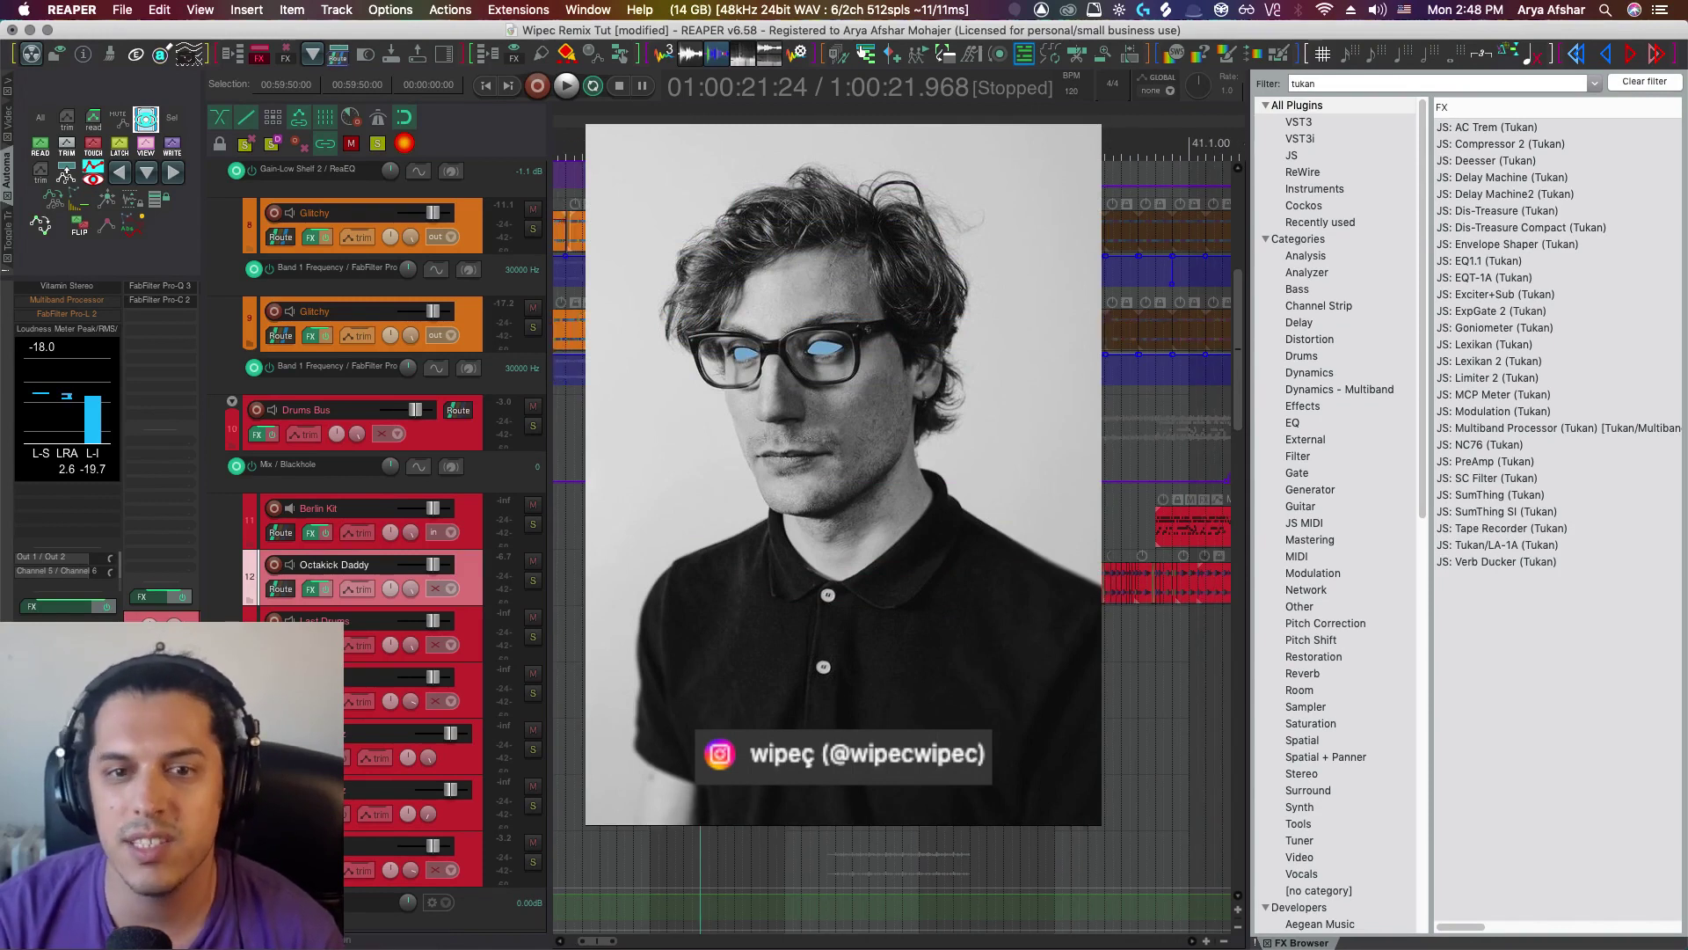
Enlarge the track heights with Page Up so the Drums Bus and Octakick Daddy tracks fill the view.
{"action": "key", "text": "Page_Up"}
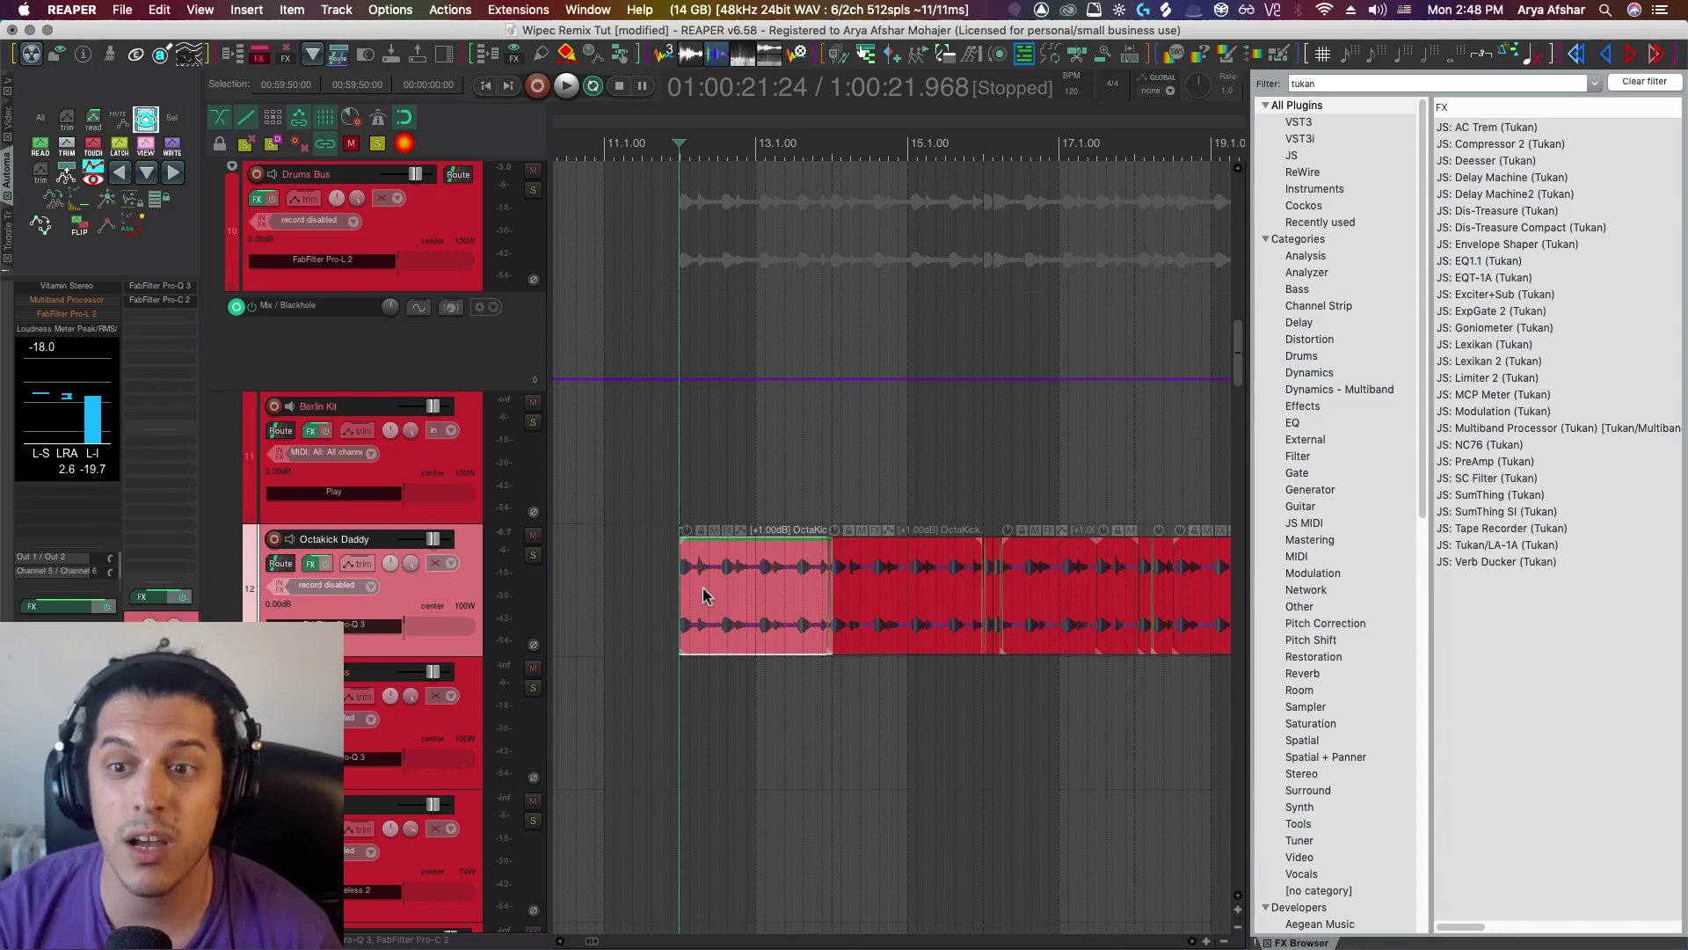
Add the Tukan Multiband Processor to Octakick Daddy and lower its crossovers, the first to about 181 Hz.
{"action": "left_click", "coordinate": [1503, 430]}
{"action": "left_click_drag", "start_coordinate": [462, 584], "coordinate": [464, 586]}
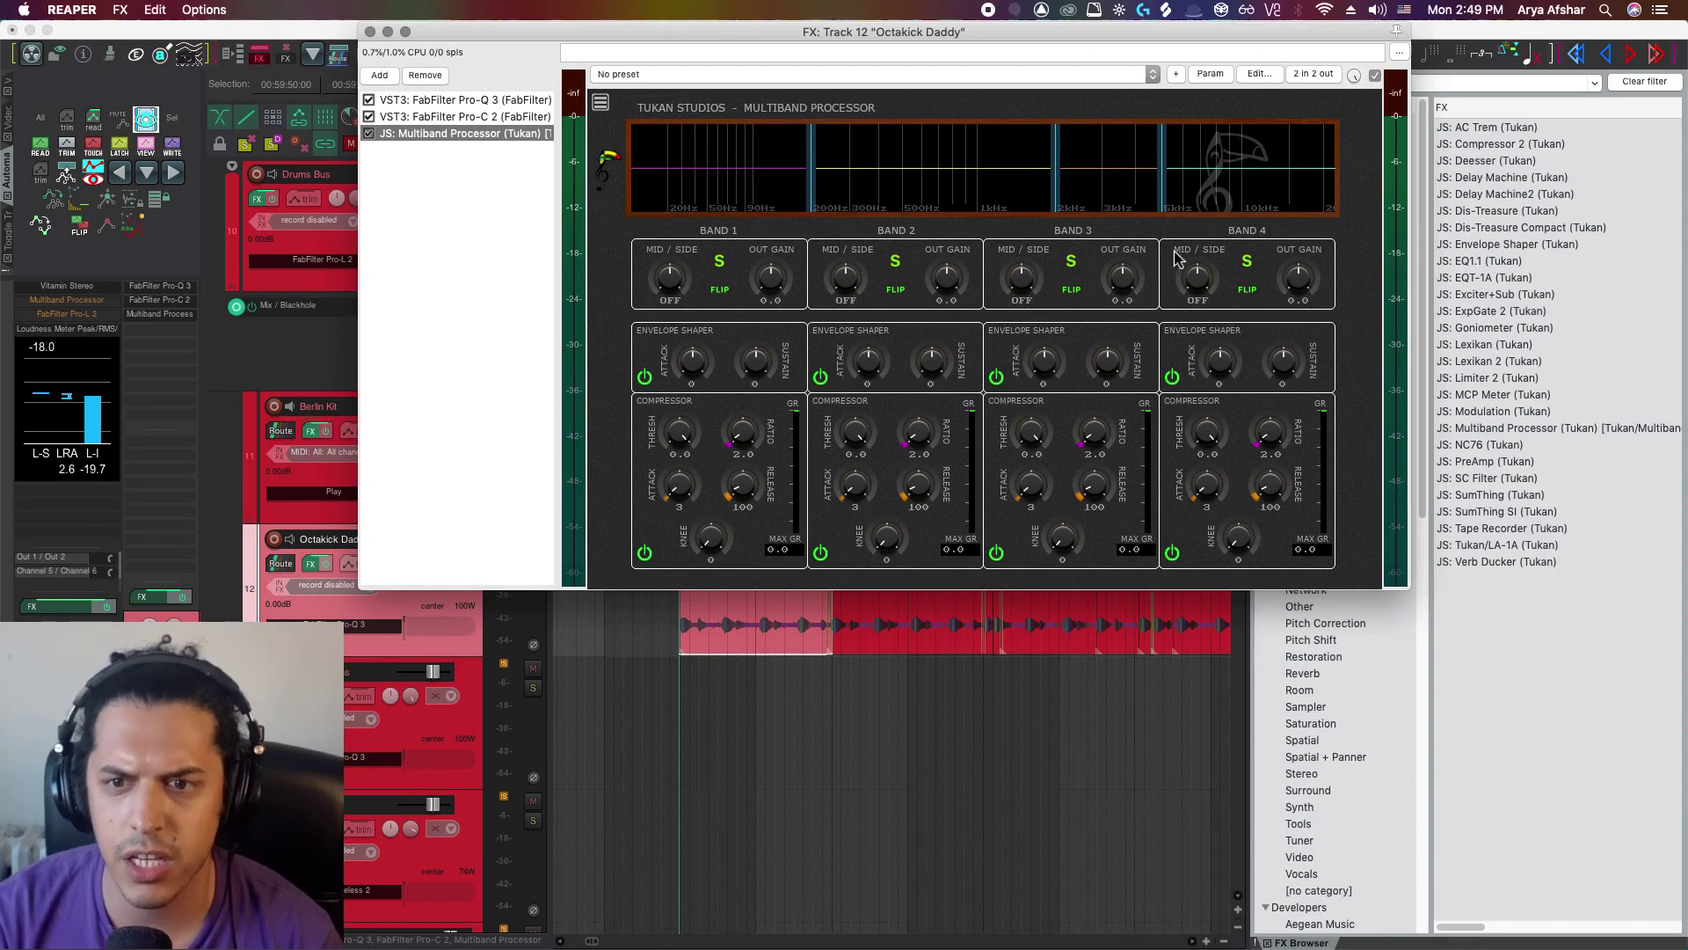
{"action": "left_click_drag", "start_coordinate": [1165, 196], "coordinate": [1007, 201]}
{"action": "mouse_move", "coordinate": [812, 200]}
{"action": "left_mouse_down"}
{"action": "mouse_move", "coordinate": [829, 200]}
{"action": "mouse_move", "coordinate": [809, 200]}
{"action": "left_mouse_up"}
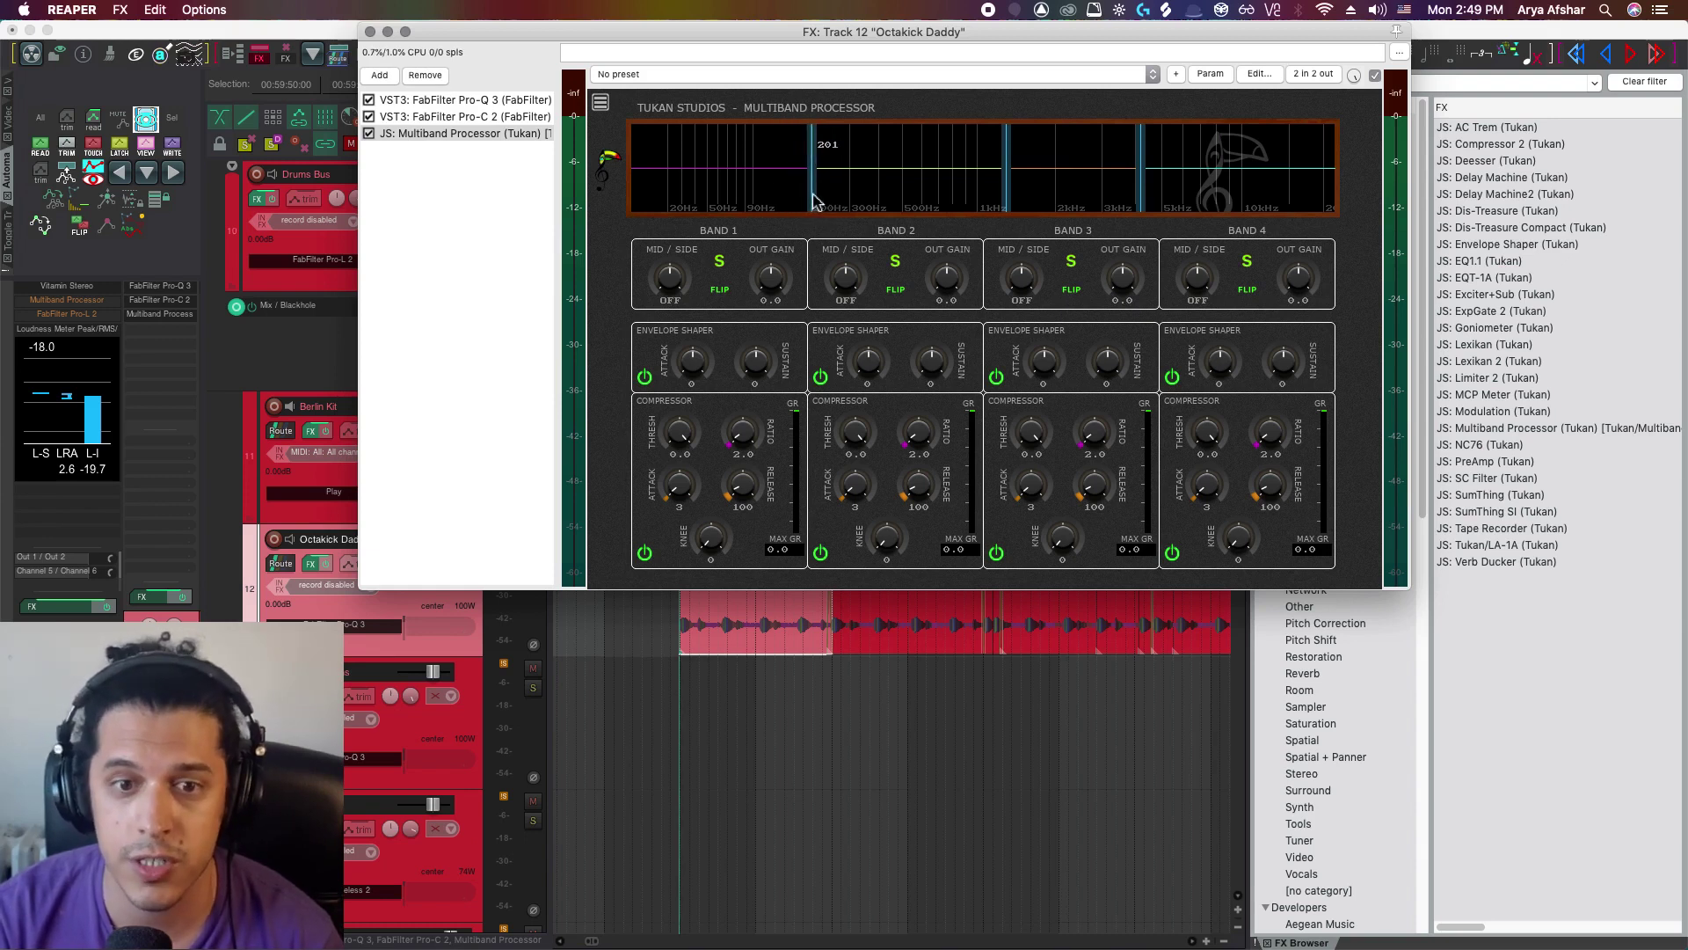
Set the plugin window scaling to FREE and enlarge the window.
{"action": "left_click", "coordinate": [601, 104]}
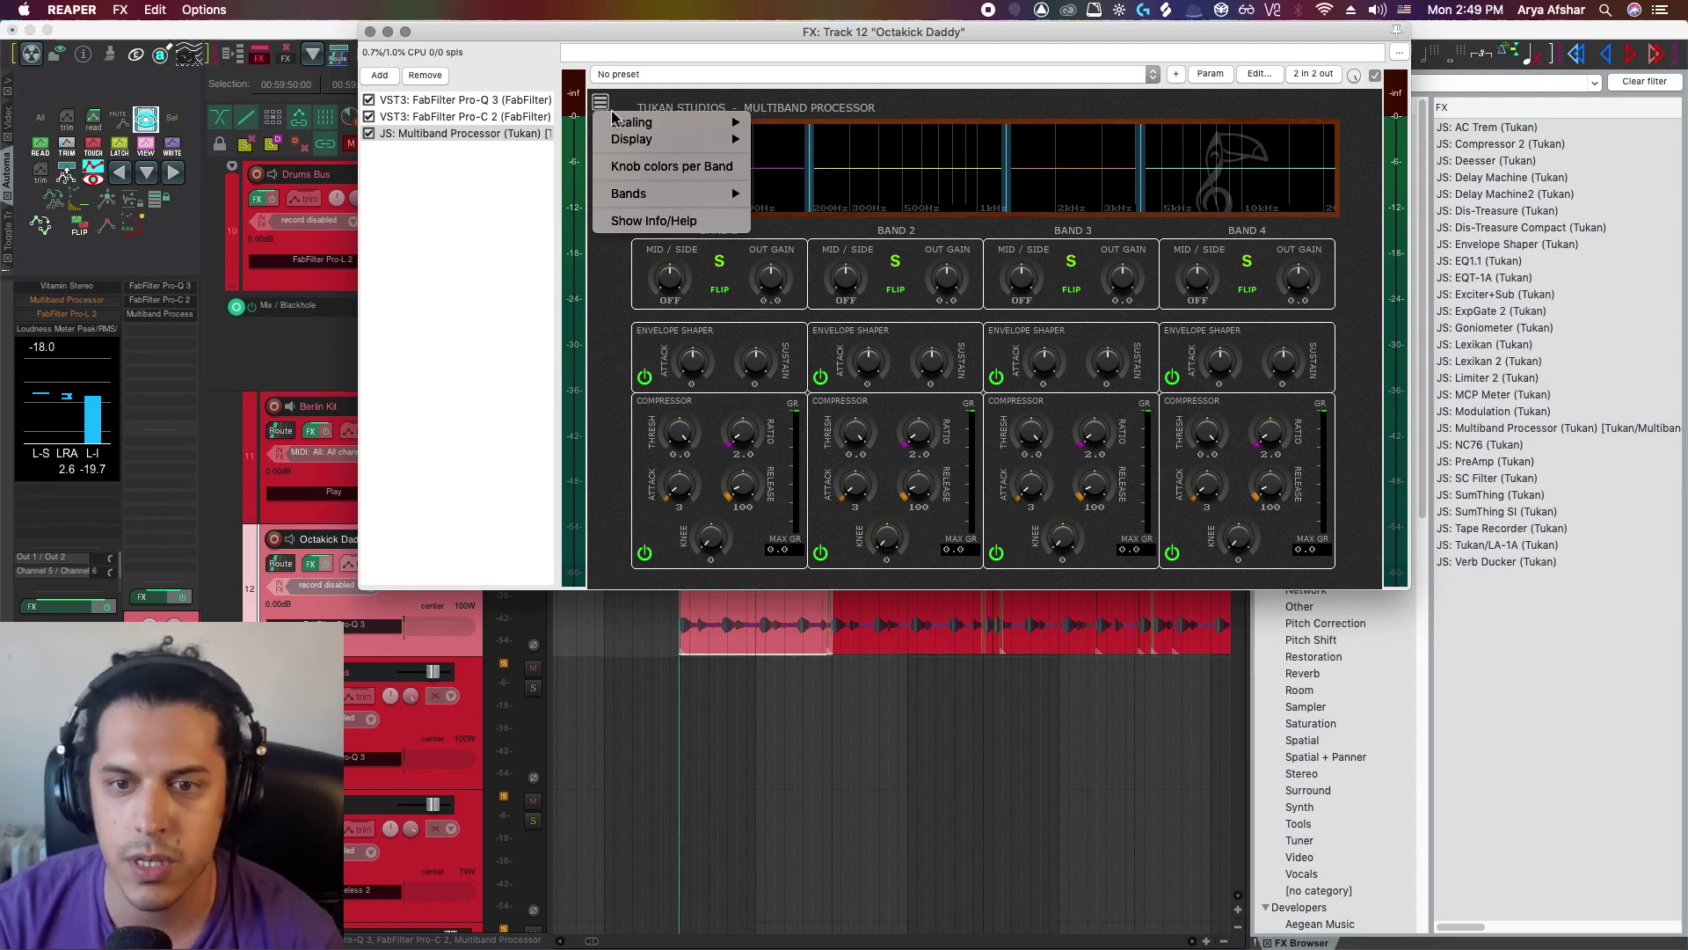
{"action": "left_click", "coordinate": [602, 105]}
{"action": "left_click", "coordinate": [602, 104]}
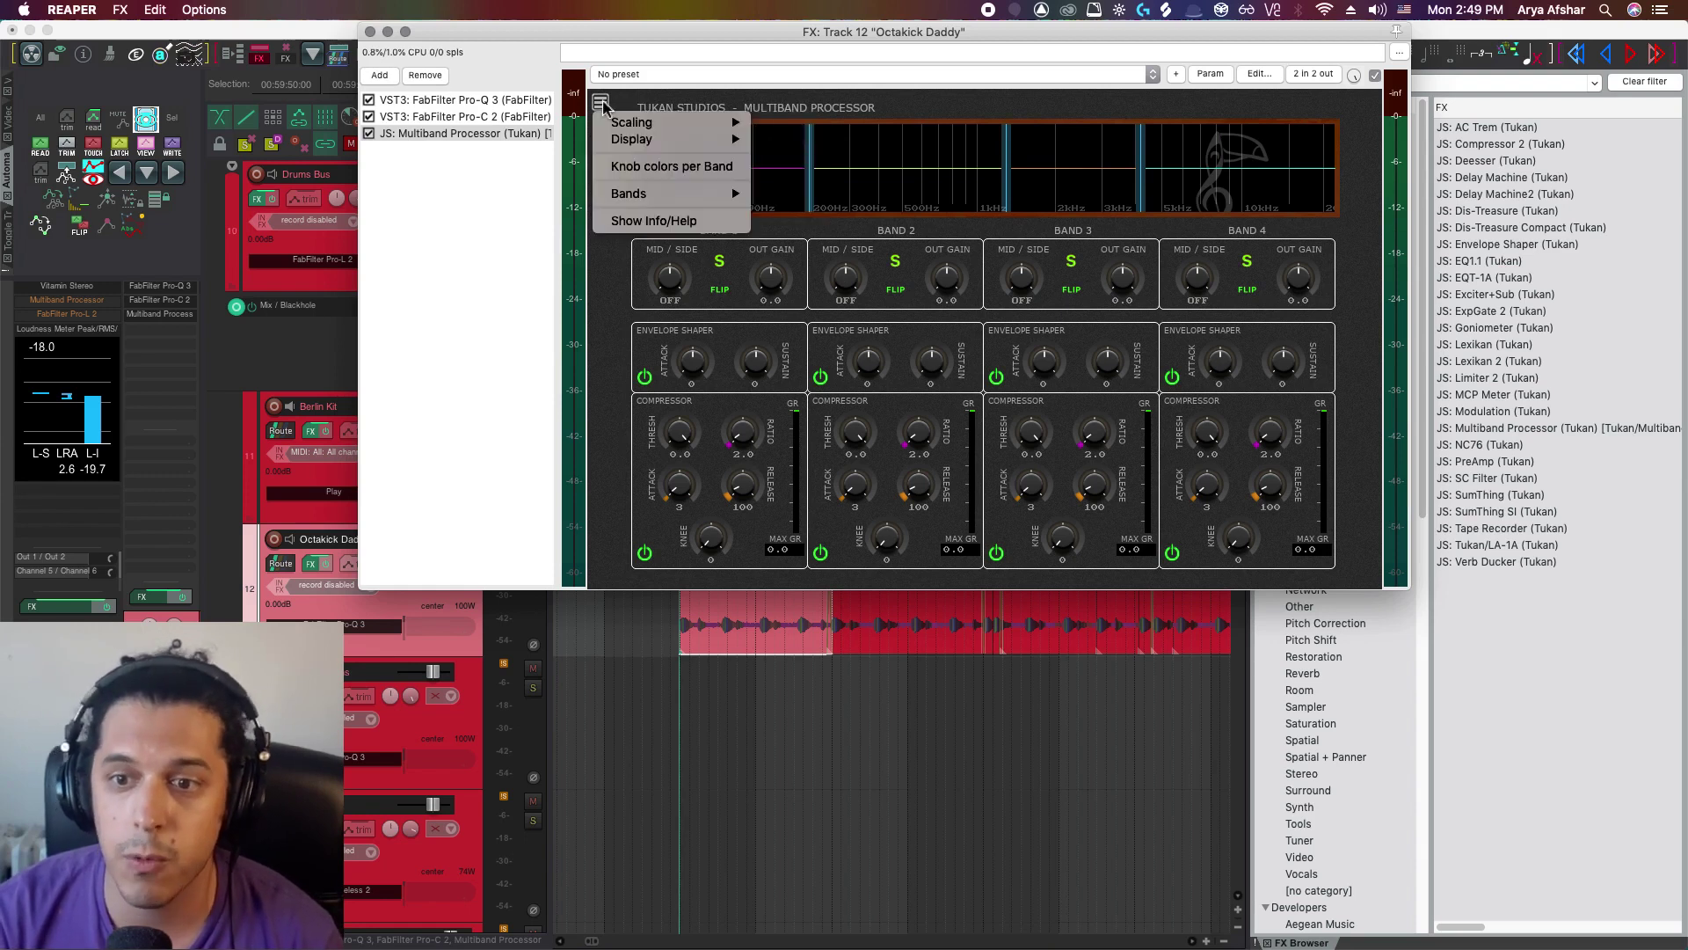
{"action": "mouse_move", "coordinate": [650, 122]}
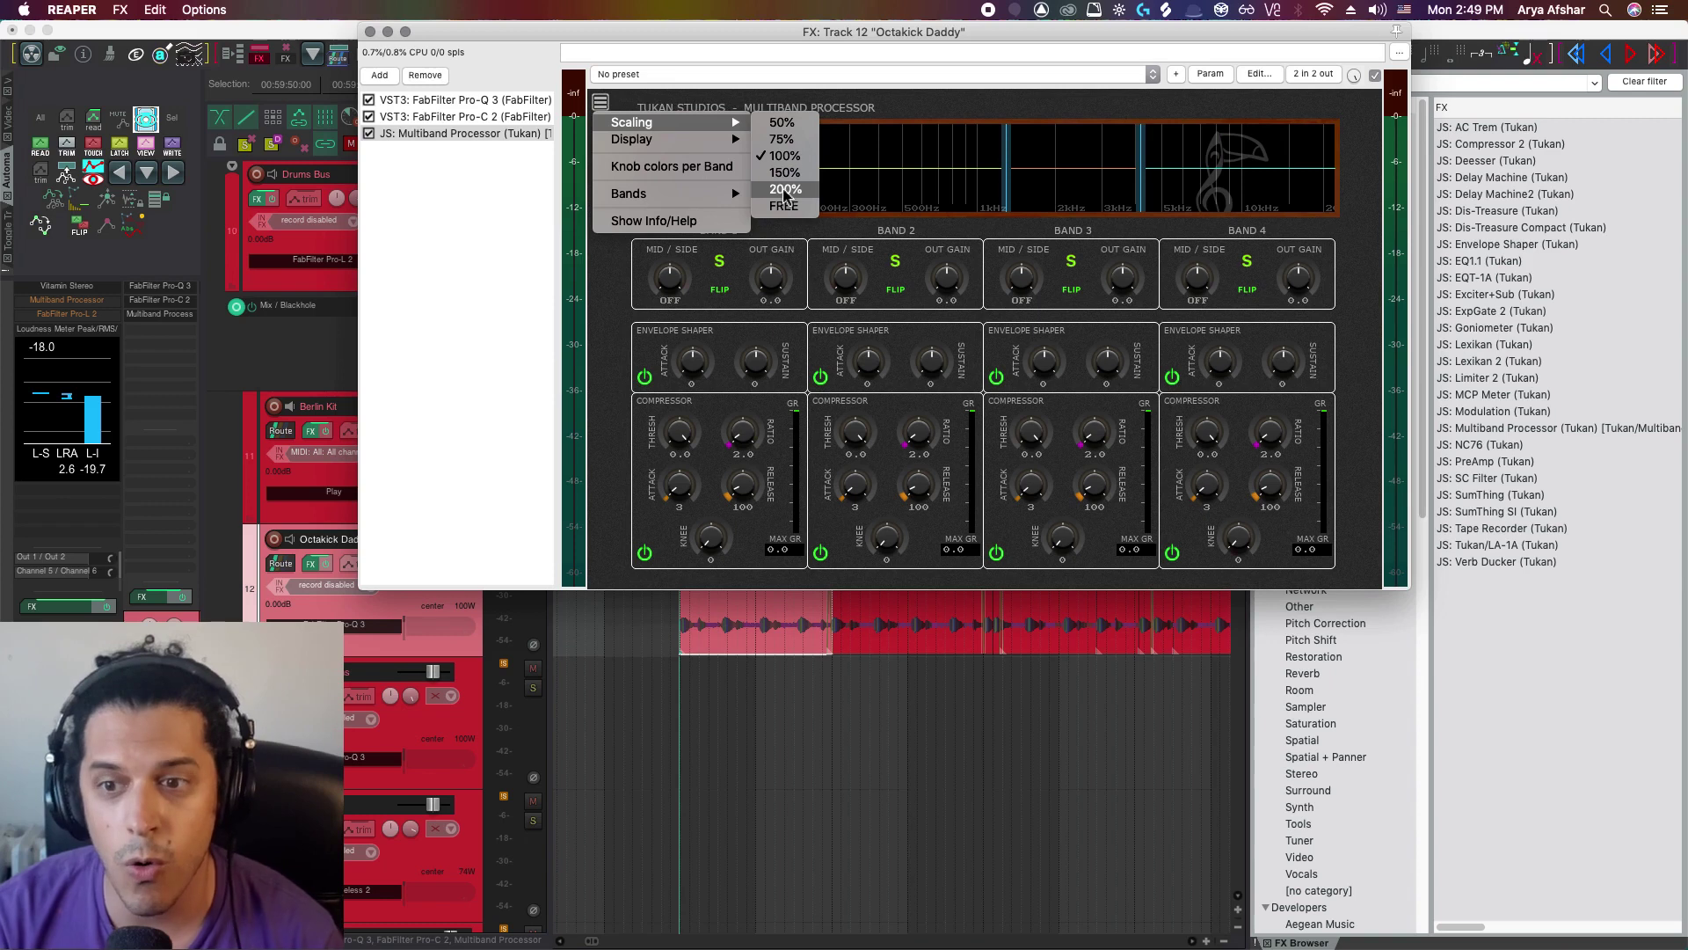
{"action": "left_click", "coordinate": [782, 211]}
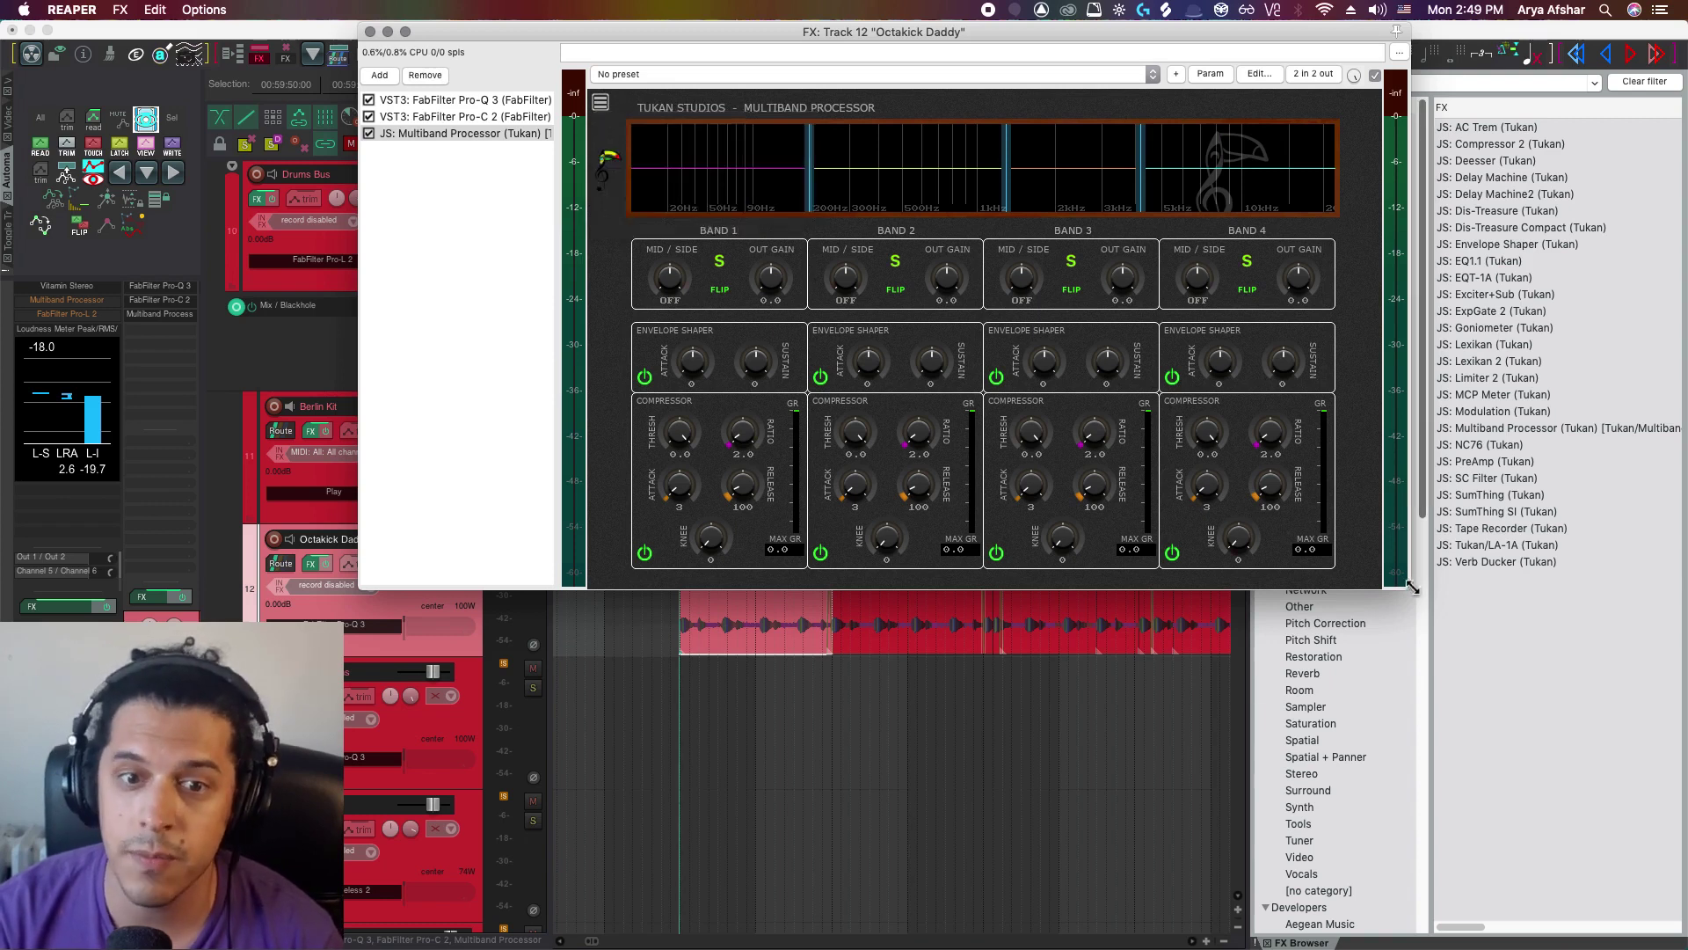
{"action": "left_click_drag", "start_coordinate": [1409, 587], "coordinate": [1629, 785]}
Enable Knob colors per Band in the plugin's settings menu.
{"action": "left_click", "coordinate": [605, 107]}
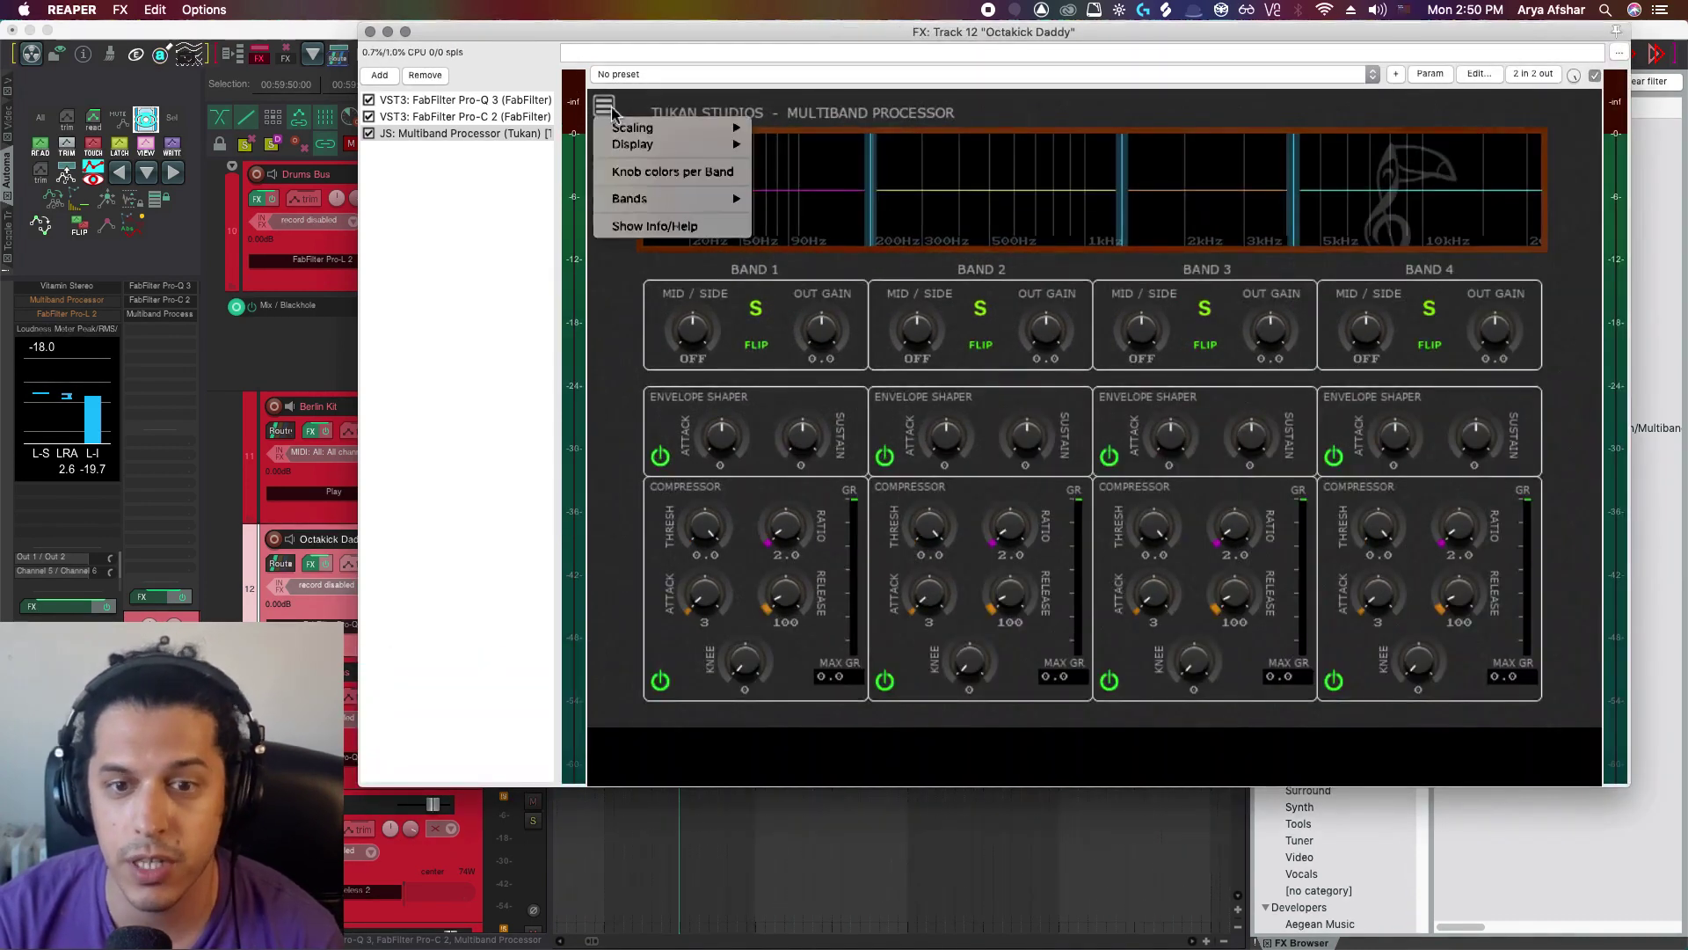
{"action": "mouse_move", "coordinate": [648, 147]}
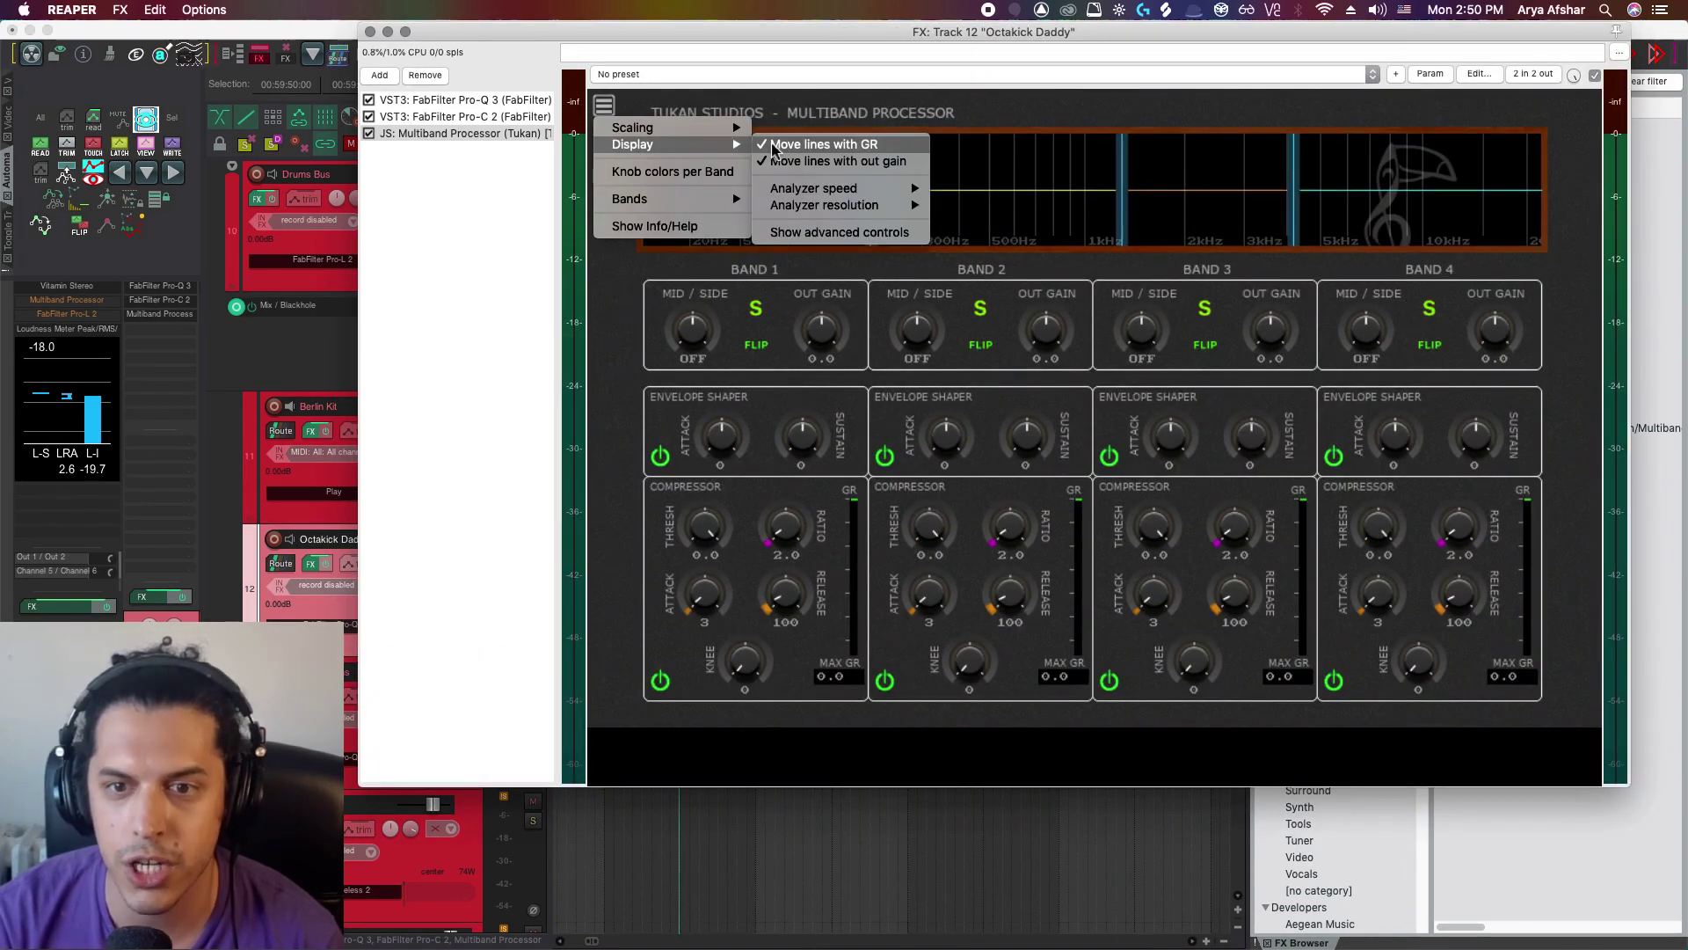
{"action": "mouse_move", "coordinate": [853, 194]}
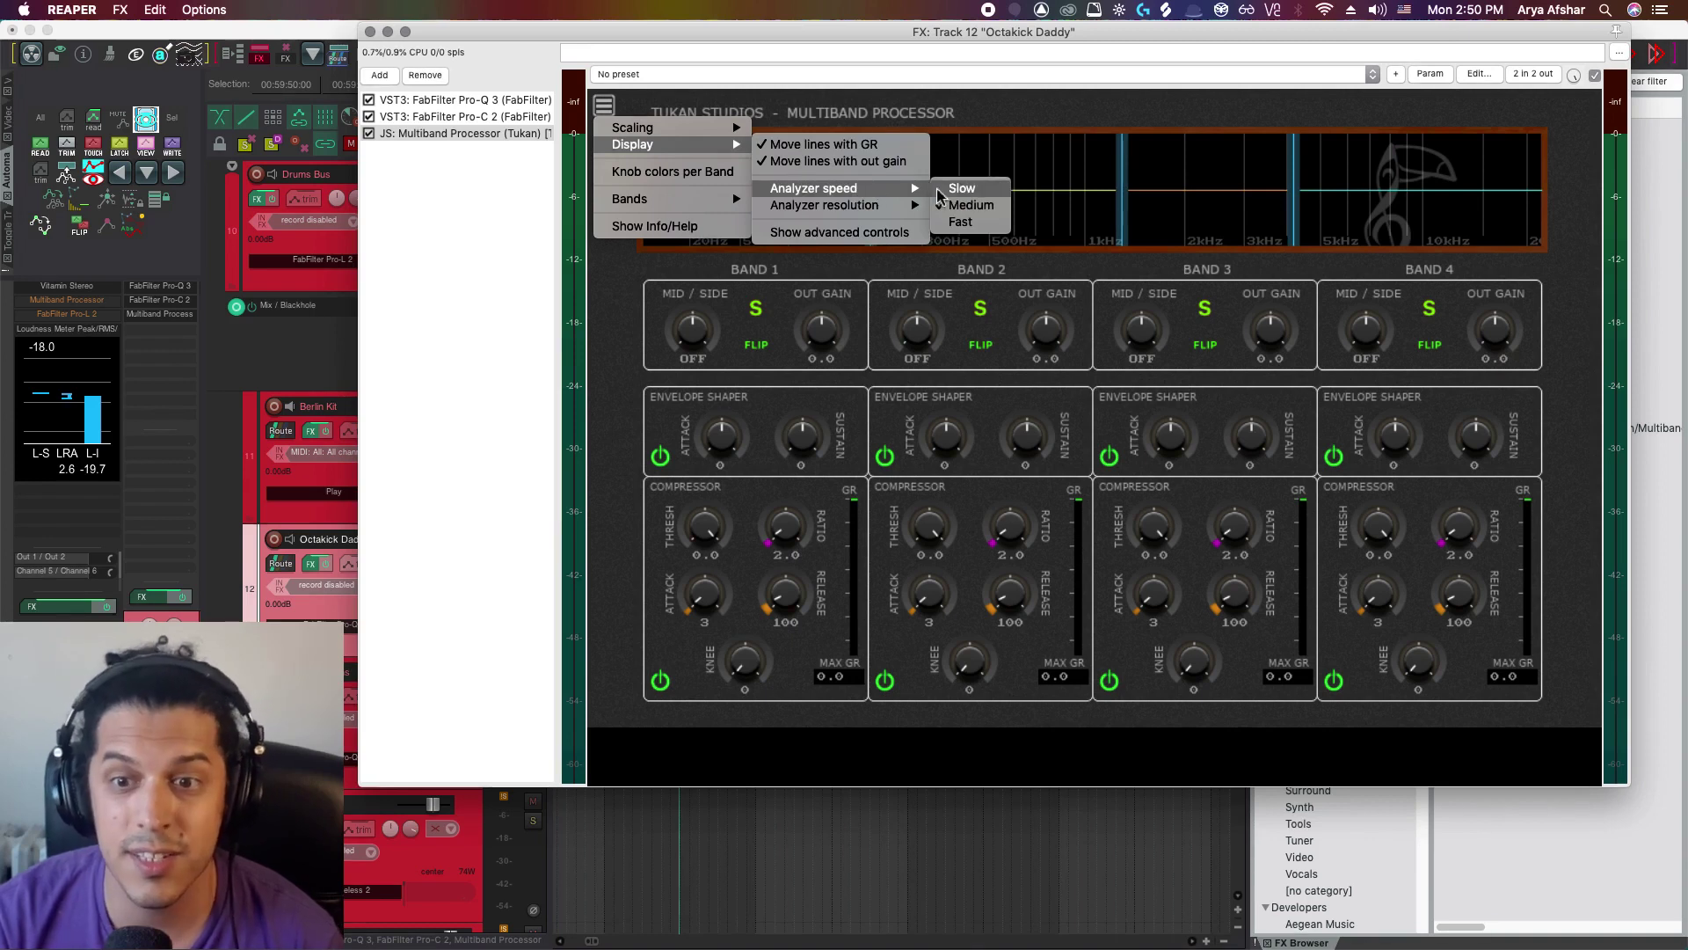
{"action": "left_click", "coordinate": [655, 171]}
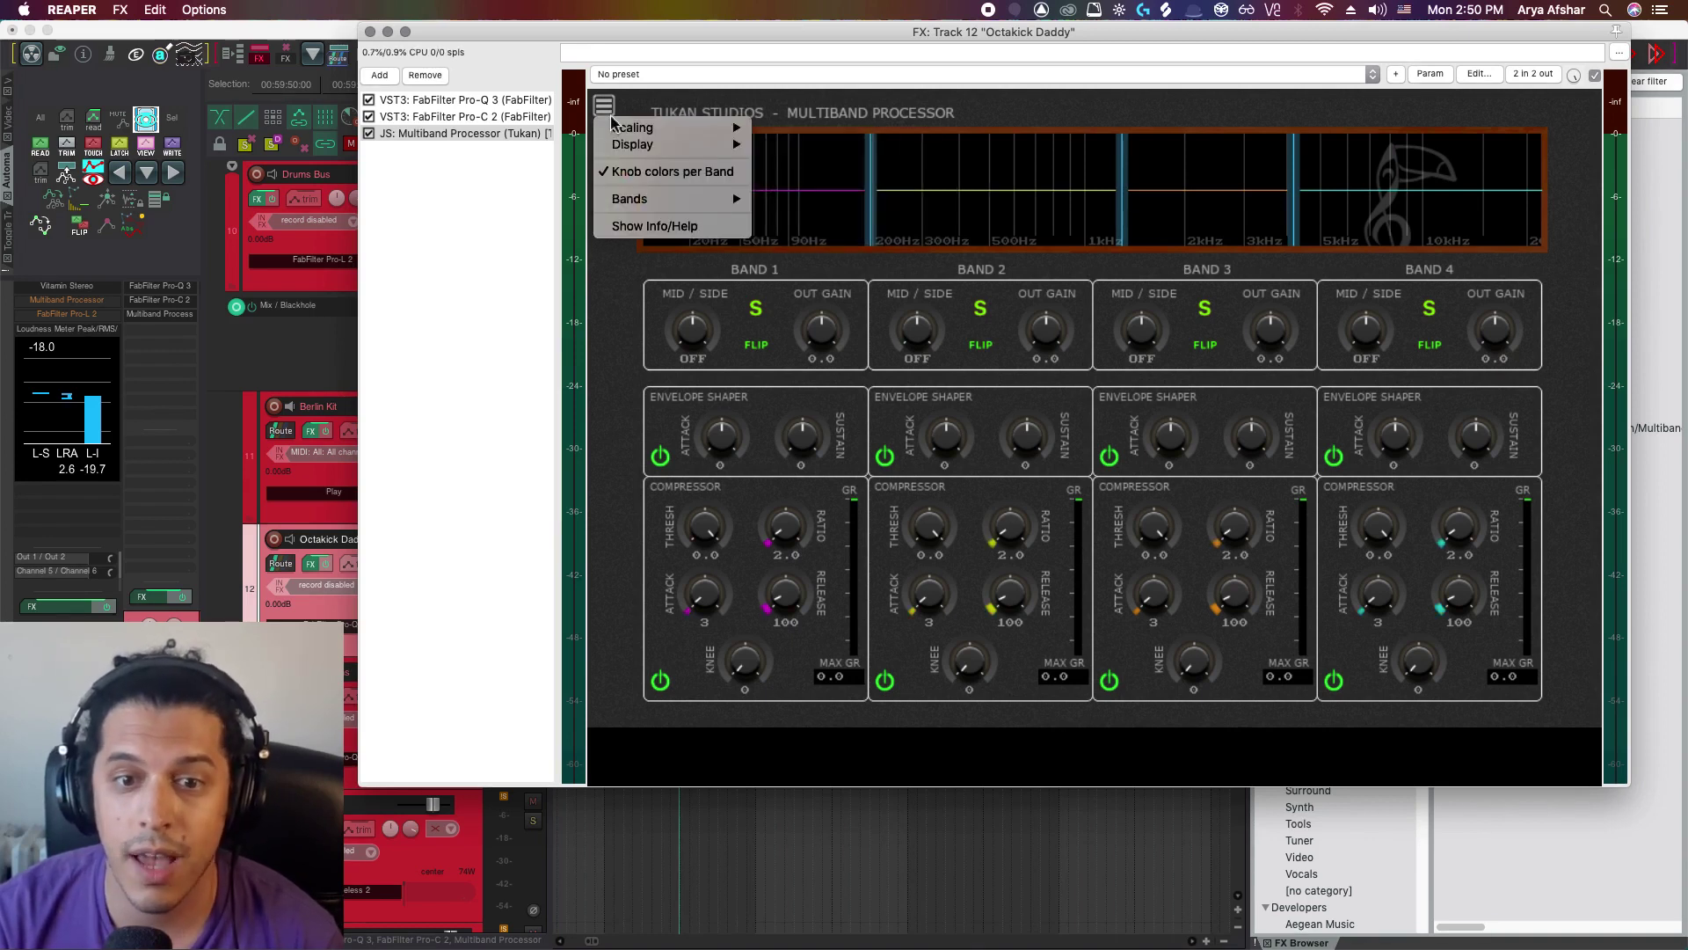
Try Single Band and Dual Band, then return the processor to 4 Bands.
{"action": "mouse_move", "coordinate": [673, 199]}
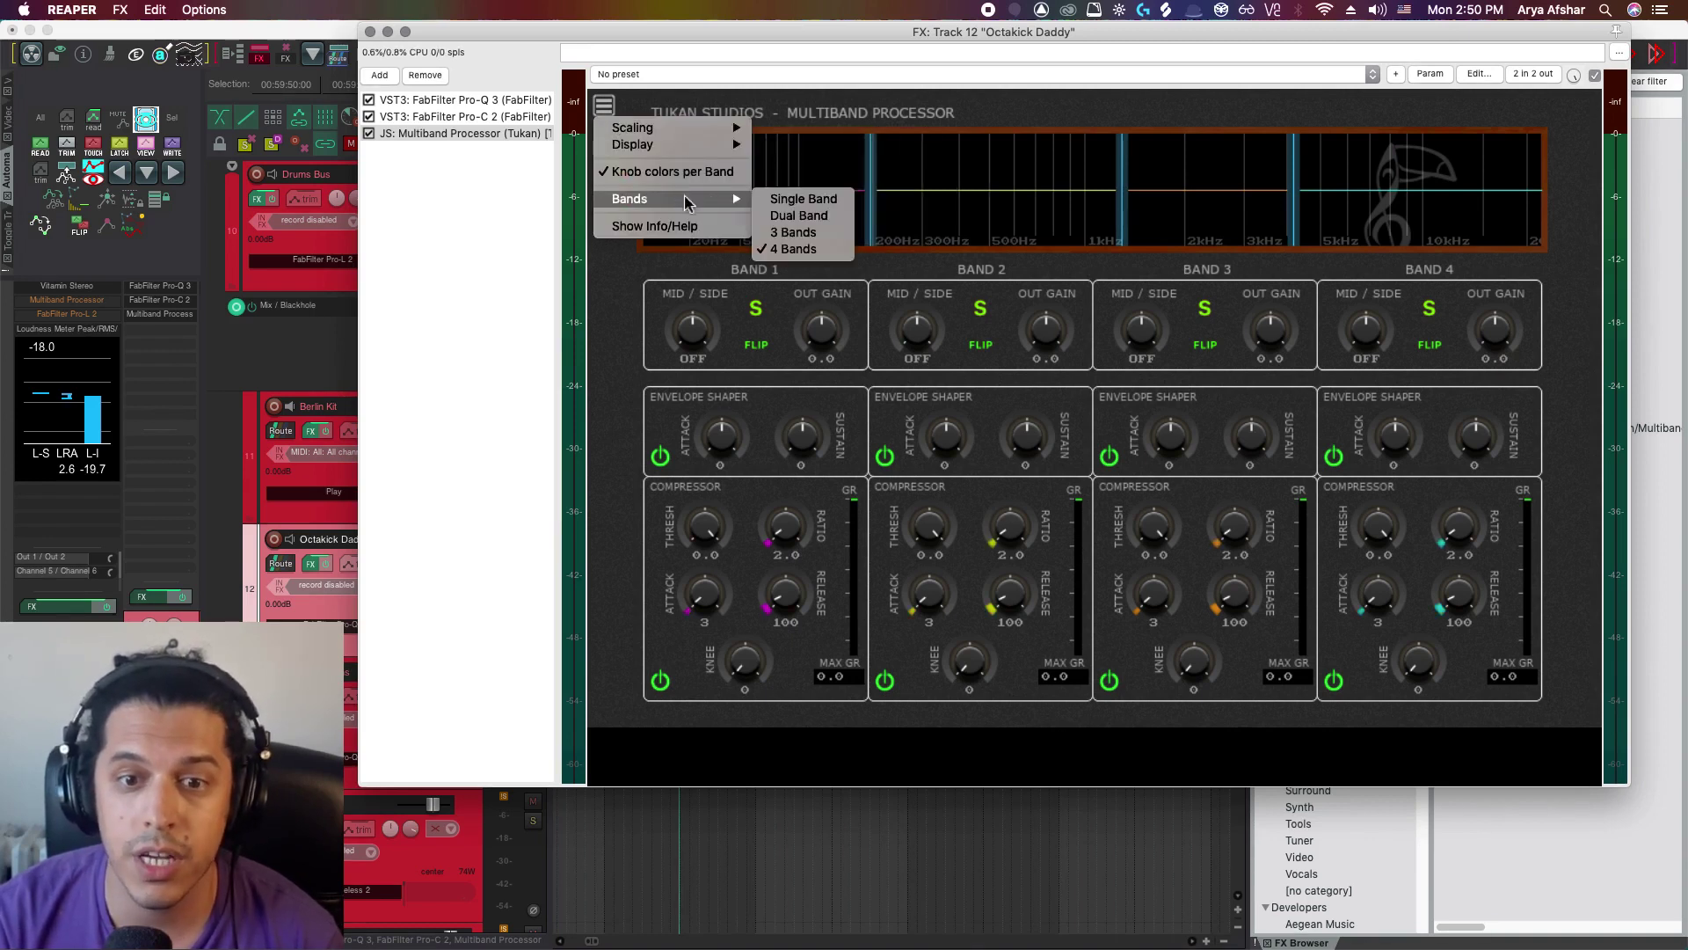
{"action": "left_click", "coordinate": [830, 200]}
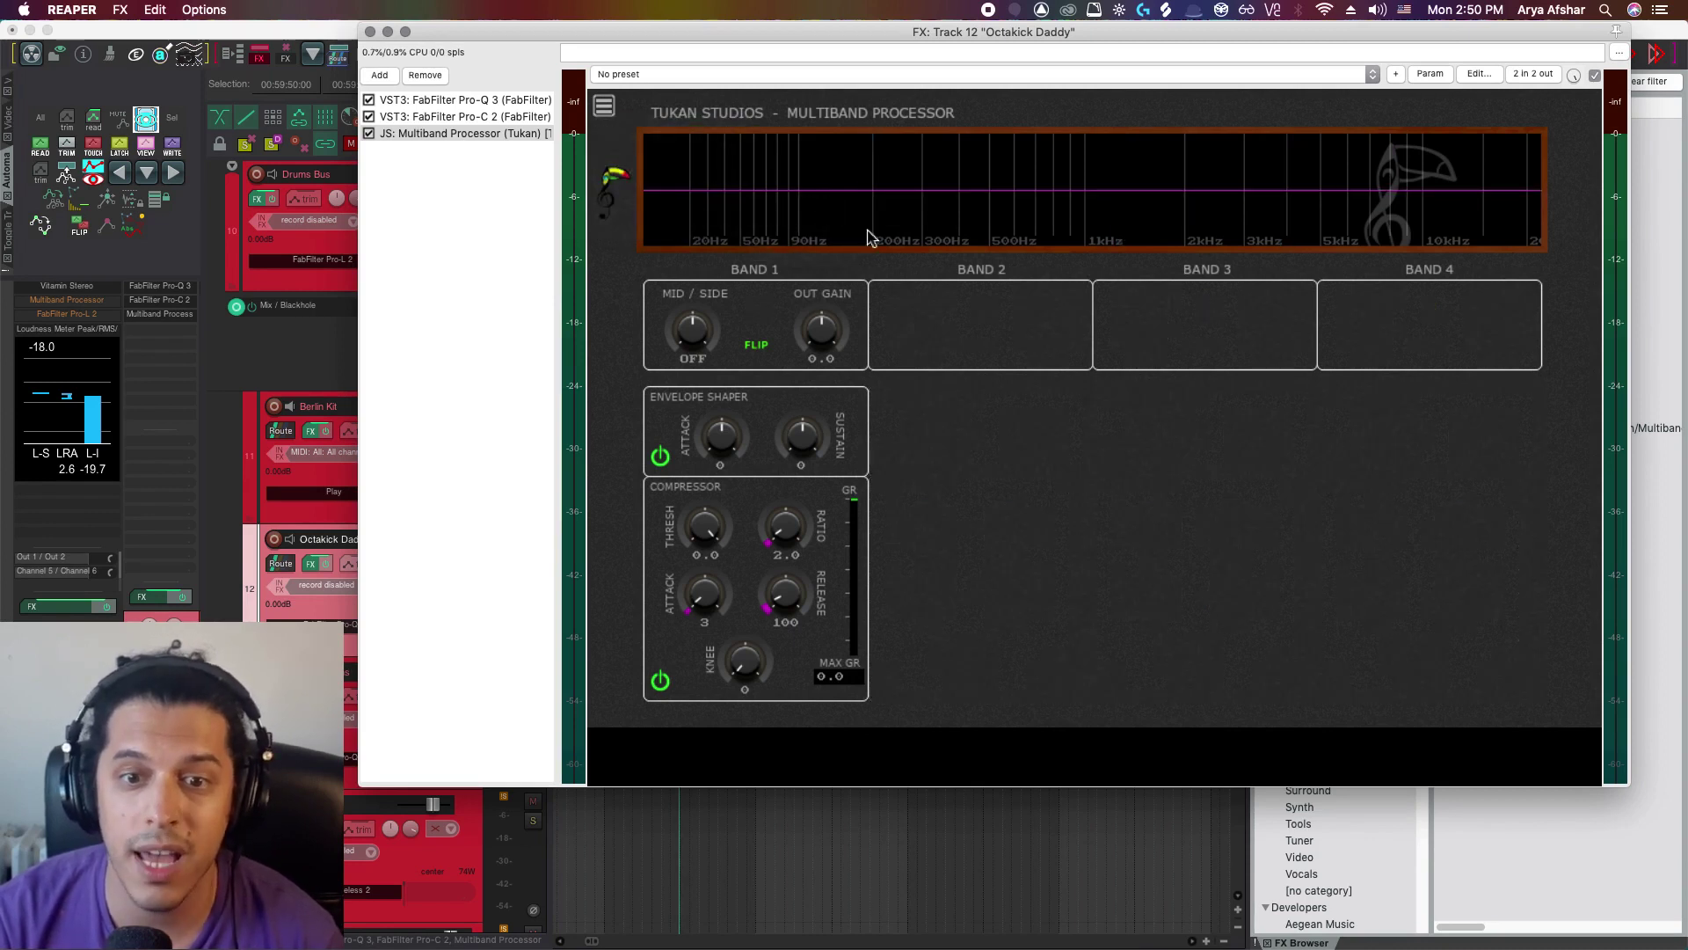
{"action": "left_click", "coordinate": [603, 107]}
{"action": "mouse_move", "coordinate": [695, 198]}
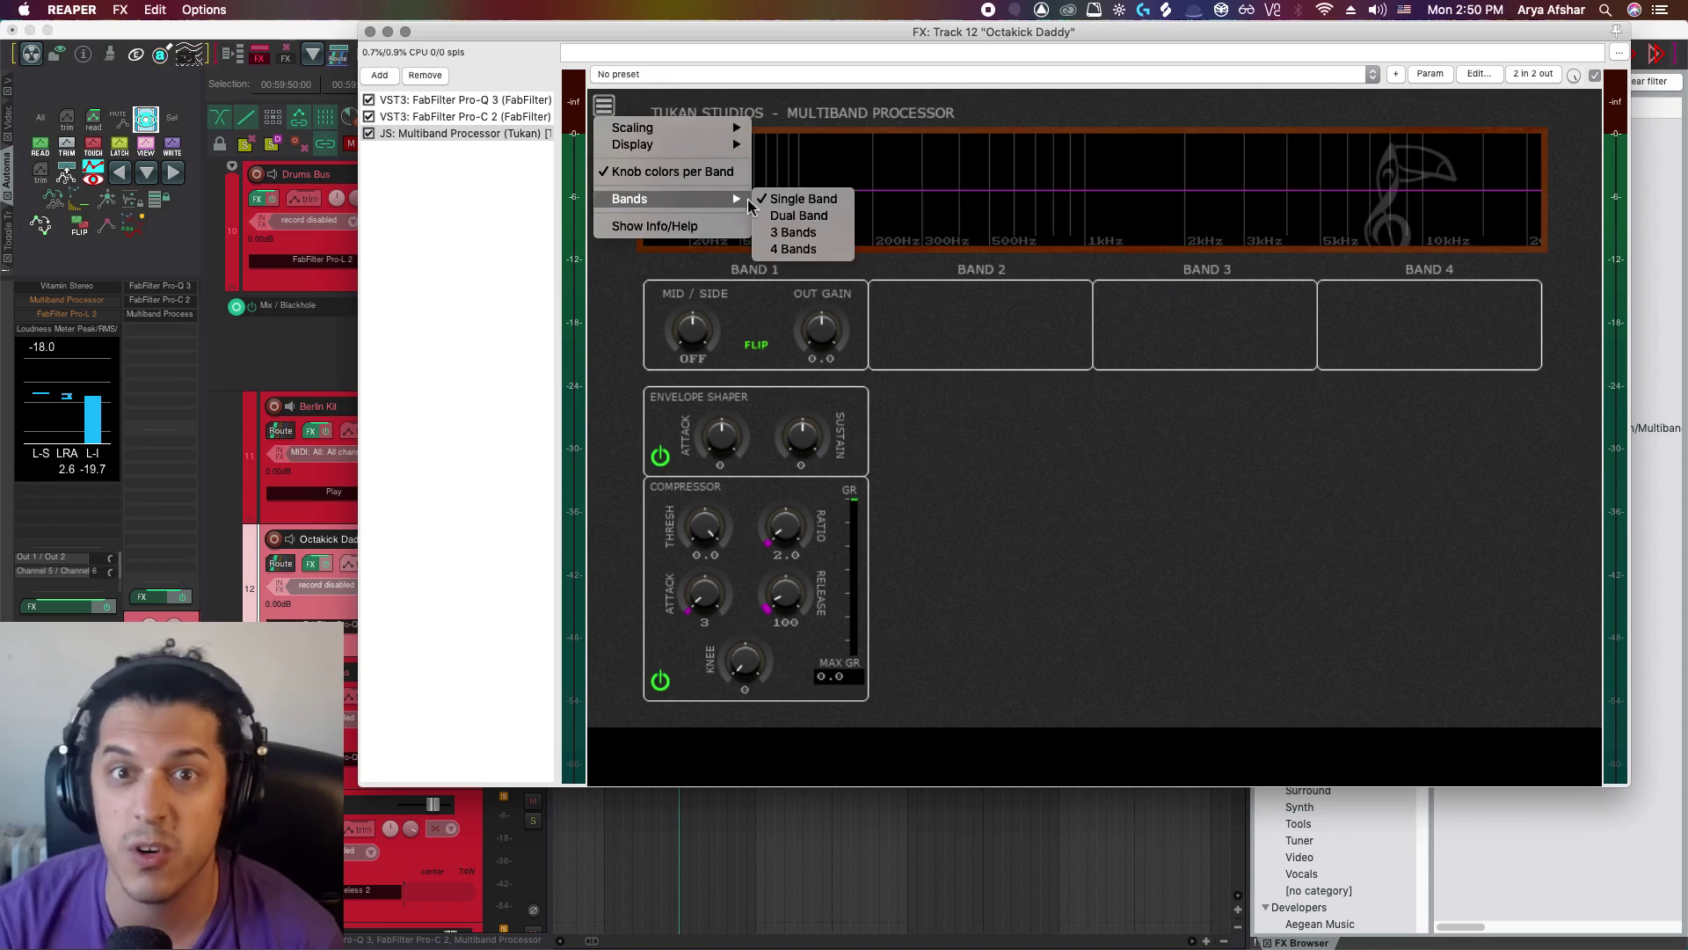
{"action": "left_click", "coordinate": [800, 216]}
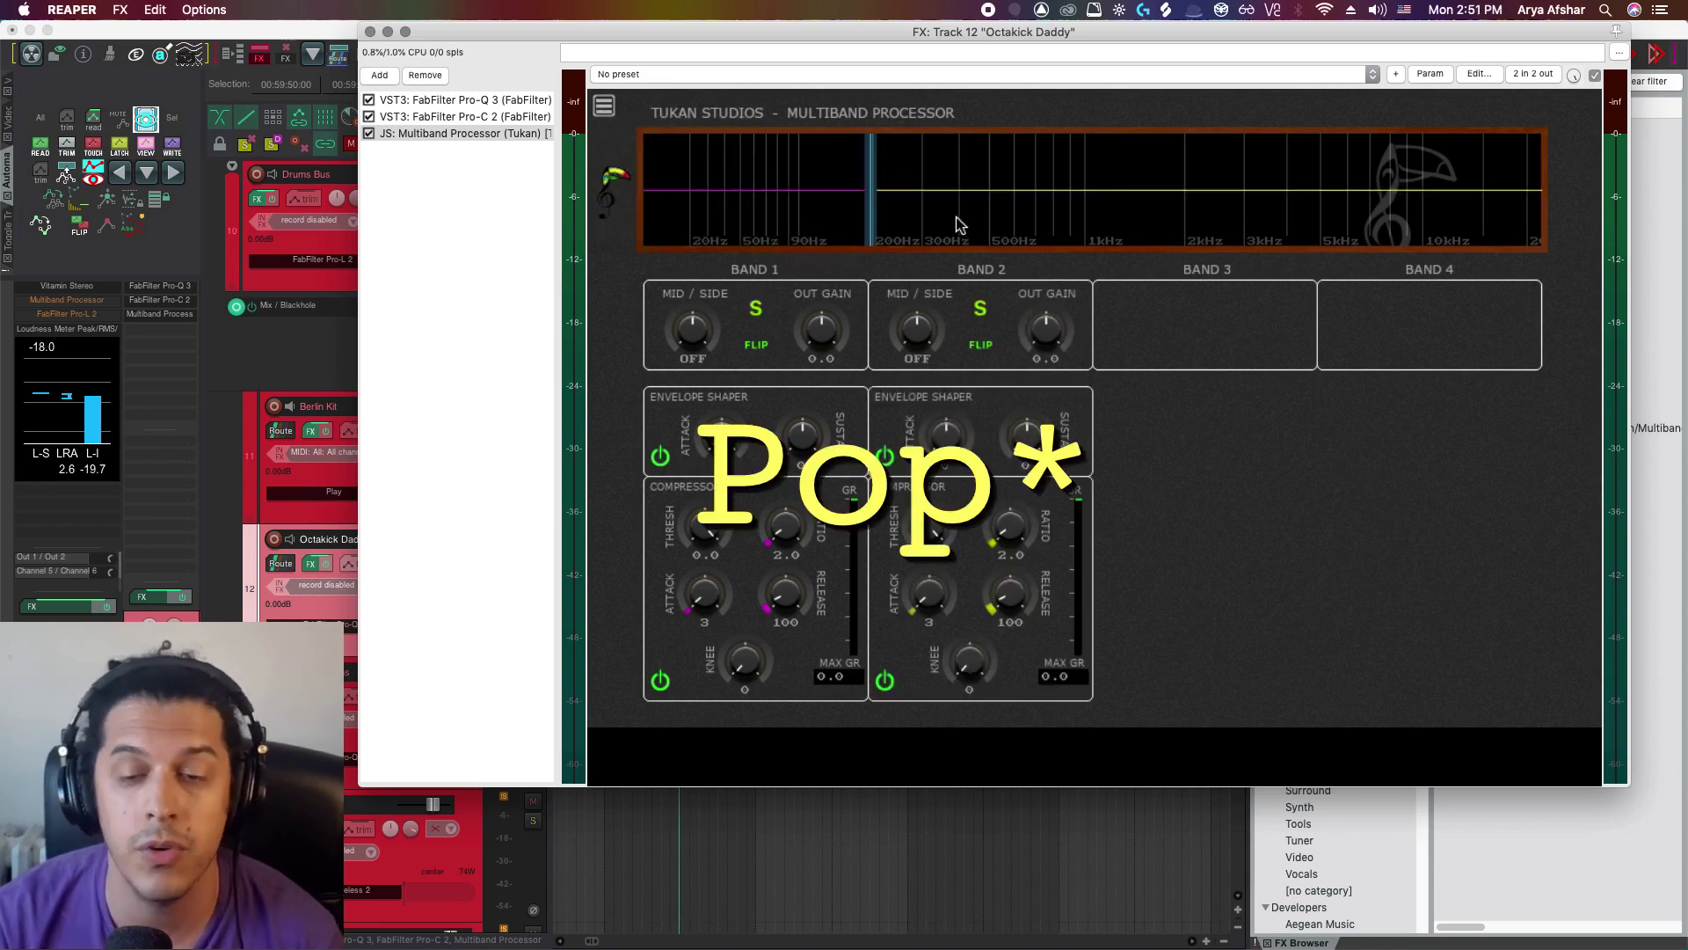
{"action": "left_click", "coordinate": [607, 109]}
{"action": "mouse_move", "coordinate": [686, 199]}
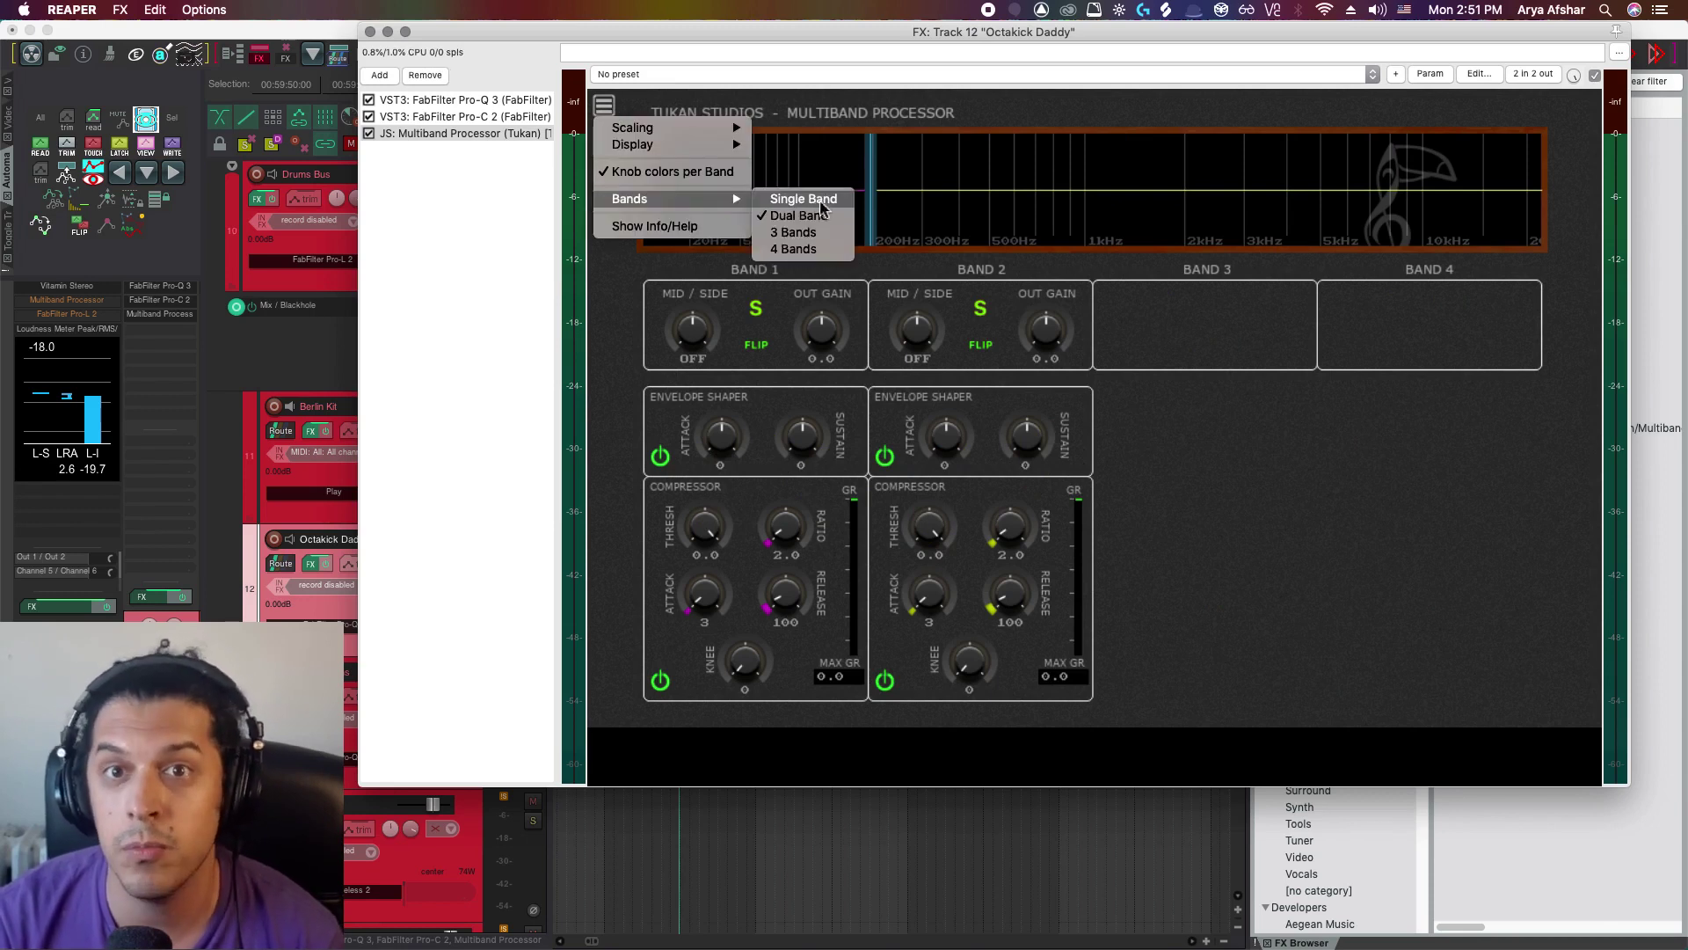
{"action": "left_click", "coordinate": [809, 249]}
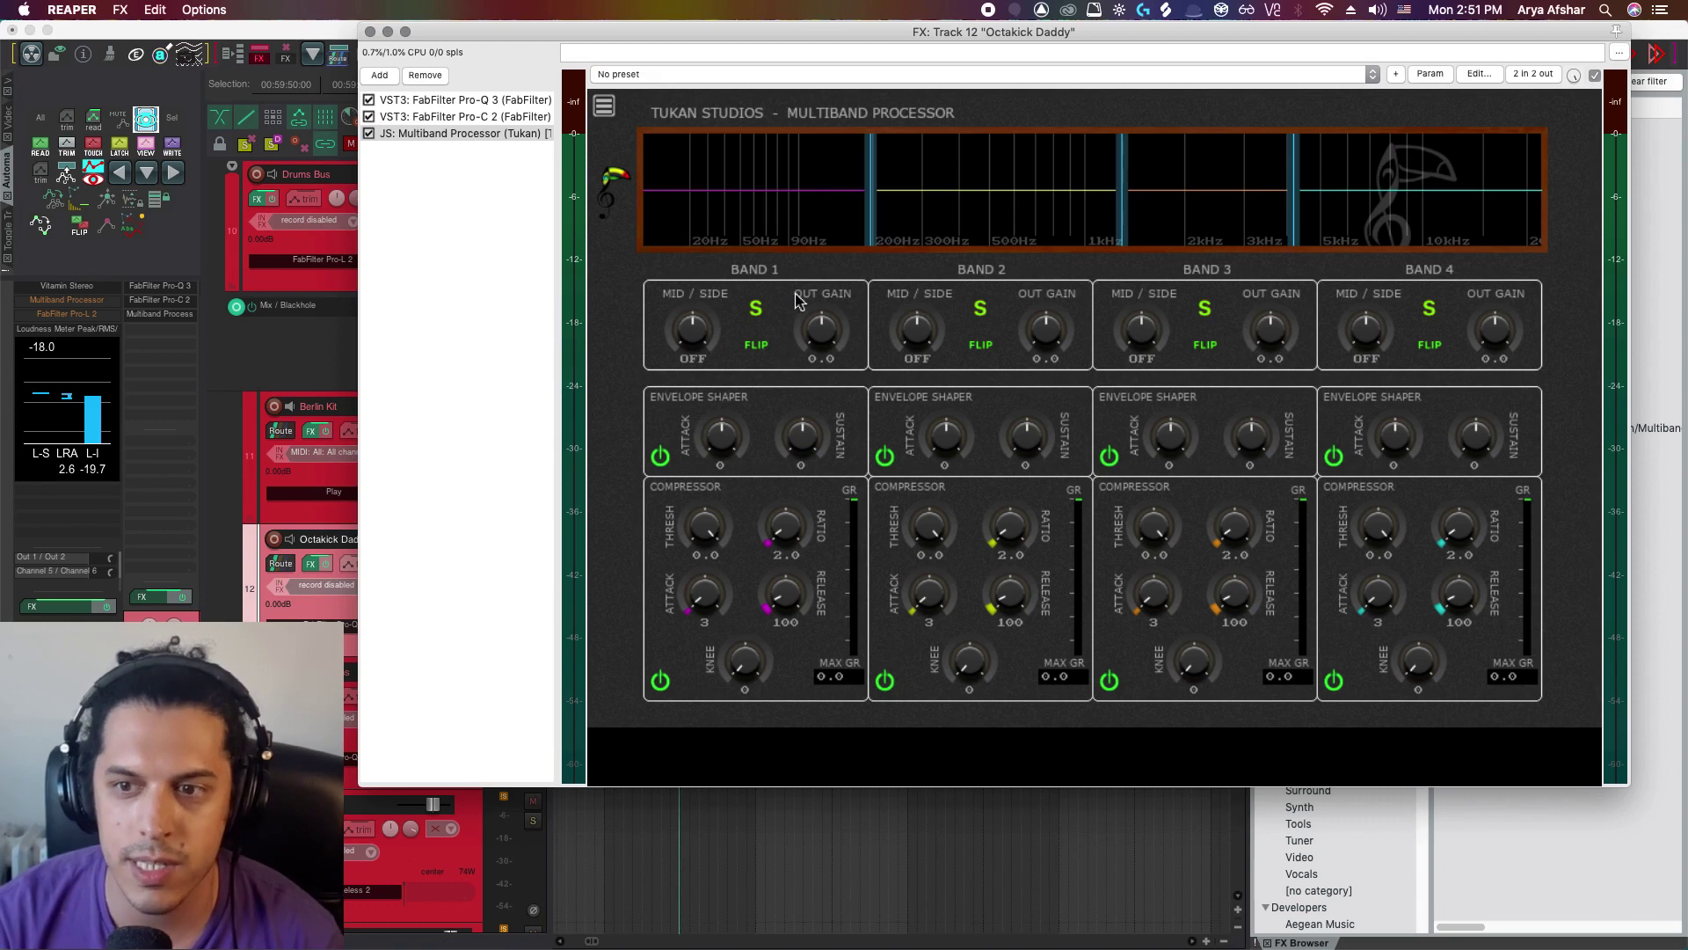
Try soloing Band 1 and flipping its shaper/compressor order, then undo both.
{"action": "left_click", "coordinate": [758, 309]}
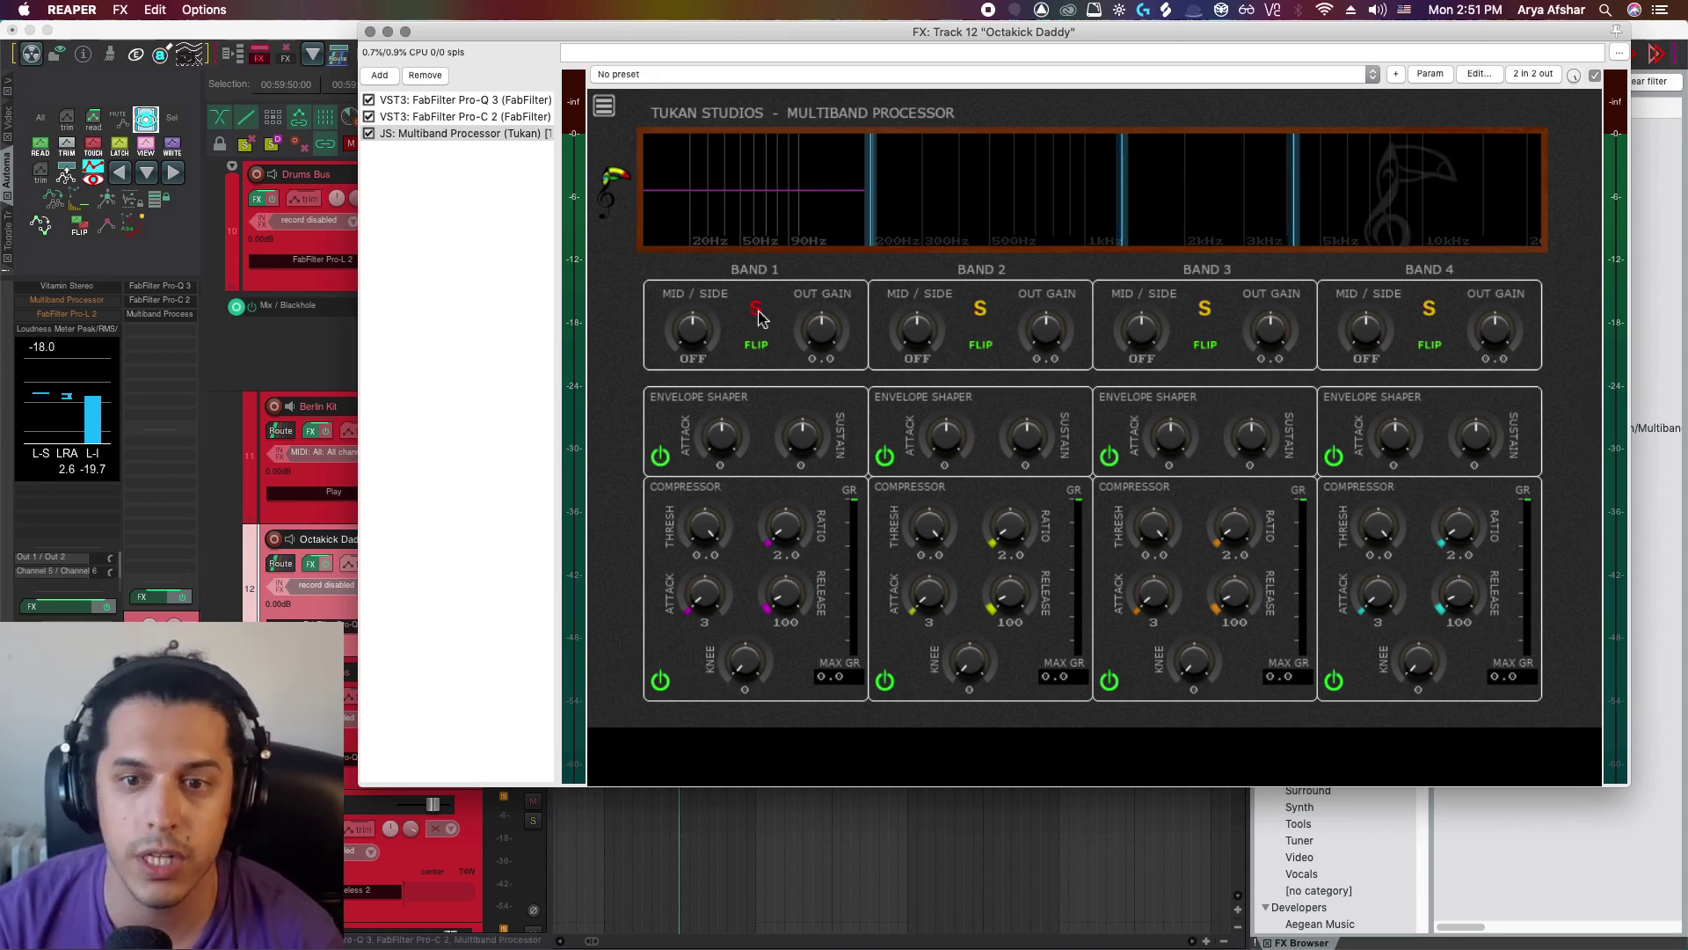
{"action": "left_click", "coordinate": [757, 310]}
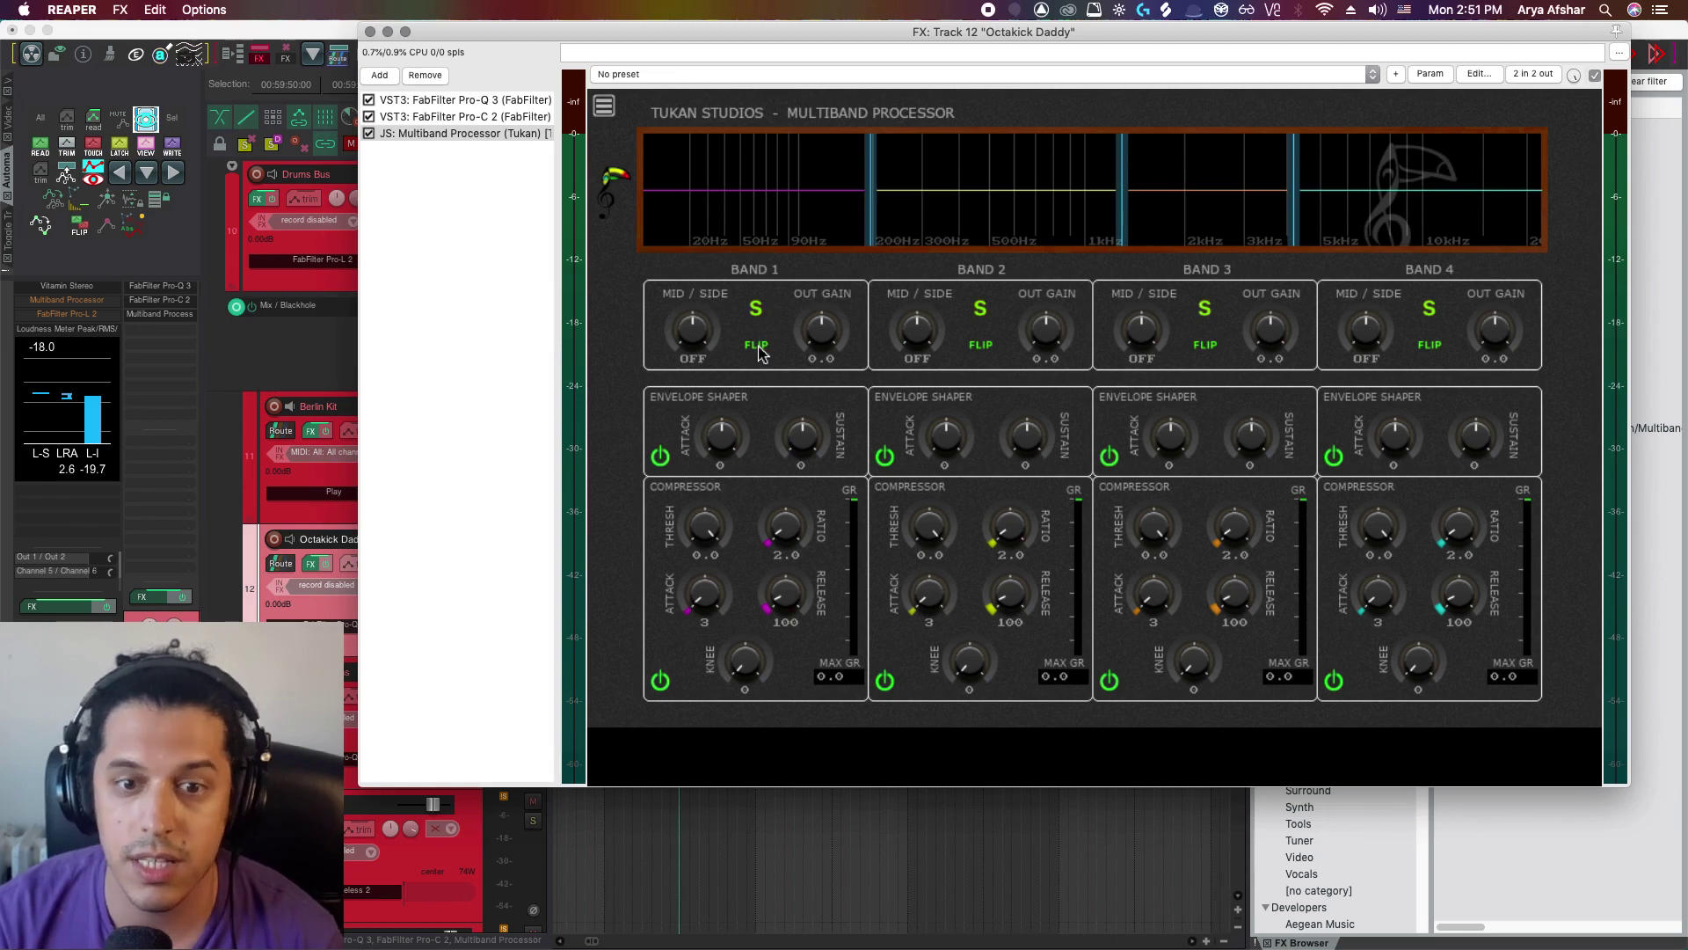
{"action": "left_click", "coordinate": [758, 346]}
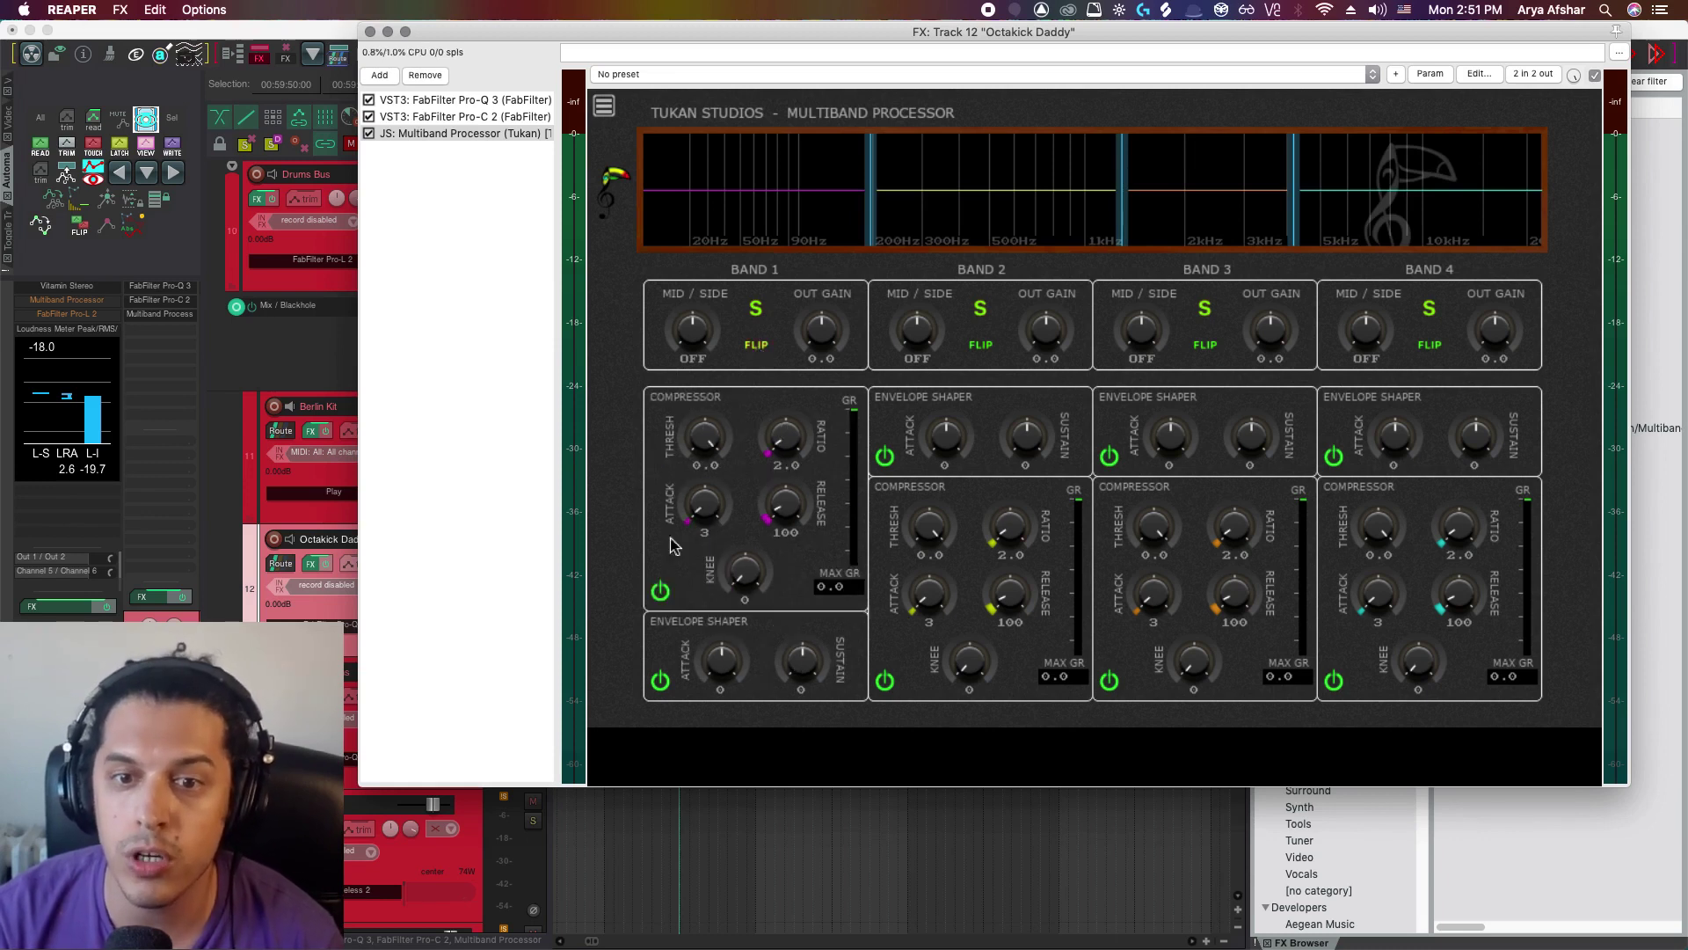
{"action": "left_click", "coordinate": [758, 347]}
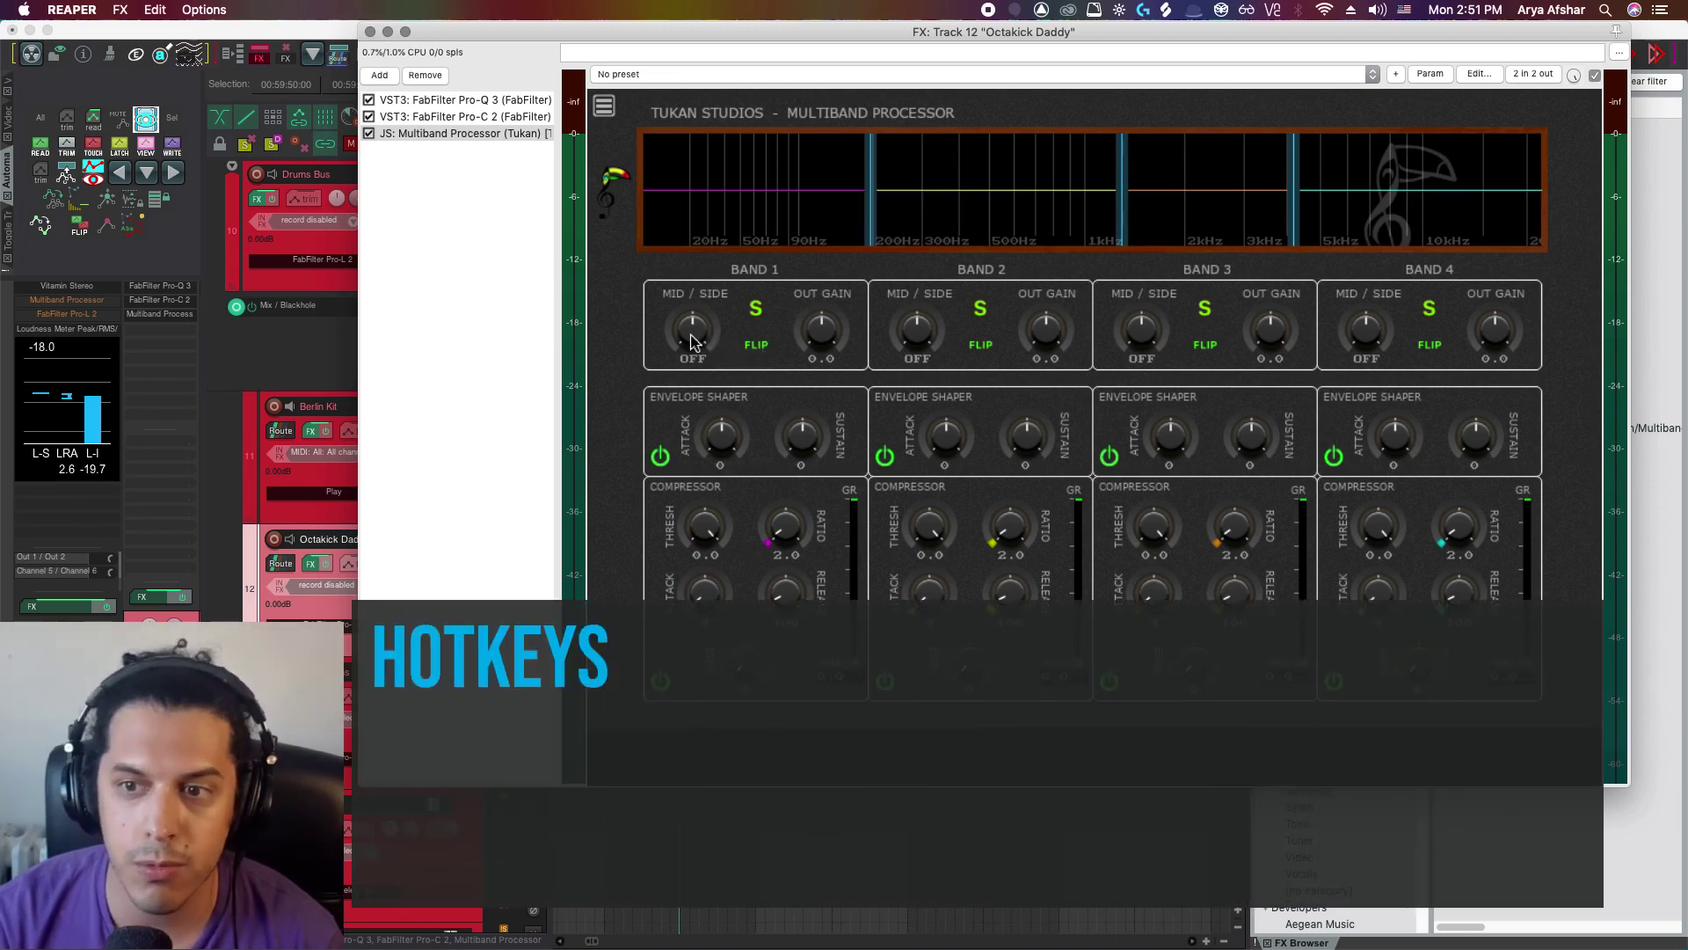
Adjust Mid/Side and envelope attack on all bands, reset both to default, and start playback.
{"action": "mouse_move", "coordinate": [692, 341]}
{"action": "left_mouse_down"}
{"action": "mouse_move", "coordinate": [699, 420]}
{"action": "mouse_move", "coordinate": [690, 339]}
{"action": "left_mouse_up"}
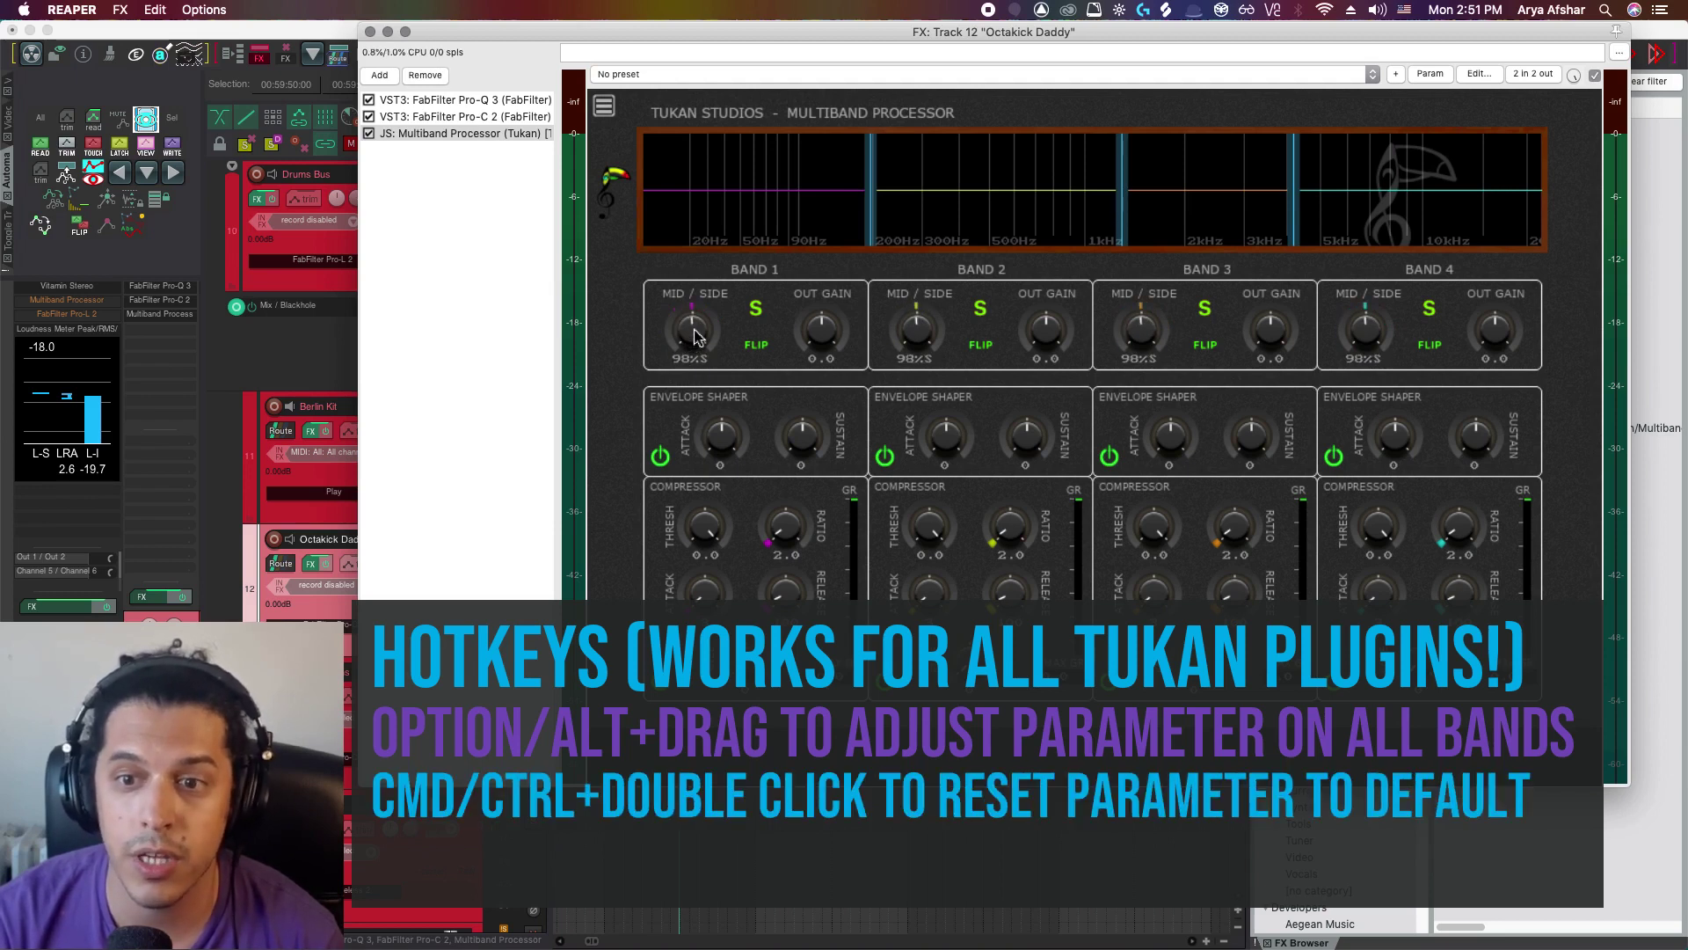
{"action": "double_click", "coordinate": [919, 338], "text": "alt+super"}
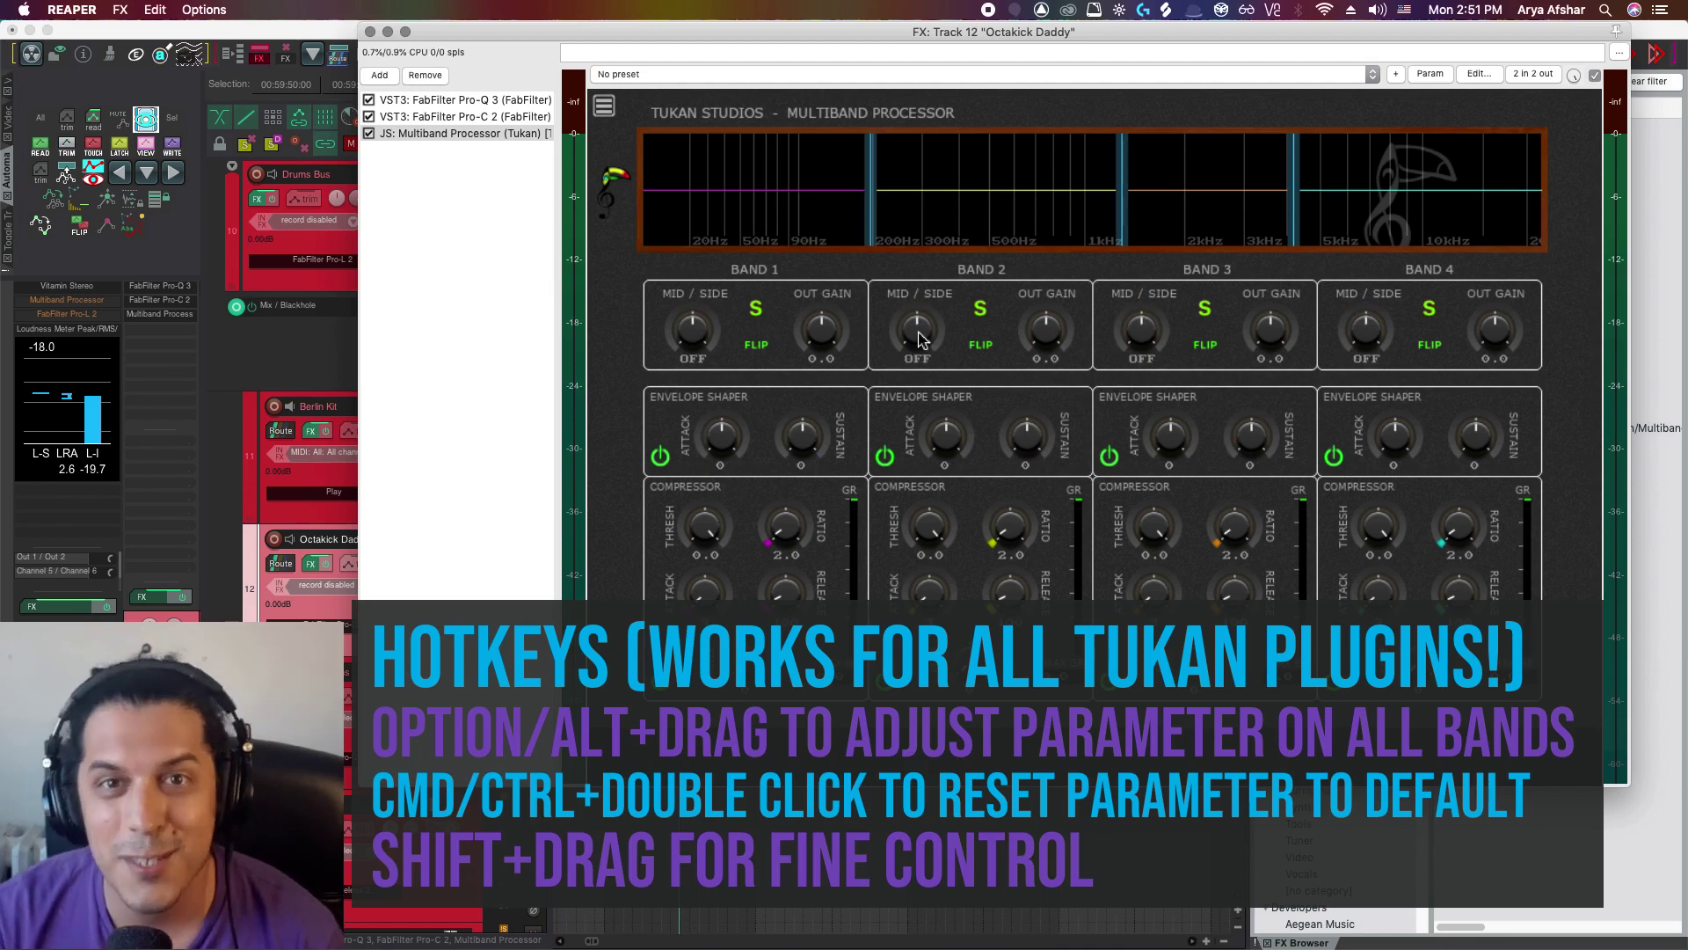
{"action": "mouse_move", "coordinate": [721, 435]}
{"action": "left_mouse_down"}
{"action": "mouse_move", "coordinate": [742, 415]}
{"action": "mouse_move", "coordinate": [727, 457]}
{"action": "left_mouse_up"}
{"action": "double_click", "coordinate": [726, 453], "text": "super"}
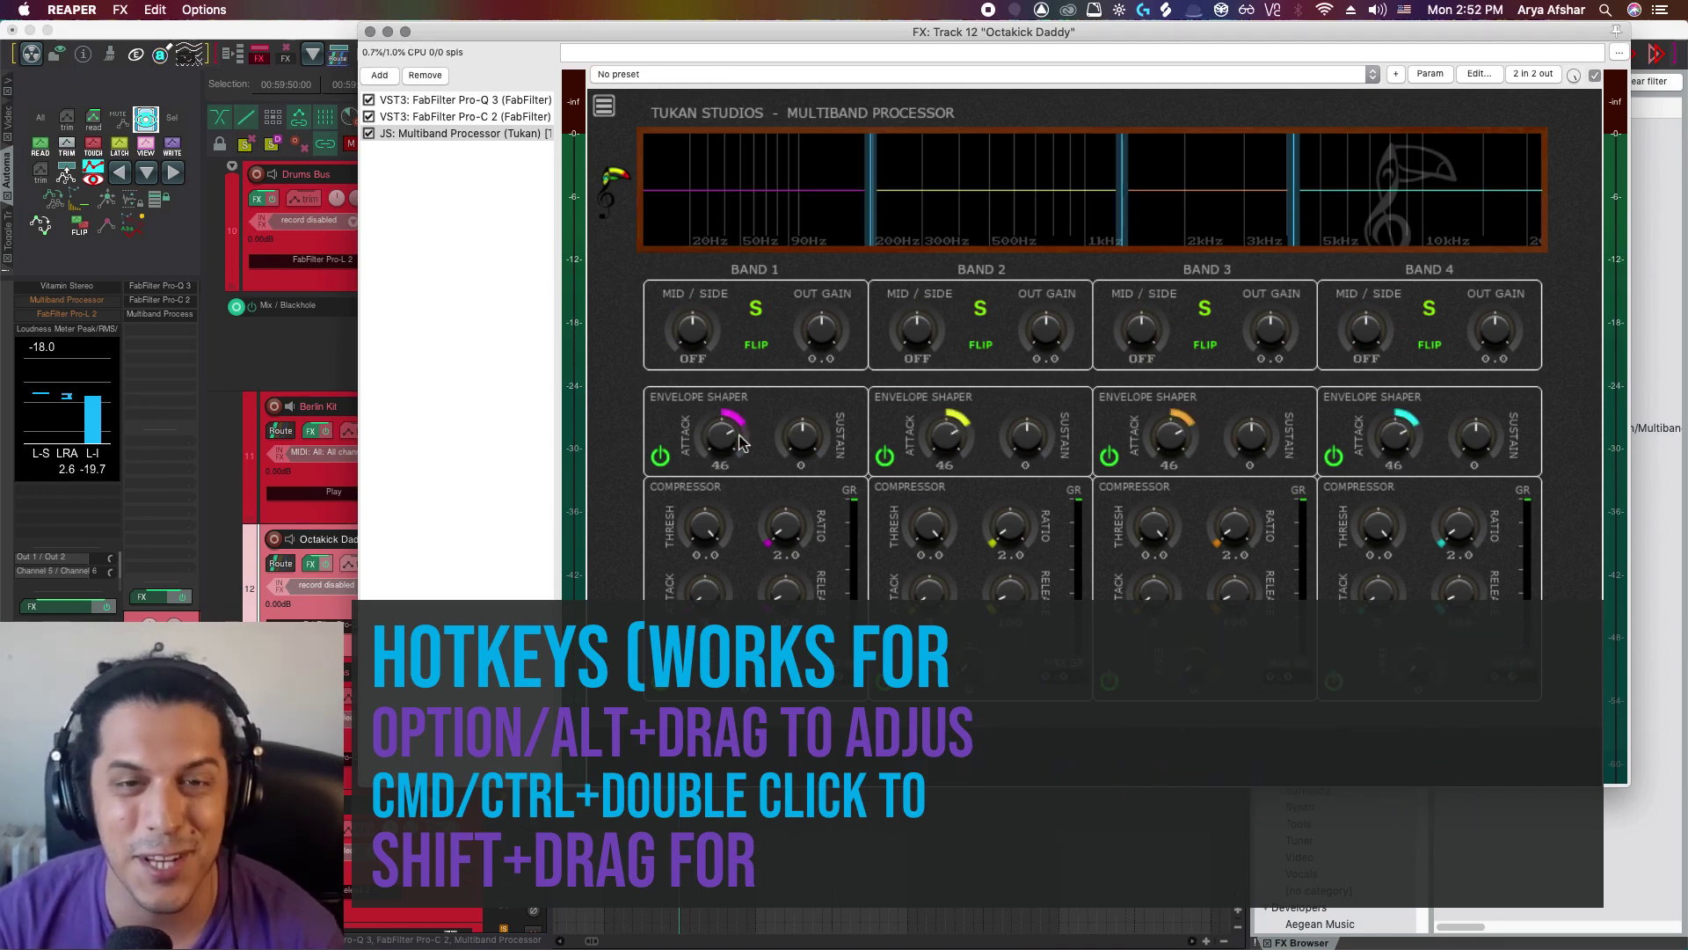
{"action": "key", "text": "space"}
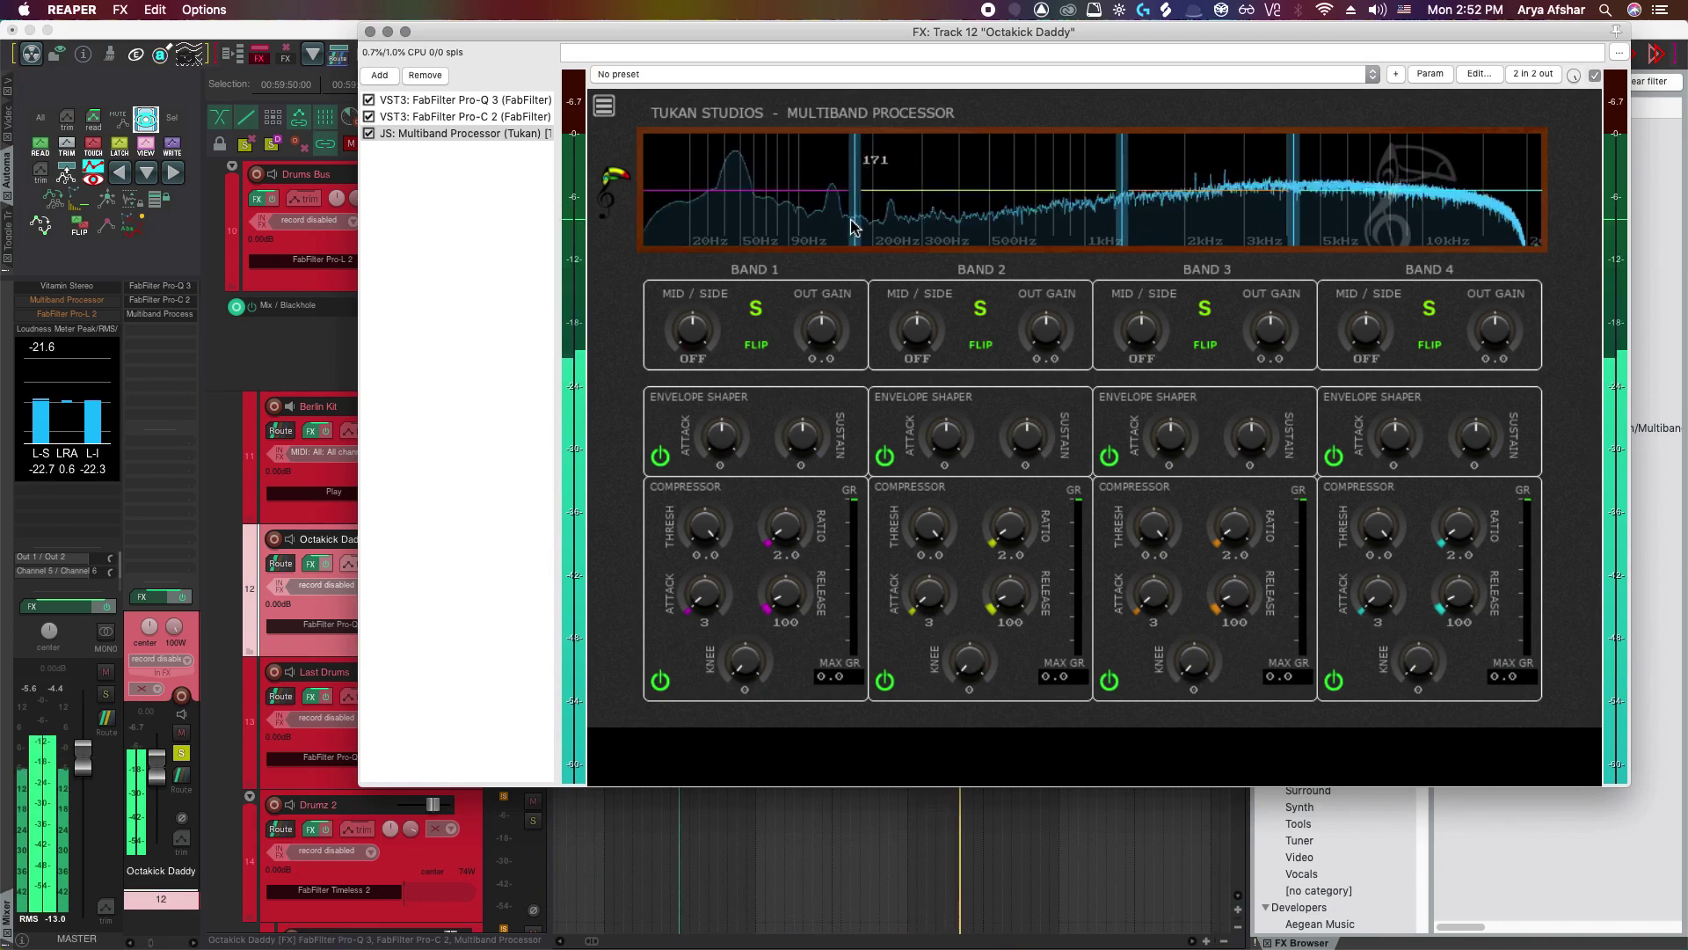
Move the first crossover to about 135 Hz and set Band 1 threshold -17.5, release 209.
{"action": "left_click_drag", "start_coordinate": [873, 228], "coordinate": [779, 236]}
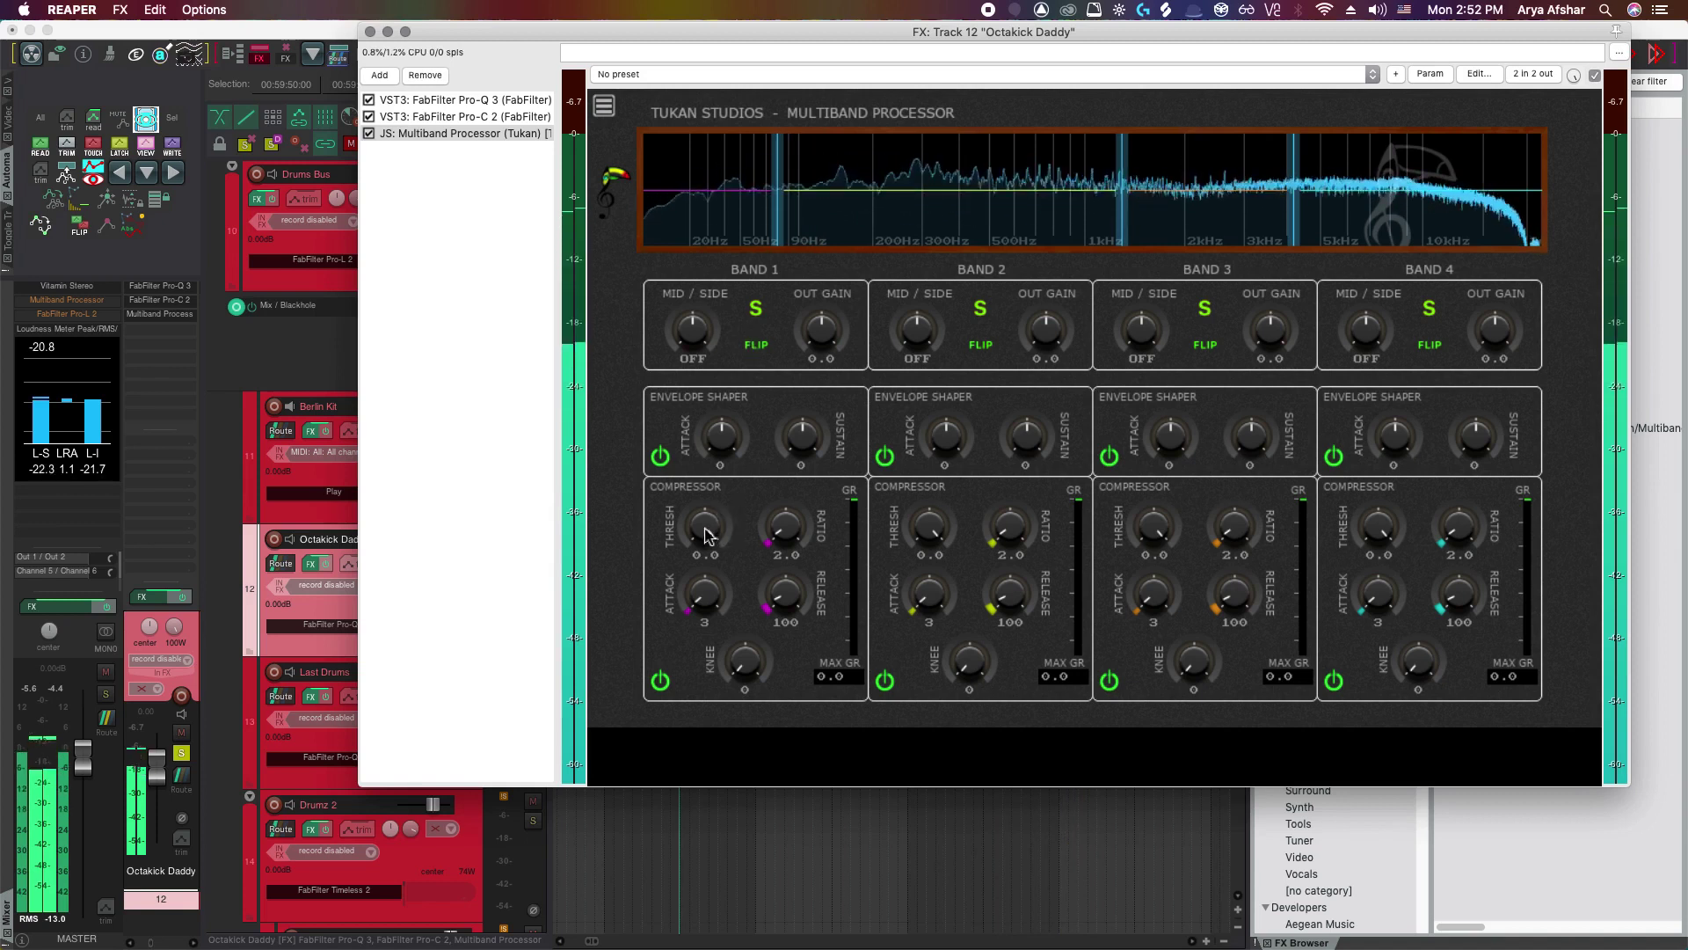
{"action": "left_click_drag", "start_coordinate": [703, 545], "coordinate": [705, 559]}
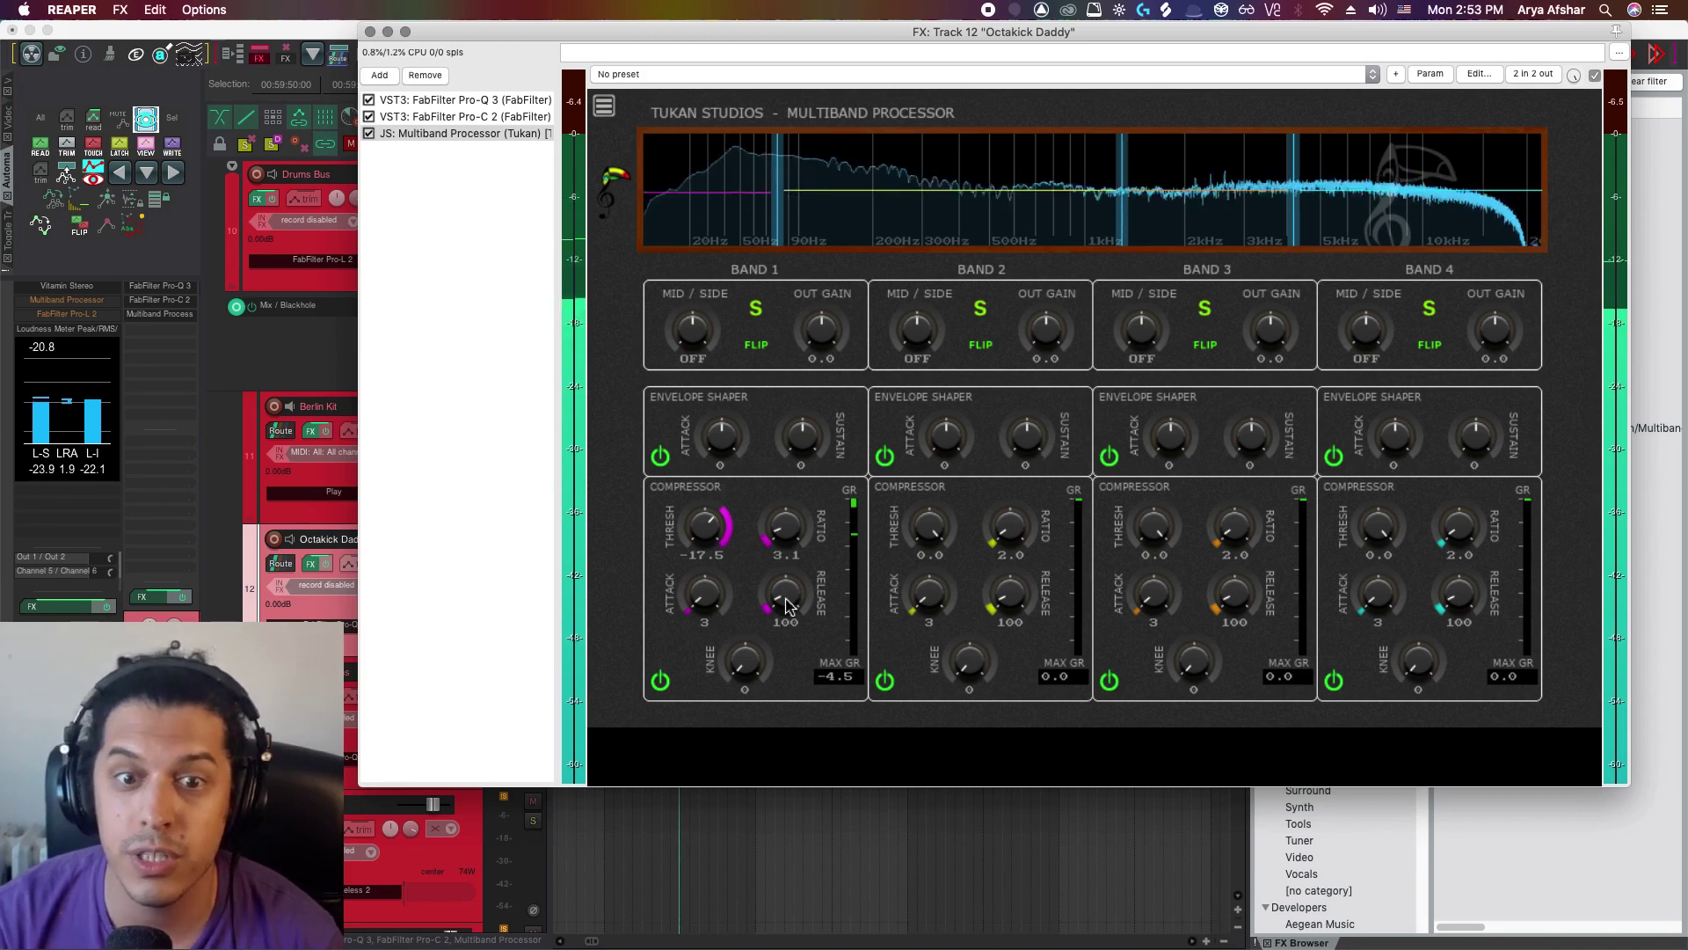
{"action": "left_click_drag", "start_coordinate": [787, 605], "coordinate": [788, 595]}
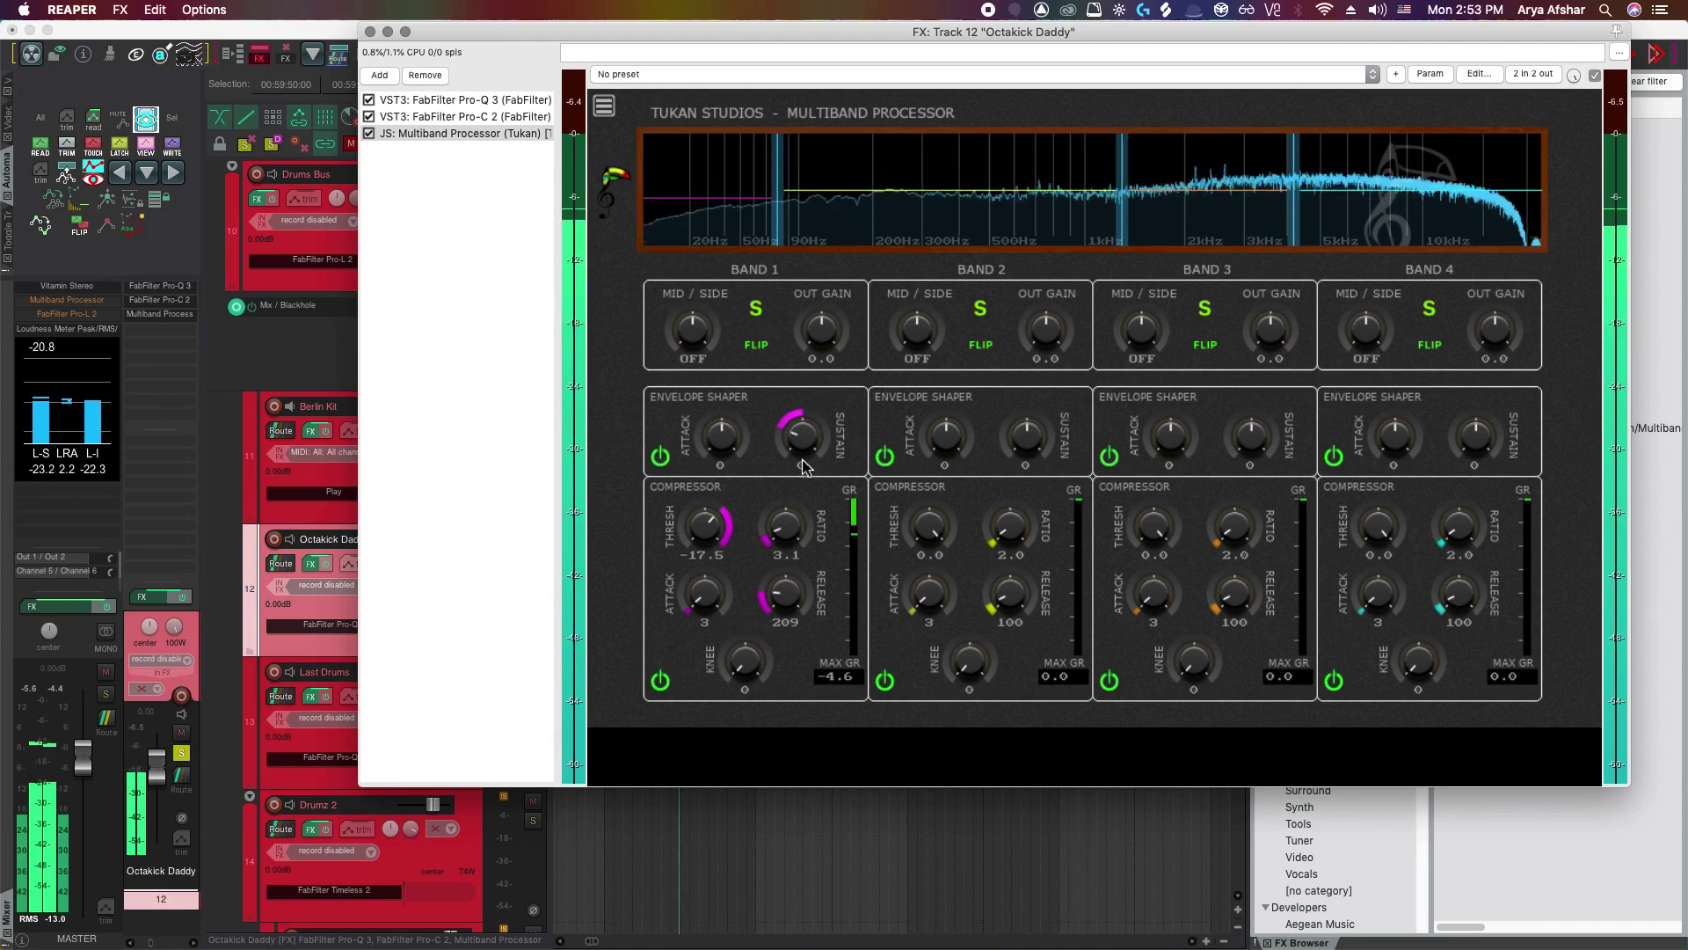
Reduce Band 1 sustain, raise its envelope attack to 50, compare shaper bypass, and stop playback.
{"action": "left_click_drag", "start_coordinate": [803, 470], "coordinate": [805, 474]}
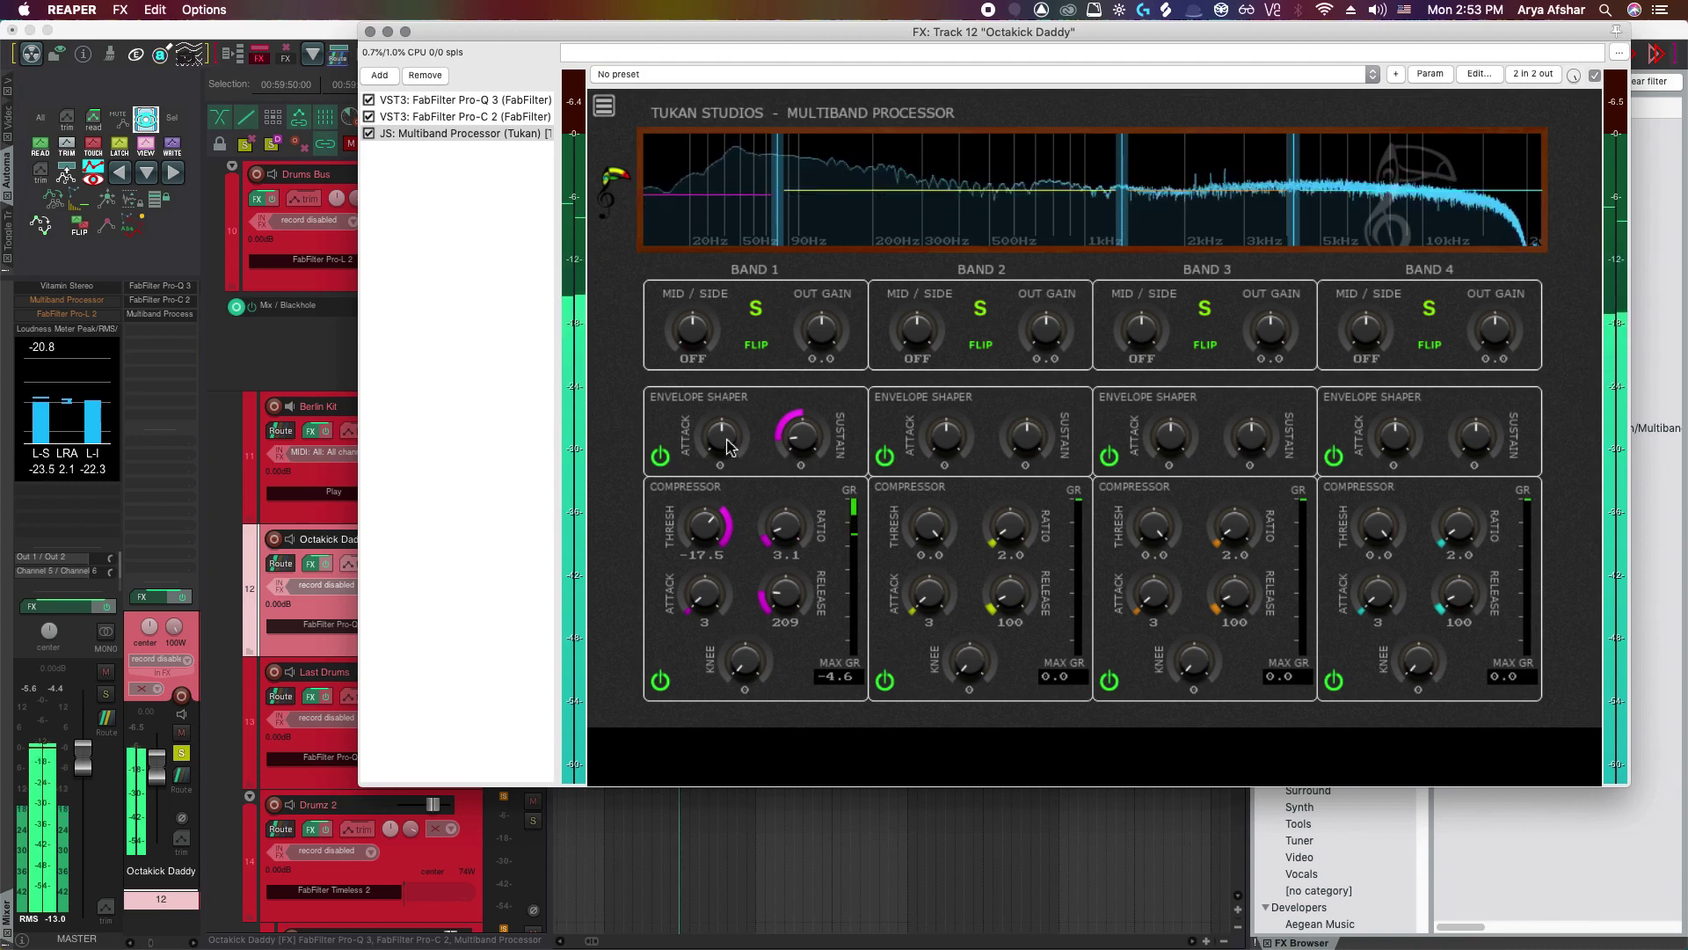
{"action": "left_click_drag", "start_coordinate": [729, 437], "coordinate": [735, 449]}
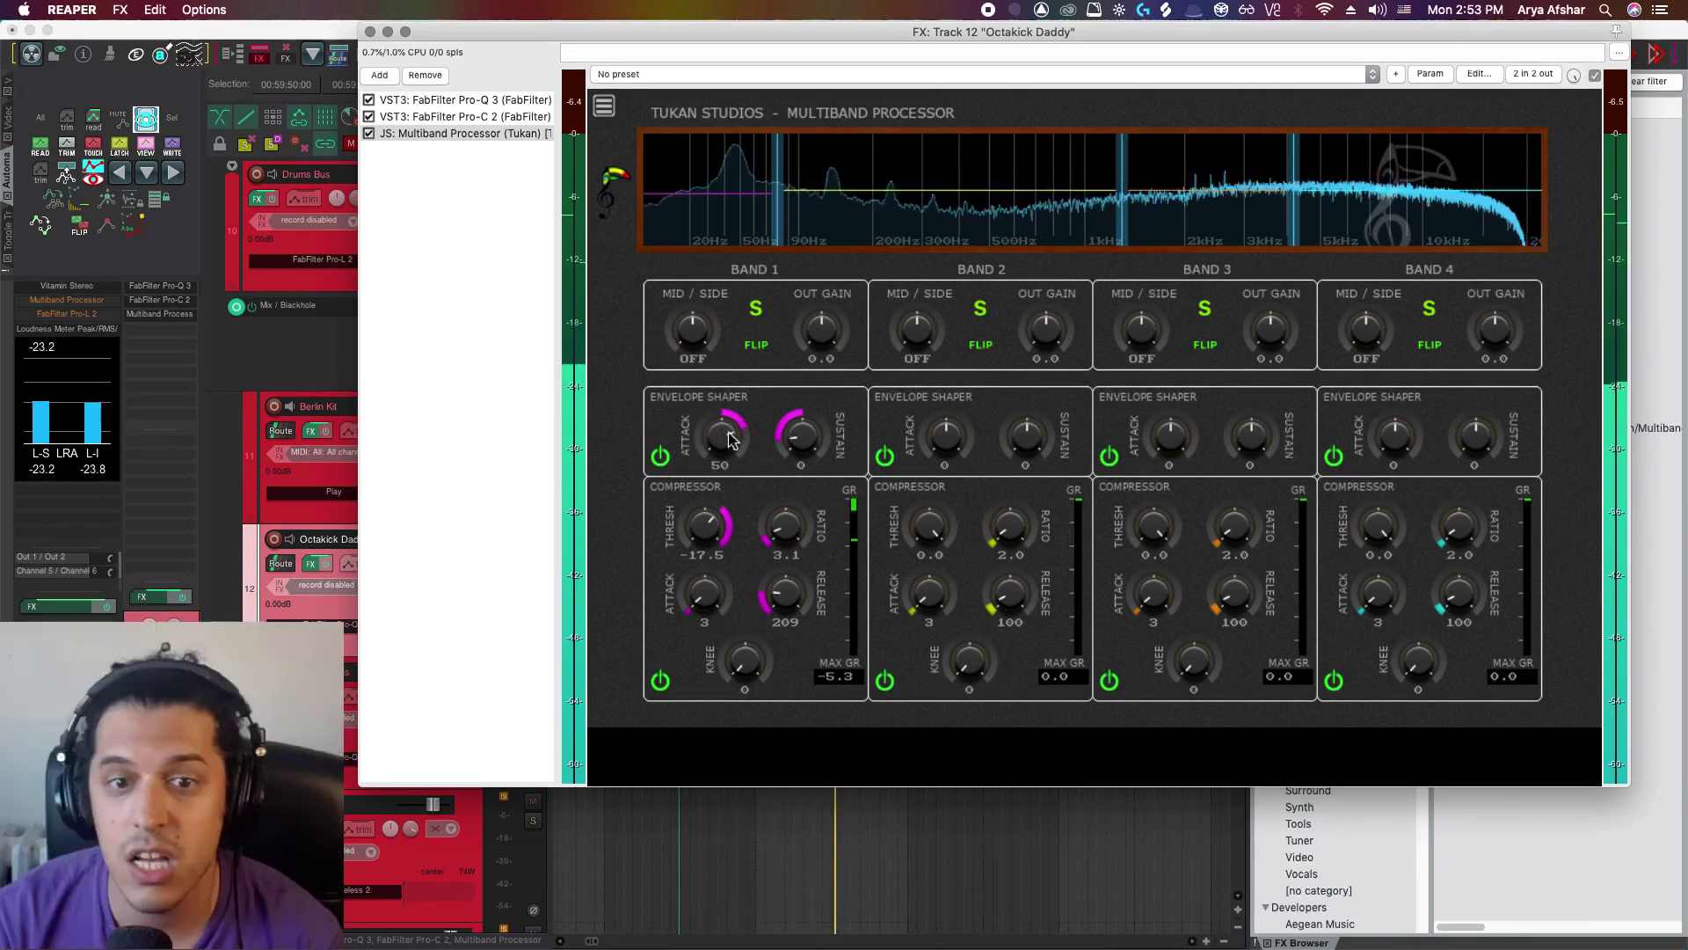
{"action": "left_click", "coordinate": [660, 456]}
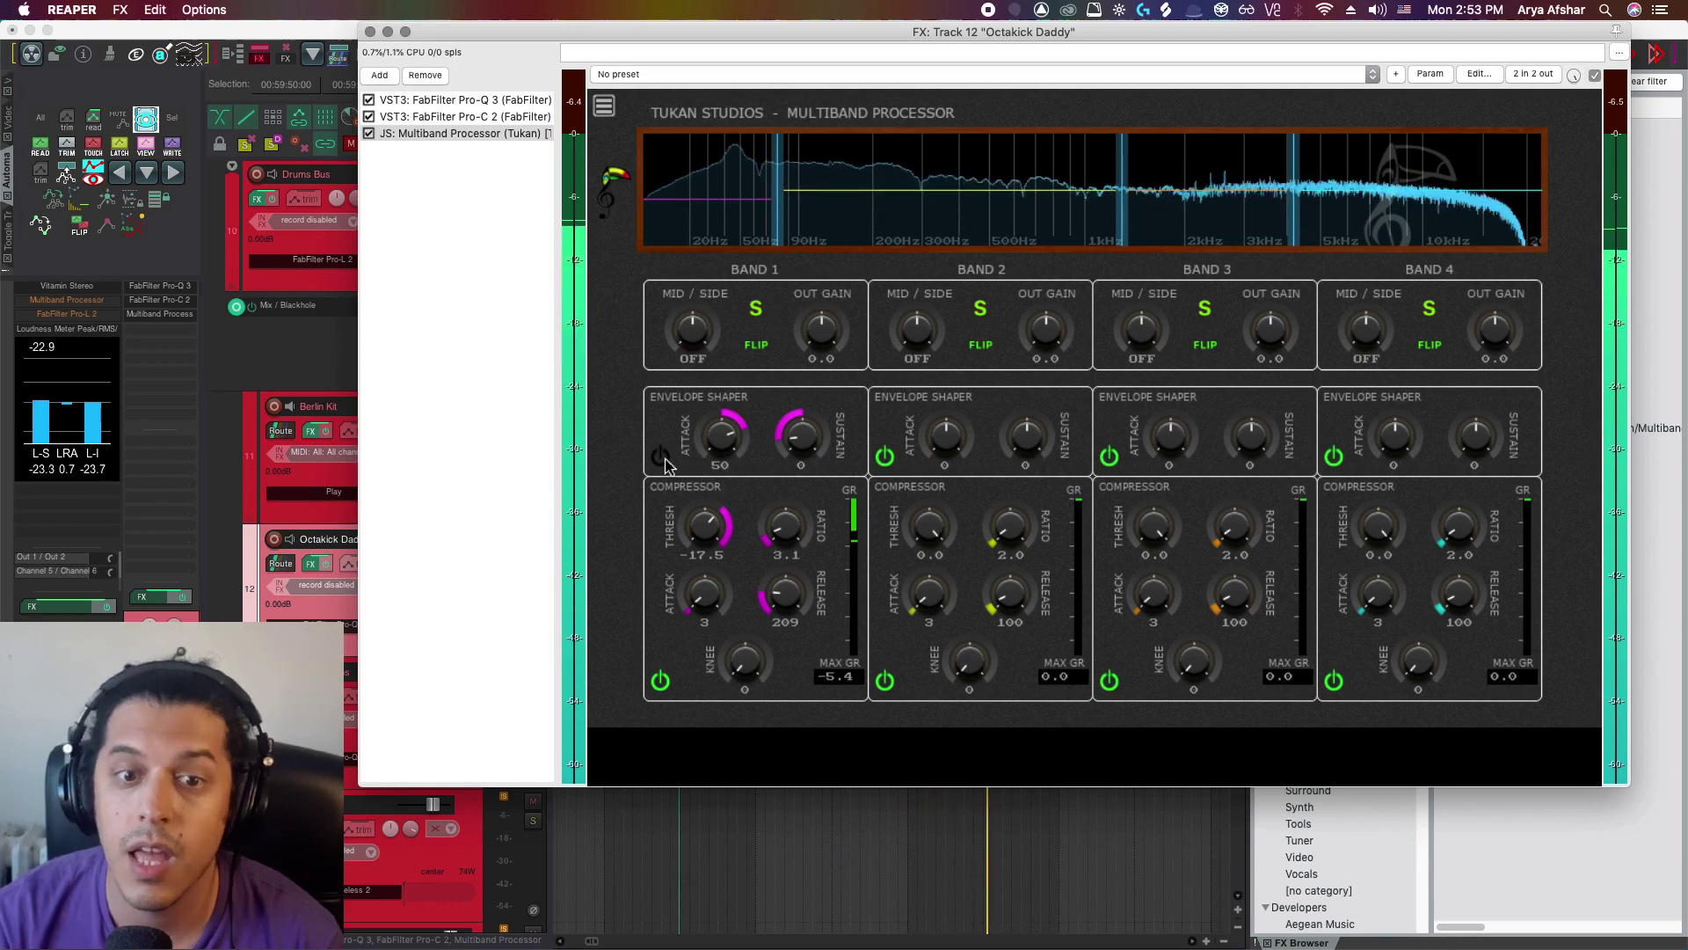
{"action": "left_click", "coordinate": [660, 456]}
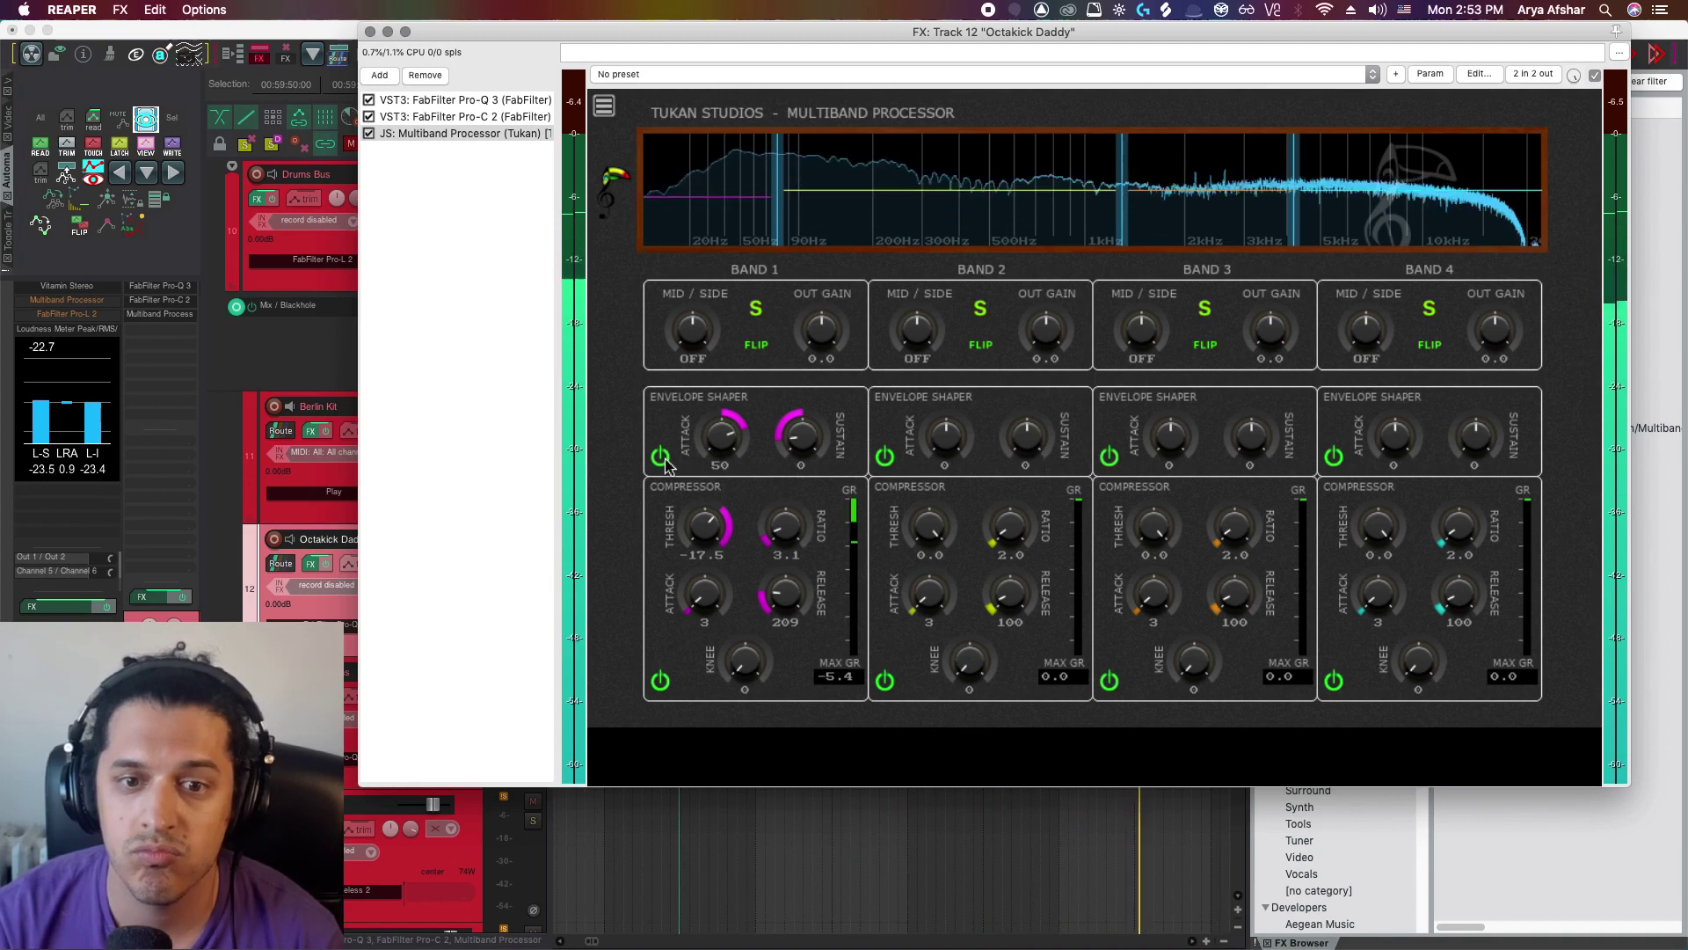
{"action": "key", "text": "space"}
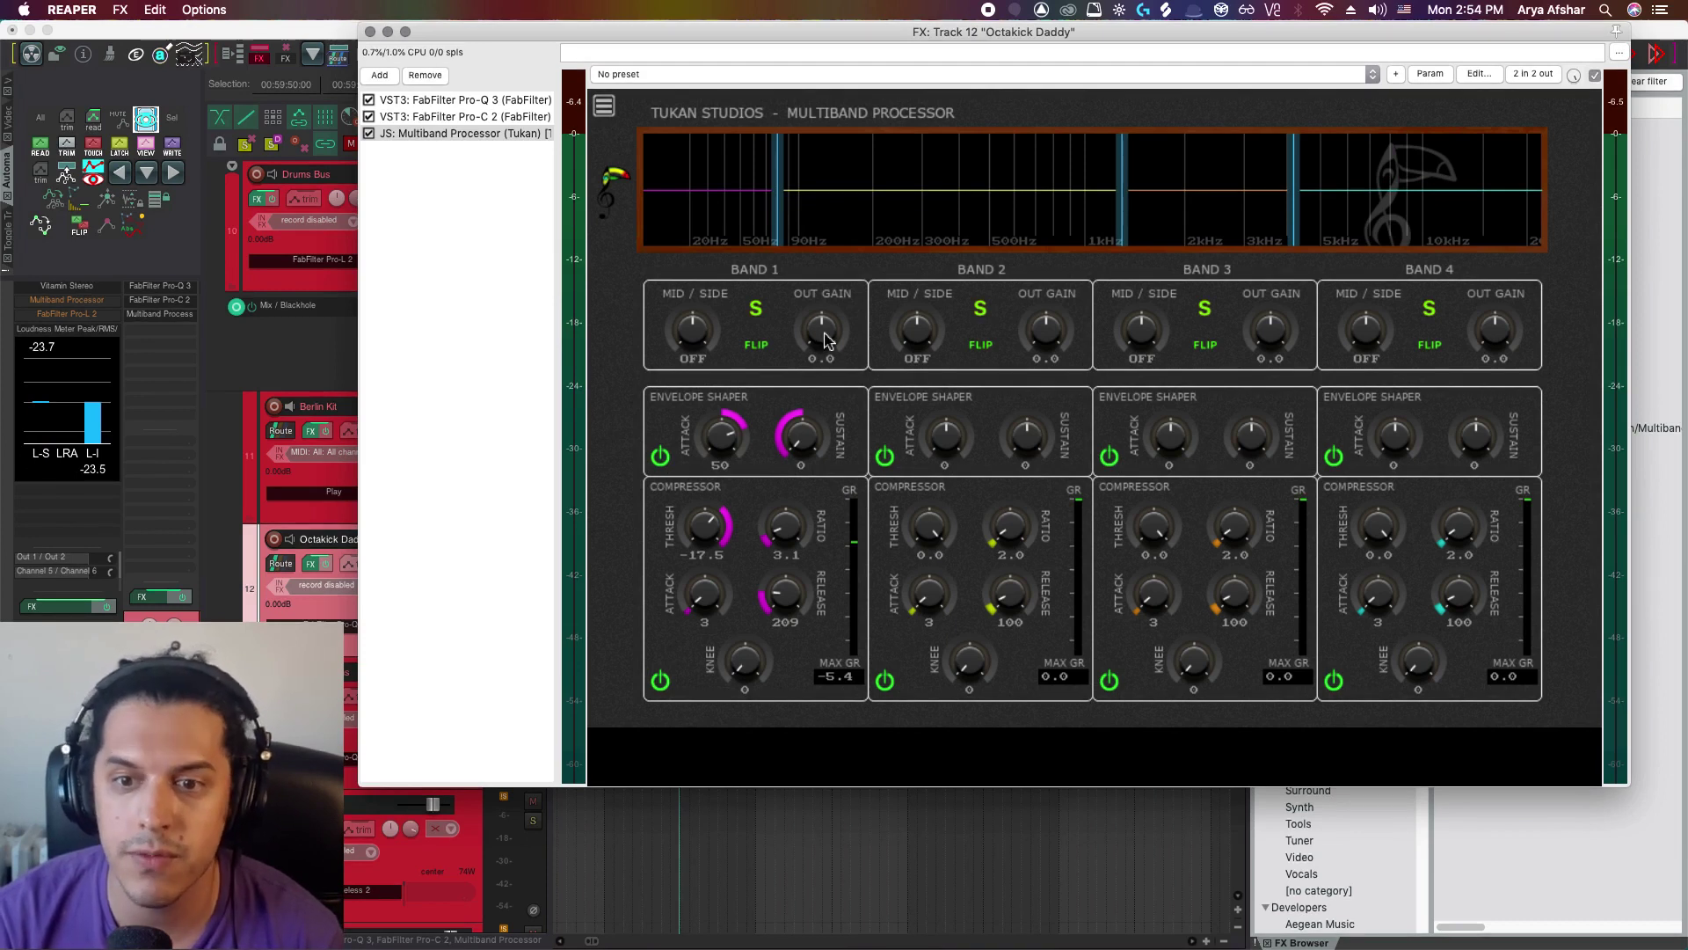
Raise Band 1 output gain to 4.3 dB while listening to the kick.
{"action": "key", "text": "space"}
{"action": "left_click_drag", "start_coordinate": [827, 339], "coordinate": [818, 321]}
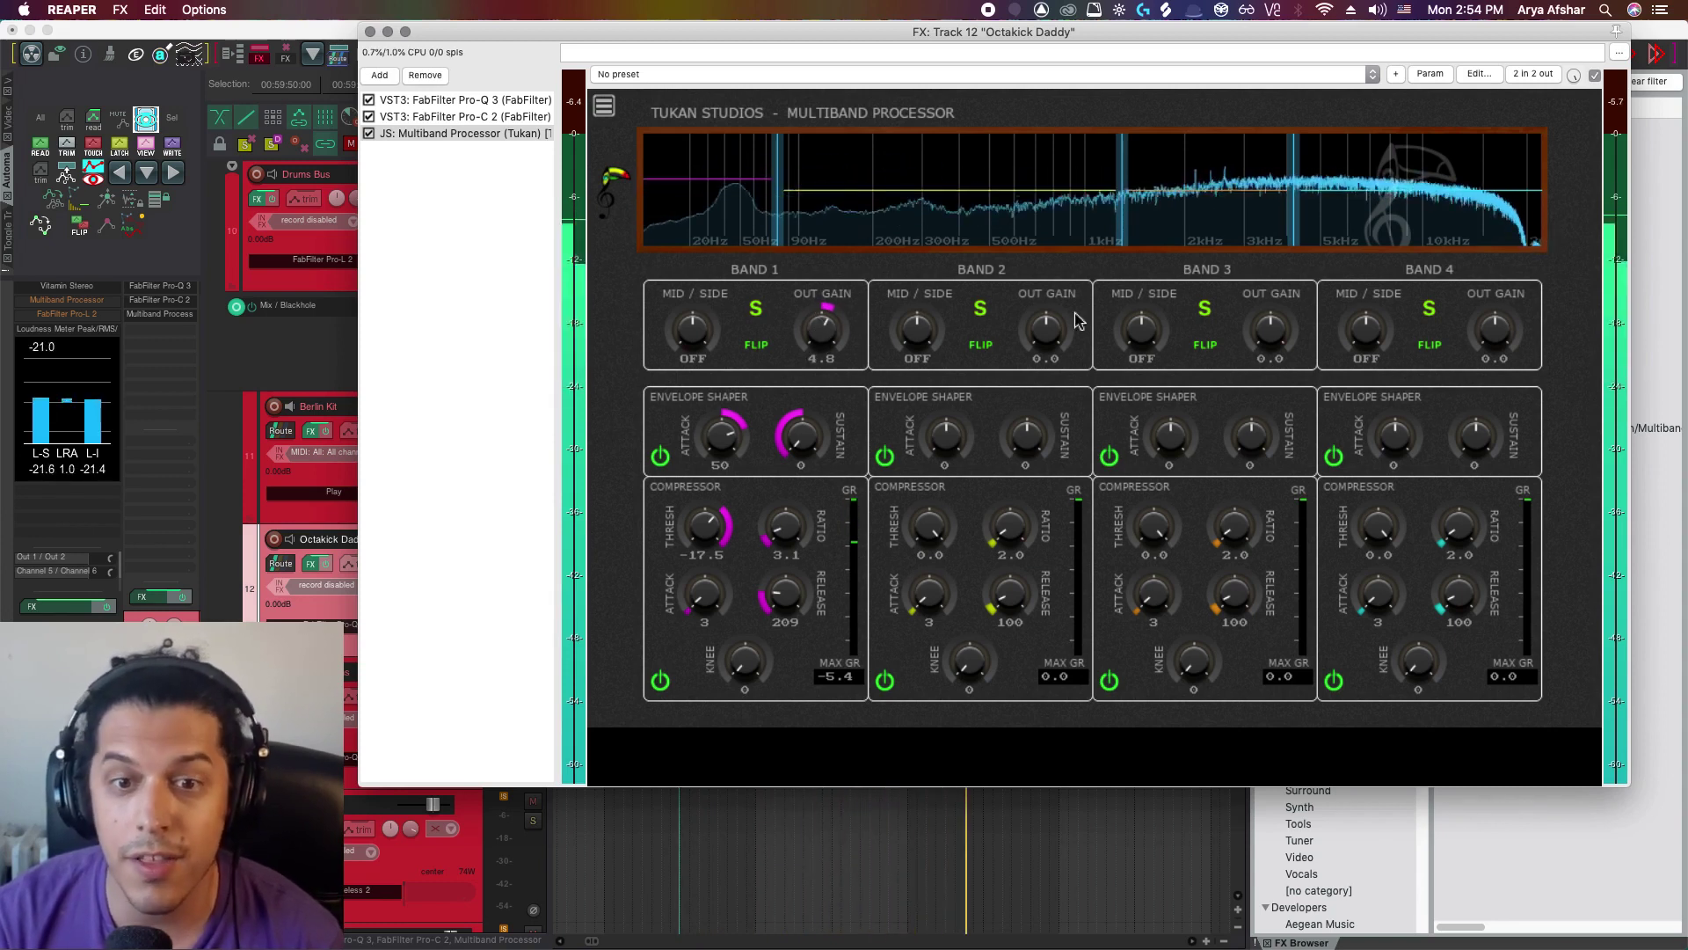
{"action": "key", "text": "space"}
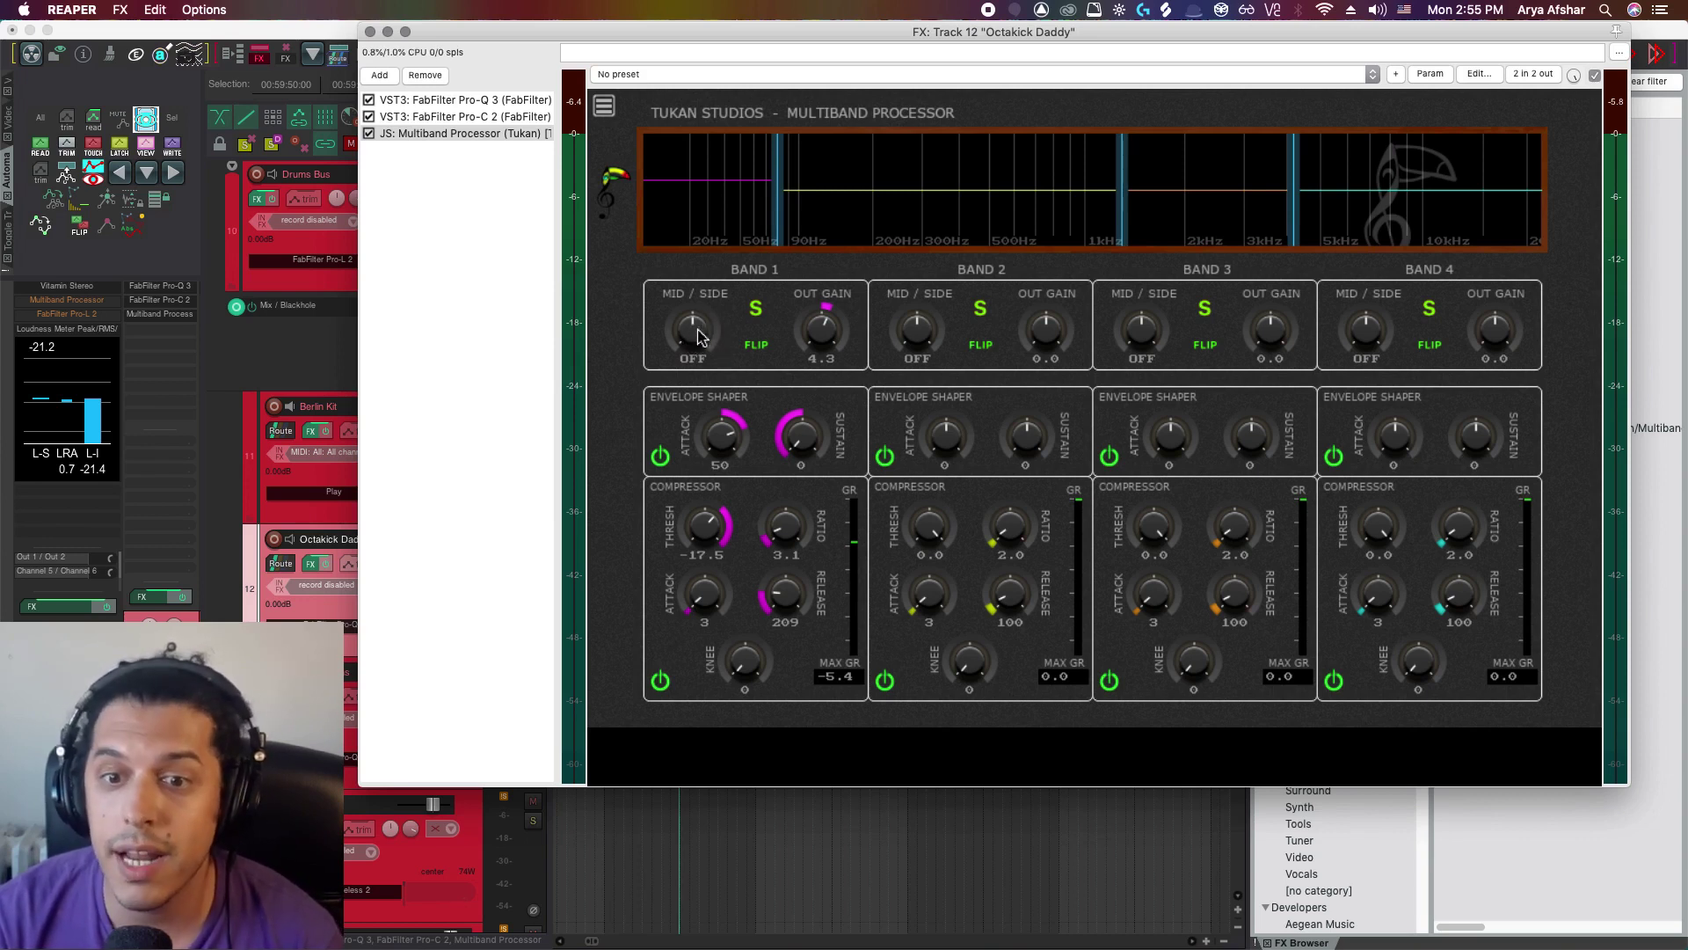
Set Band 1 Mid/Side to MONO, lower the Band 1/2 crossover, and A/B the shaper and compressor.
{"action": "left_click_drag", "start_coordinate": [695, 336], "coordinate": [701, 380]}
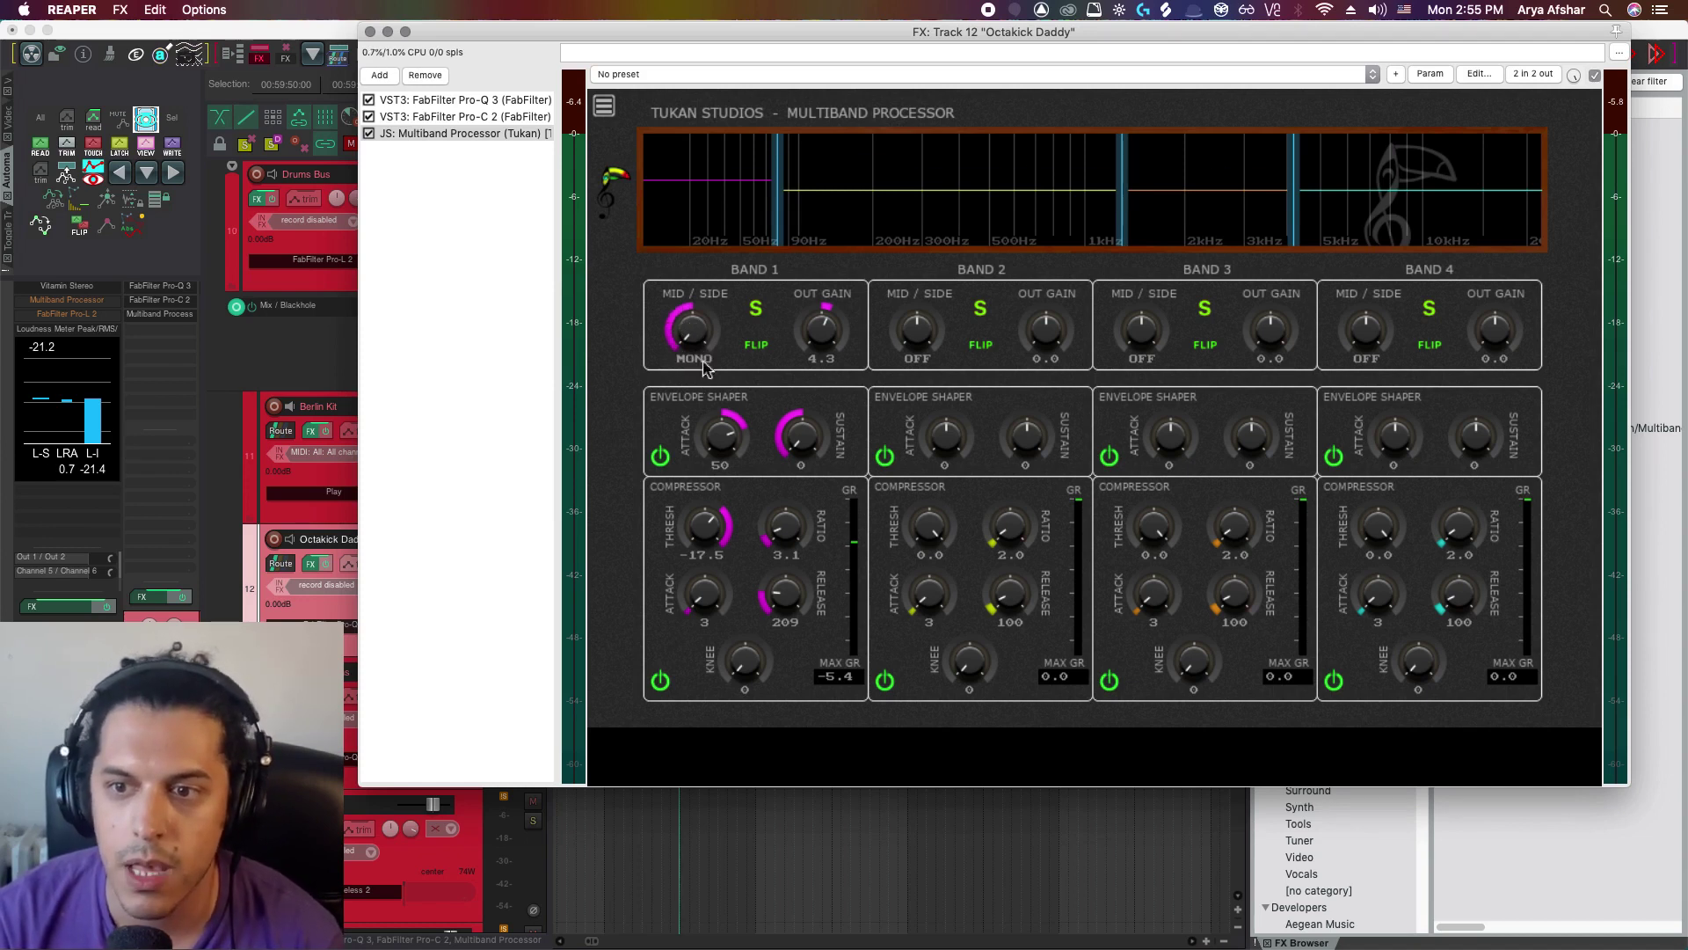
{"action": "key", "text": "space"}
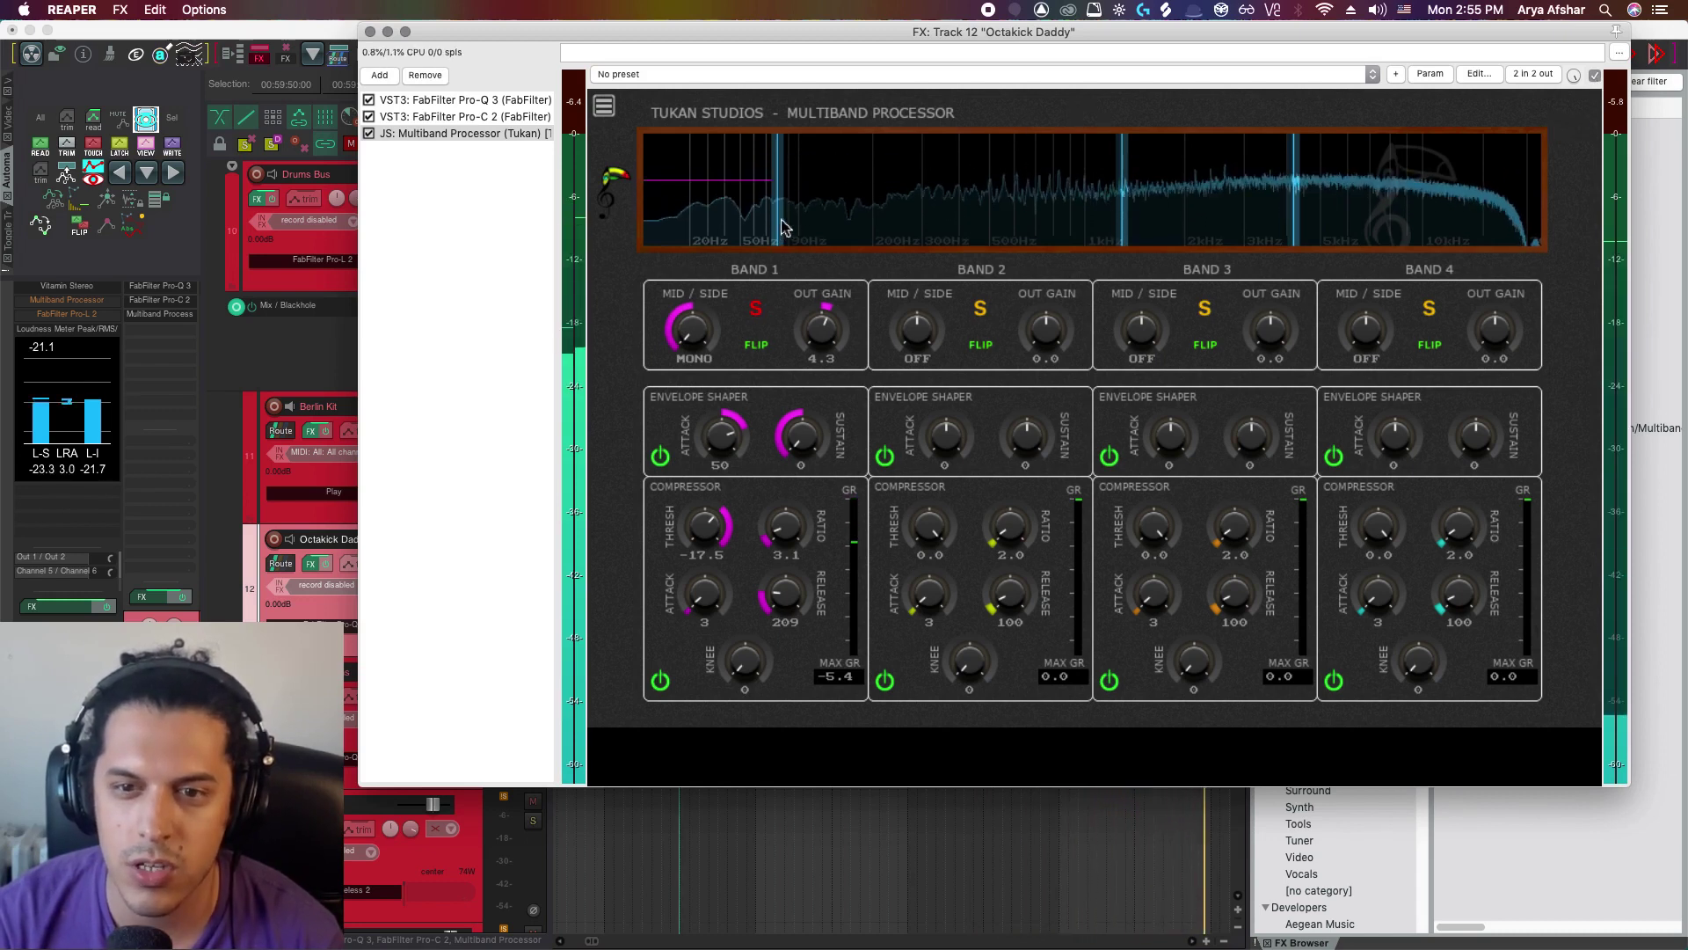
{"action": "left_click_drag", "start_coordinate": [782, 227], "coordinate": [758, 229]}
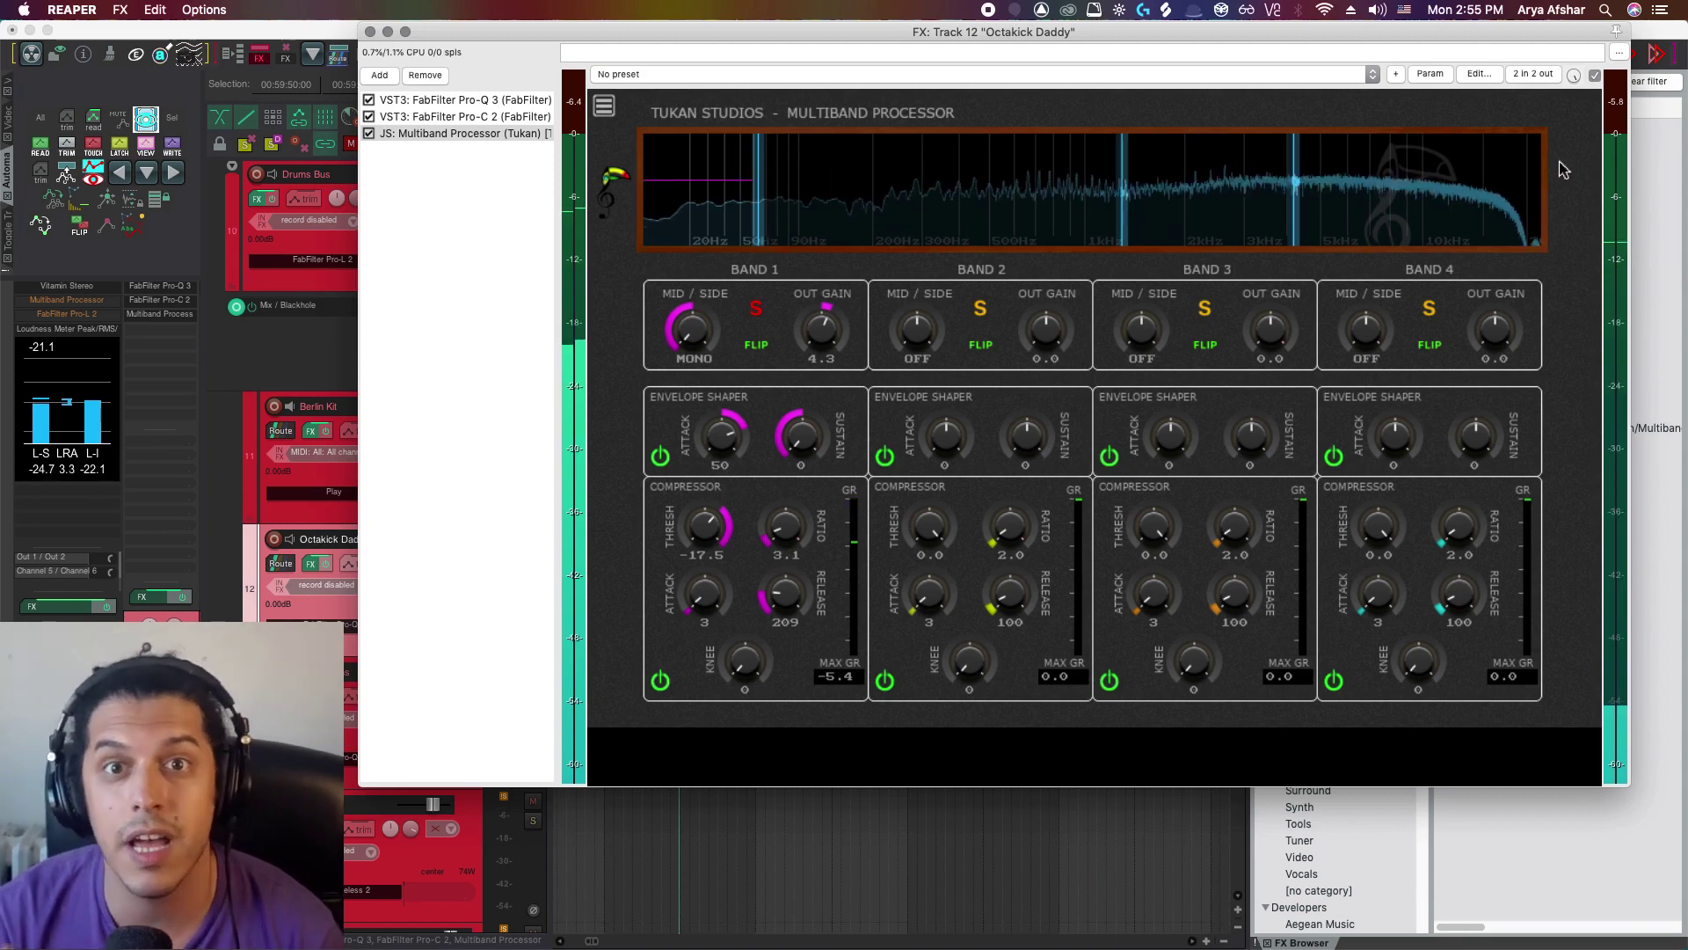
{"action": "left_click", "coordinate": [659, 455]}
{"action": "left_click", "coordinate": [660, 680]}
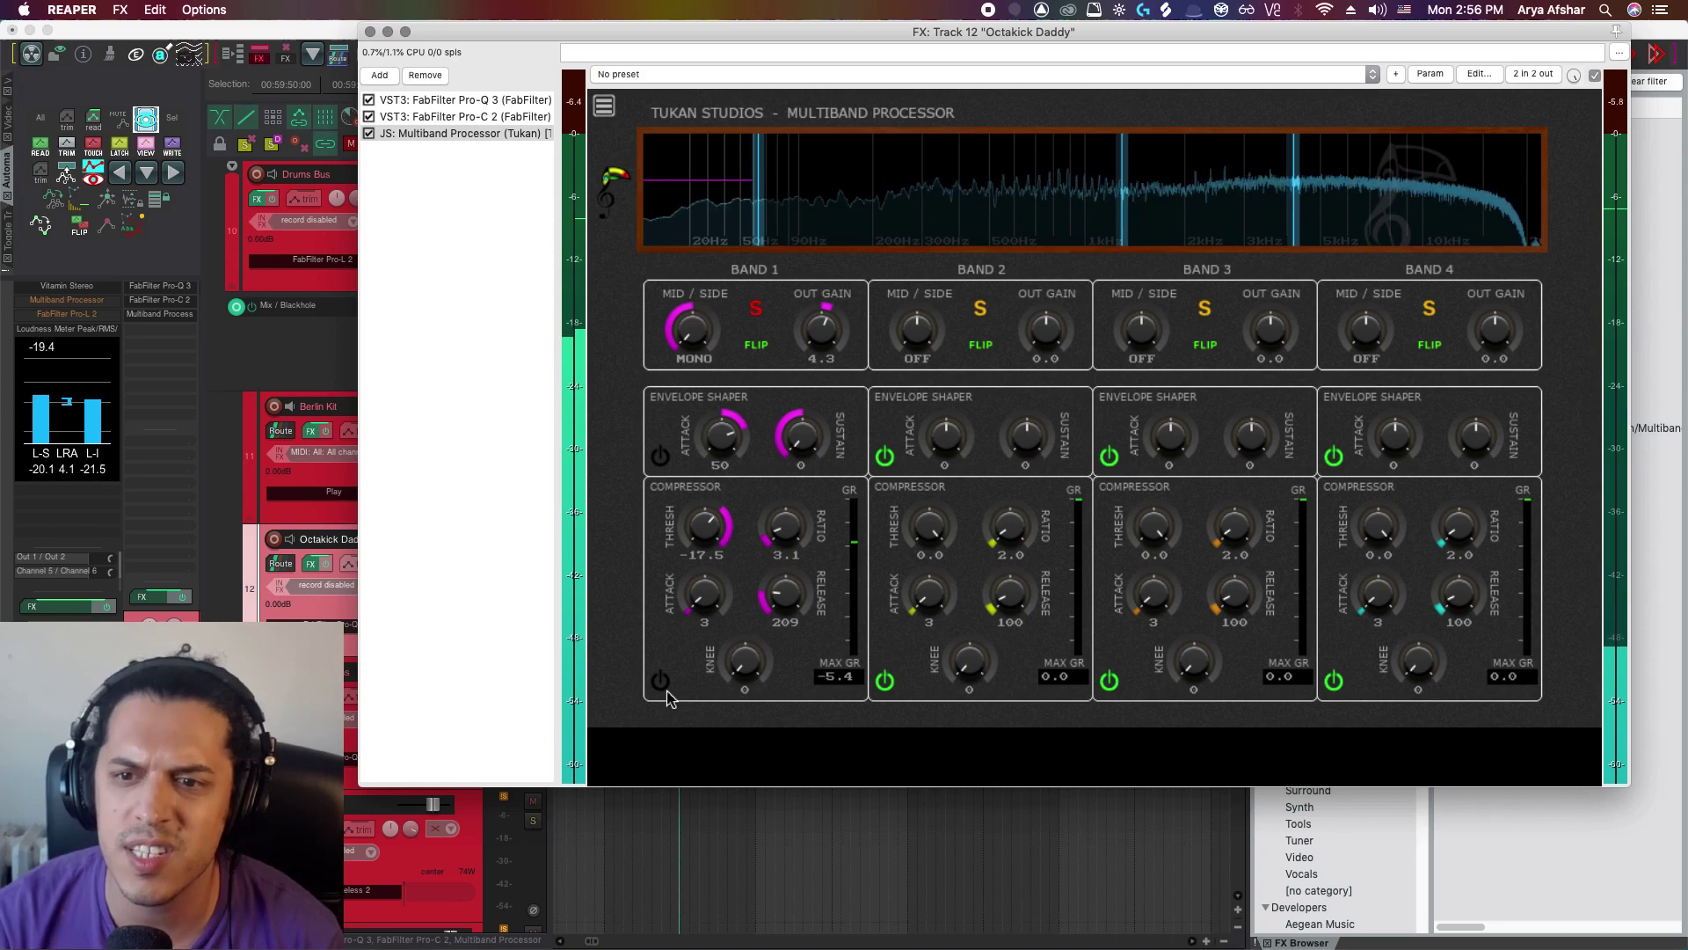
{"action": "left_click", "coordinate": [660, 456]}
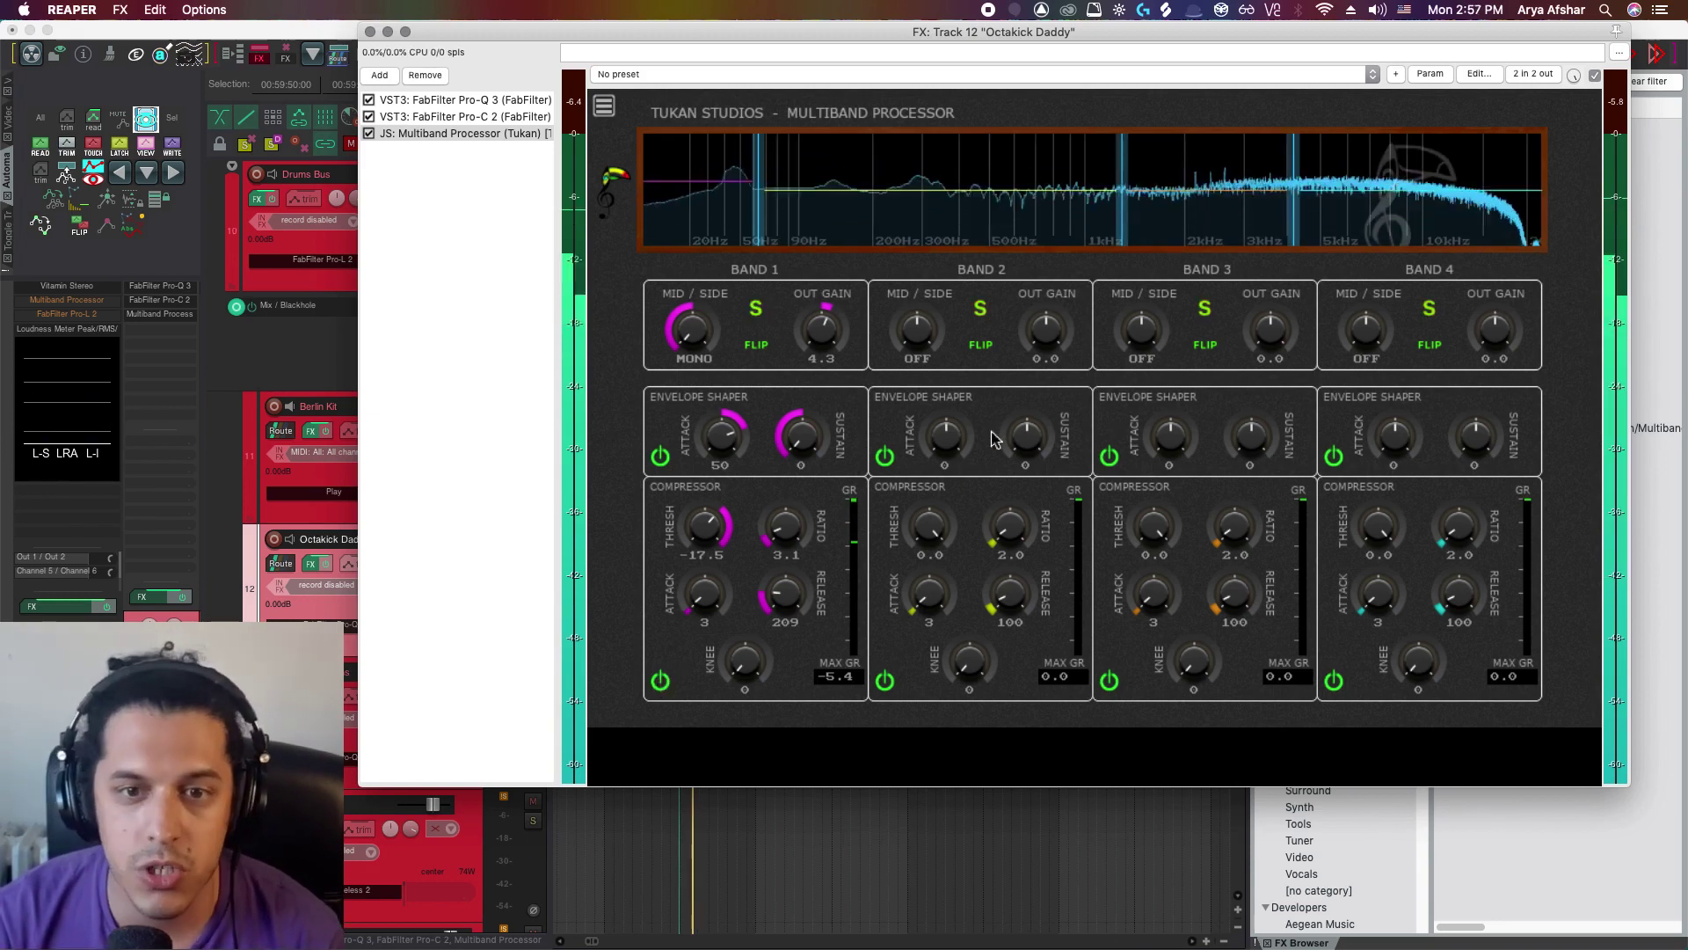
Lower Band 2 threshold to -19.5, move the Band 2/3 crossover near 2 kHz, and solo Band 3.
{"action": "left_click_drag", "start_coordinate": [929, 525], "coordinate": [1011, 608]}
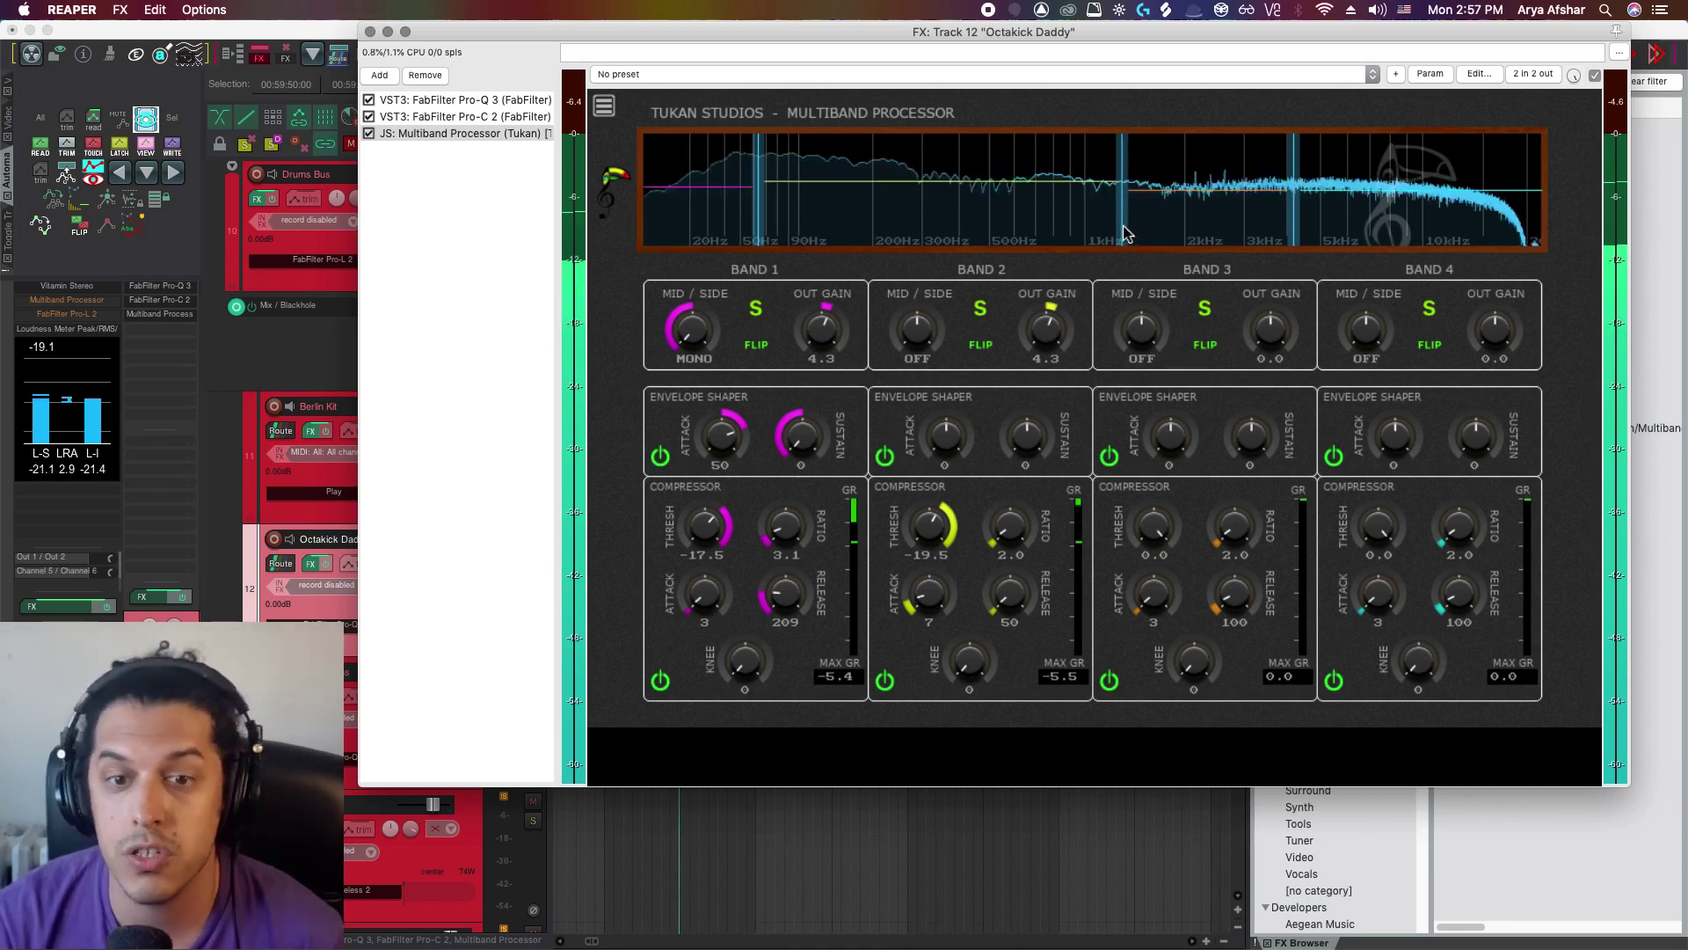
{"action": "mouse_move", "coordinate": [1132, 233]}
{"action": "left_click_drag", "start_coordinate": [1133, 233], "coordinate": [1183, 233]}
{"action": "left_click_drag", "start_coordinate": [1293, 220], "coordinate": [1244, 220]}
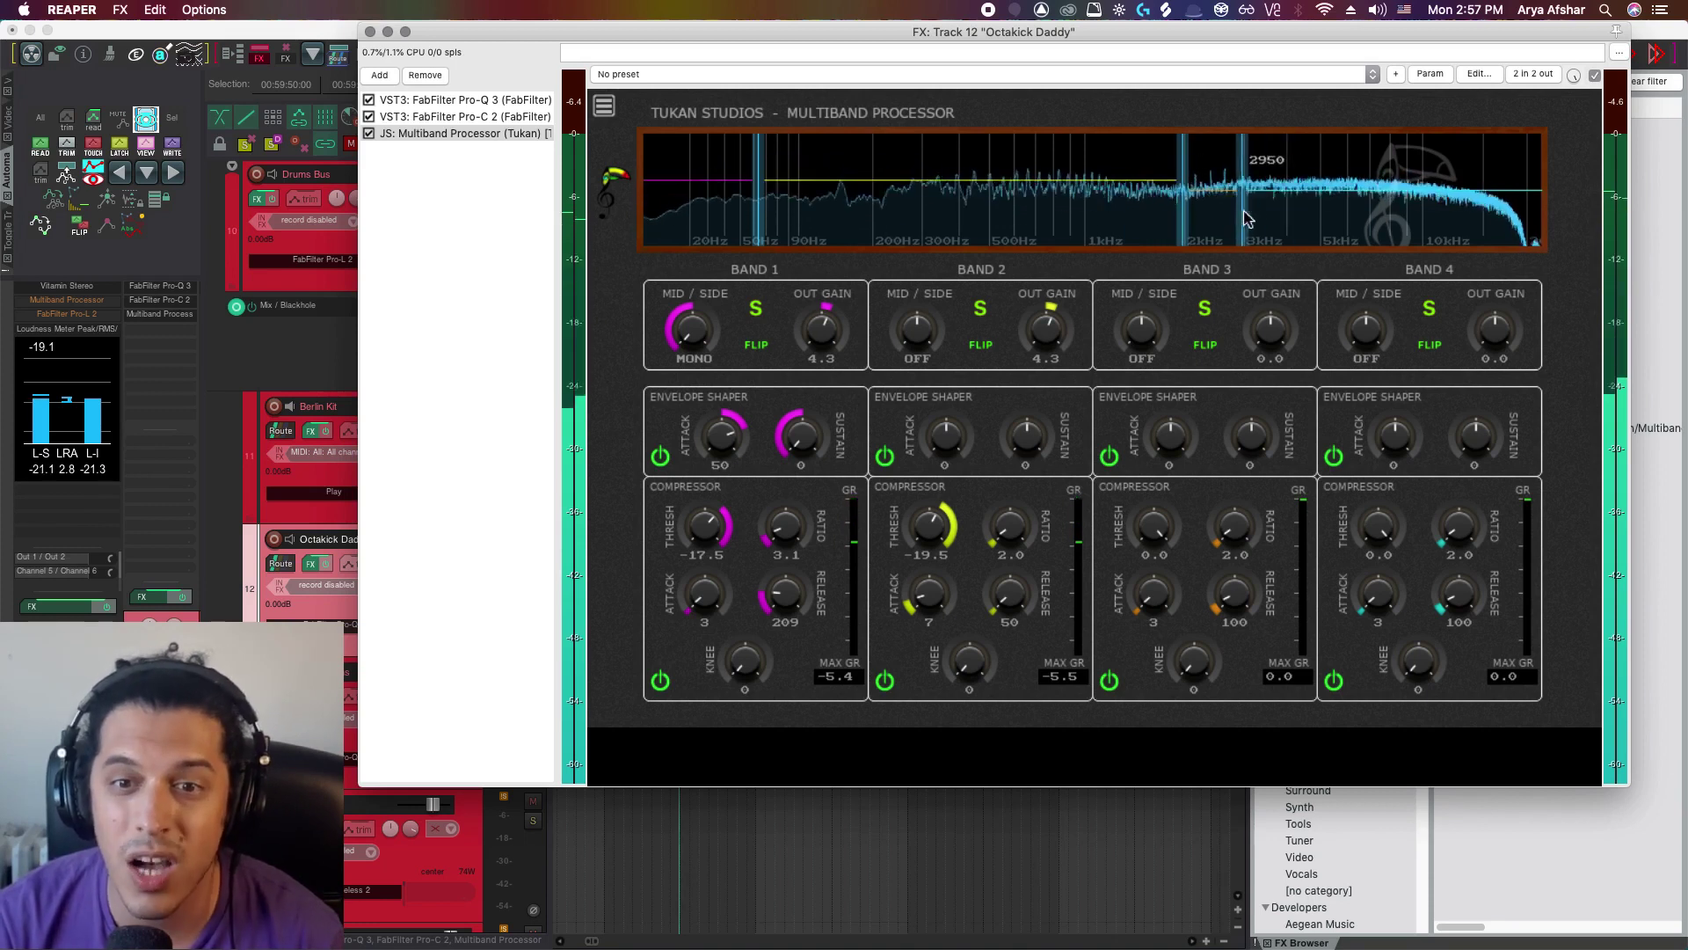
{"action": "left_click", "coordinate": [1211, 310]}
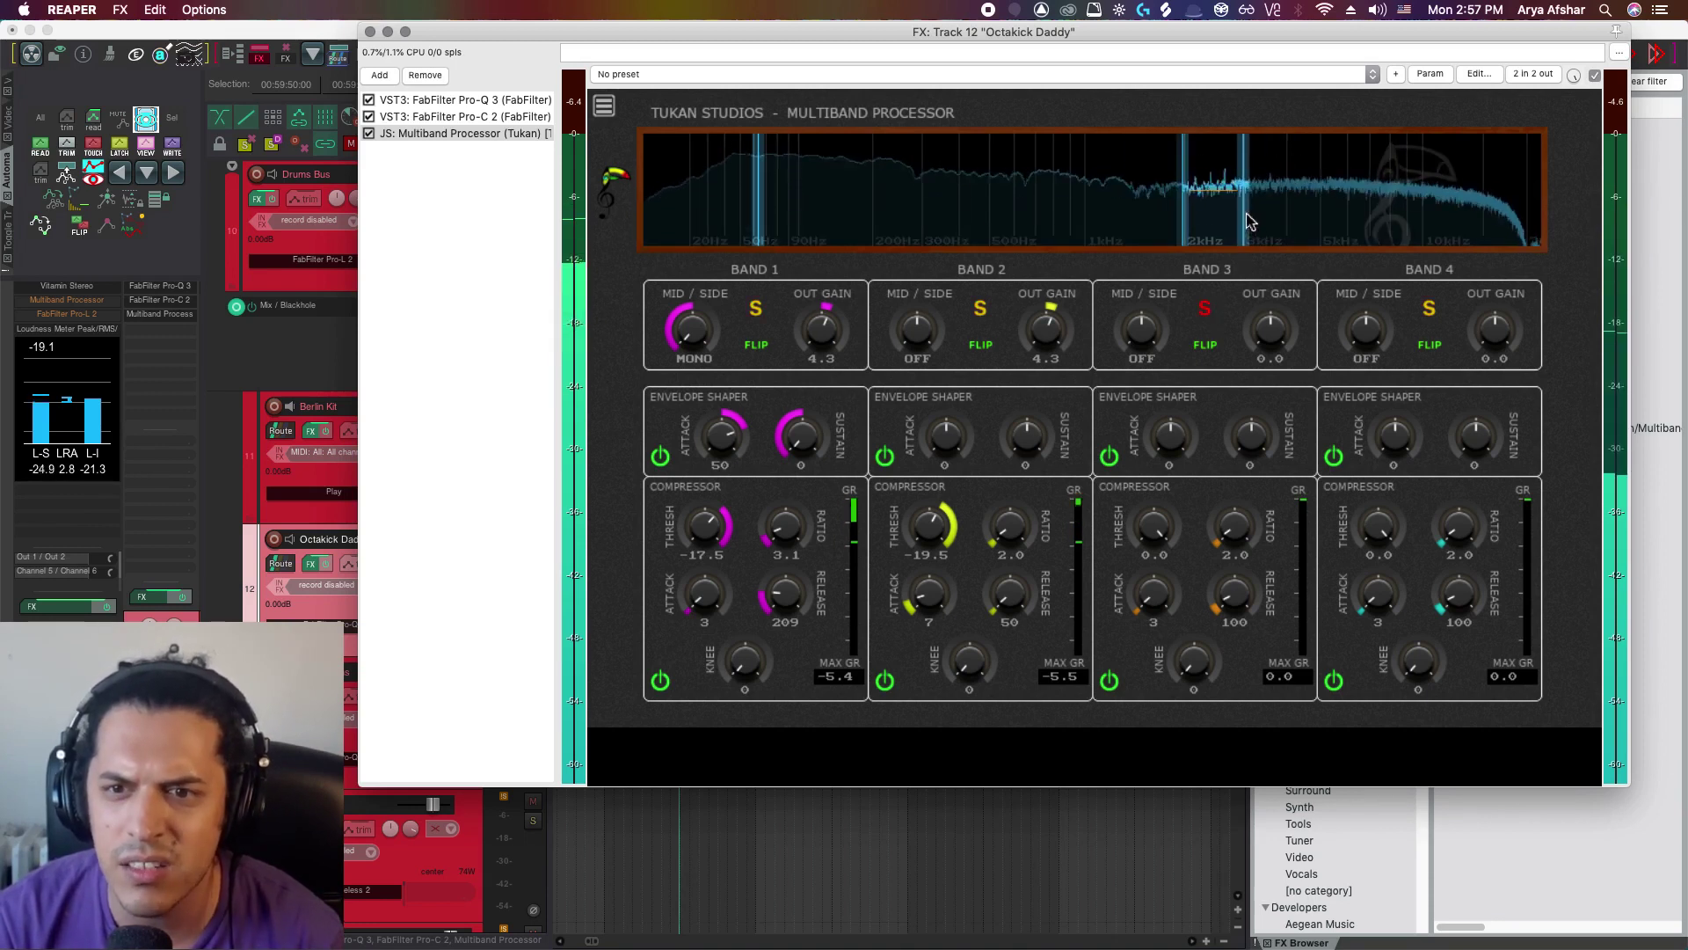
Place the Band 3/4 crossover near 4.6 kHz, set Band 3 envelope attack 52 and Mid/Side 64%M.
{"action": "left_click_drag", "start_coordinate": [1250, 220], "coordinate": [1308, 229]}
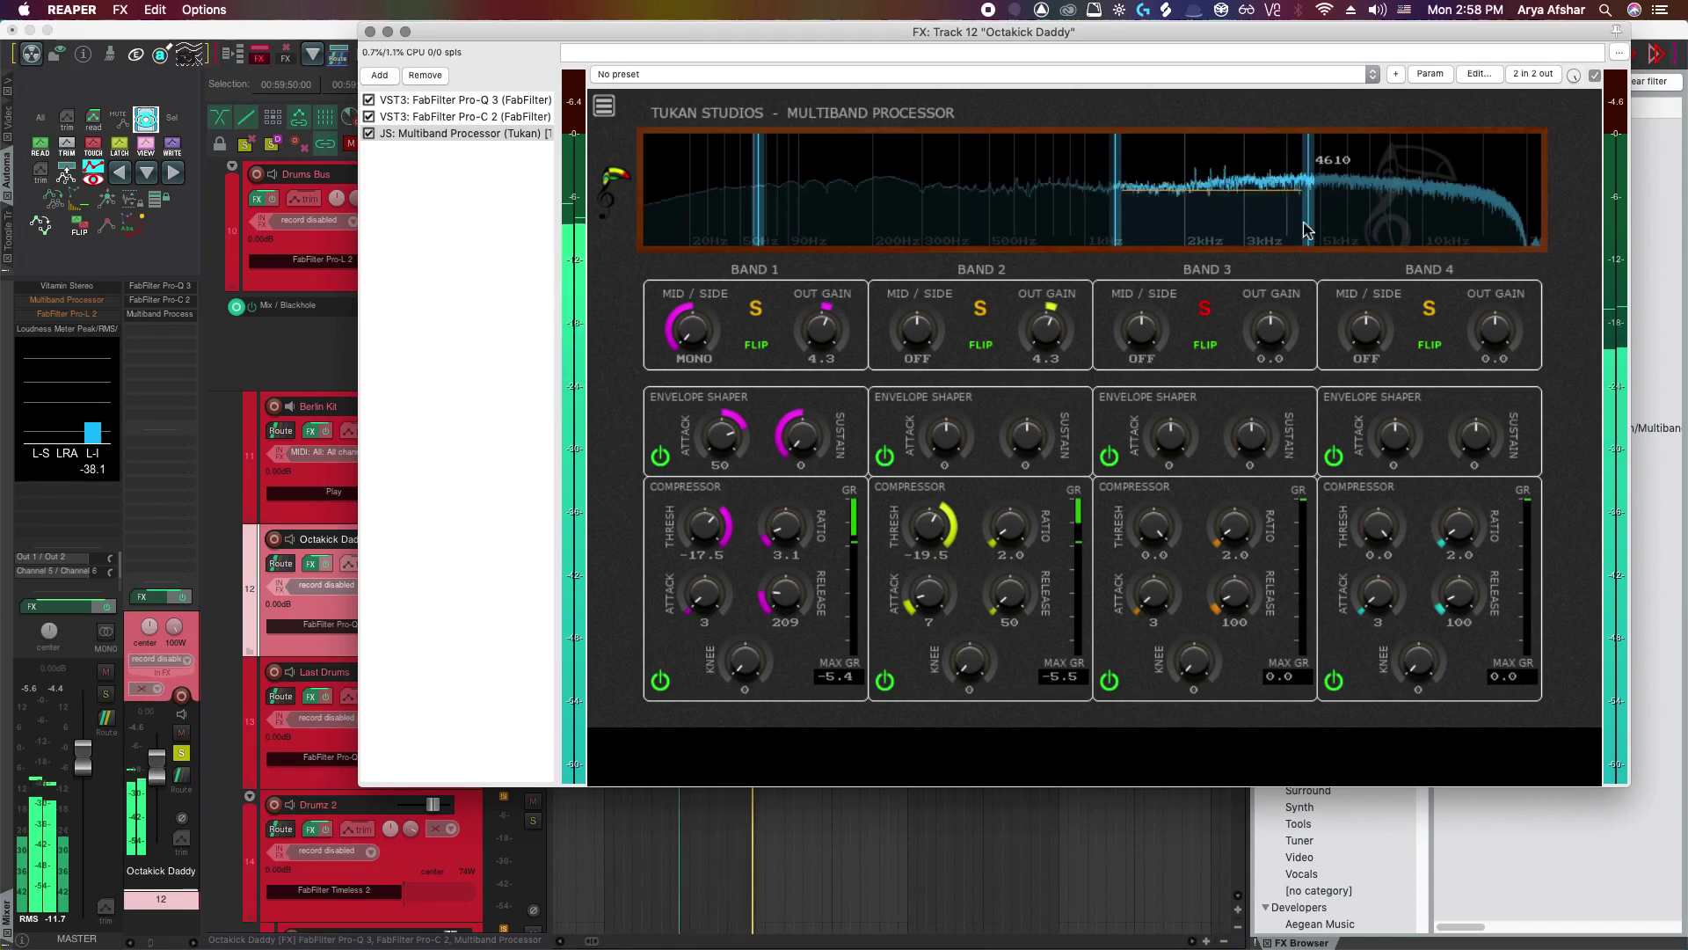
{"action": "left_click_drag", "start_coordinate": [1117, 227], "coordinate": [1241, 231]}
{"action": "left_click_drag", "start_coordinate": [1175, 450], "coordinate": [1178, 432]}
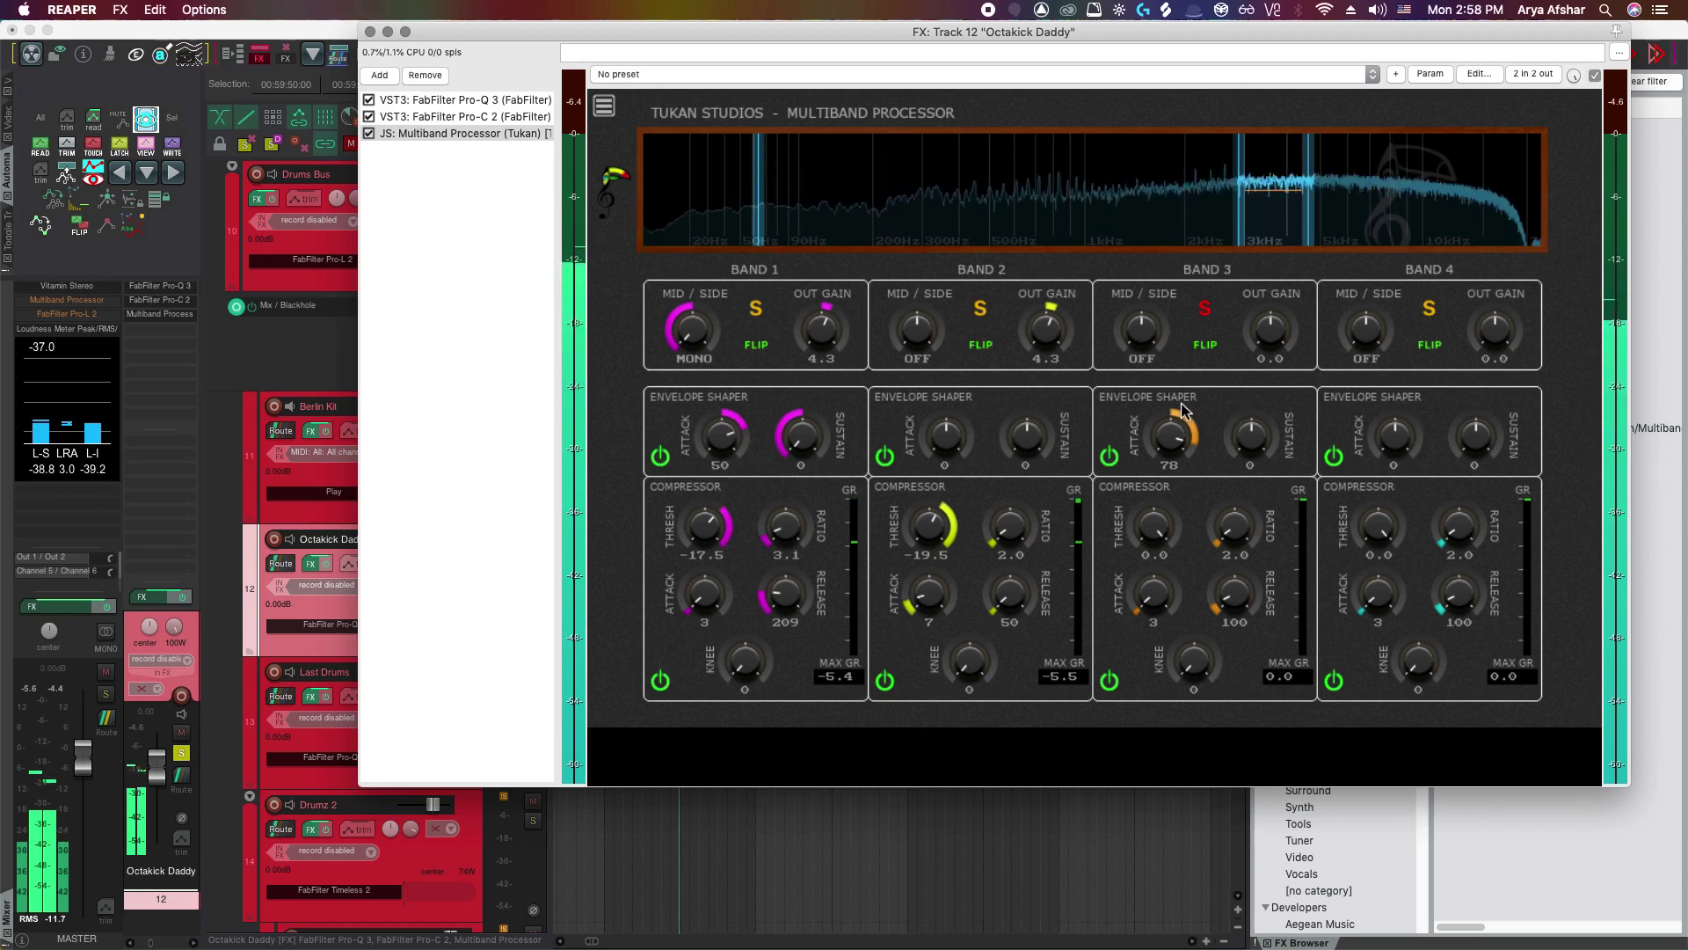
{"action": "left_click_drag", "start_coordinate": [1182, 409], "coordinate": [1184, 414]}
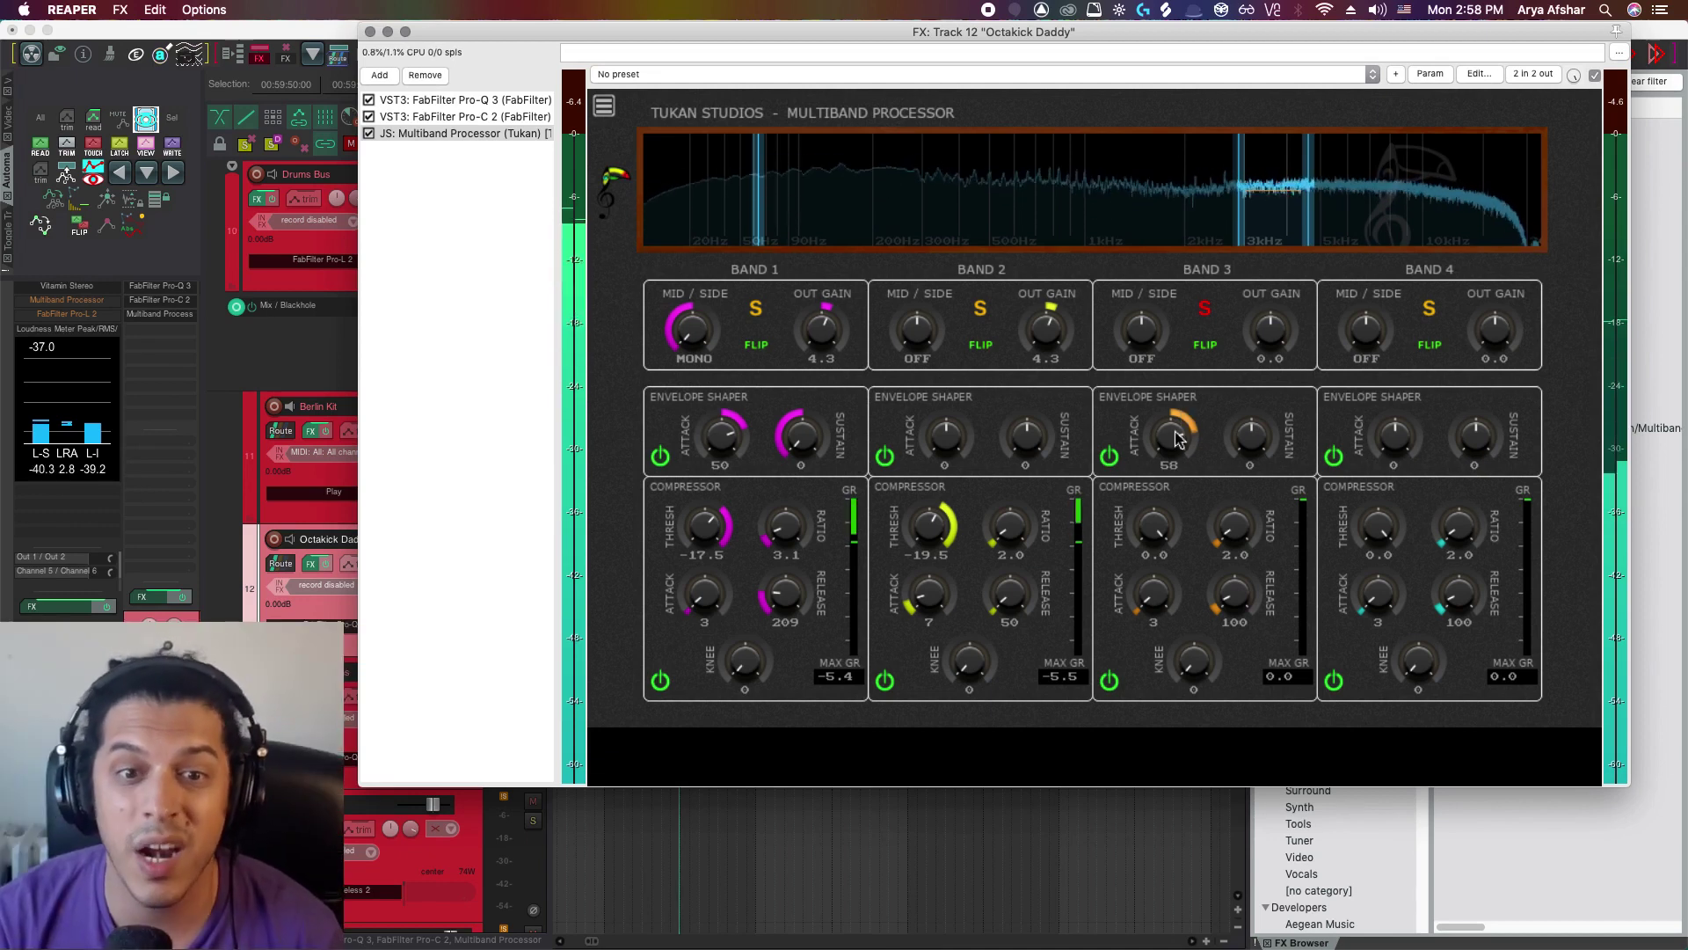
{"action": "left_click_drag", "start_coordinate": [1179, 439], "coordinate": [1182, 426]}
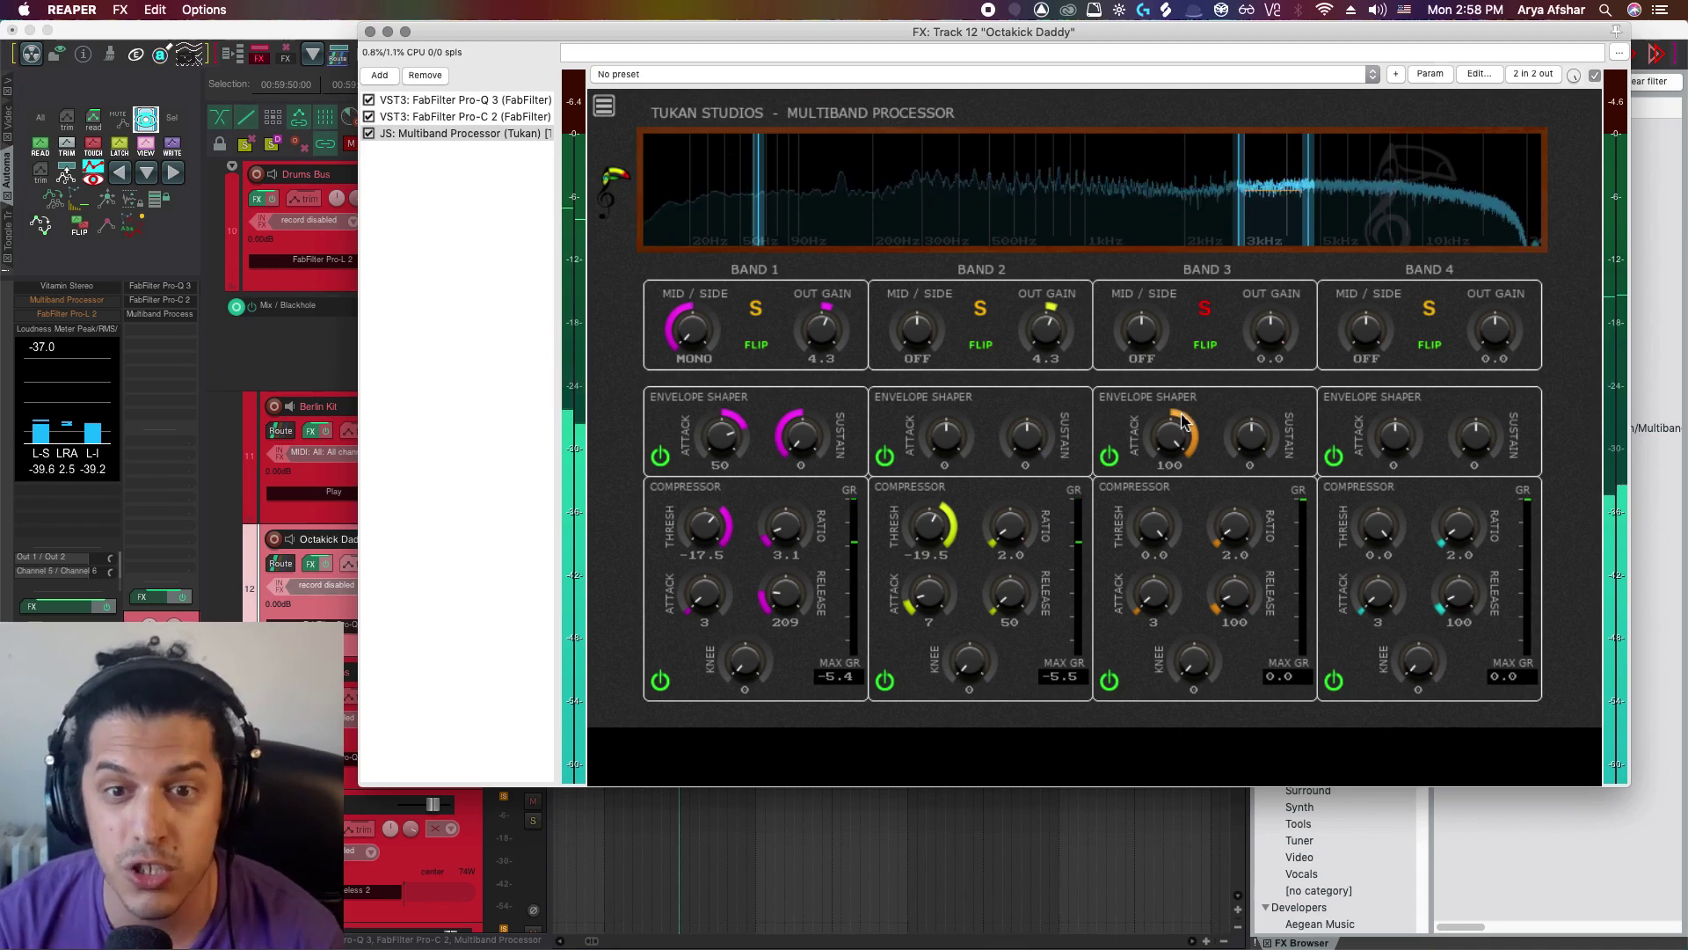
{"action": "left_click_drag", "start_coordinate": [1182, 420], "coordinate": [1187, 440]}
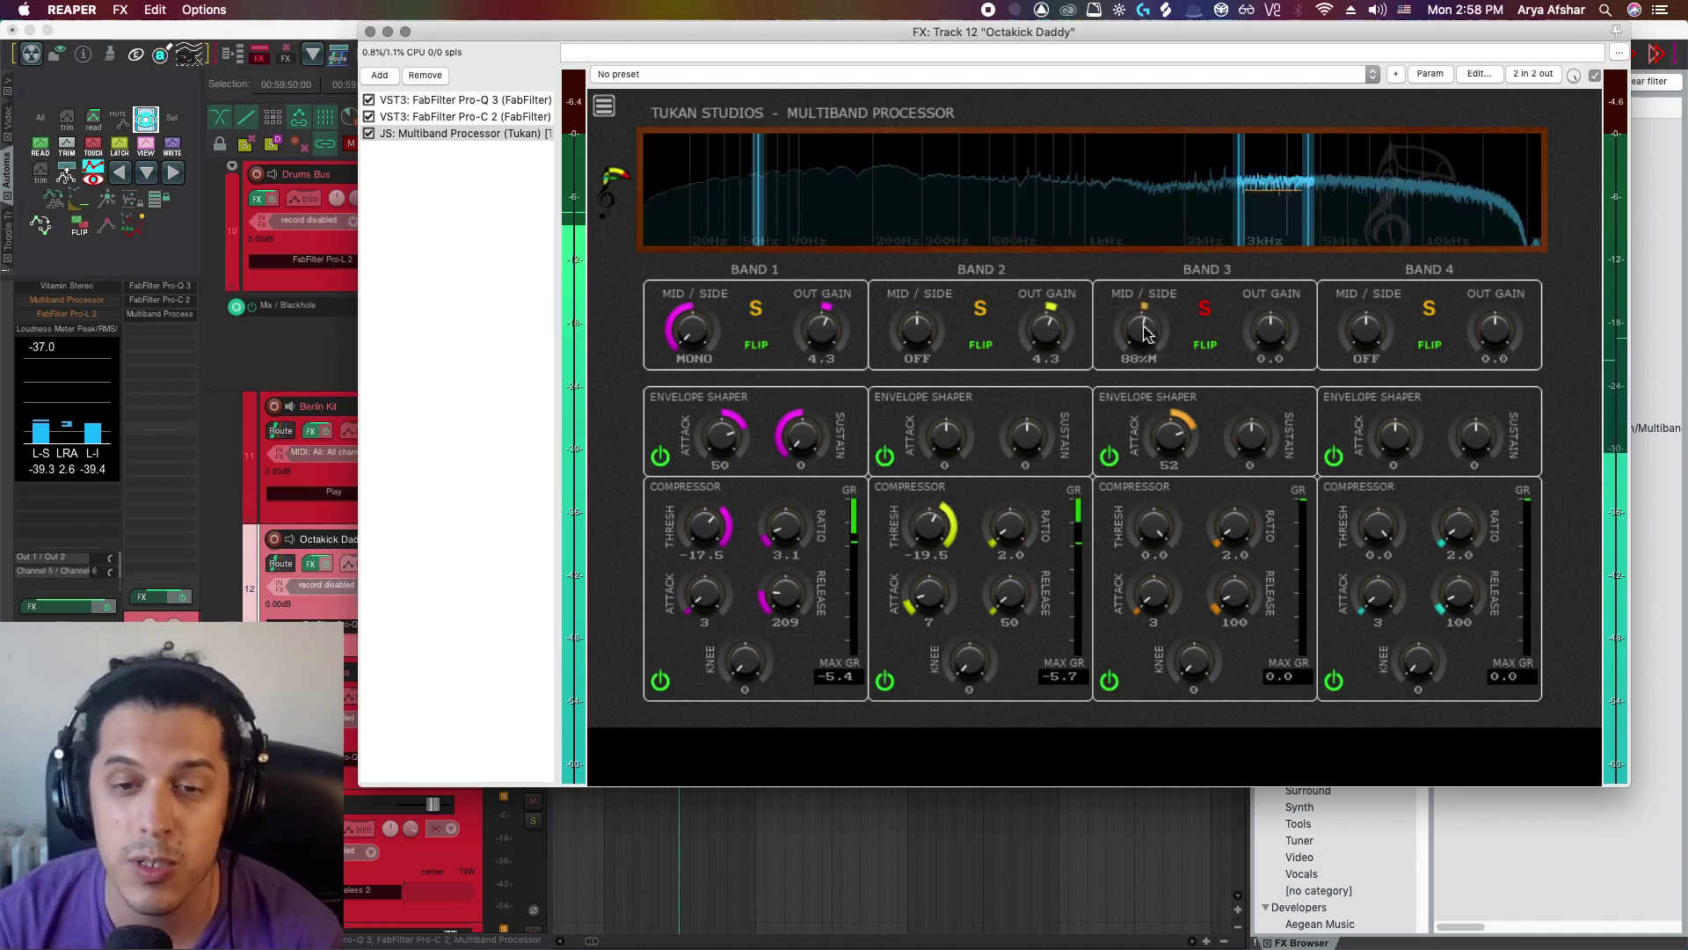
{"action": "left_click_drag", "start_coordinate": [1145, 332], "coordinate": [1147, 324]}
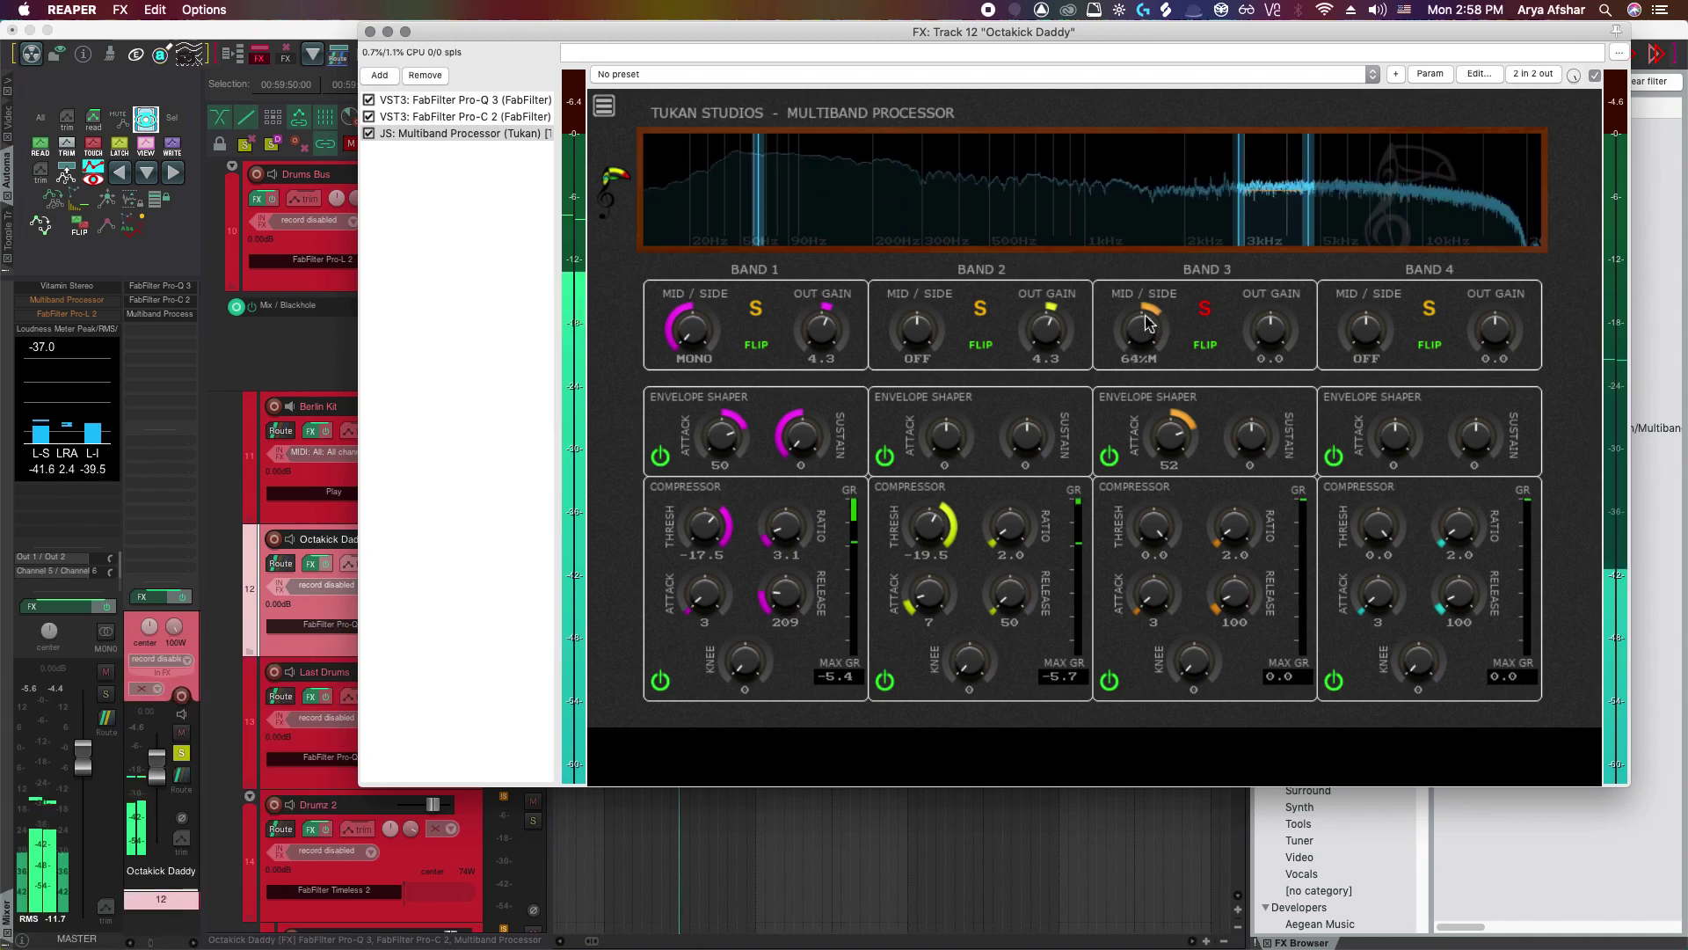
Solo Band 2 and set Band 3 compression: threshold -27.5, ratio 4.8, knee 32, 6.2 dB makeup.
{"action": "left_click", "coordinate": [982, 311]}
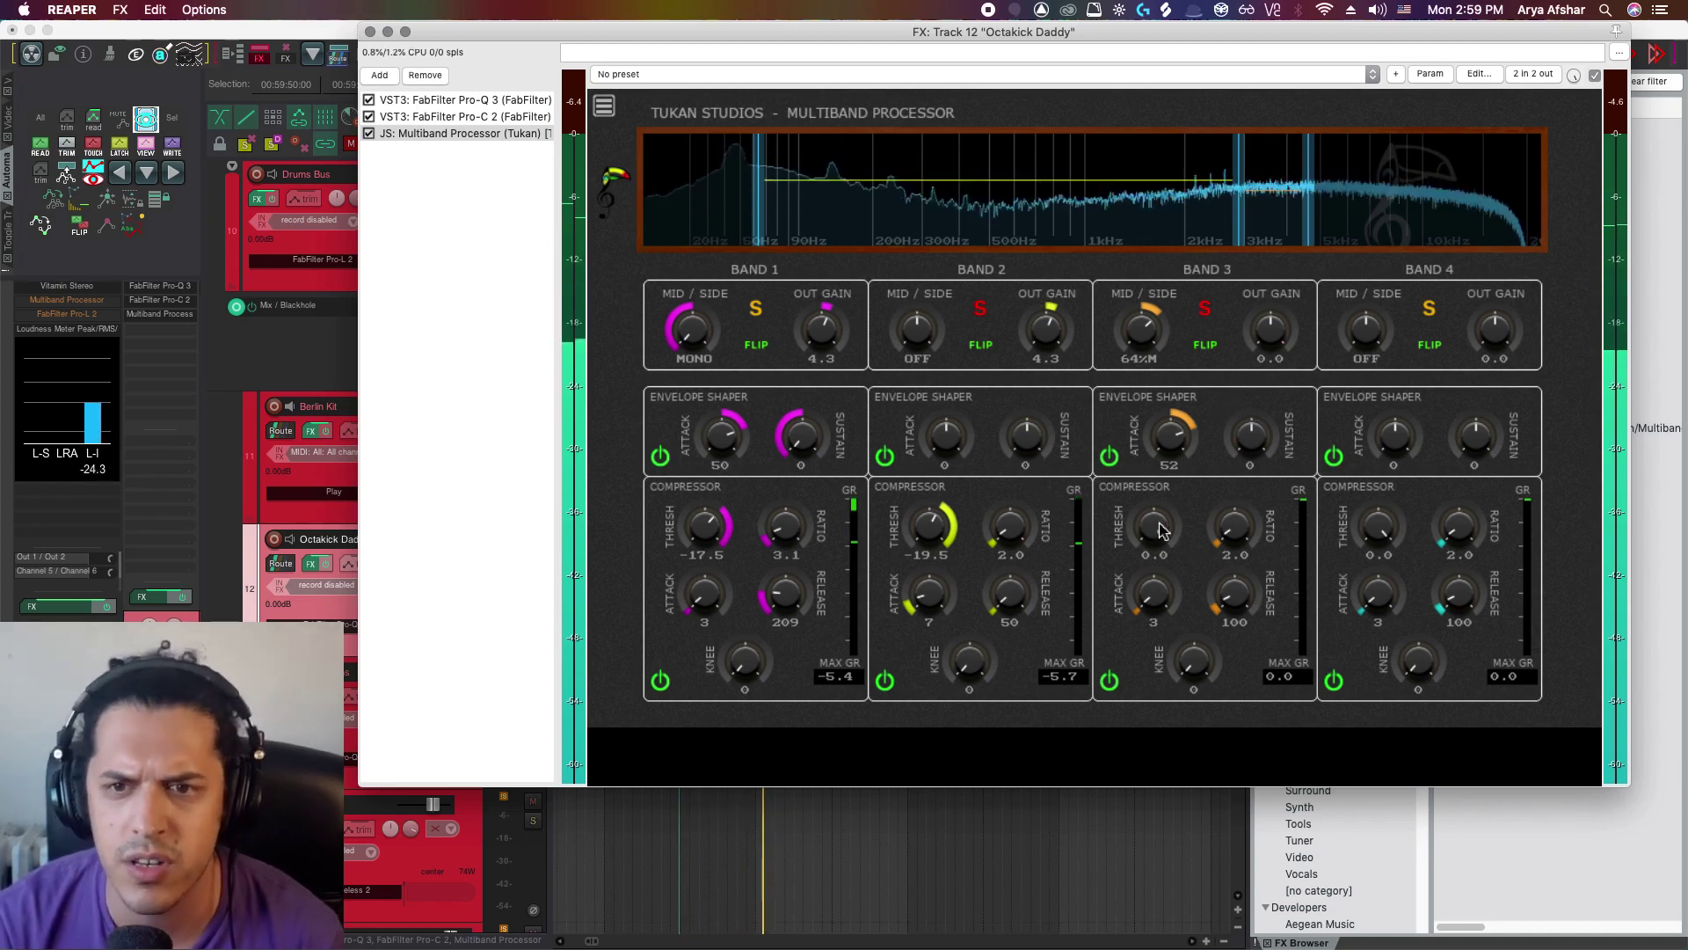
{"action": "left_click_drag", "start_coordinate": [1155, 530], "coordinate": [1236, 607]}
{"action": "left_click_drag", "start_coordinate": [1202, 661], "coordinate": [1198, 653]}
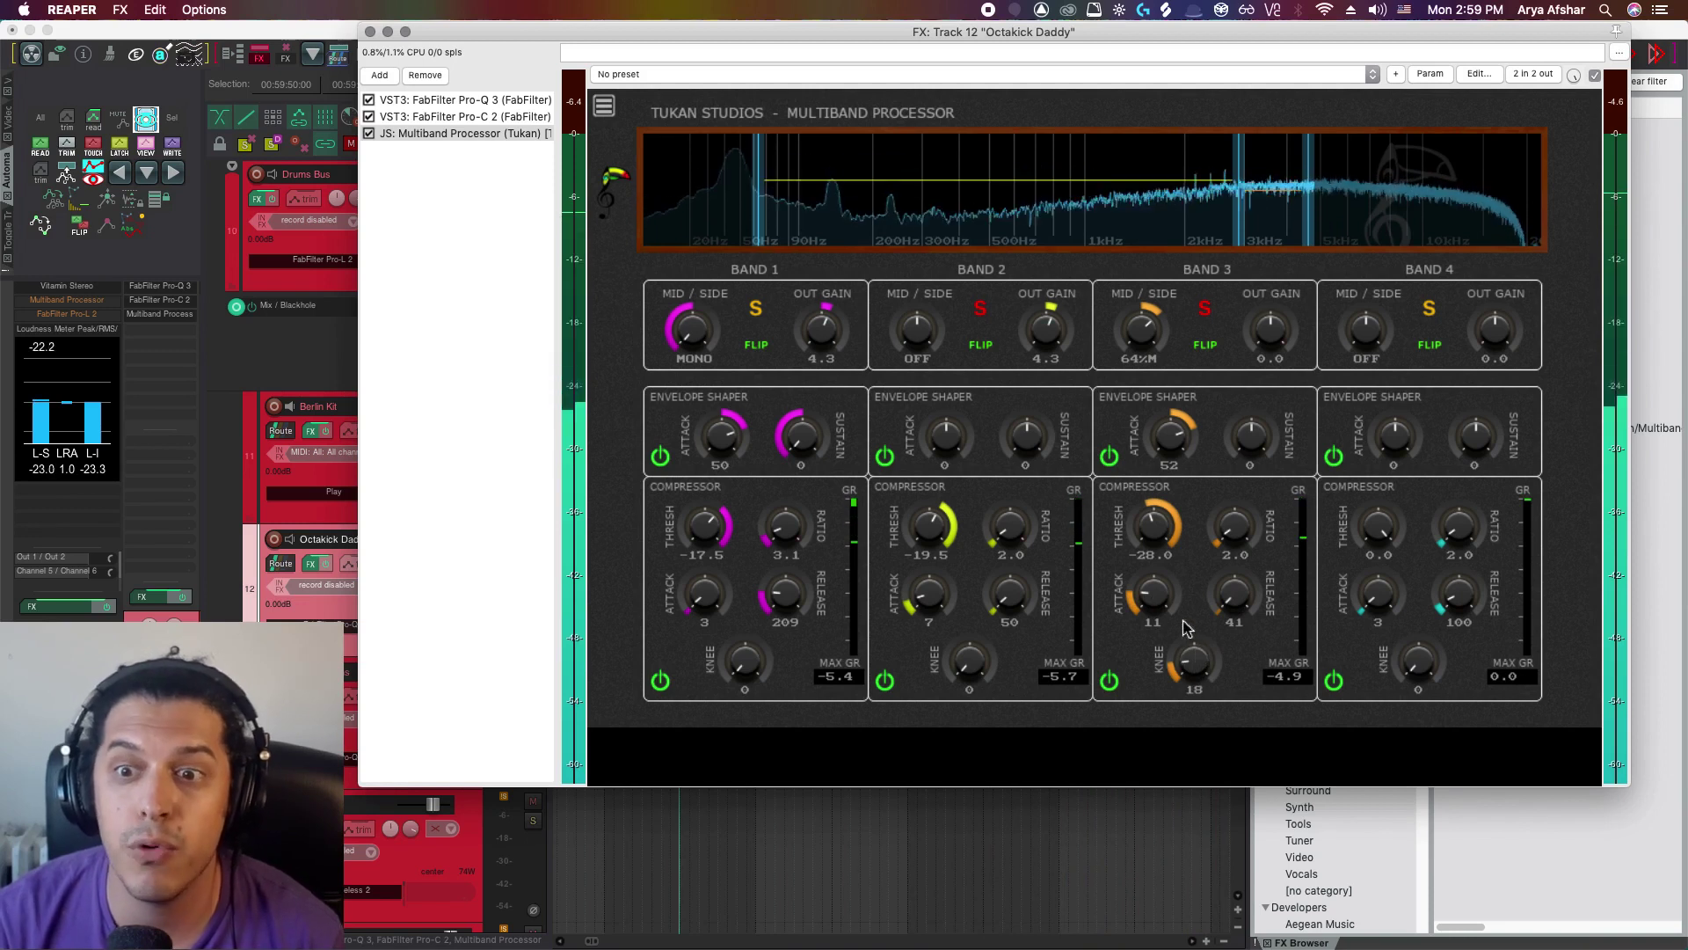
{"action": "left_click_drag", "start_coordinate": [1155, 521], "coordinate": [1155, 519]}
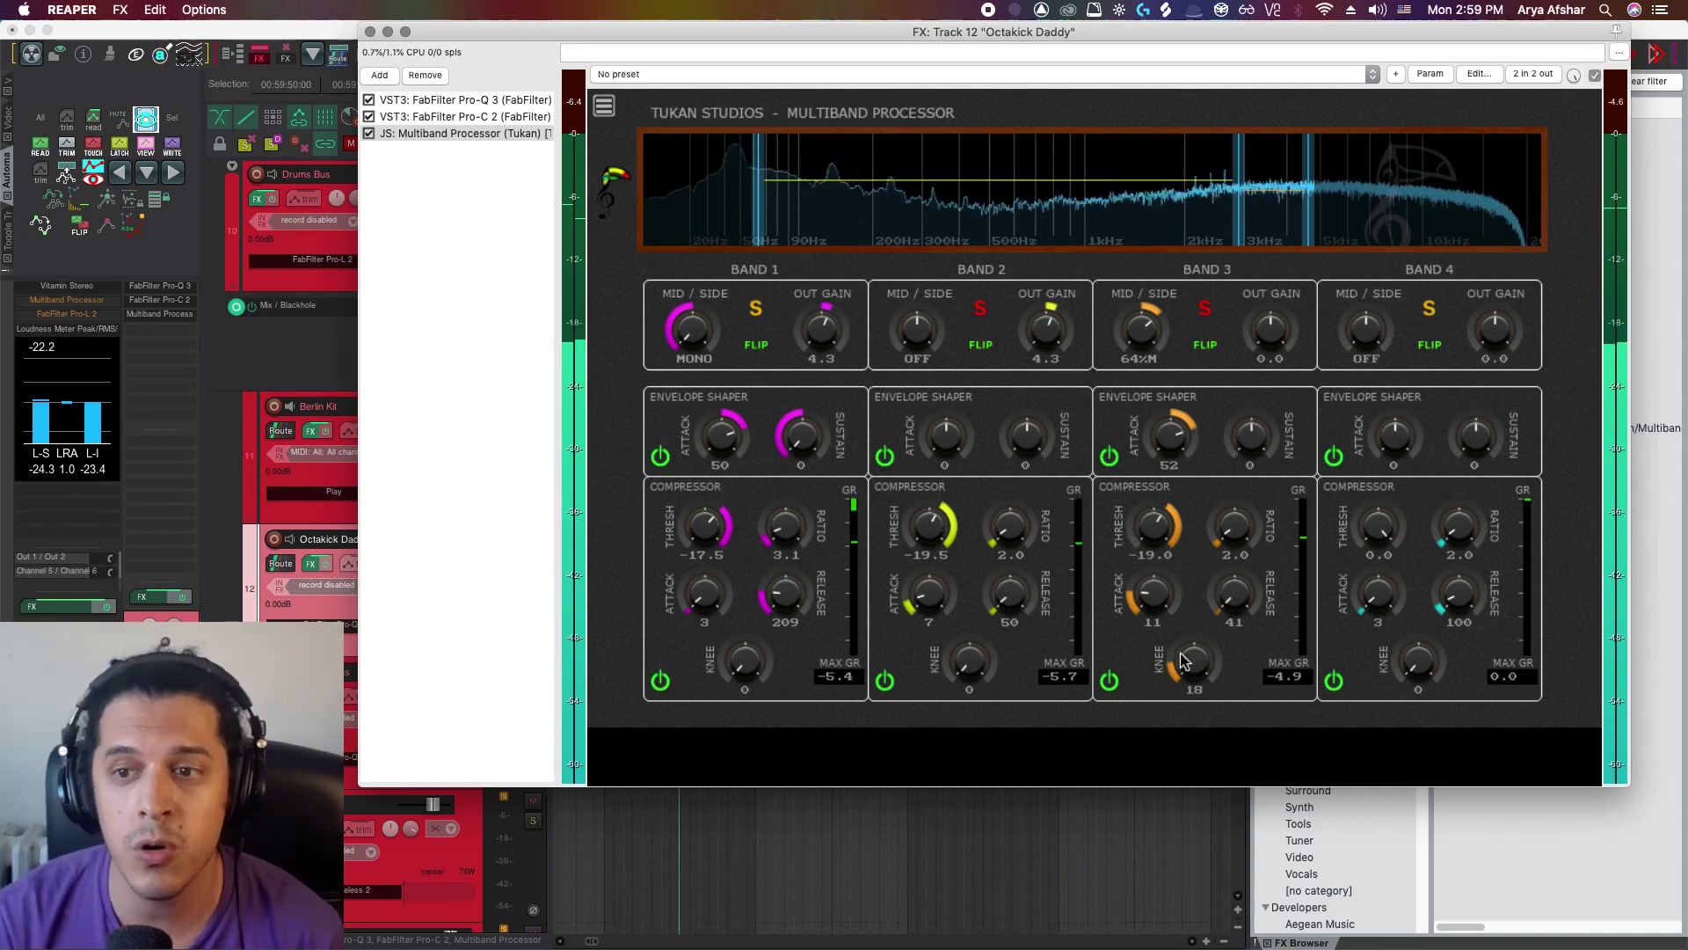
{"action": "left_click_drag", "start_coordinate": [1190, 661], "coordinate": [1194, 656]}
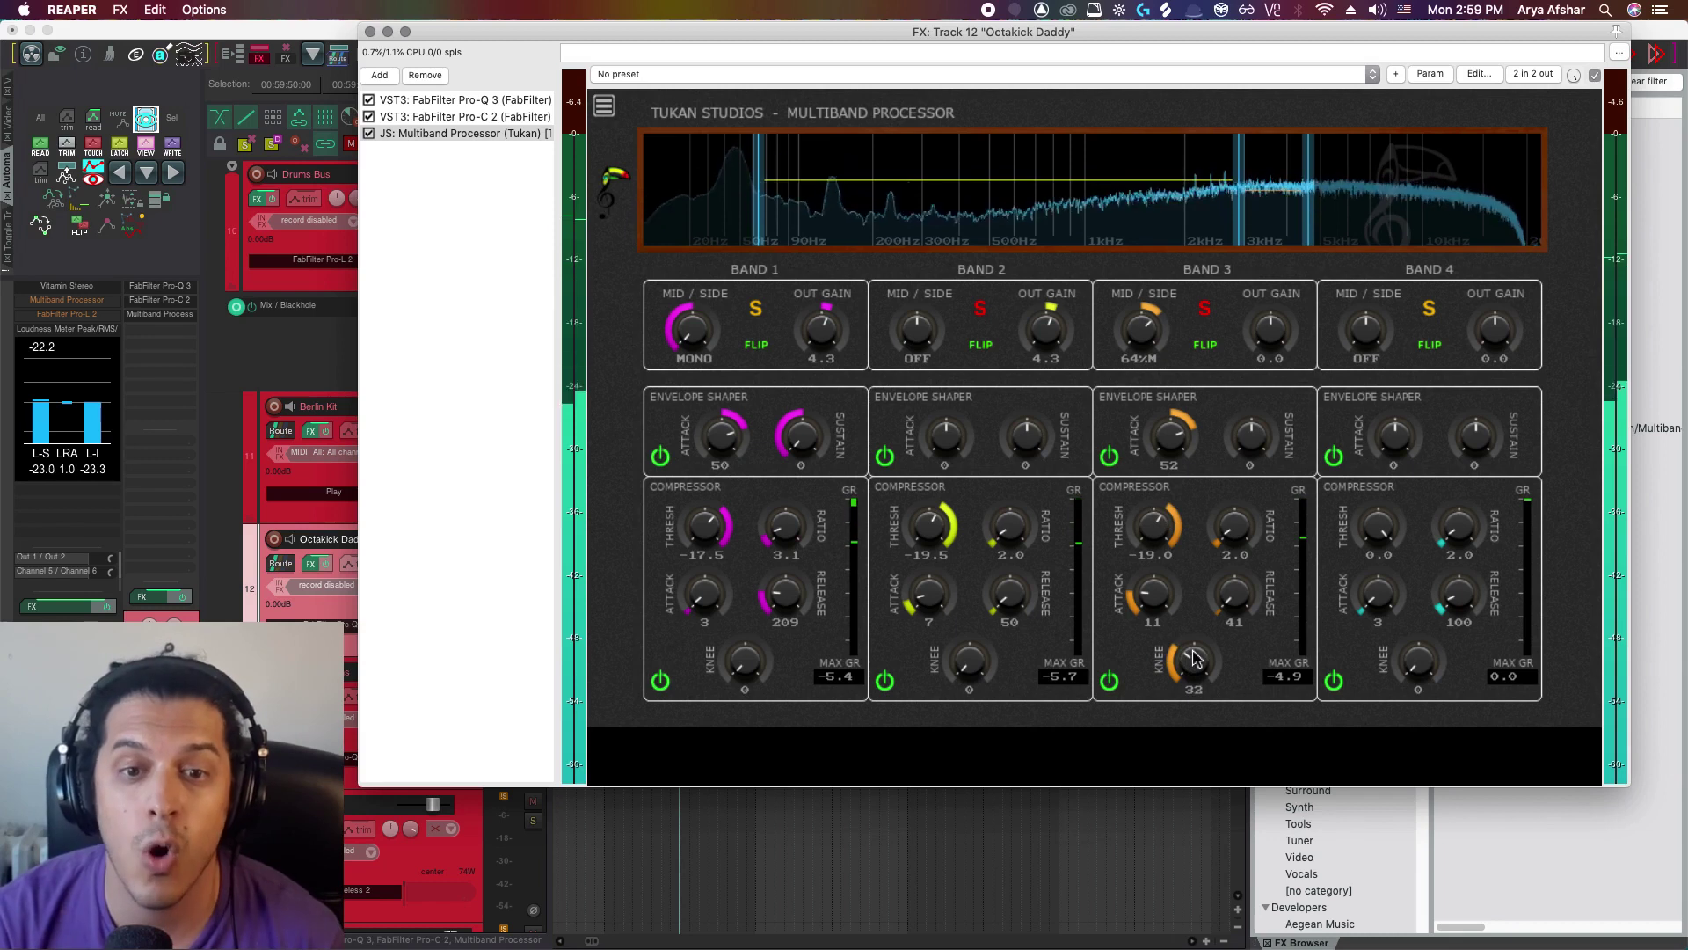
{"action": "left_click_drag", "start_coordinate": [1156, 540], "coordinate": [1159, 549]}
{"action": "left_click_drag", "start_coordinate": [1280, 341], "coordinate": [1283, 325]}
{"action": "left_click_drag", "start_coordinate": [1234, 536], "coordinate": [1240, 522]}
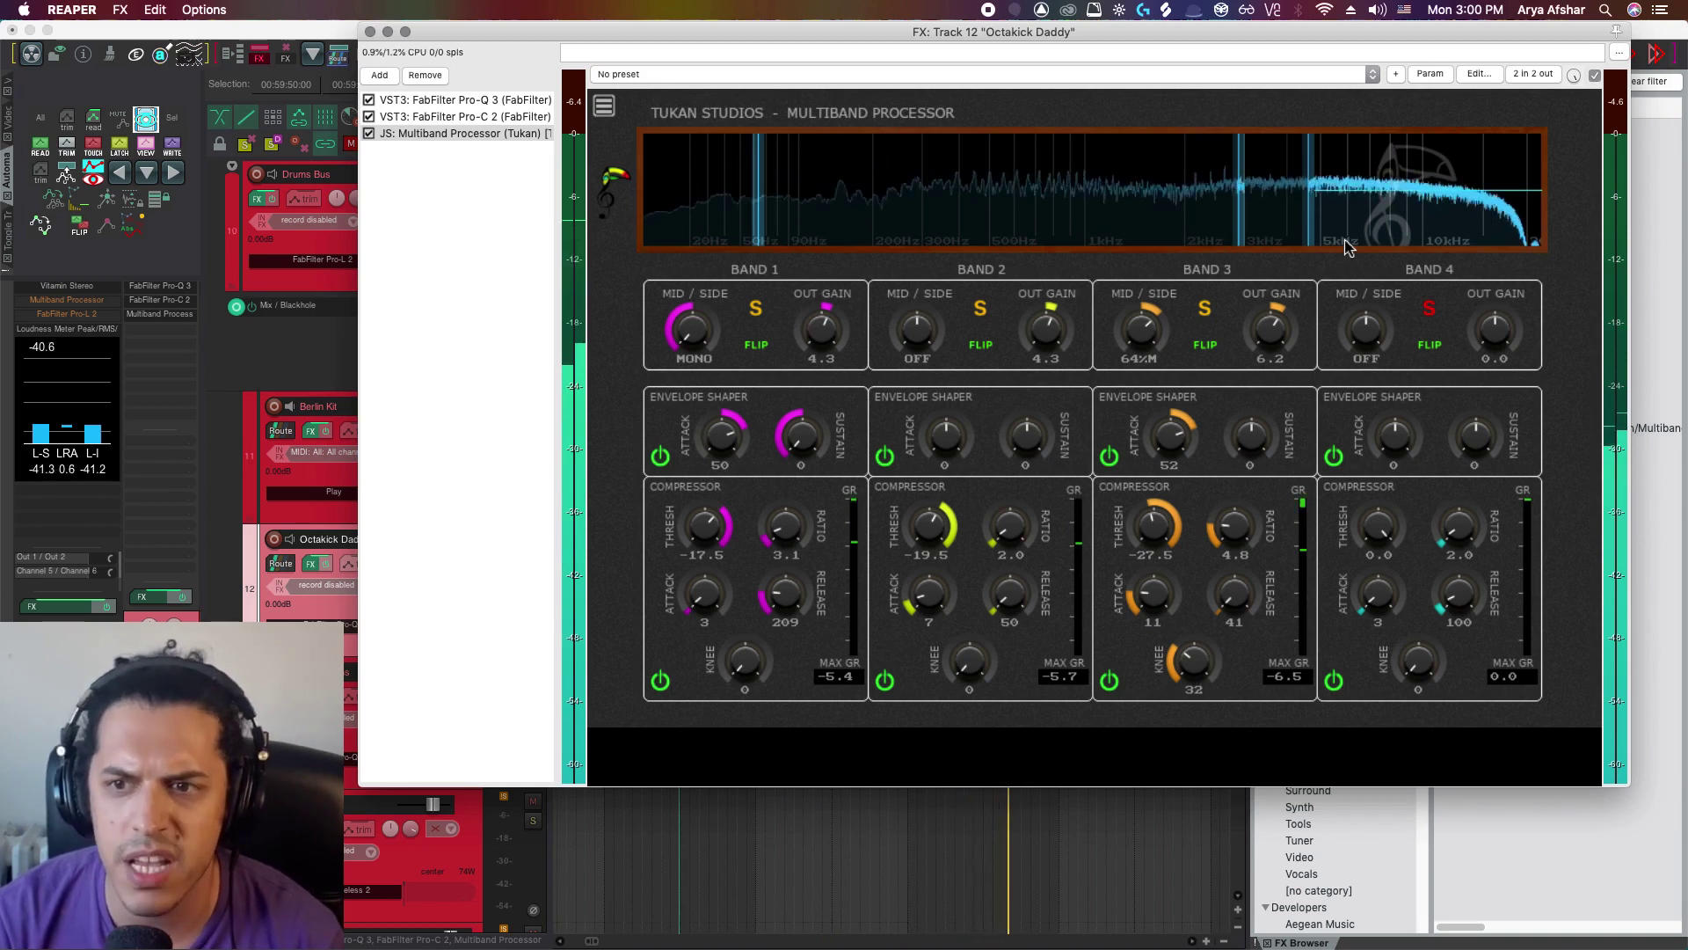
Raise Band 4 sustain, set its transient attack to -32, and unsolo it.
{"action": "left_click_drag", "start_coordinate": [1476, 437], "coordinate": [1486, 481]}
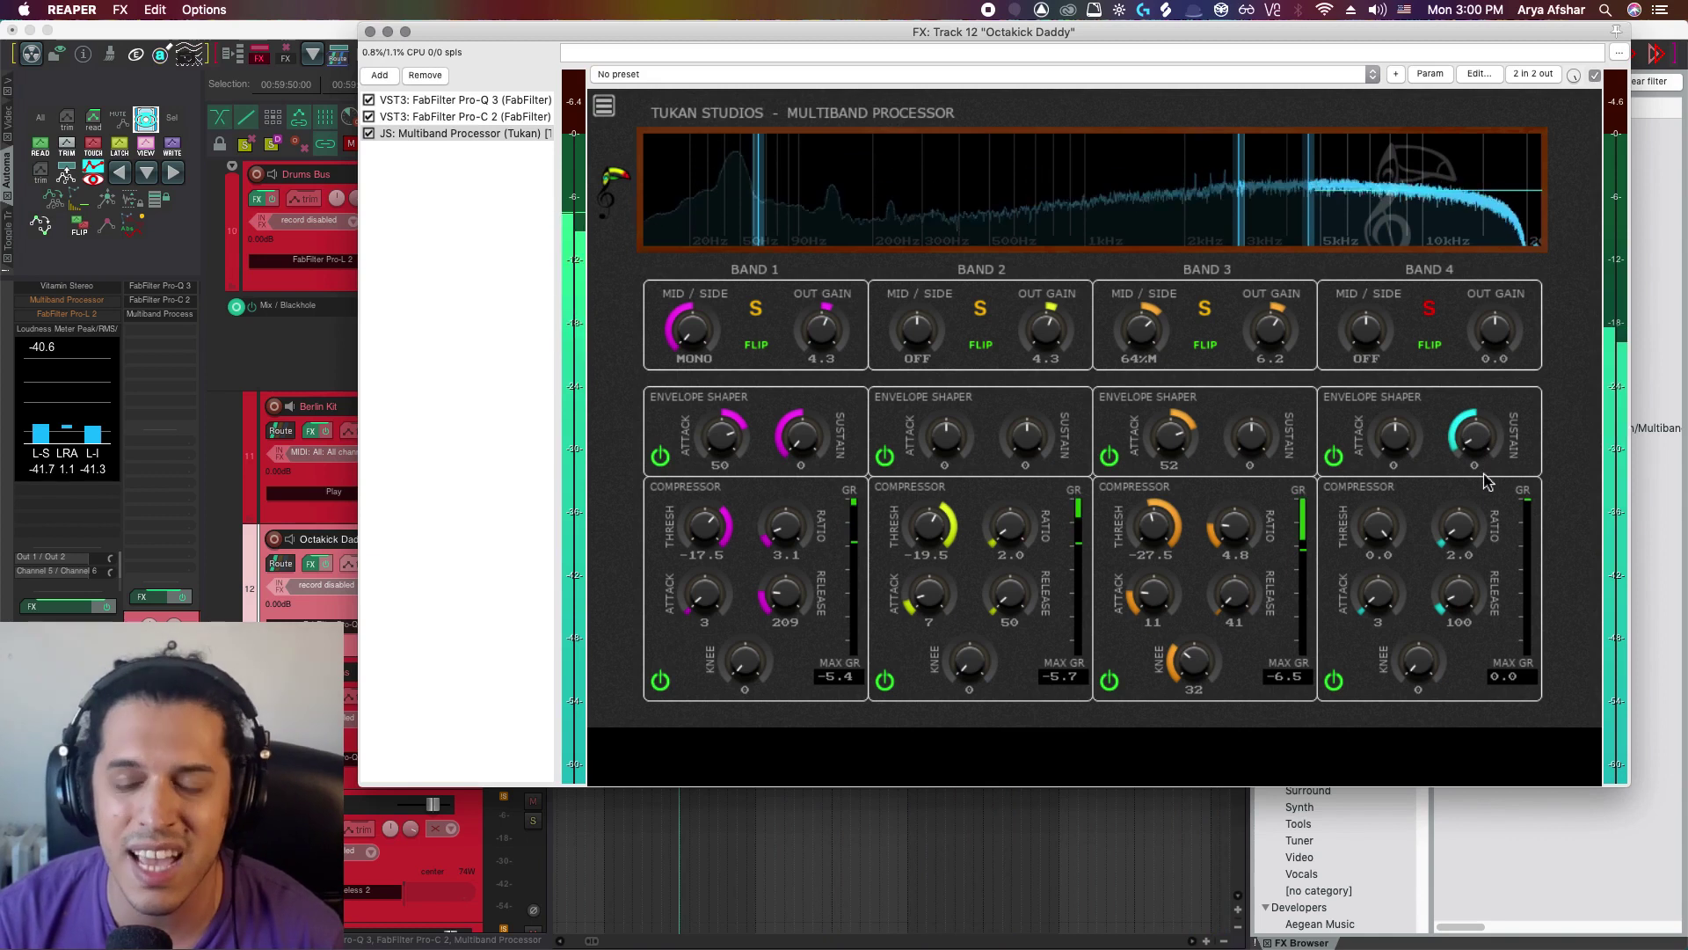
{"action": "left_click_drag", "start_coordinate": [1394, 437], "coordinate": [1393, 452]}
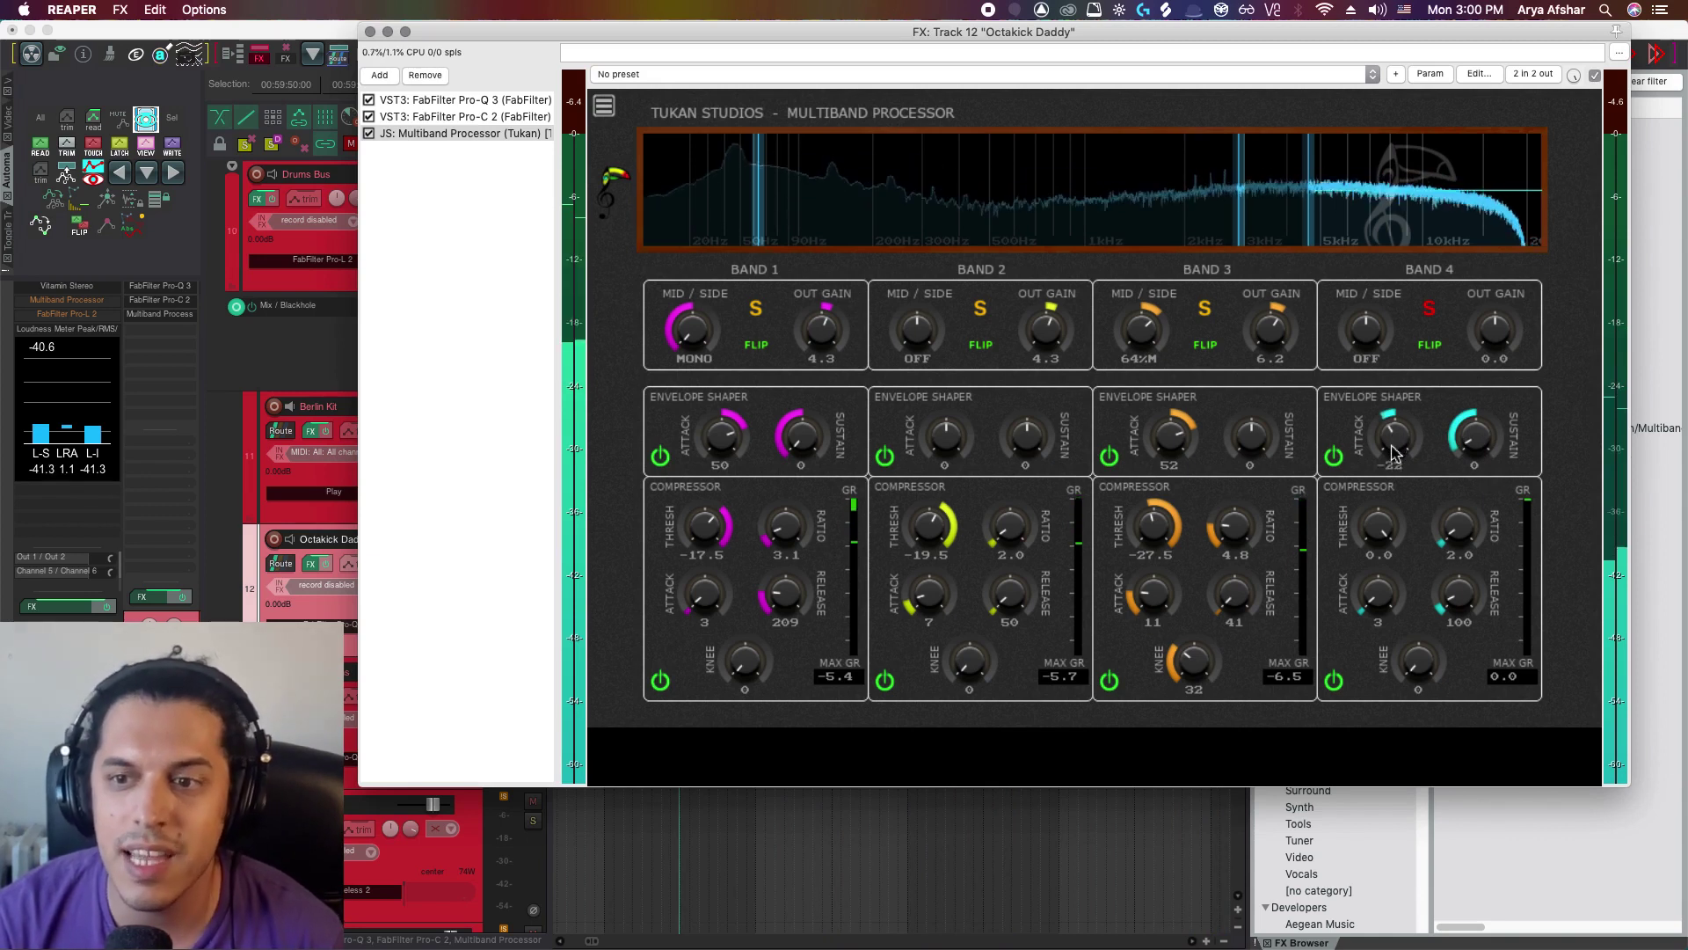
{"action": "left_click", "coordinate": [1429, 308]}
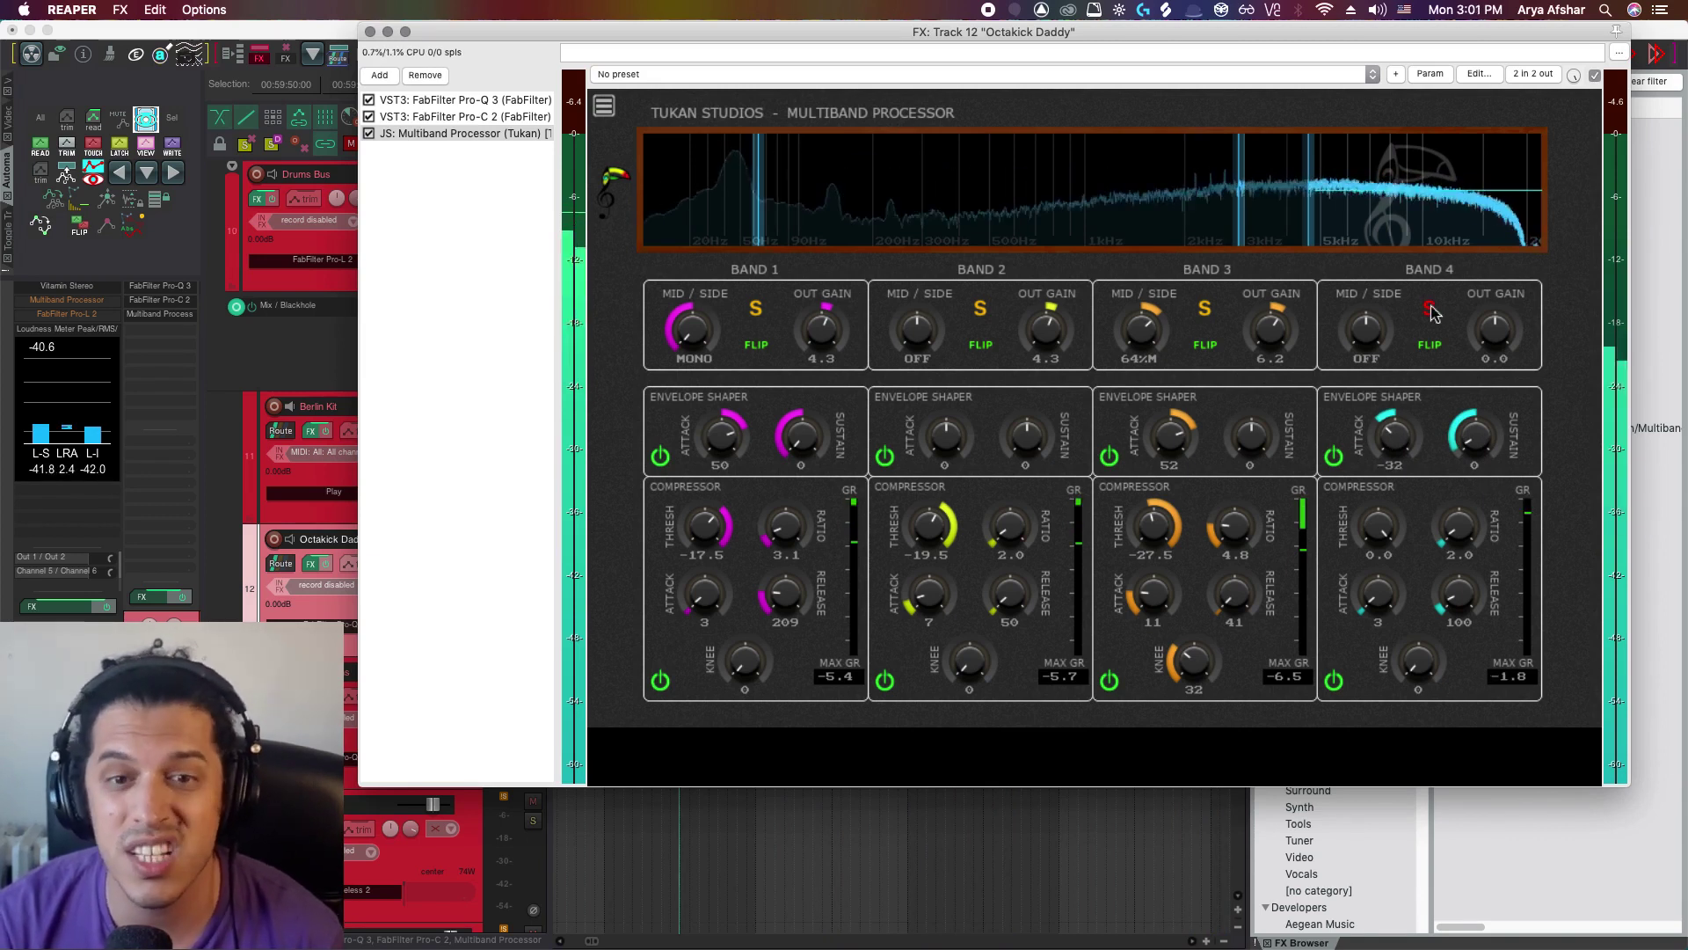
Trim Band 4 output gain to -2.4 dB and stop playback.
{"action": "scroll", "coordinate": [1498, 329], "scroll_direction": "down", "scroll_amount": 5}
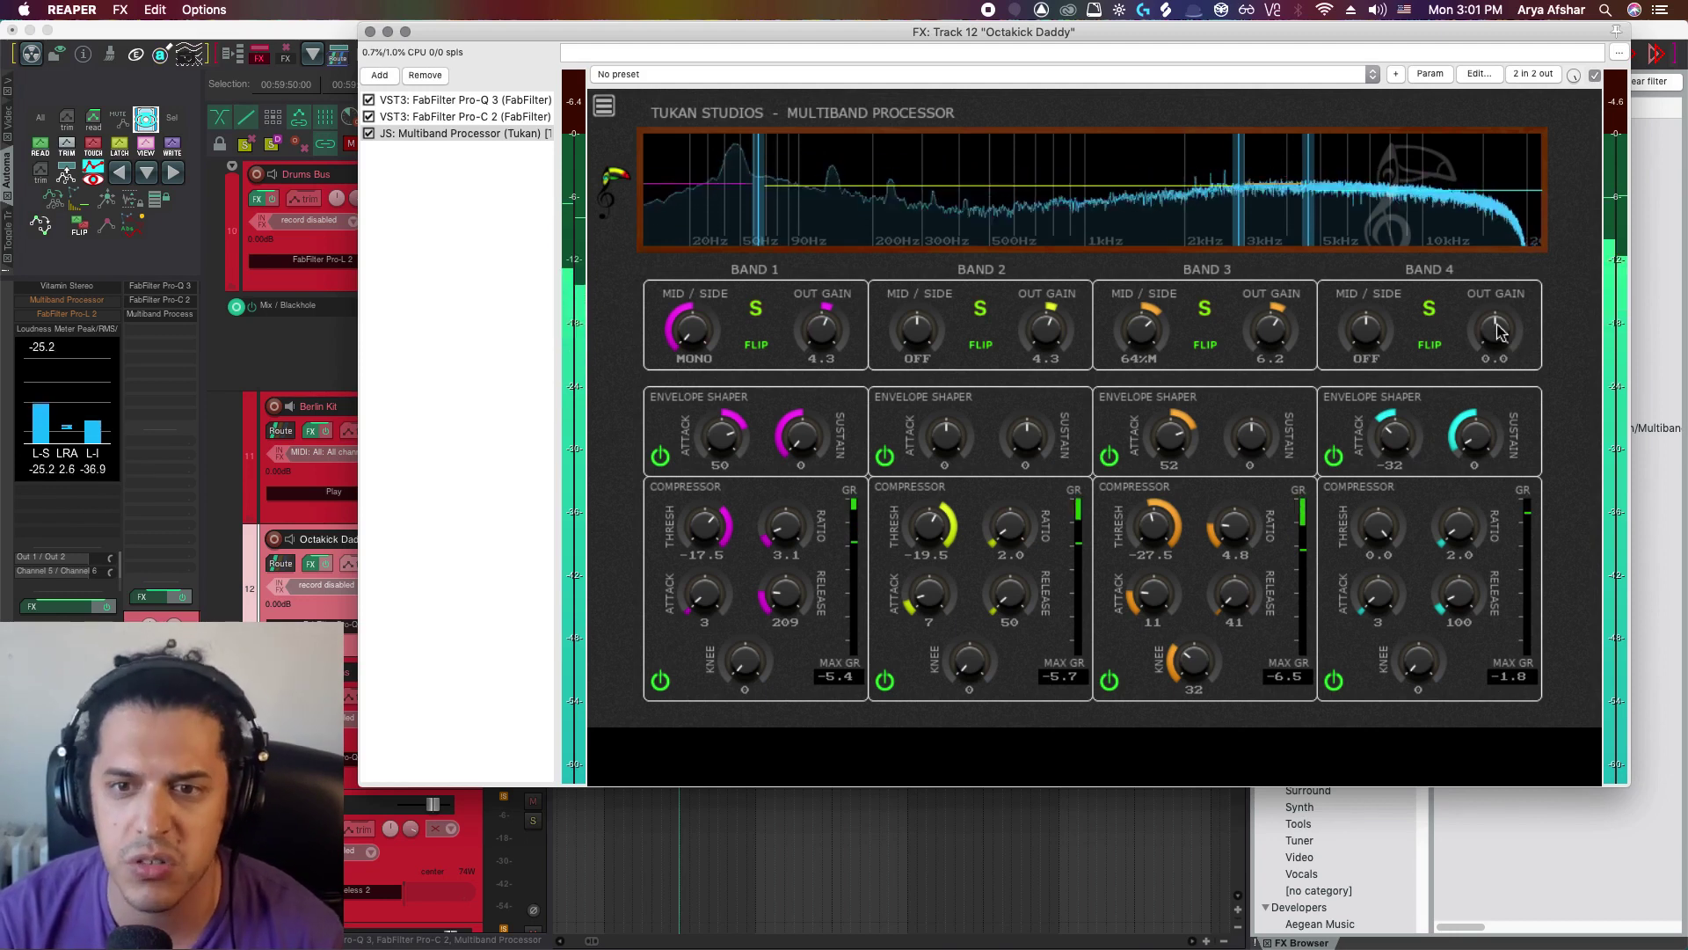
{"action": "scroll", "coordinate": [1501, 332], "scroll_direction": "down", "scroll_amount": 3}
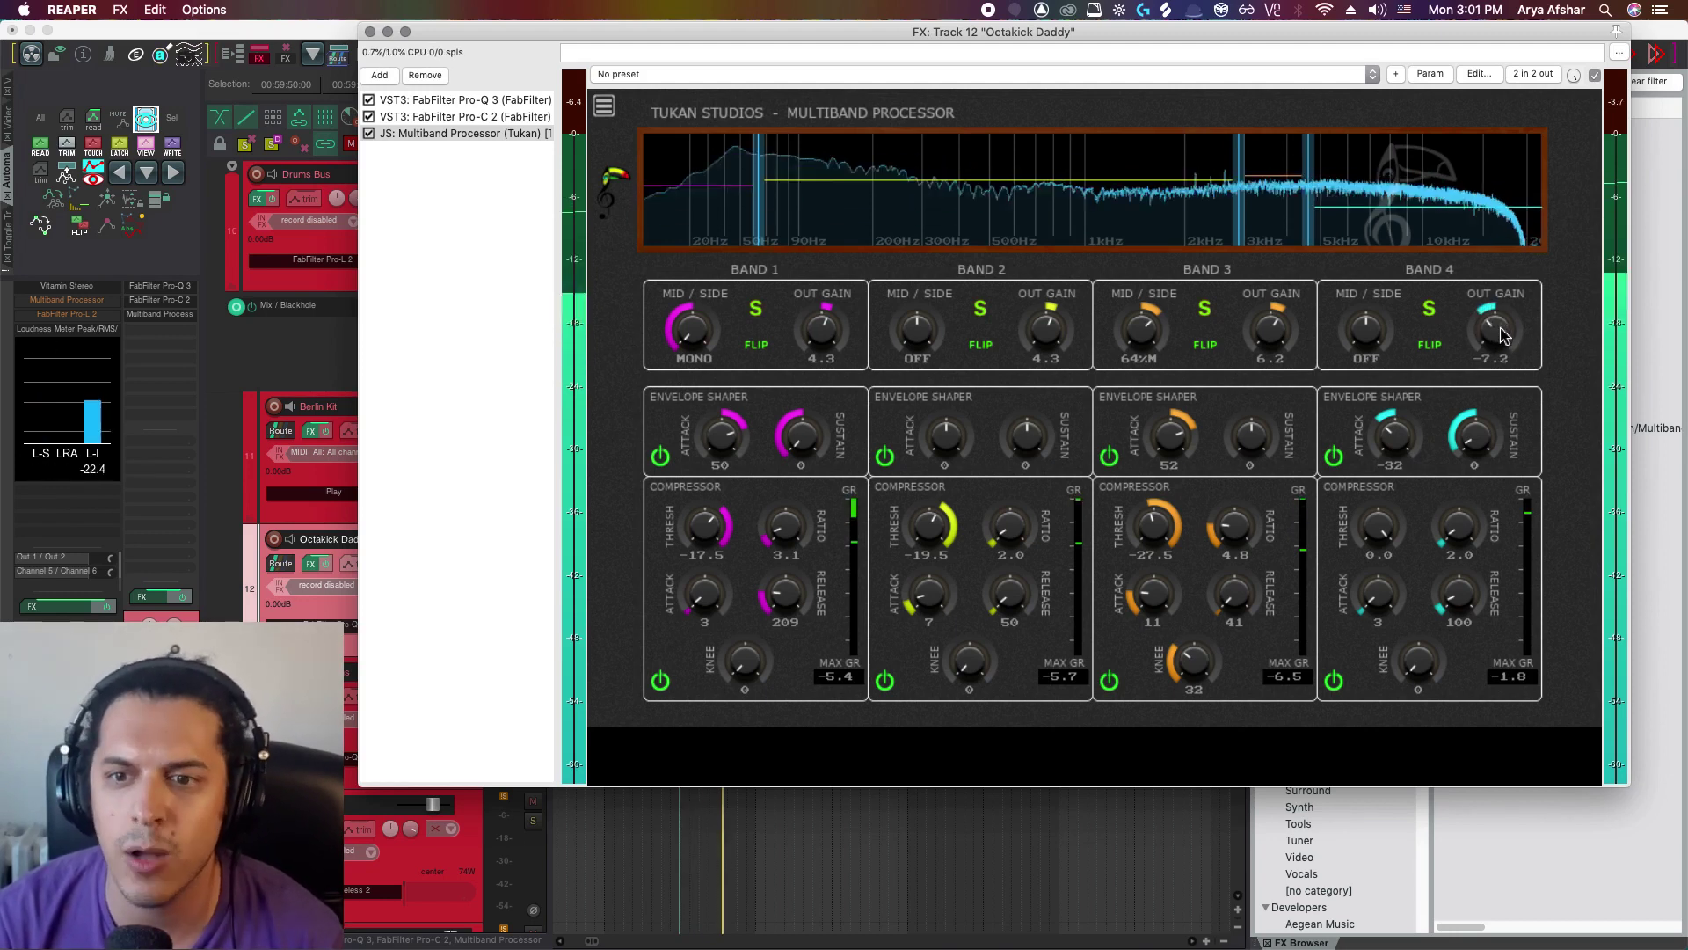
{"action": "mouse_move", "coordinate": [1501, 331]}
{"action": "left_mouse_down"}
{"action": "mouse_move", "coordinate": [1507, 356]}
{"action": "mouse_move", "coordinate": [1516, 289]}
{"action": "mouse_move", "coordinate": [1520, 330]}
{"action": "left_mouse_up"}
{"action": "key", "text": "space"}
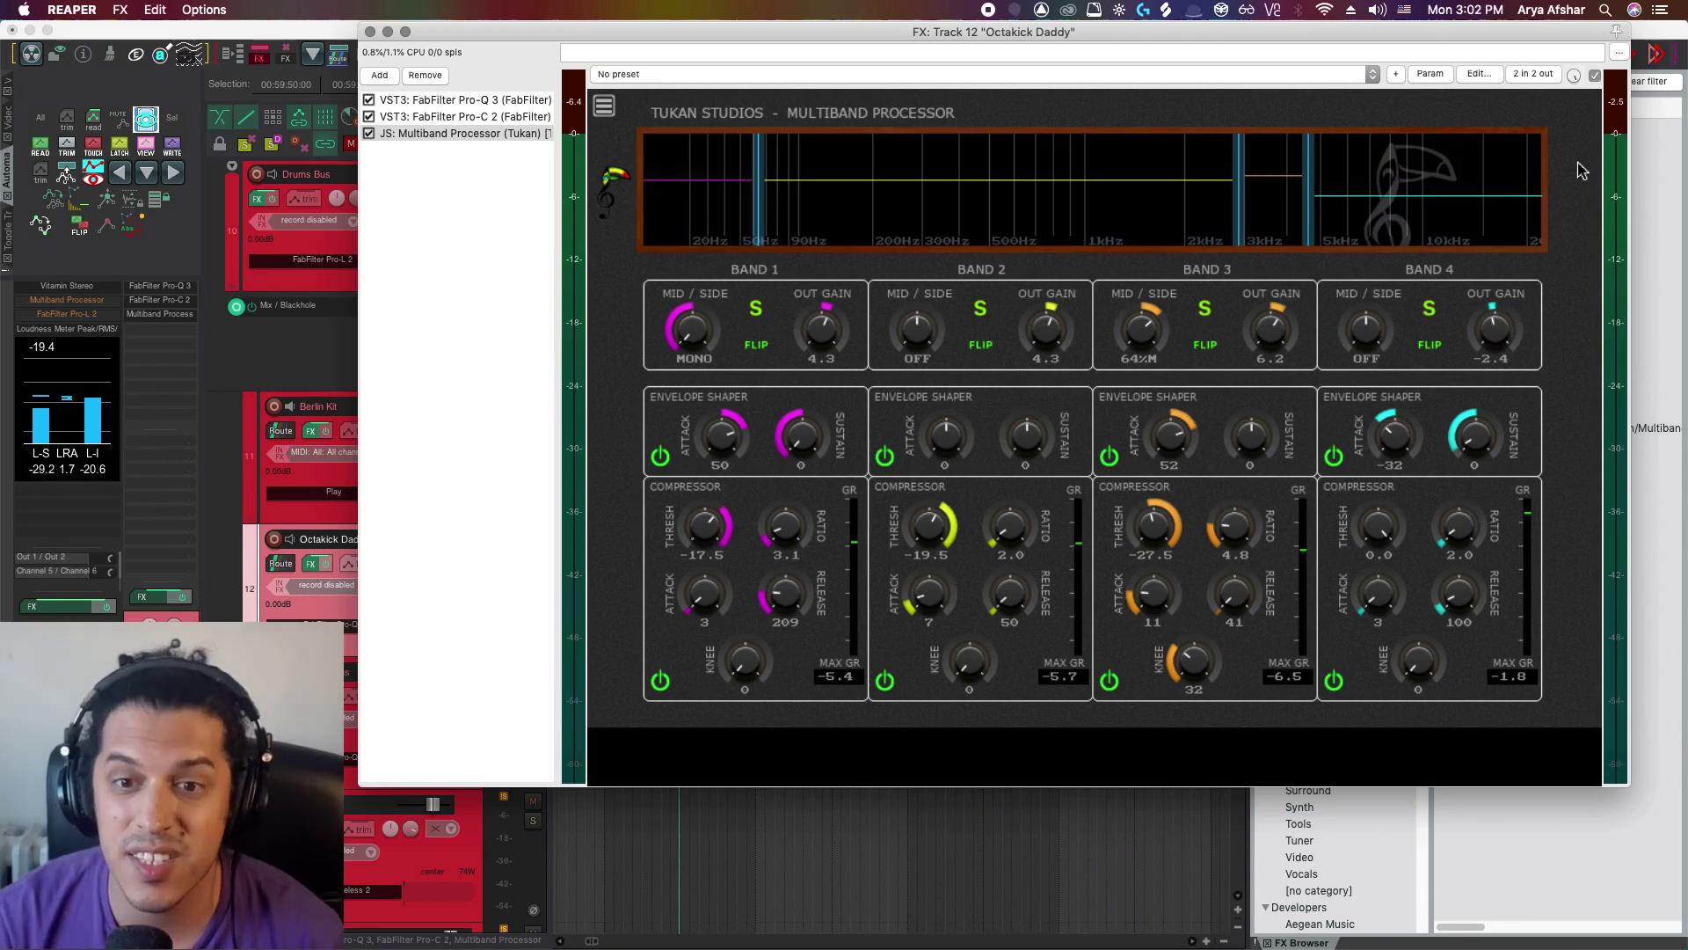
Play the drum loop and audition Bands 1 and 2 solo, leaving only Band 3 soloed.
{"action": "key", "text": "space"}
{"action": "left_click", "coordinate": [757, 310]}
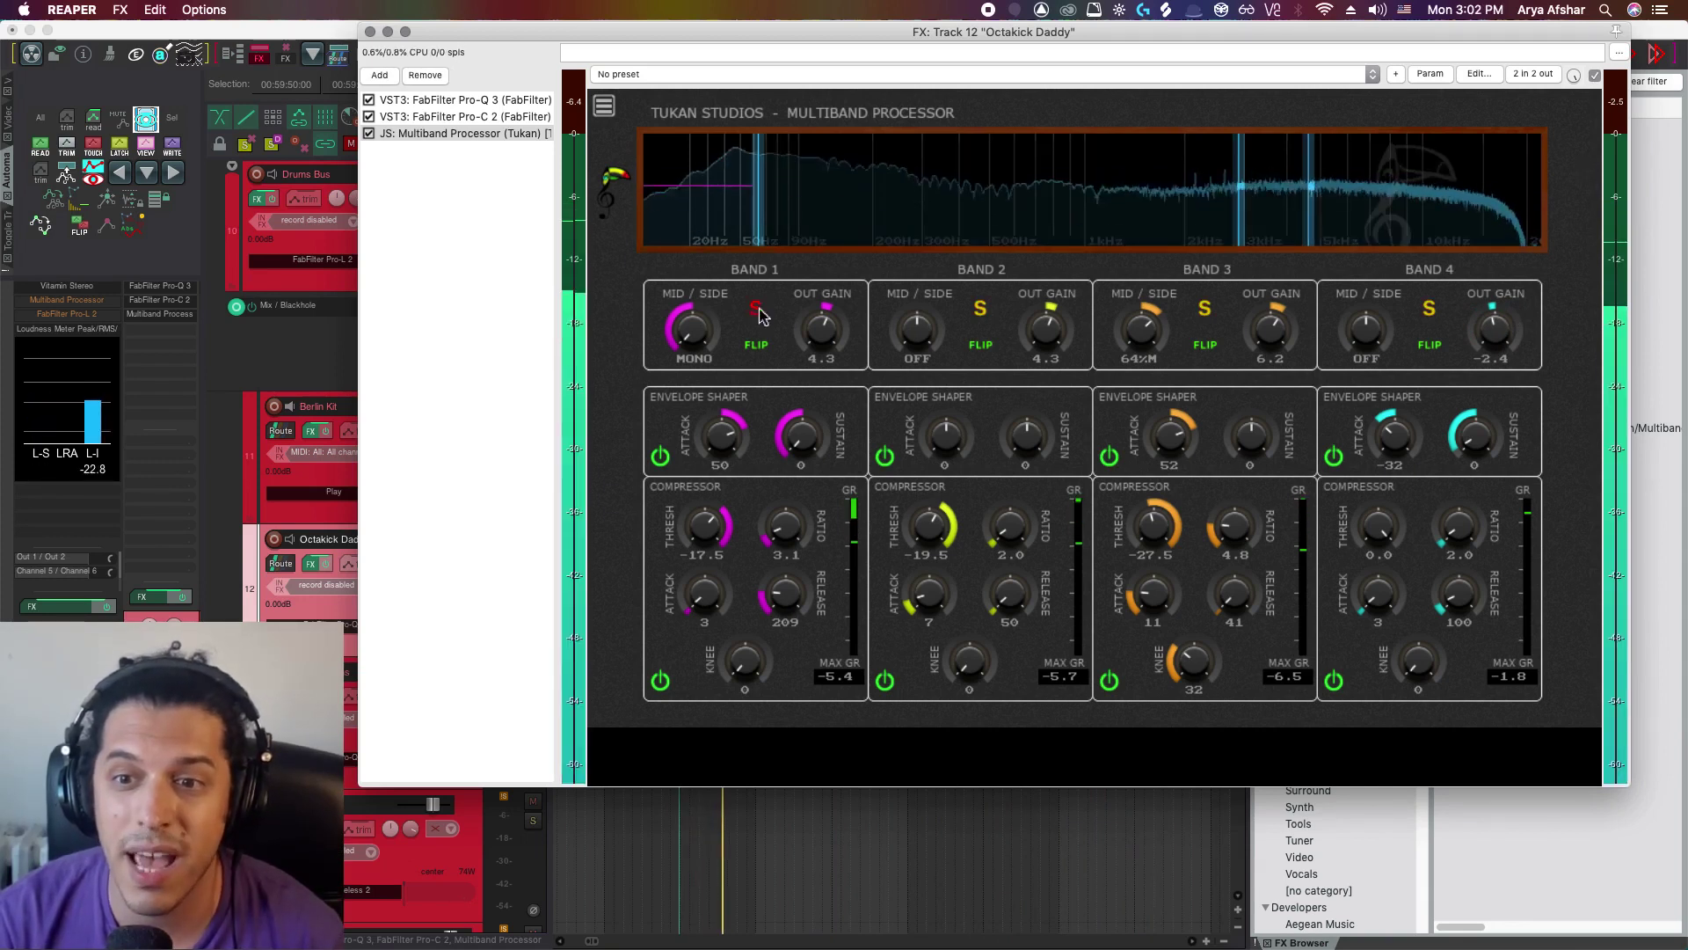
{"action": "left_click", "coordinate": [757, 309]}
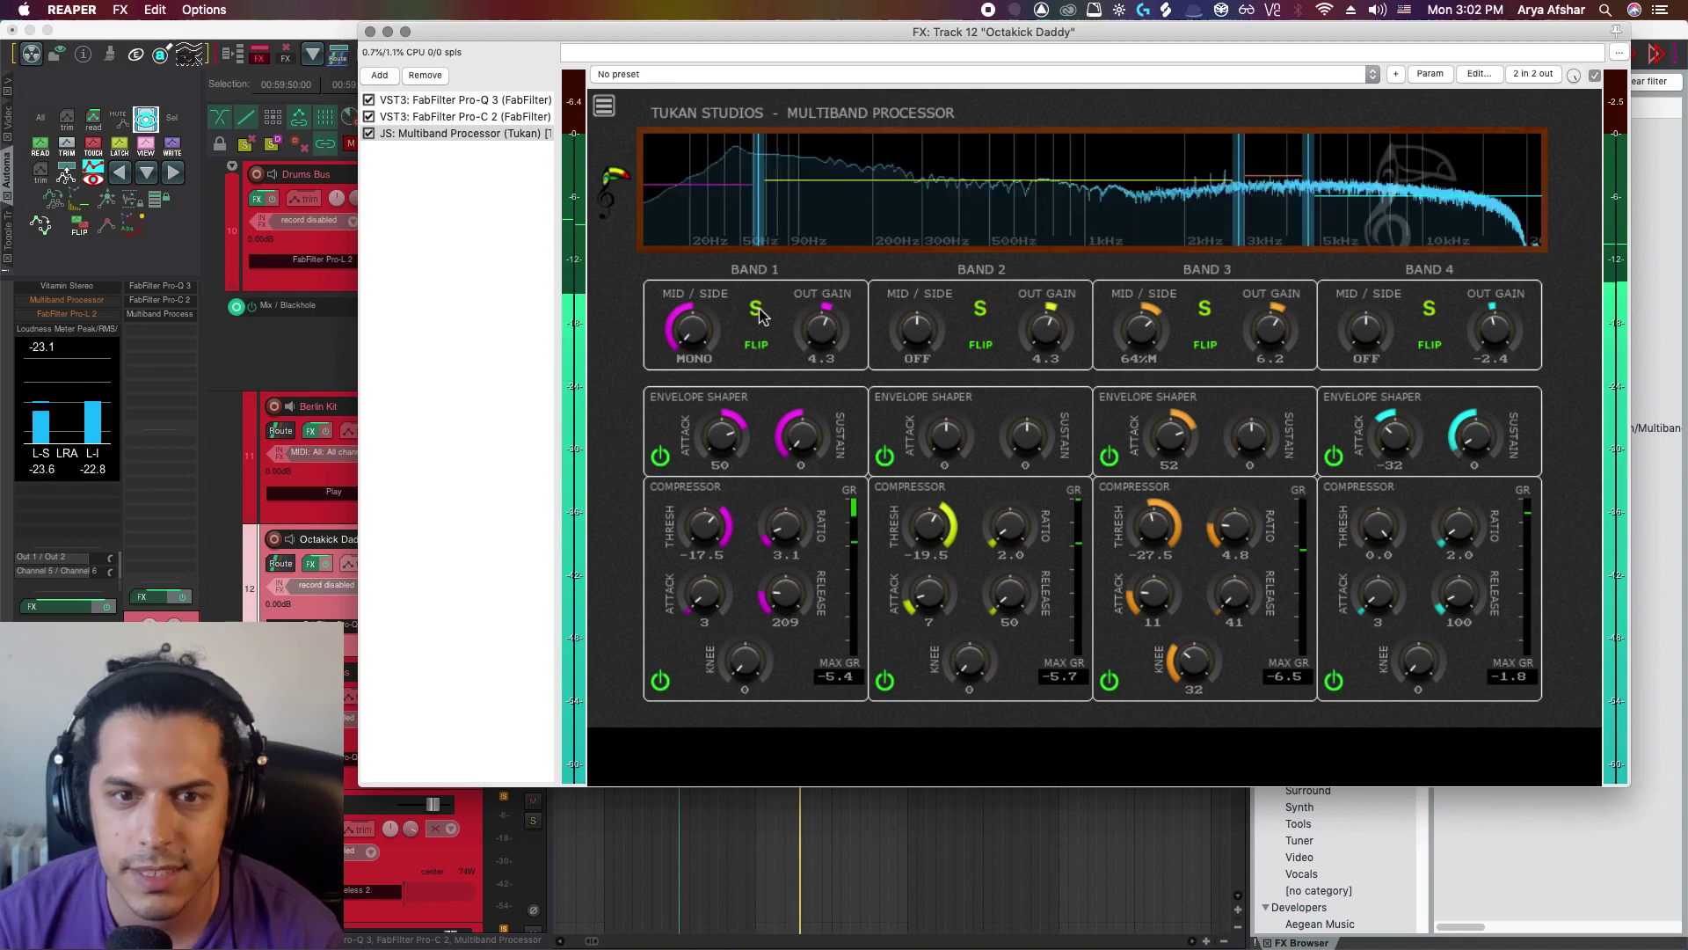
{"action": "left_click", "coordinate": [981, 314]}
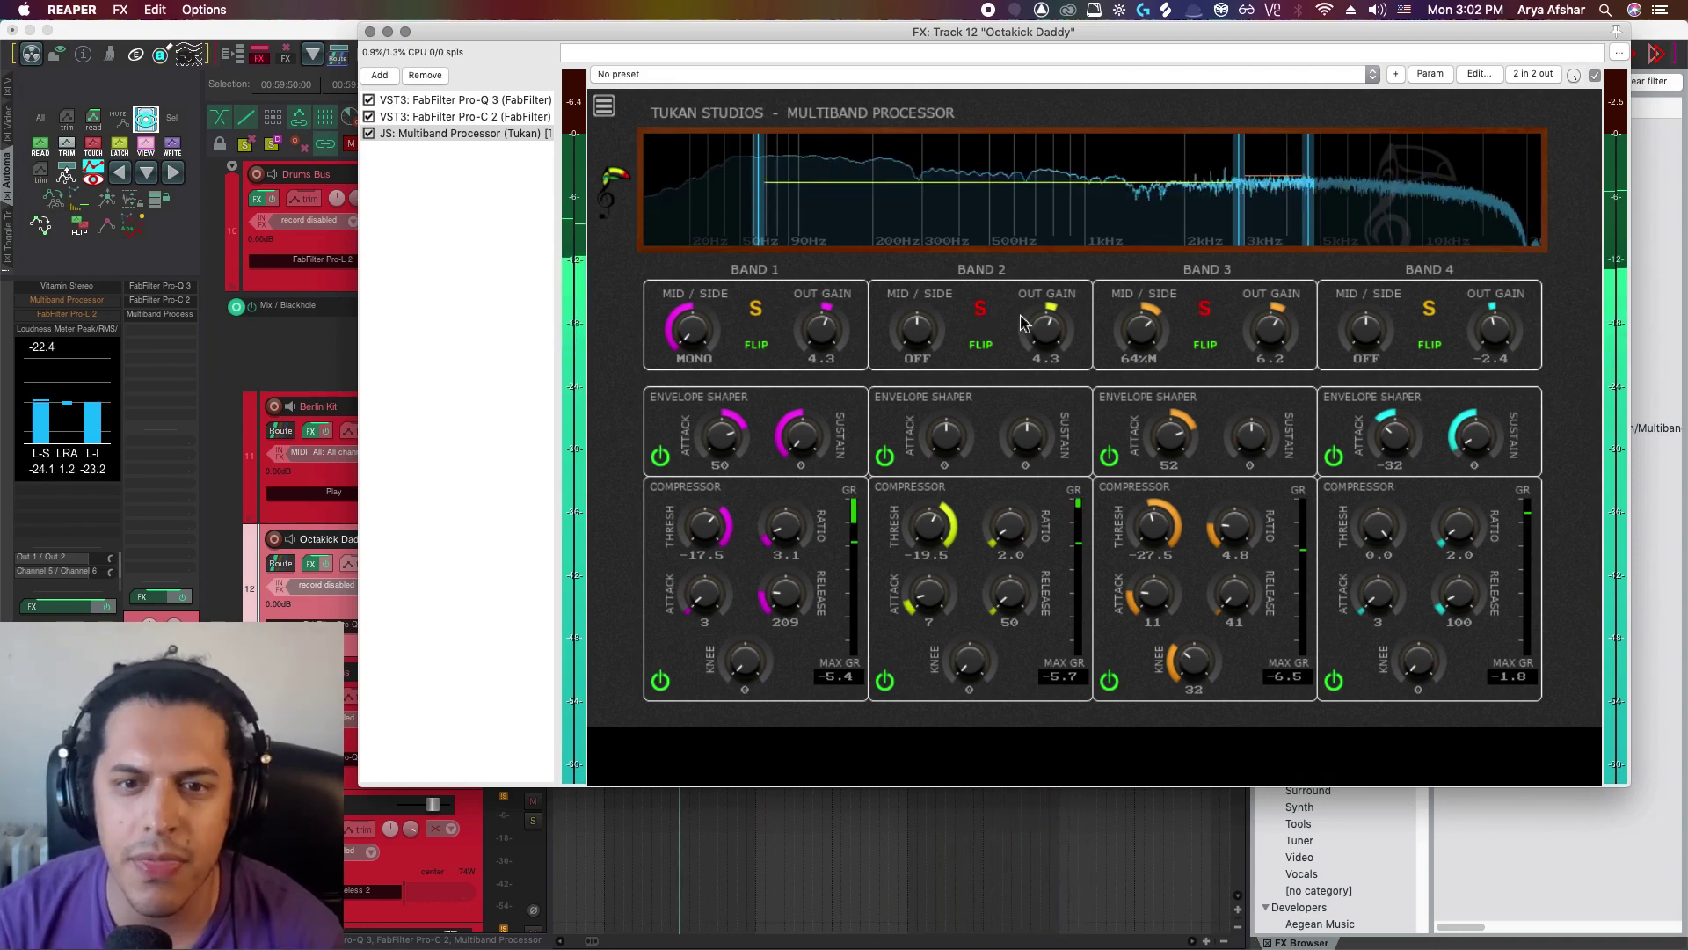
{"action": "left_click", "coordinate": [1204, 309]}
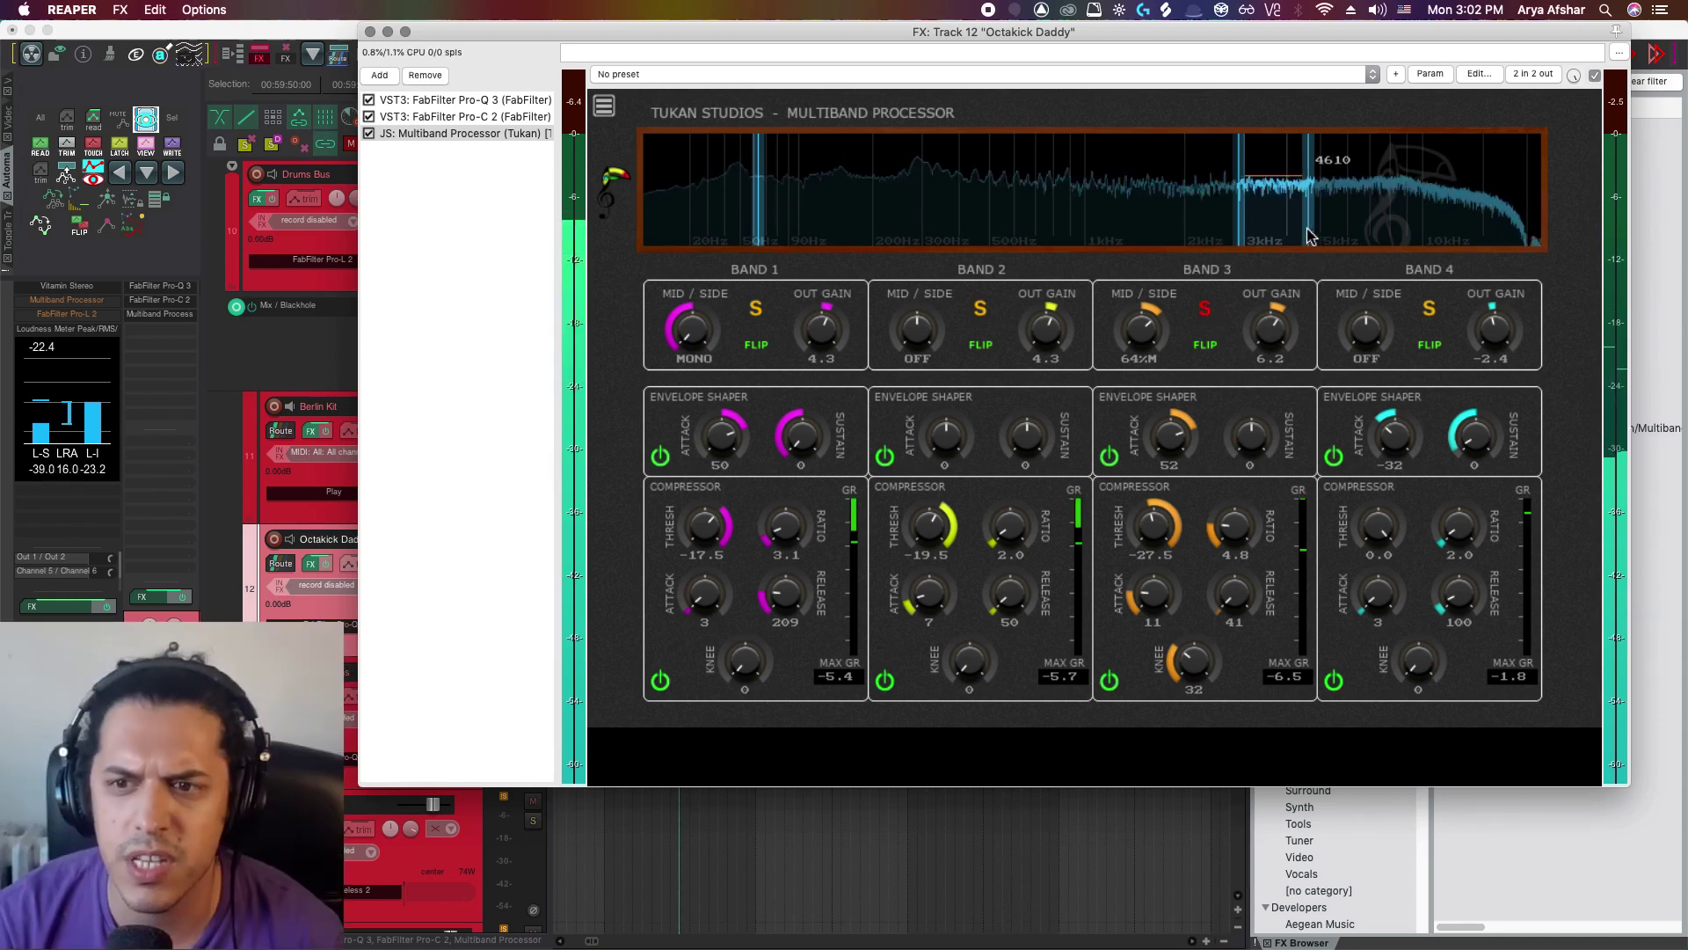
Move the Band 3/4 crossover to about 8740 Hz, set Band 3 threshold to -26.5, and raise output gains.
{"action": "left_click_drag", "start_coordinate": [1325, 236], "coordinate": [1414, 231]}
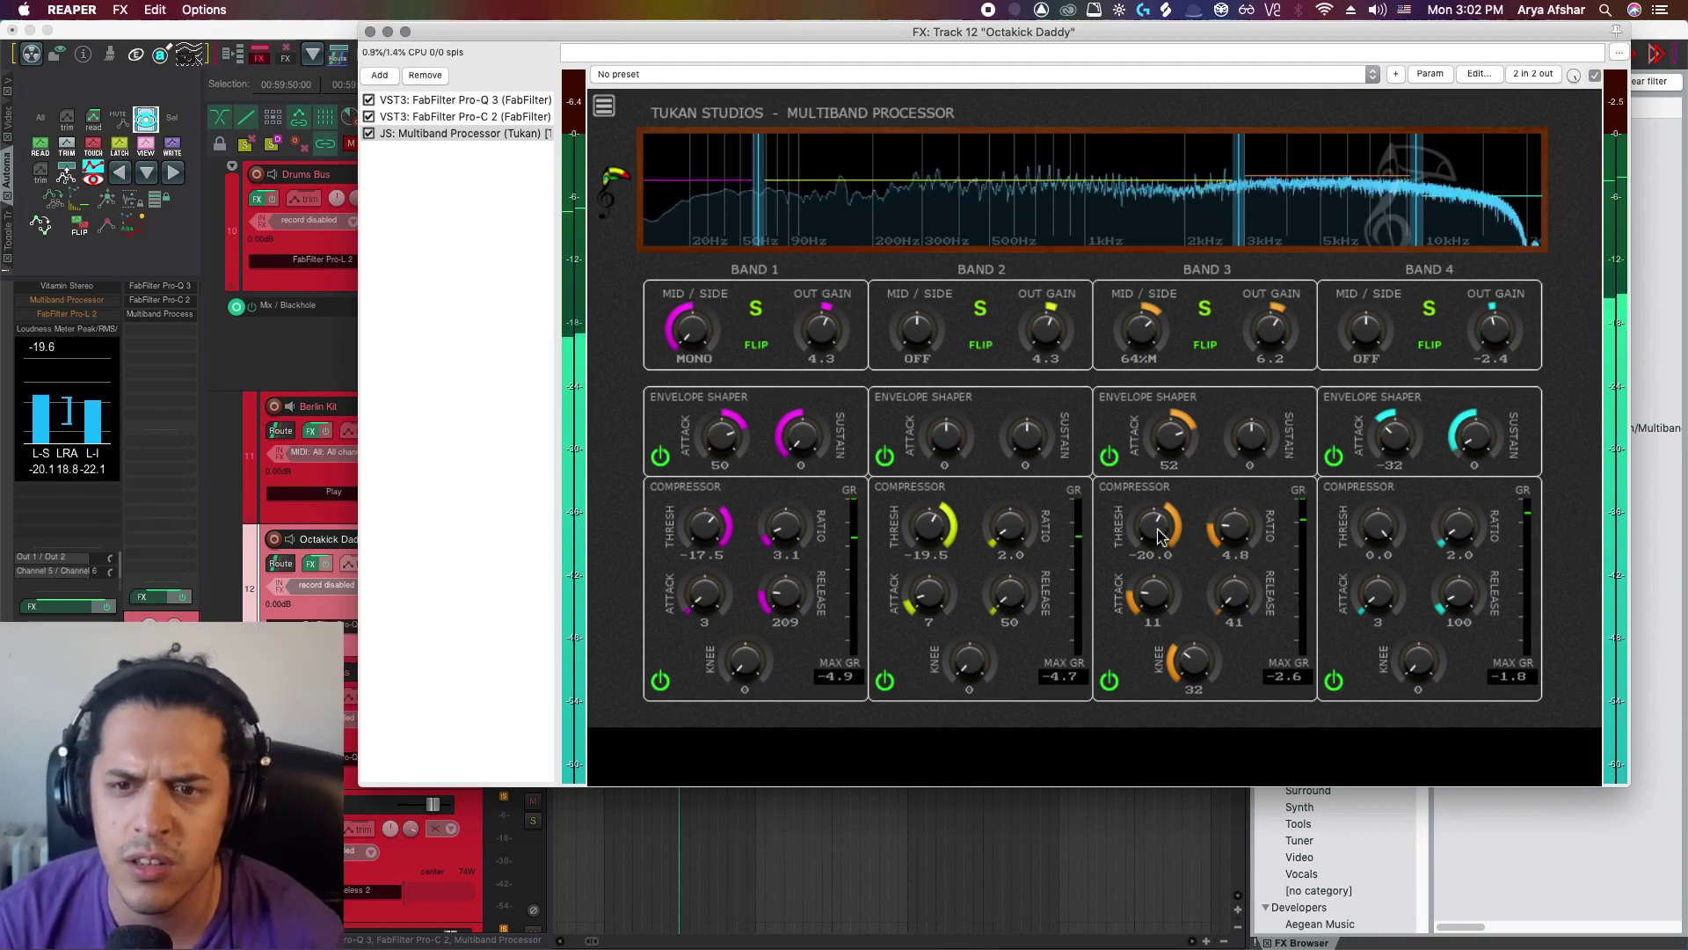
{"action": "scroll", "coordinate": [1159, 532], "scroll_direction": "down", "scroll_amount": 3}
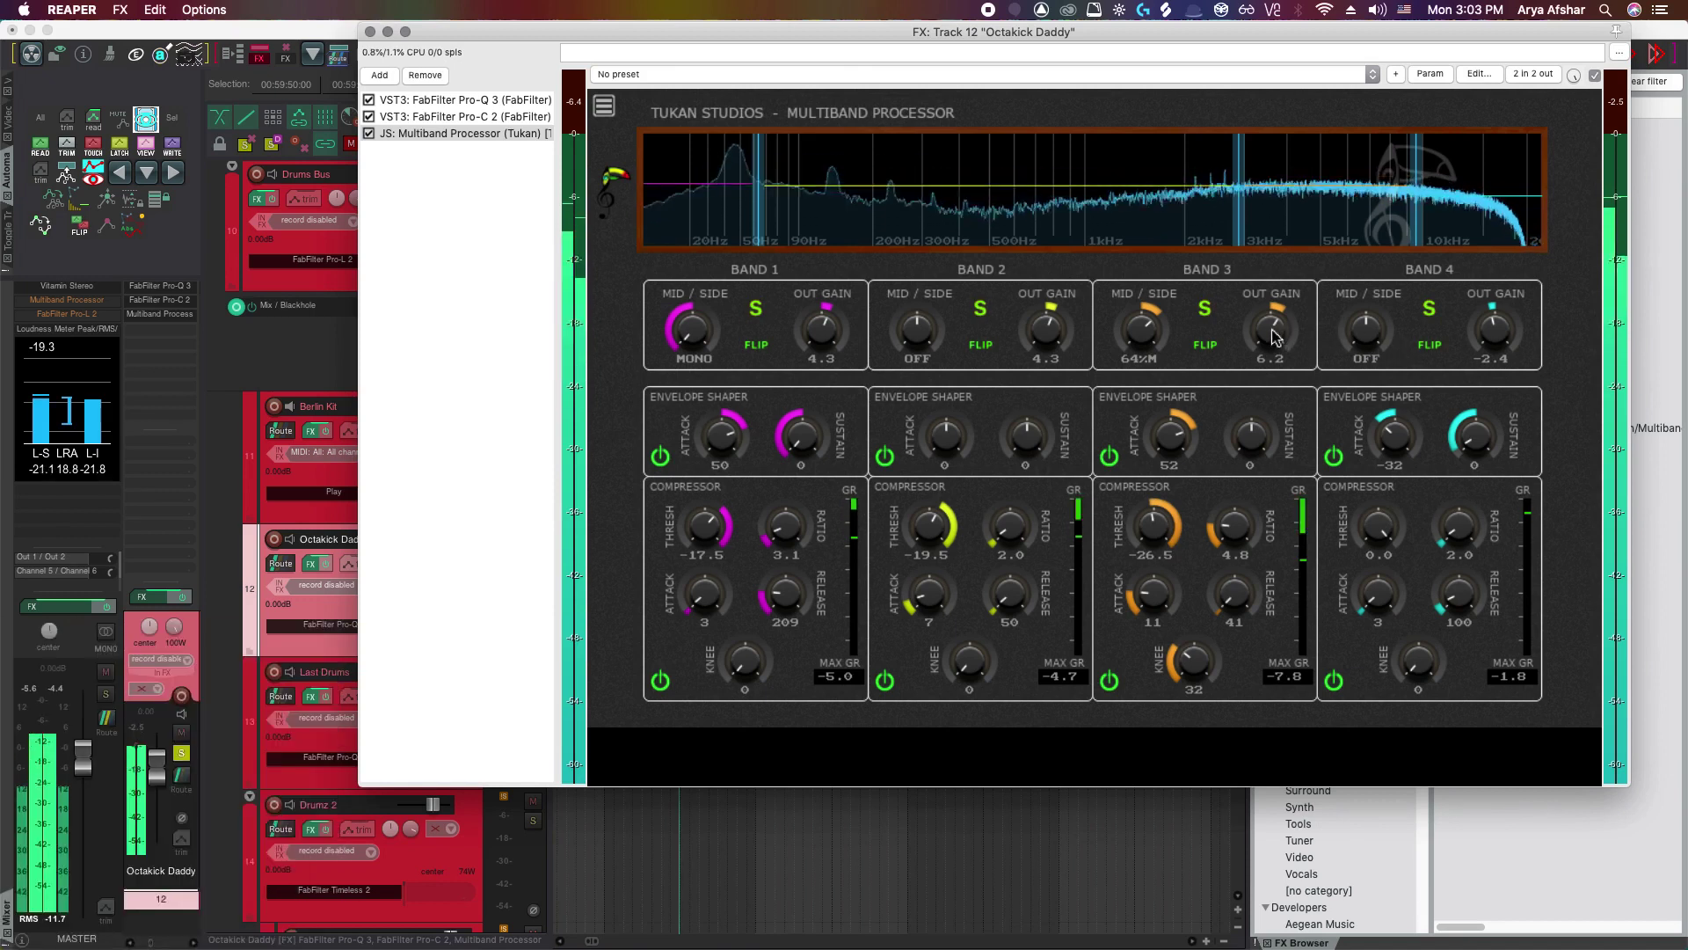
{"action": "scroll", "coordinate": [1274, 334], "scroll_direction": "up", "scroll_amount": 3}
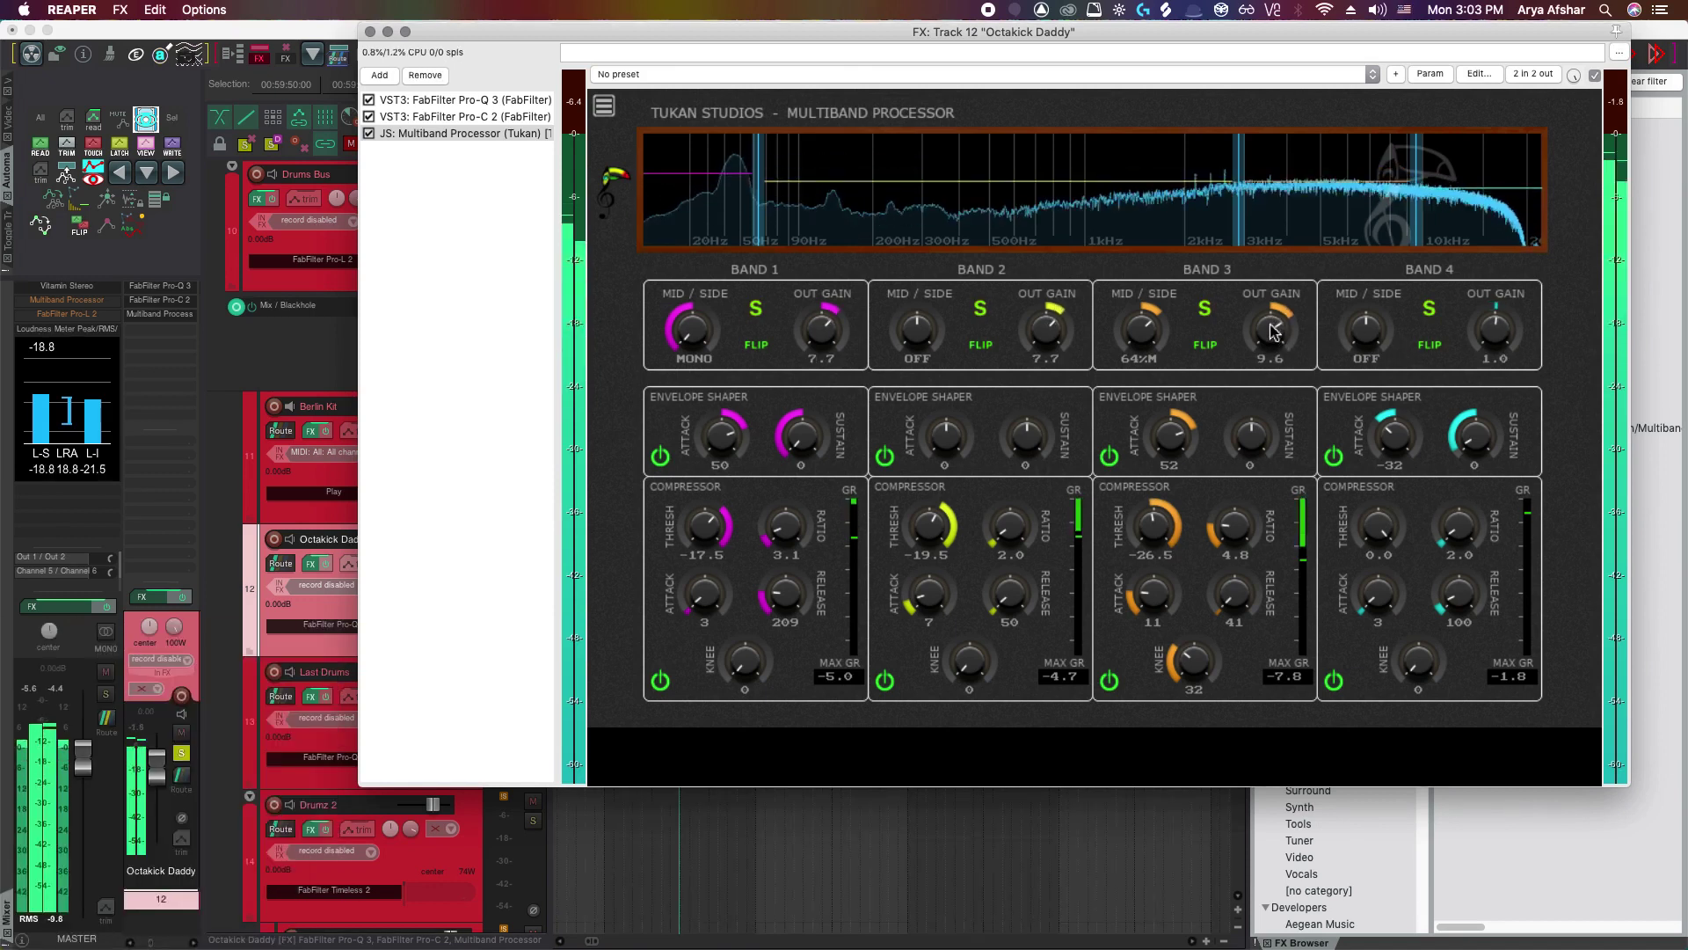
Compare against bypass and lower the band output gains to 1.9, 1.9, 3.8 and -4.8 dB.
{"action": "key", "text": "space"}
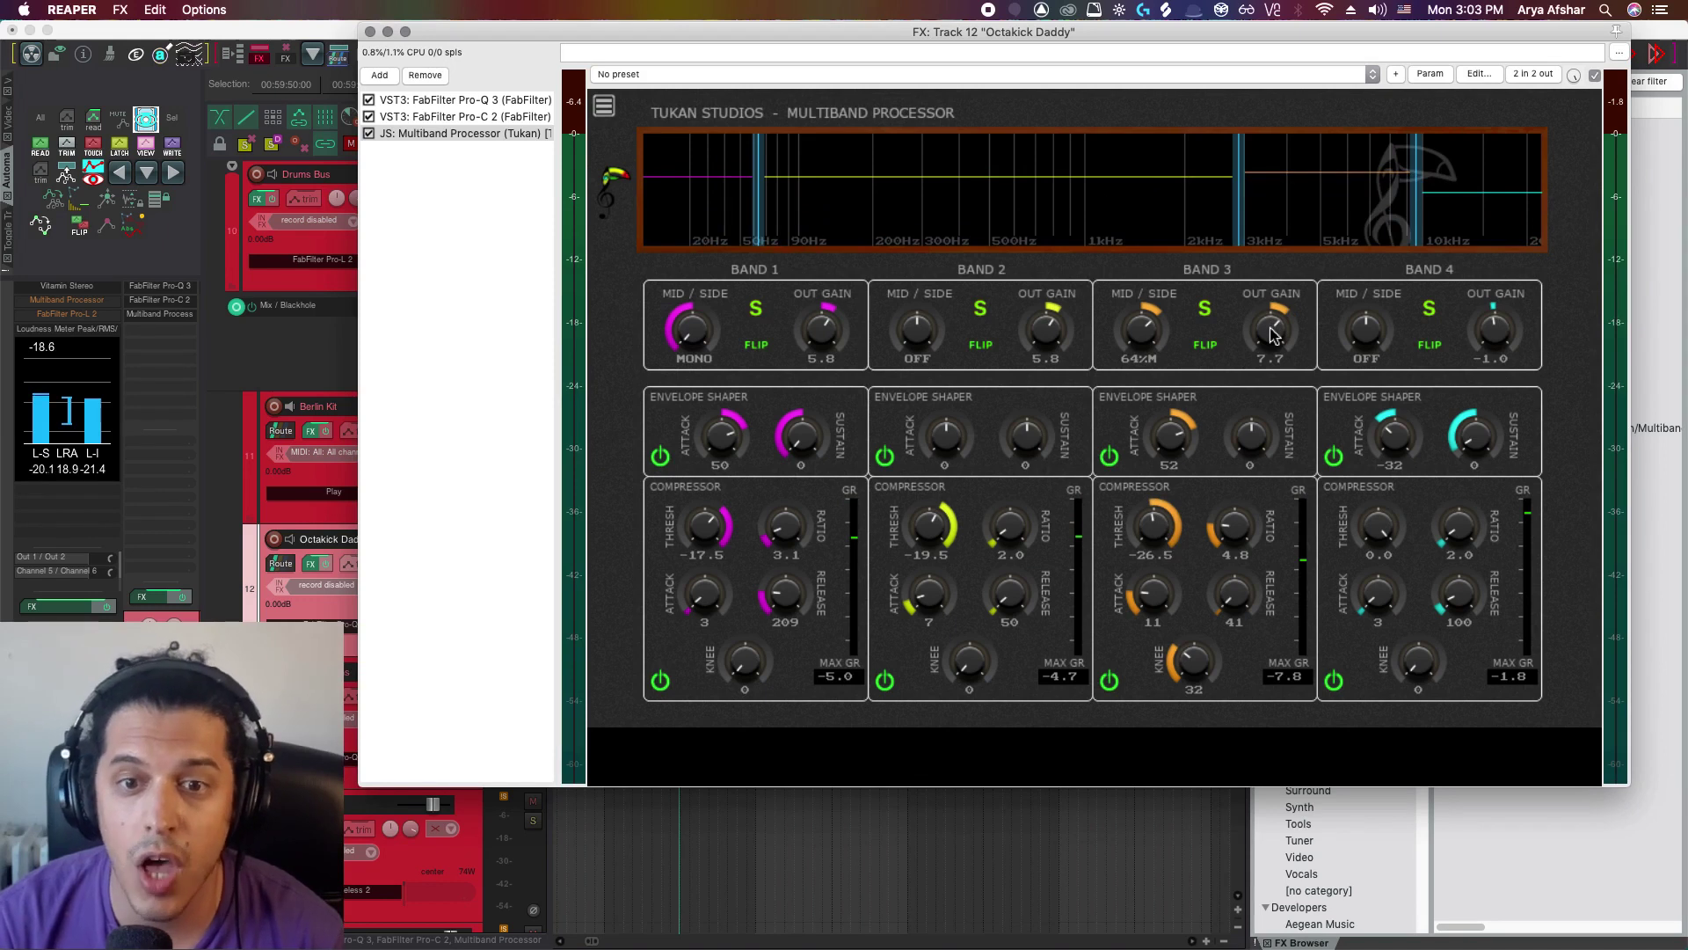
{"action": "key", "text": "space"}
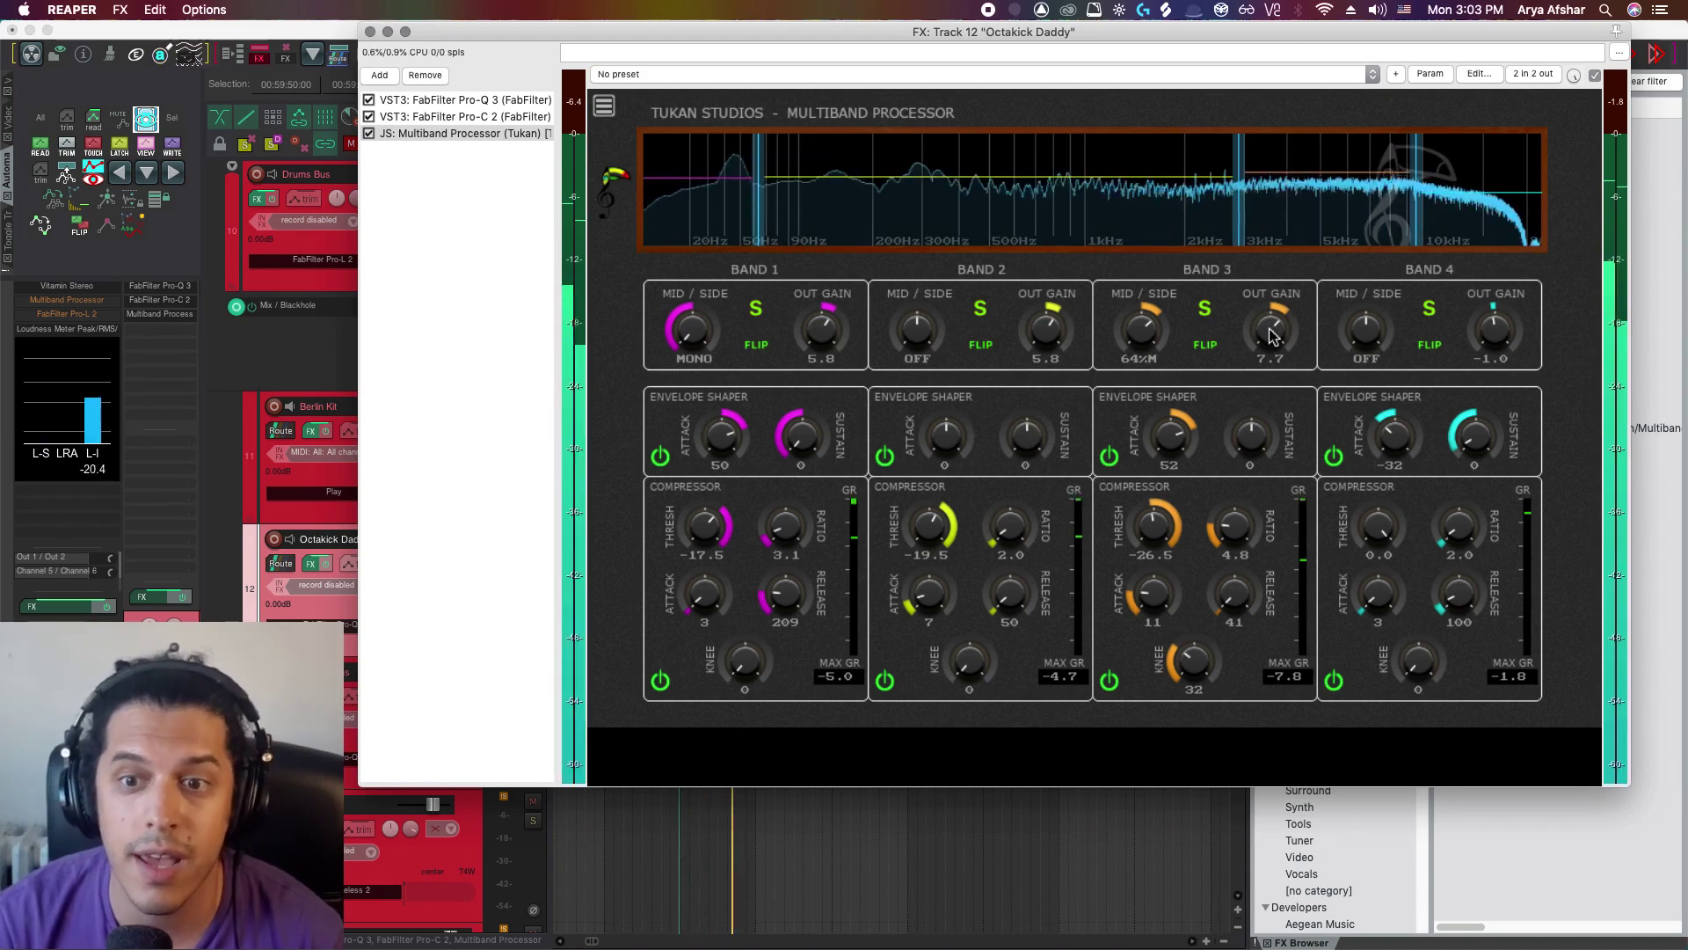
{"action": "scroll", "coordinate": [1274, 334], "scroll_direction": "down", "scroll_amount": 2}
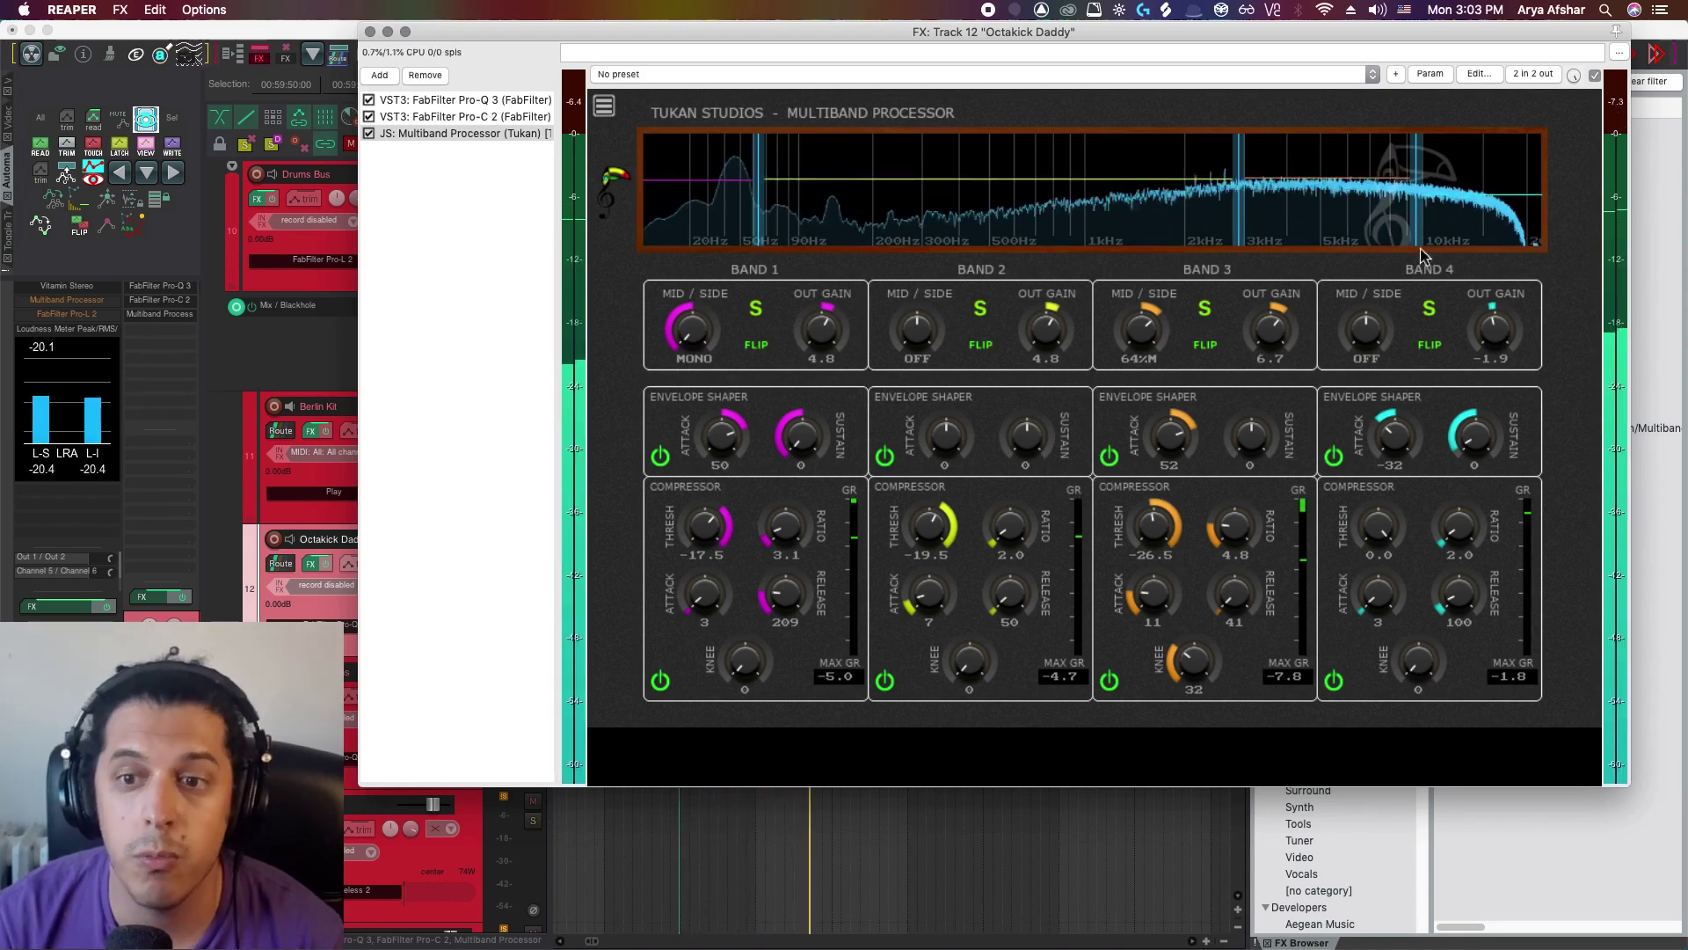
{"action": "left_click", "coordinate": [1595, 75]}
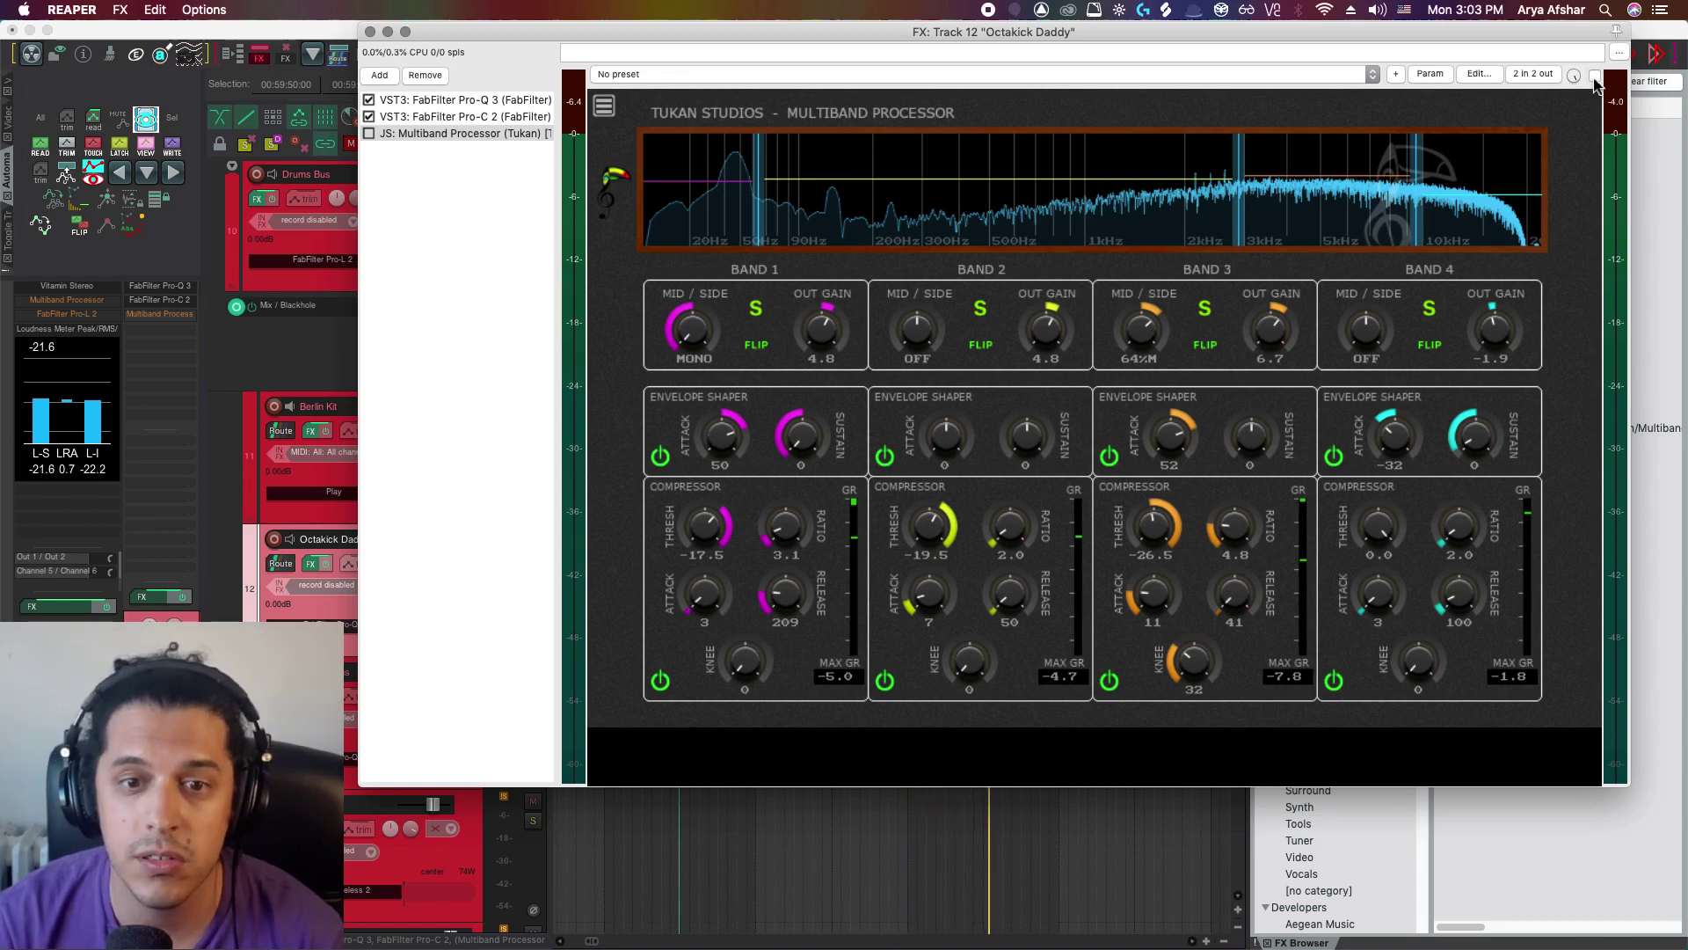
{"action": "left_click", "coordinate": [1595, 76]}
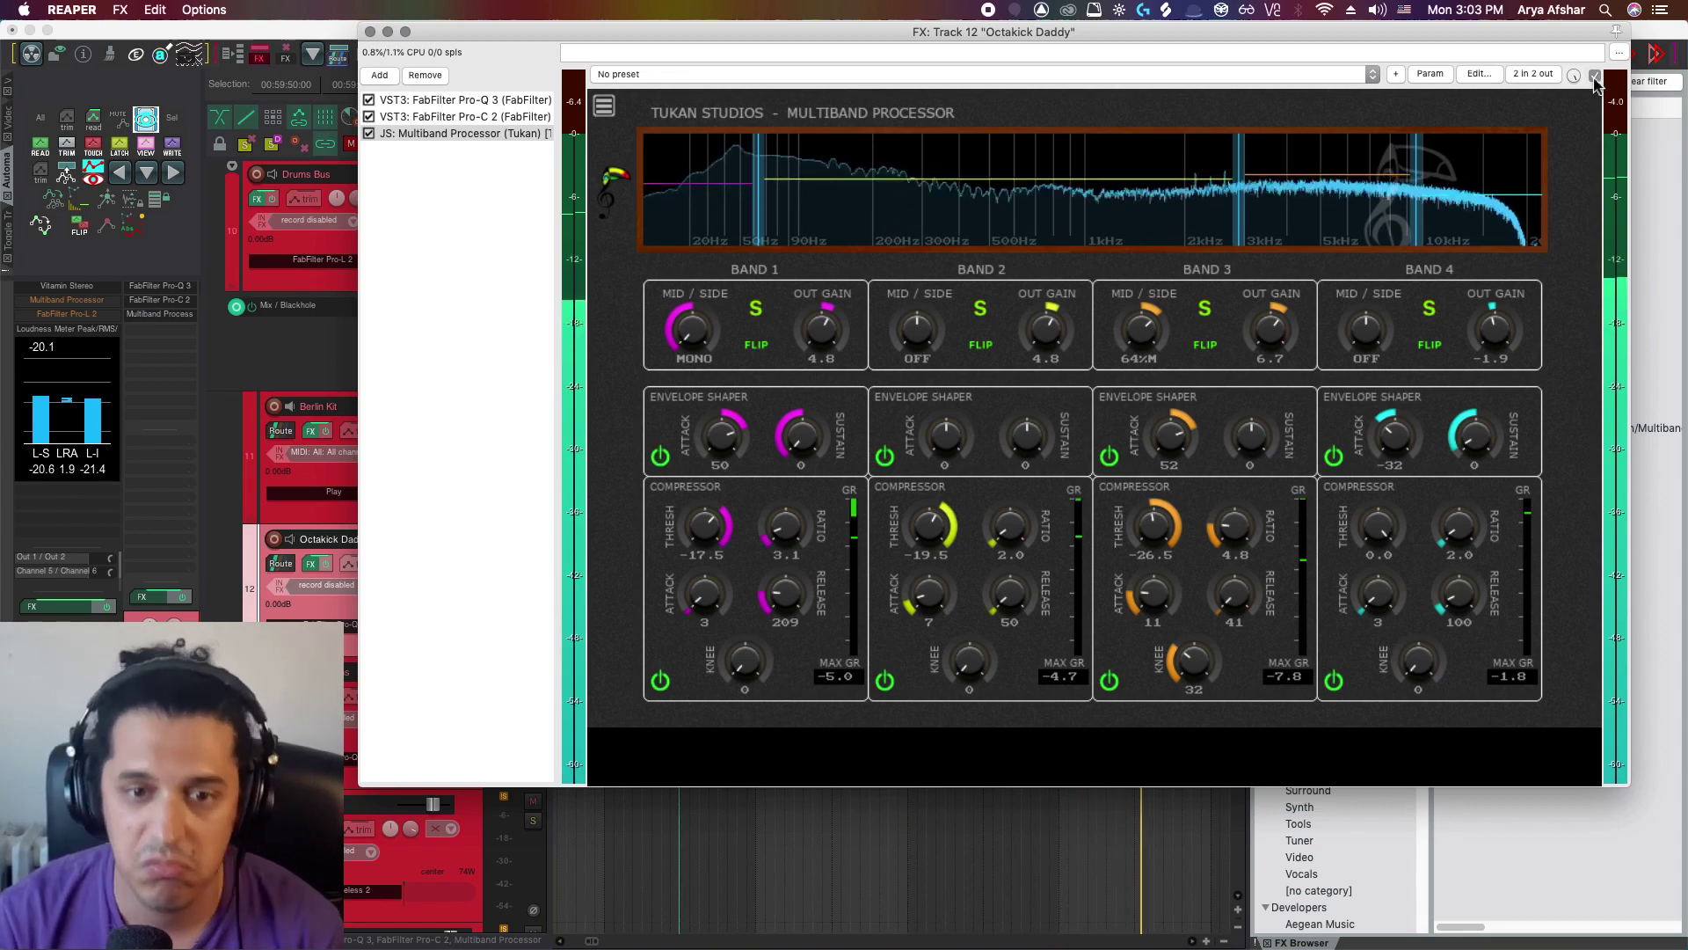
{"action": "key", "text": "space"}
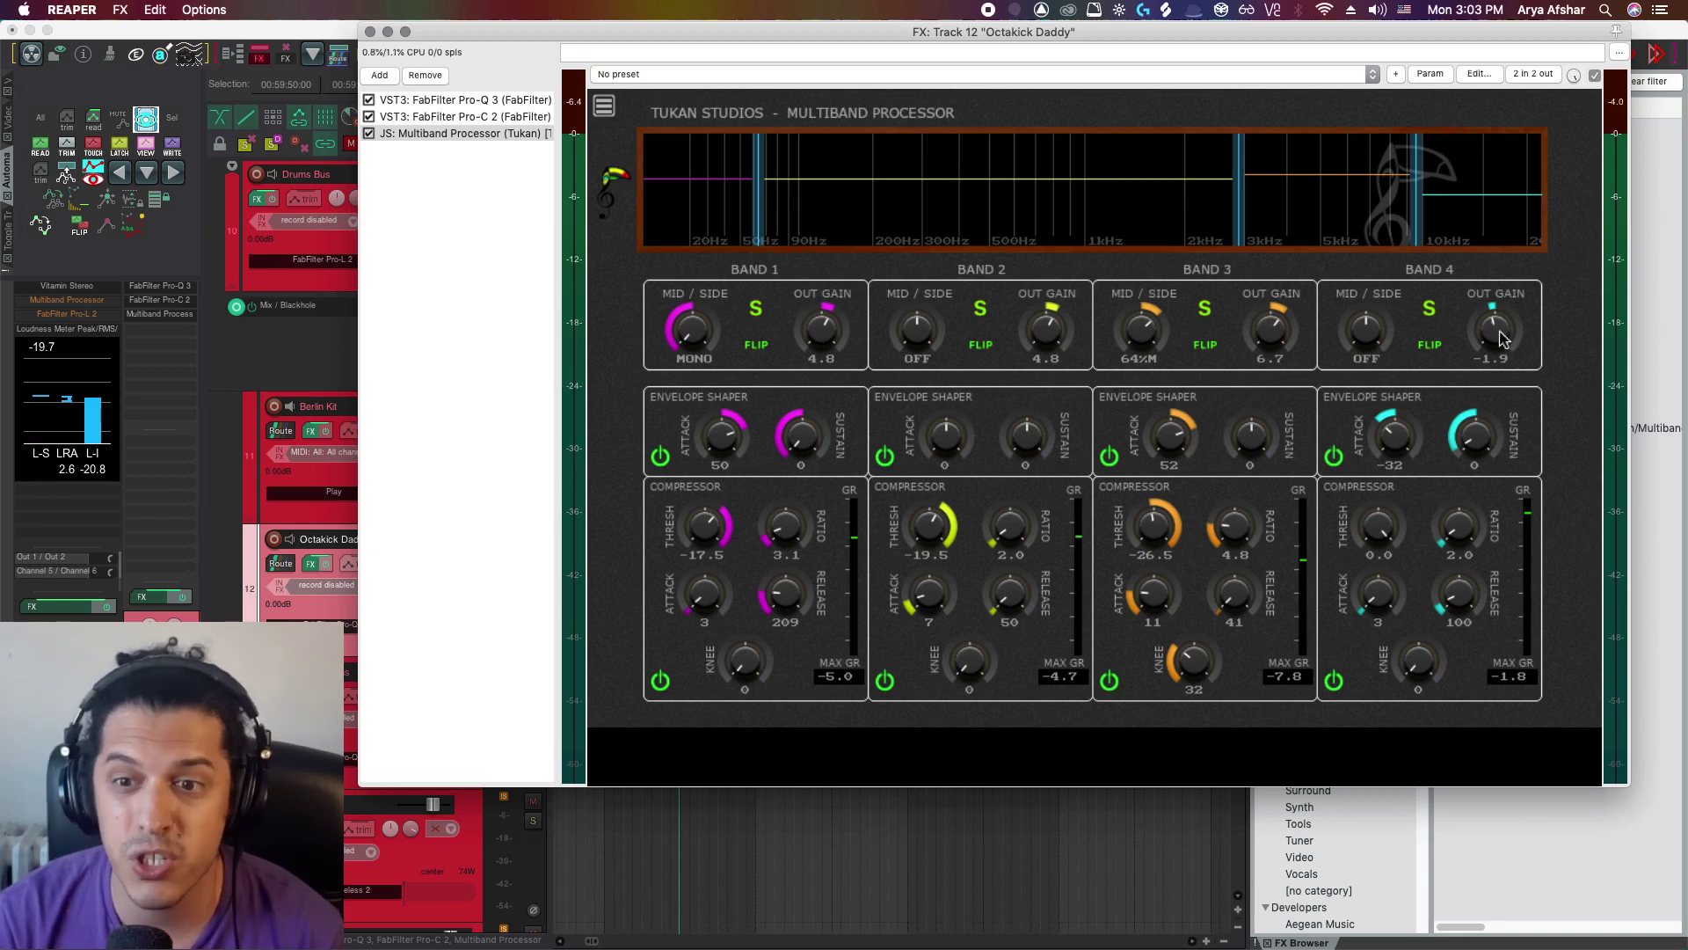
{"action": "scroll", "coordinate": [1494, 333], "scroll_direction": "down", "scroll_amount": 1}
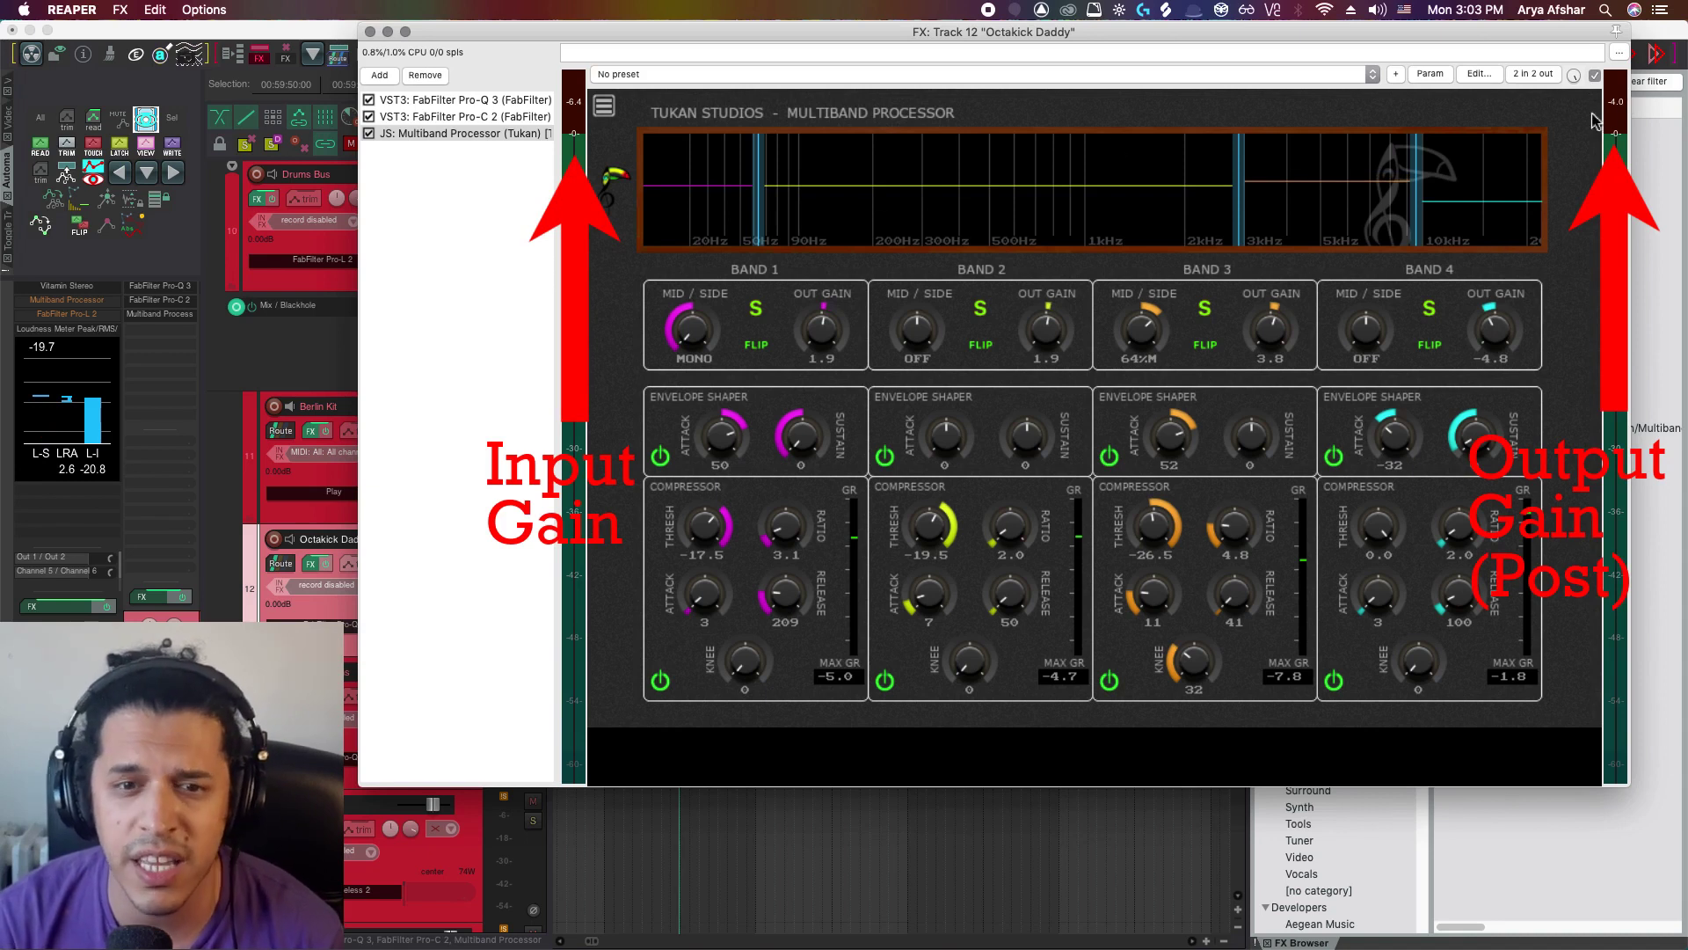
During playback, boost Band 1's output to about 6.2 dB and cut Band 4's to -14.9 dB.
{"action": "key", "text": "space"}
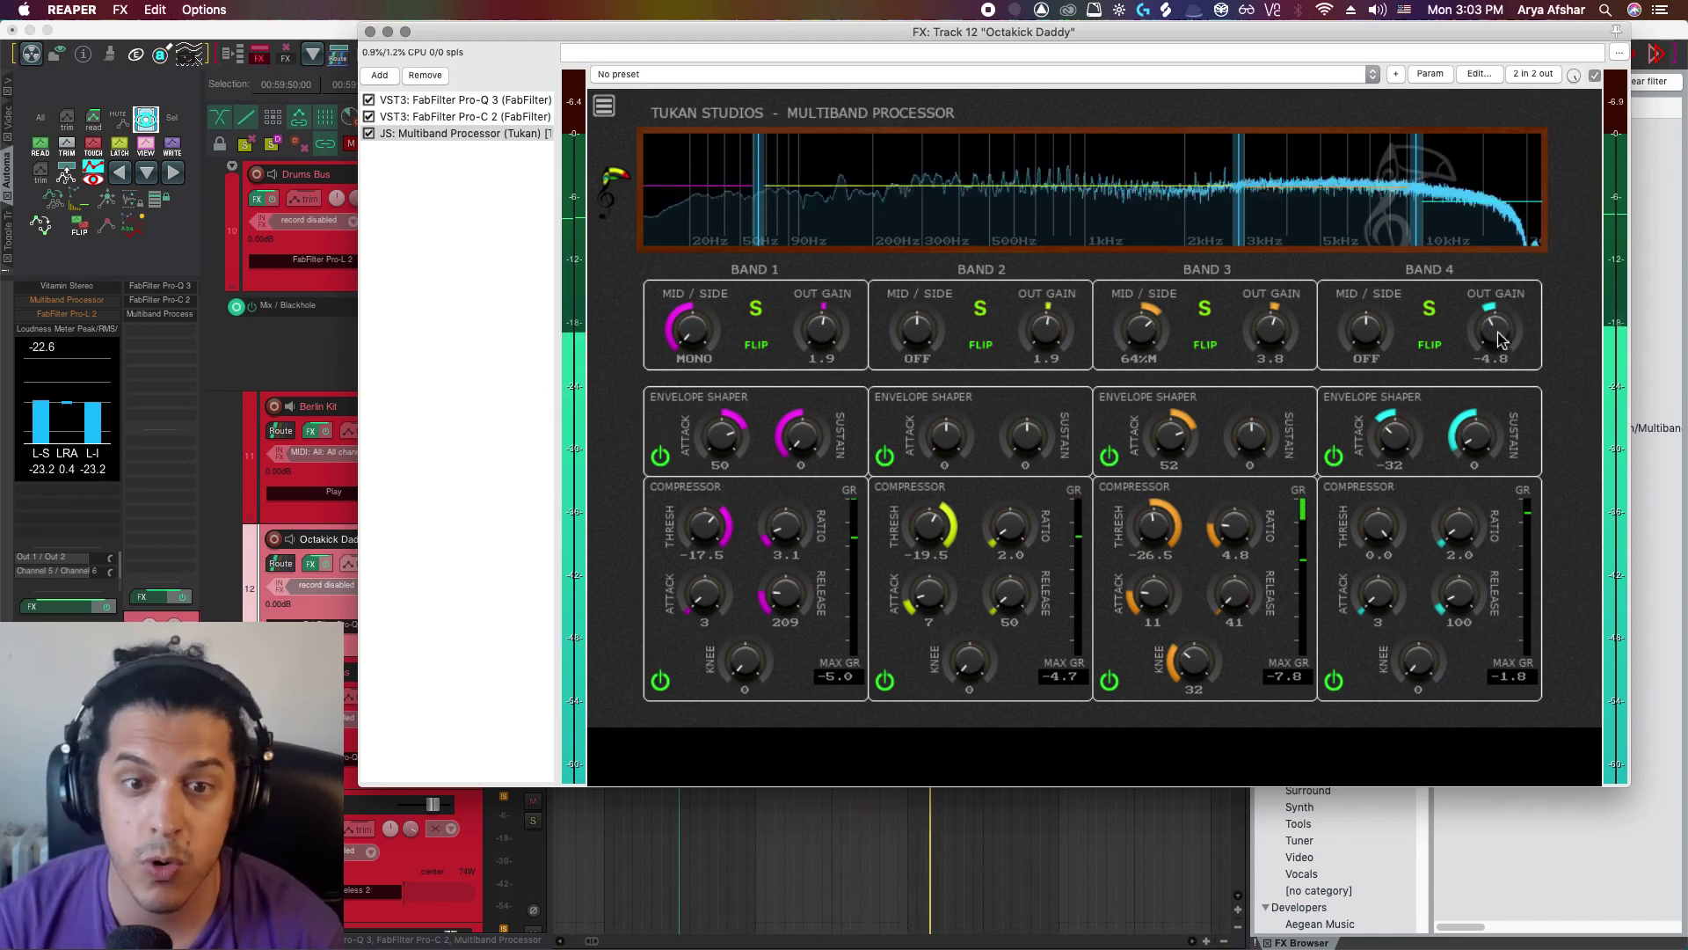
{"action": "scroll", "coordinate": [1499, 339], "scroll_direction": "up", "scroll_amount": 3}
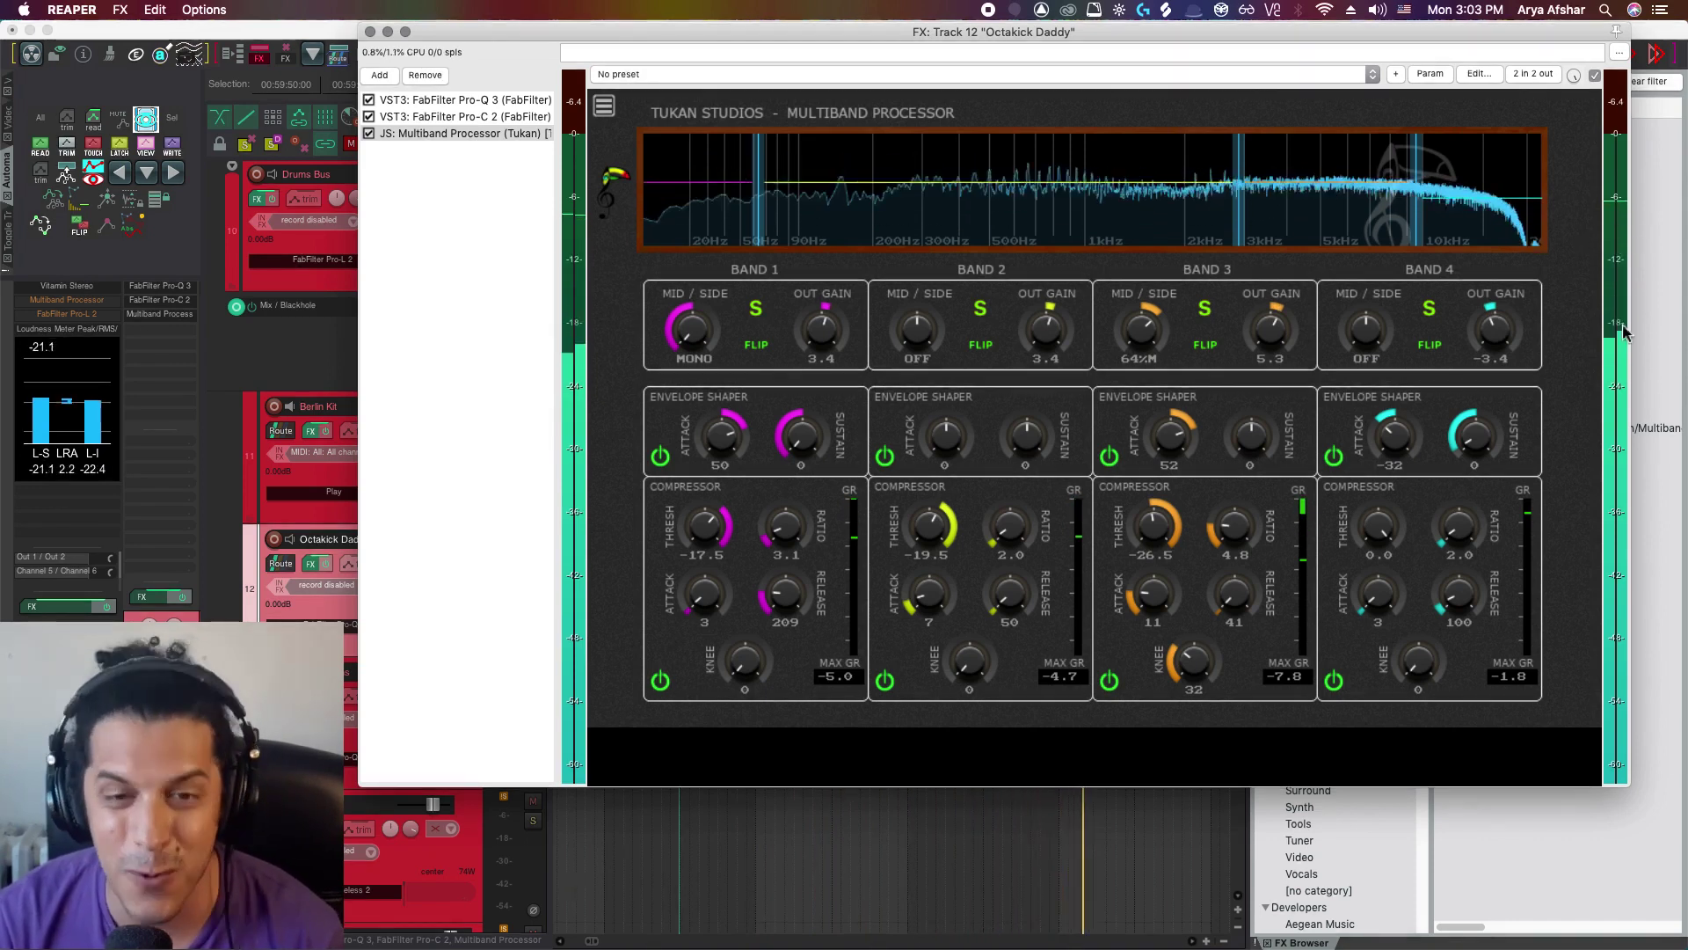
{"action": "left_click", "coordinate": [755, 305]}
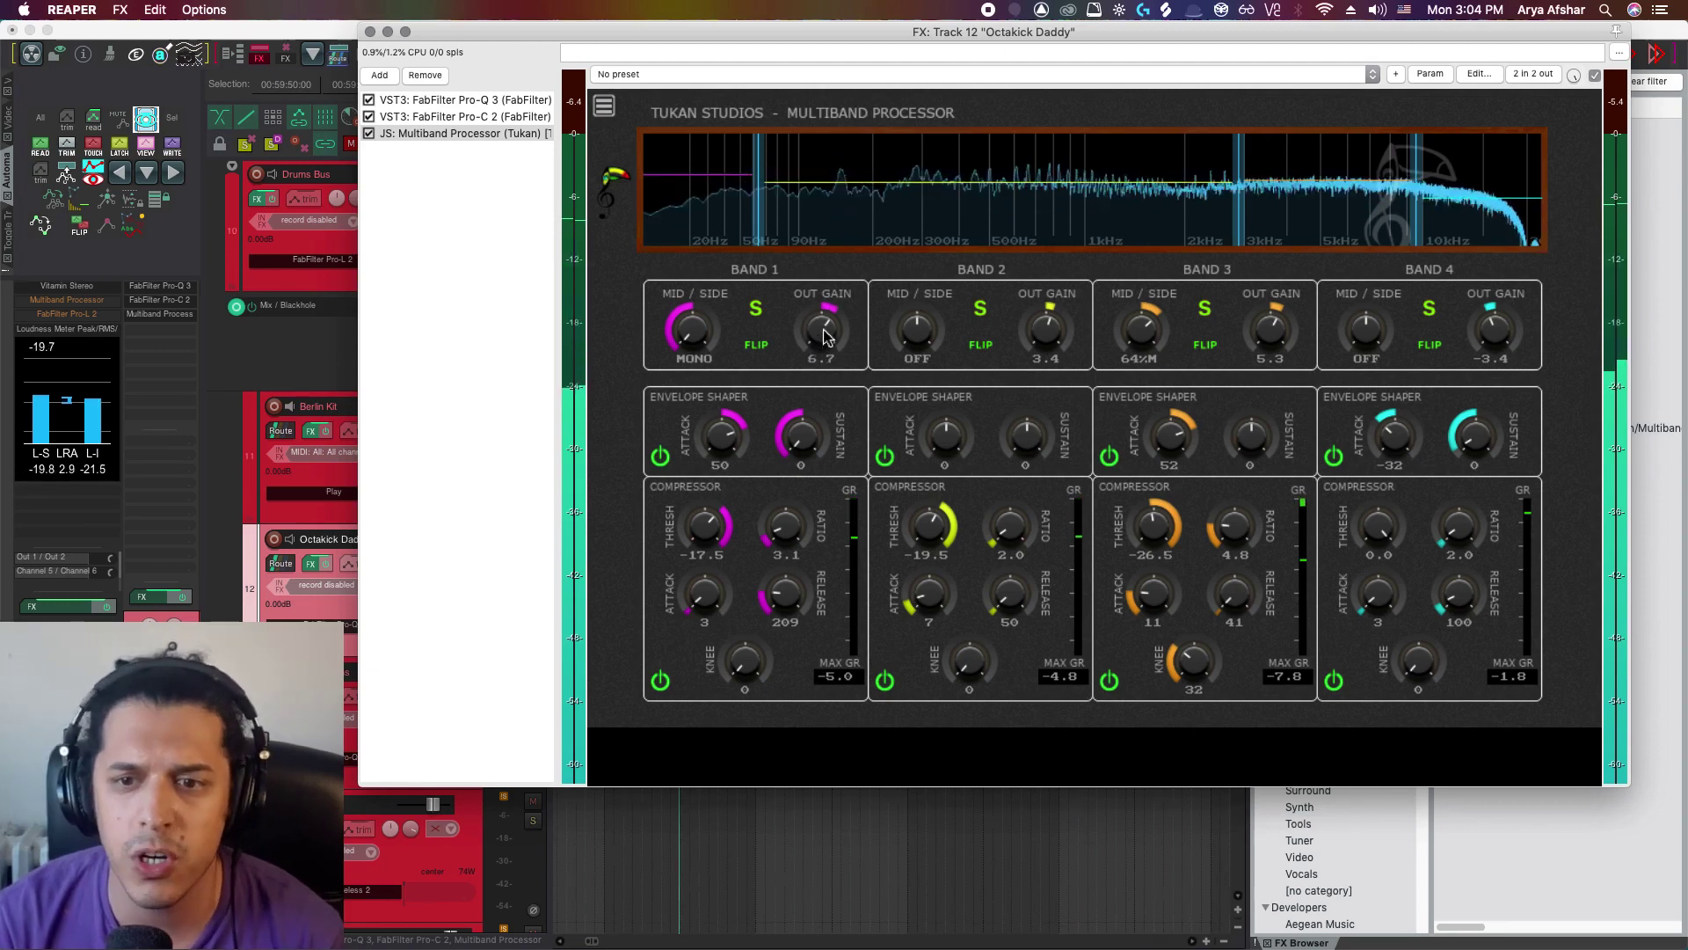
{"action": "scroll", "coordinate": [825, 335], "scroll_direction": "down", "scroll_amount": 1}
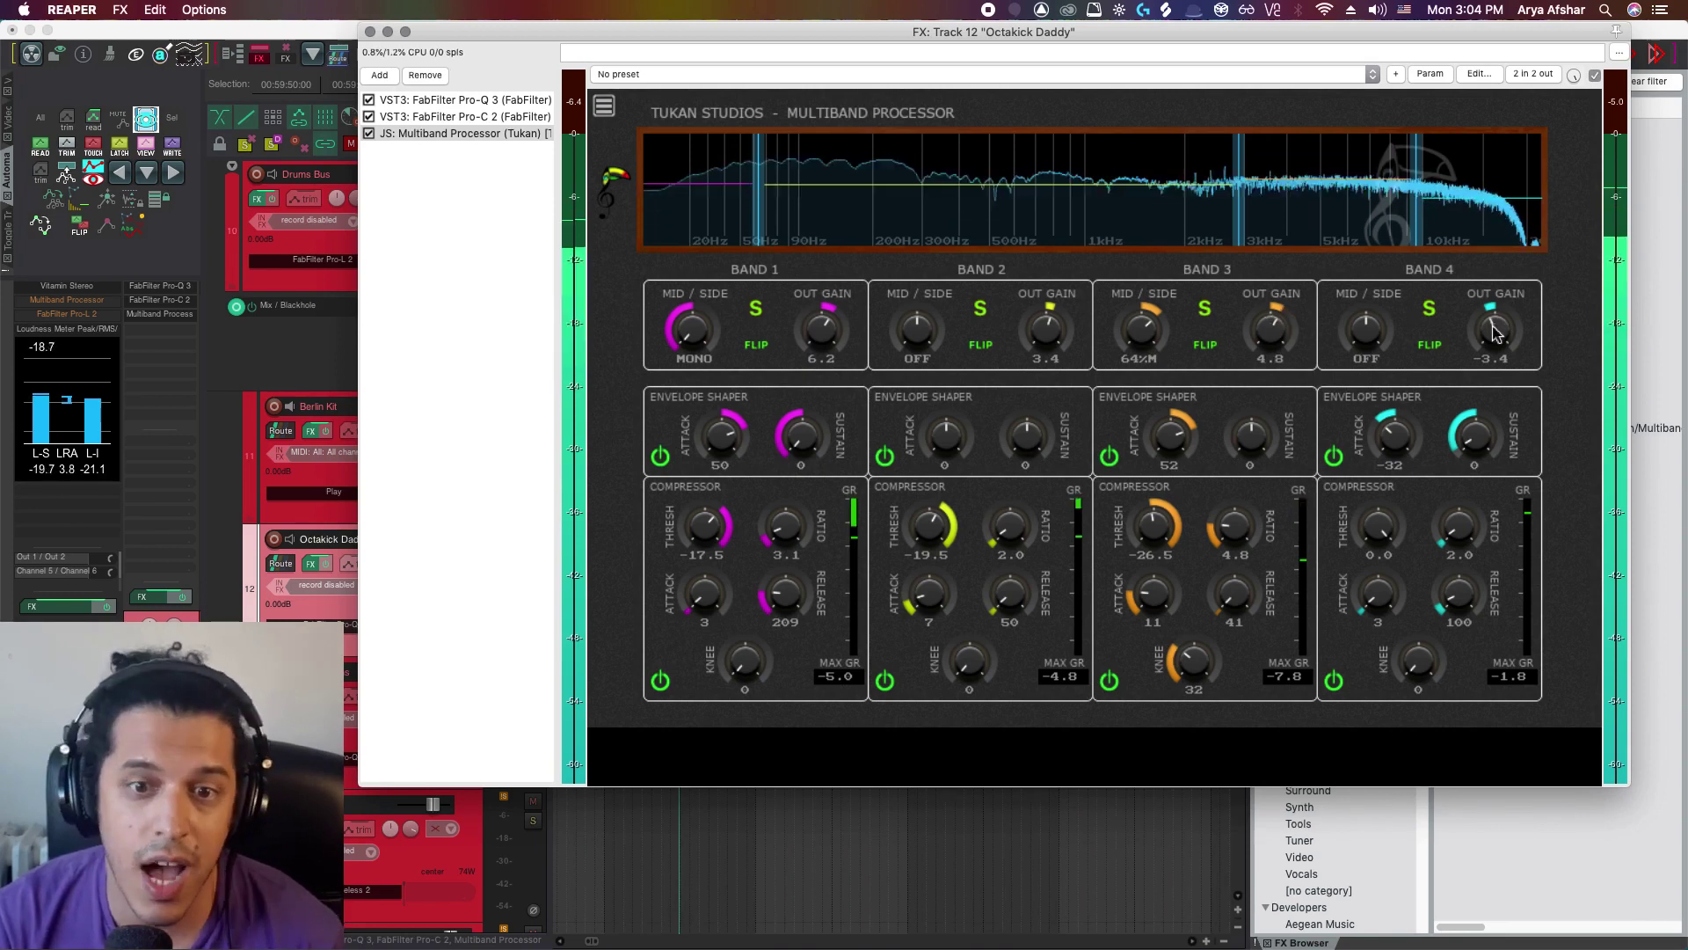
{"action": "scroll", "coordinate": [1495, 332], "scroll_direction": "down", "scroll_amount": 10}
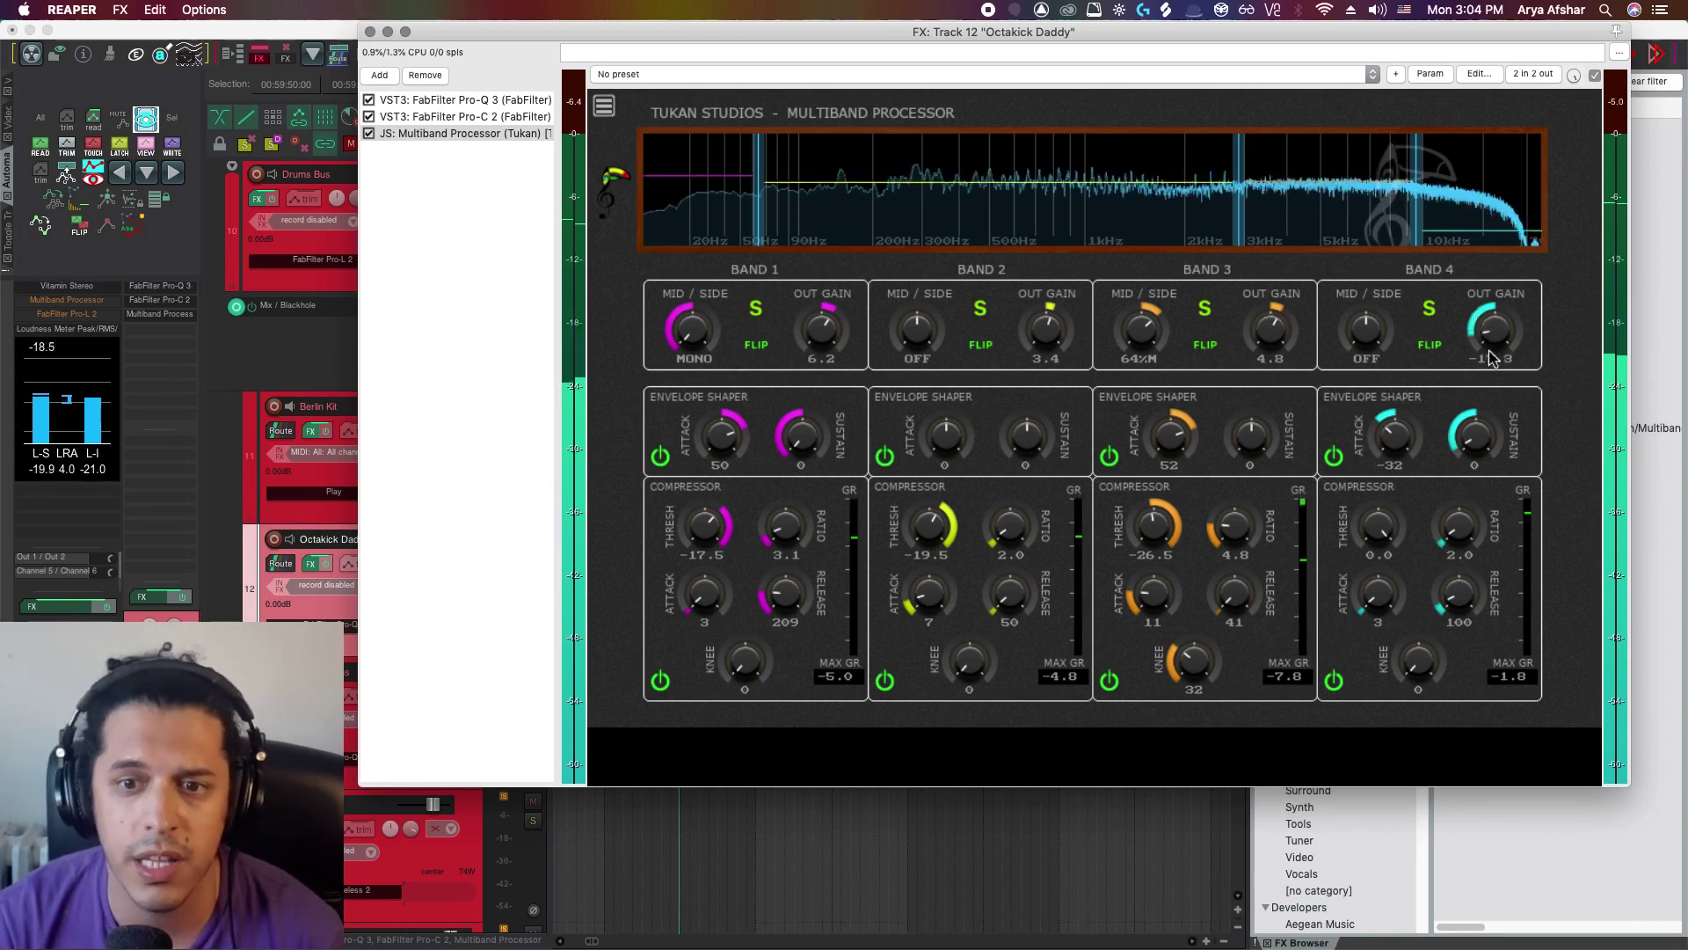
{"action": "scroll", "coordinate": [1491, 356], "scroll_direction": "down", "scroll_amount": 7}
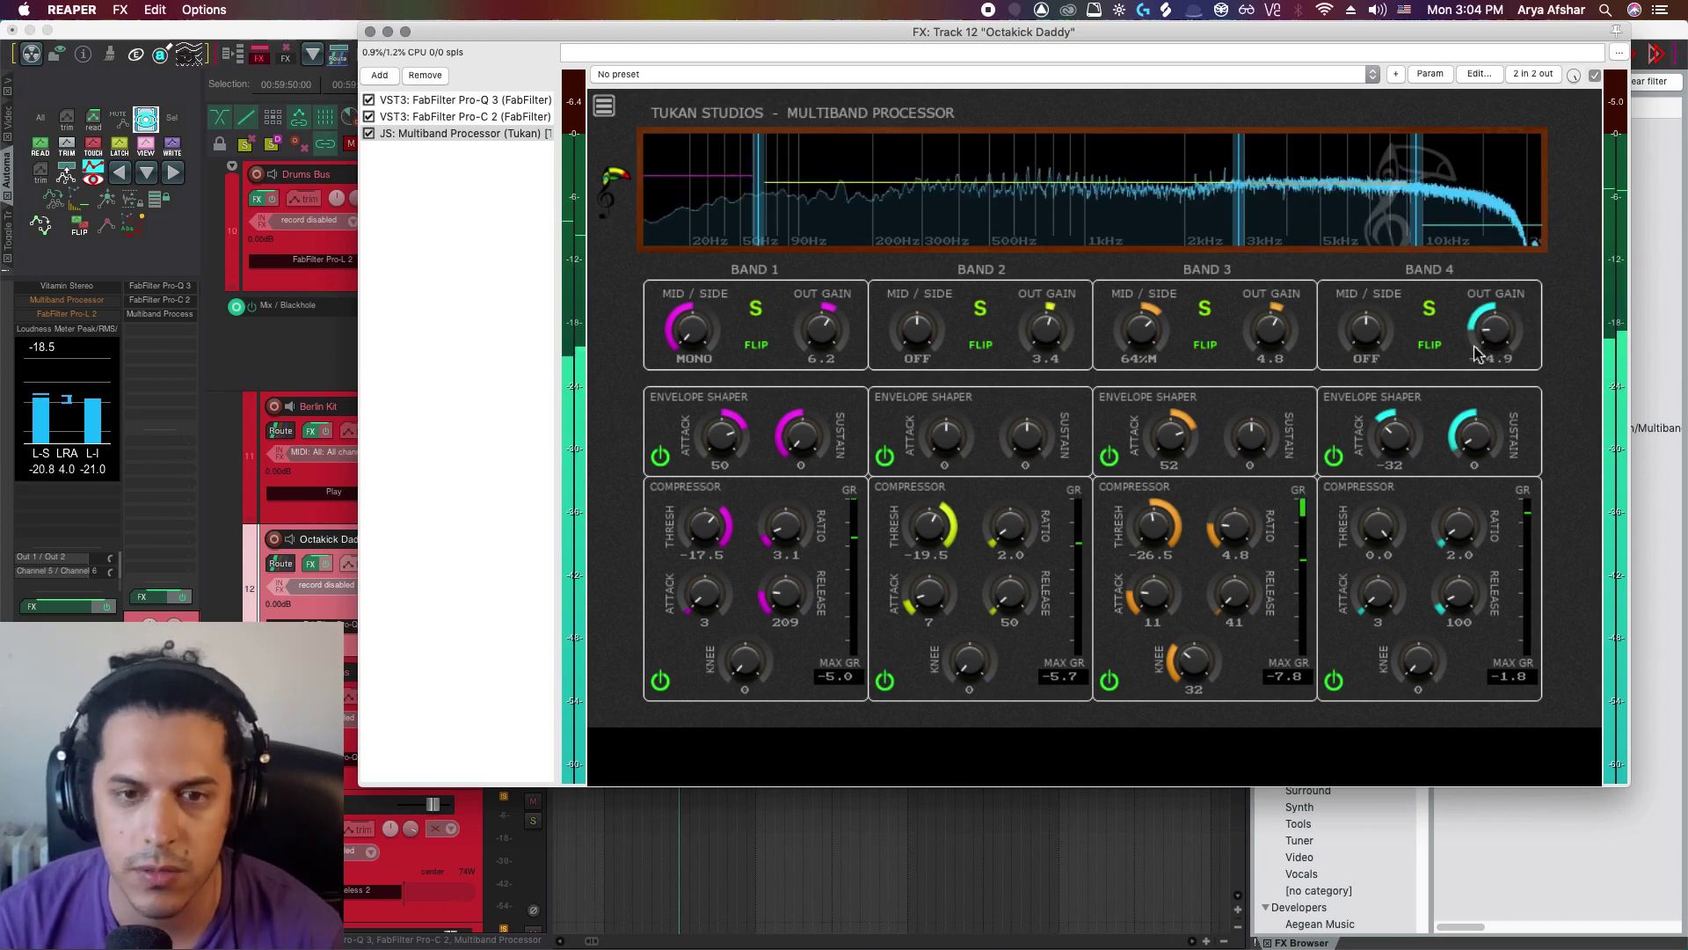
{"action": "key", "text": "space"}
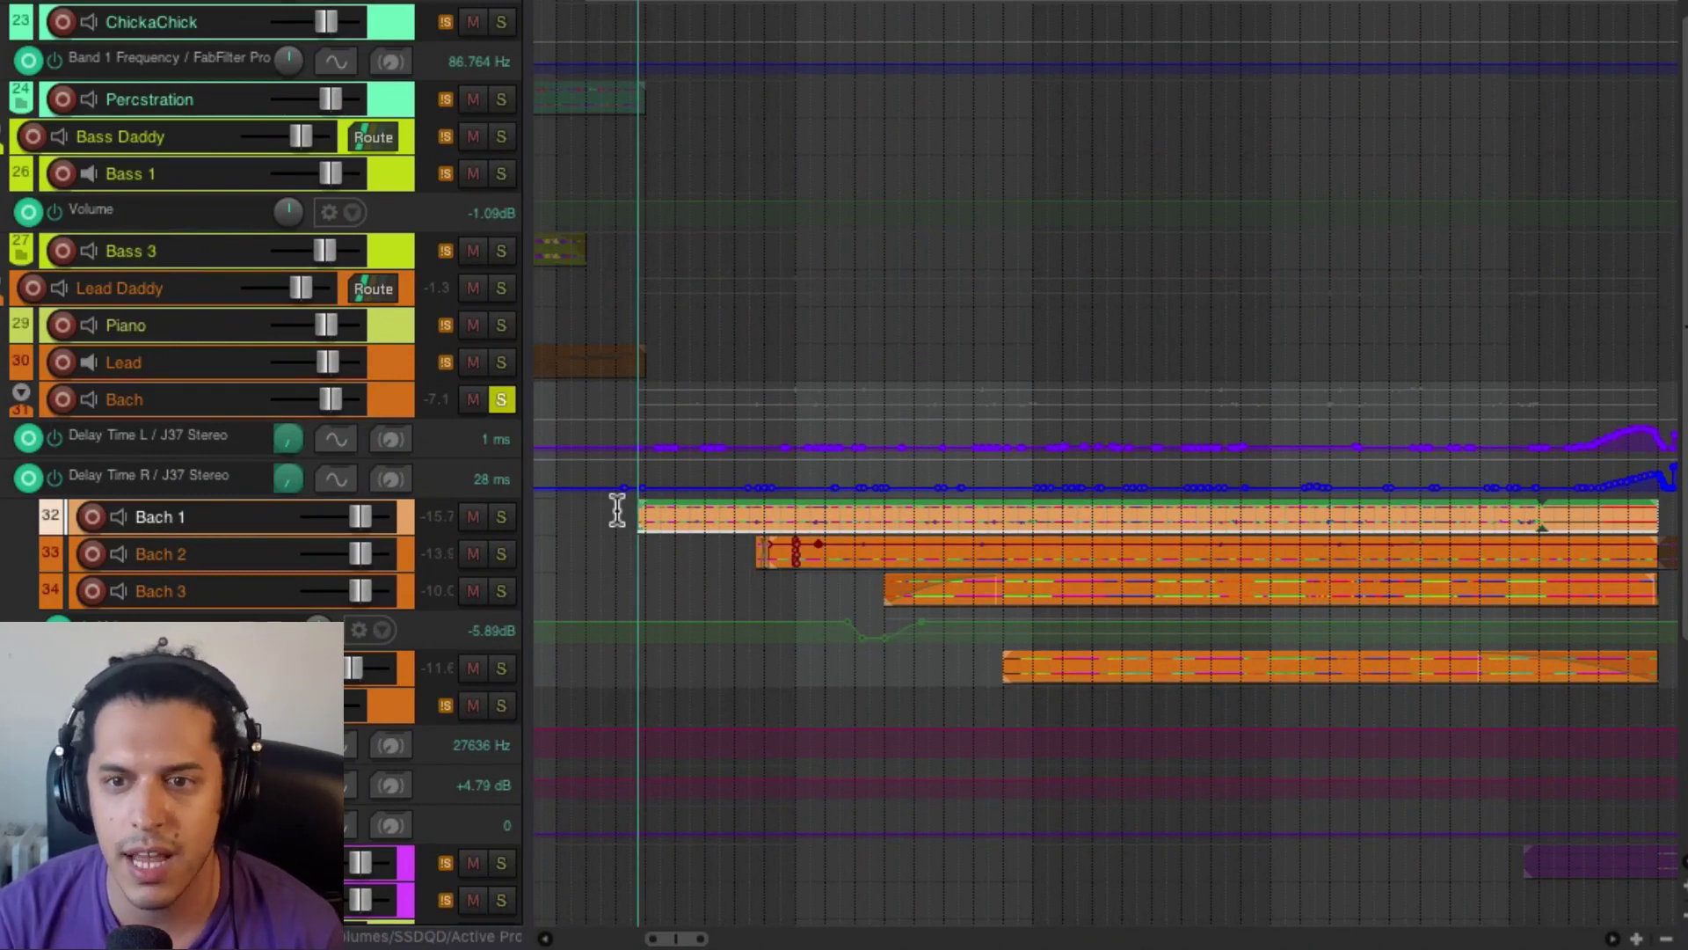
Audition the Bach parts, replaying them from a later start point.
{"action": "key", "text": "space"}
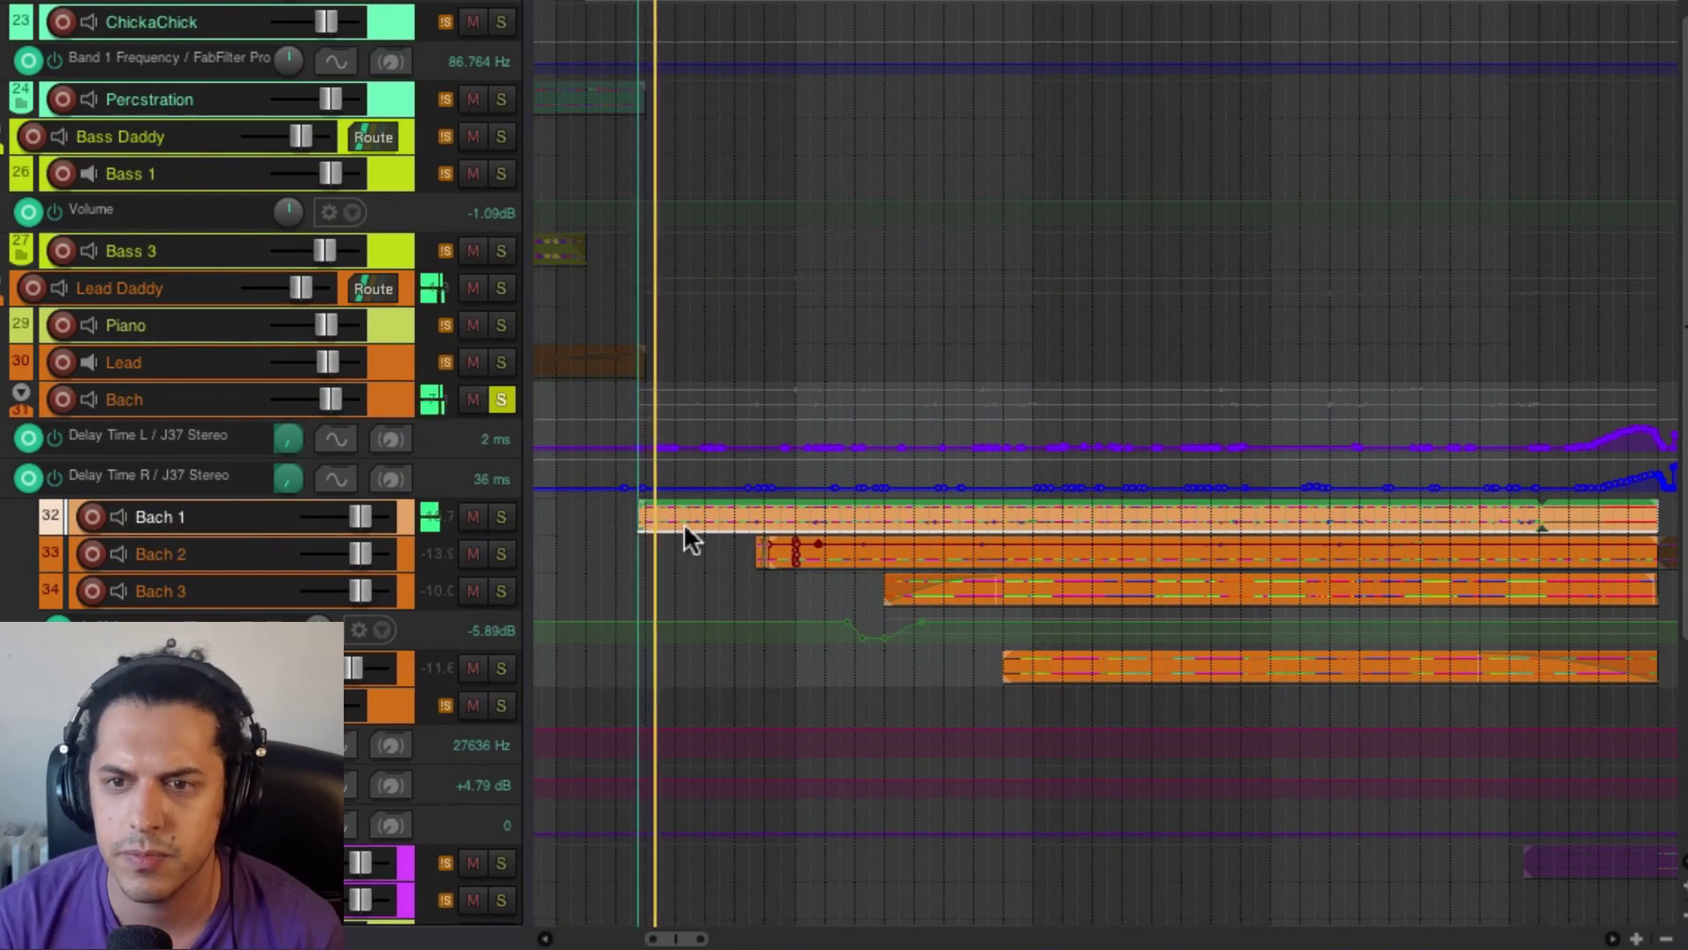
{"action": "left_click", "coordinate": [754, 587]}
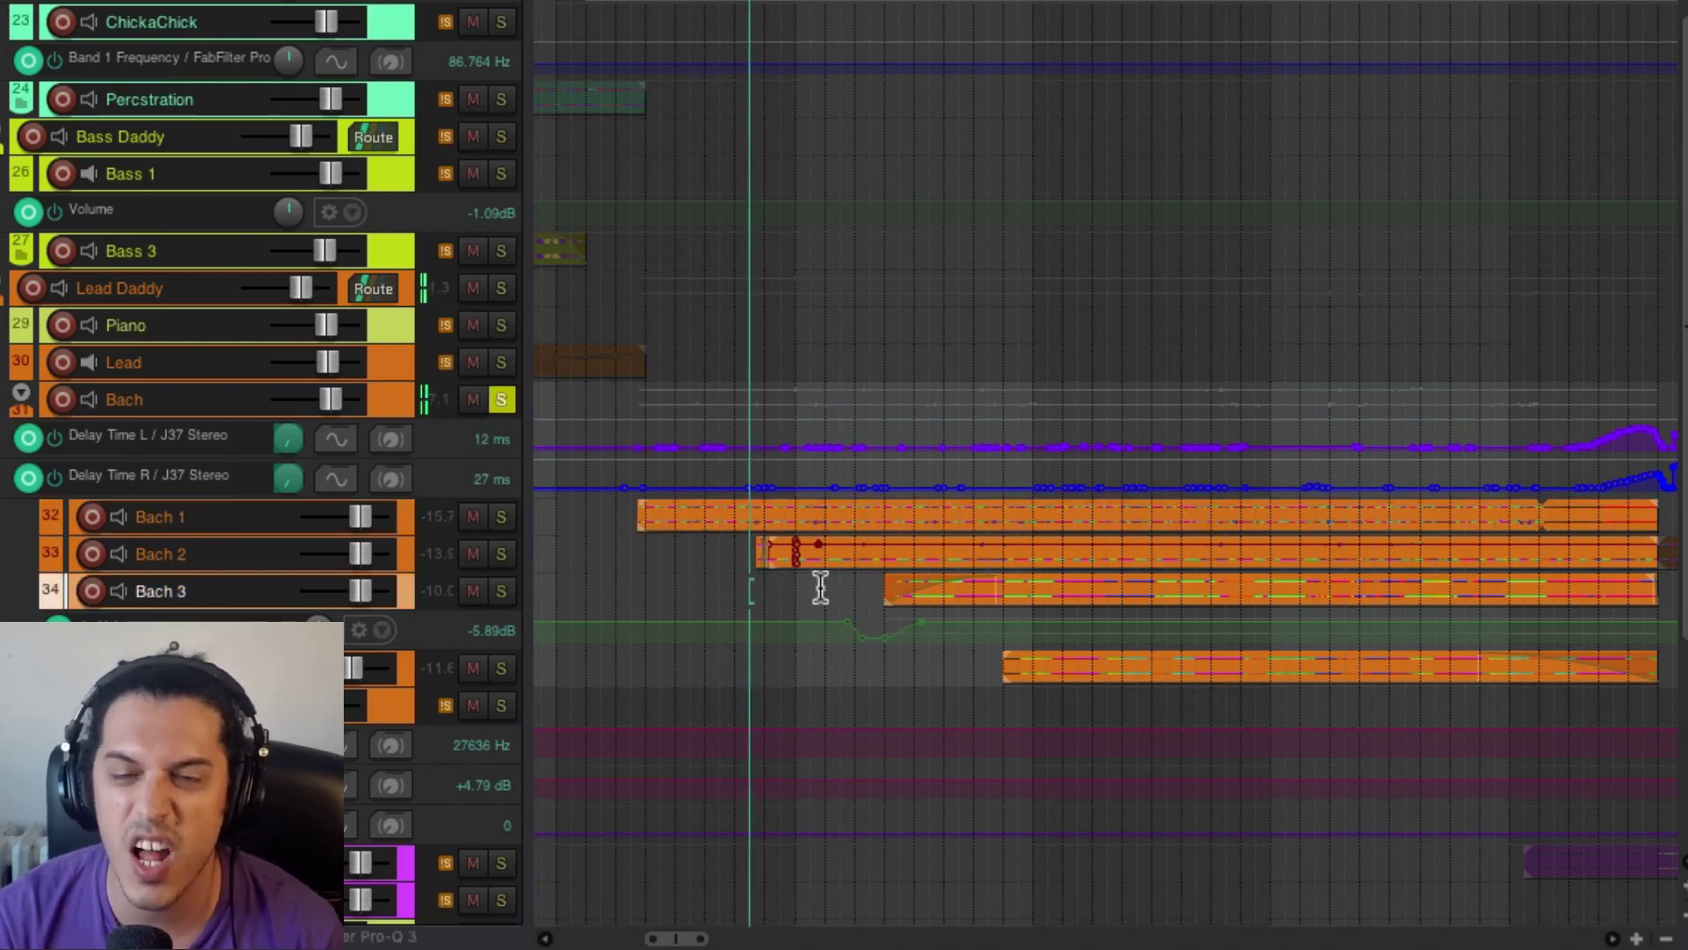
{"action": "key", "text": "space"}
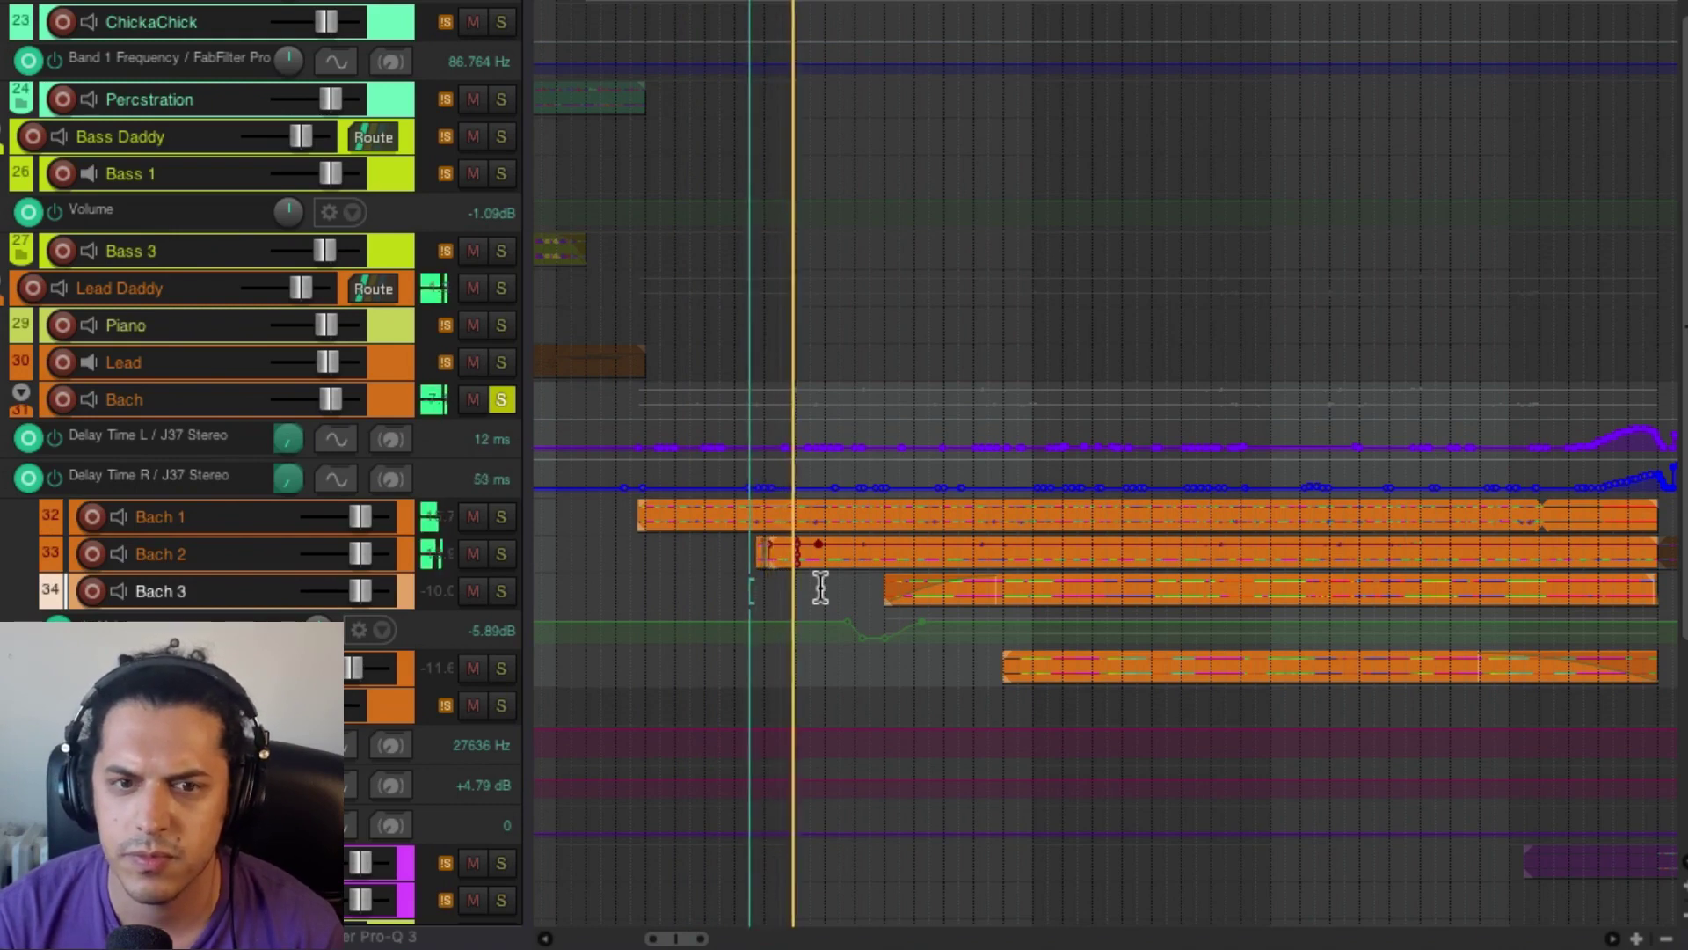
{"action": "key", "text": "space"}
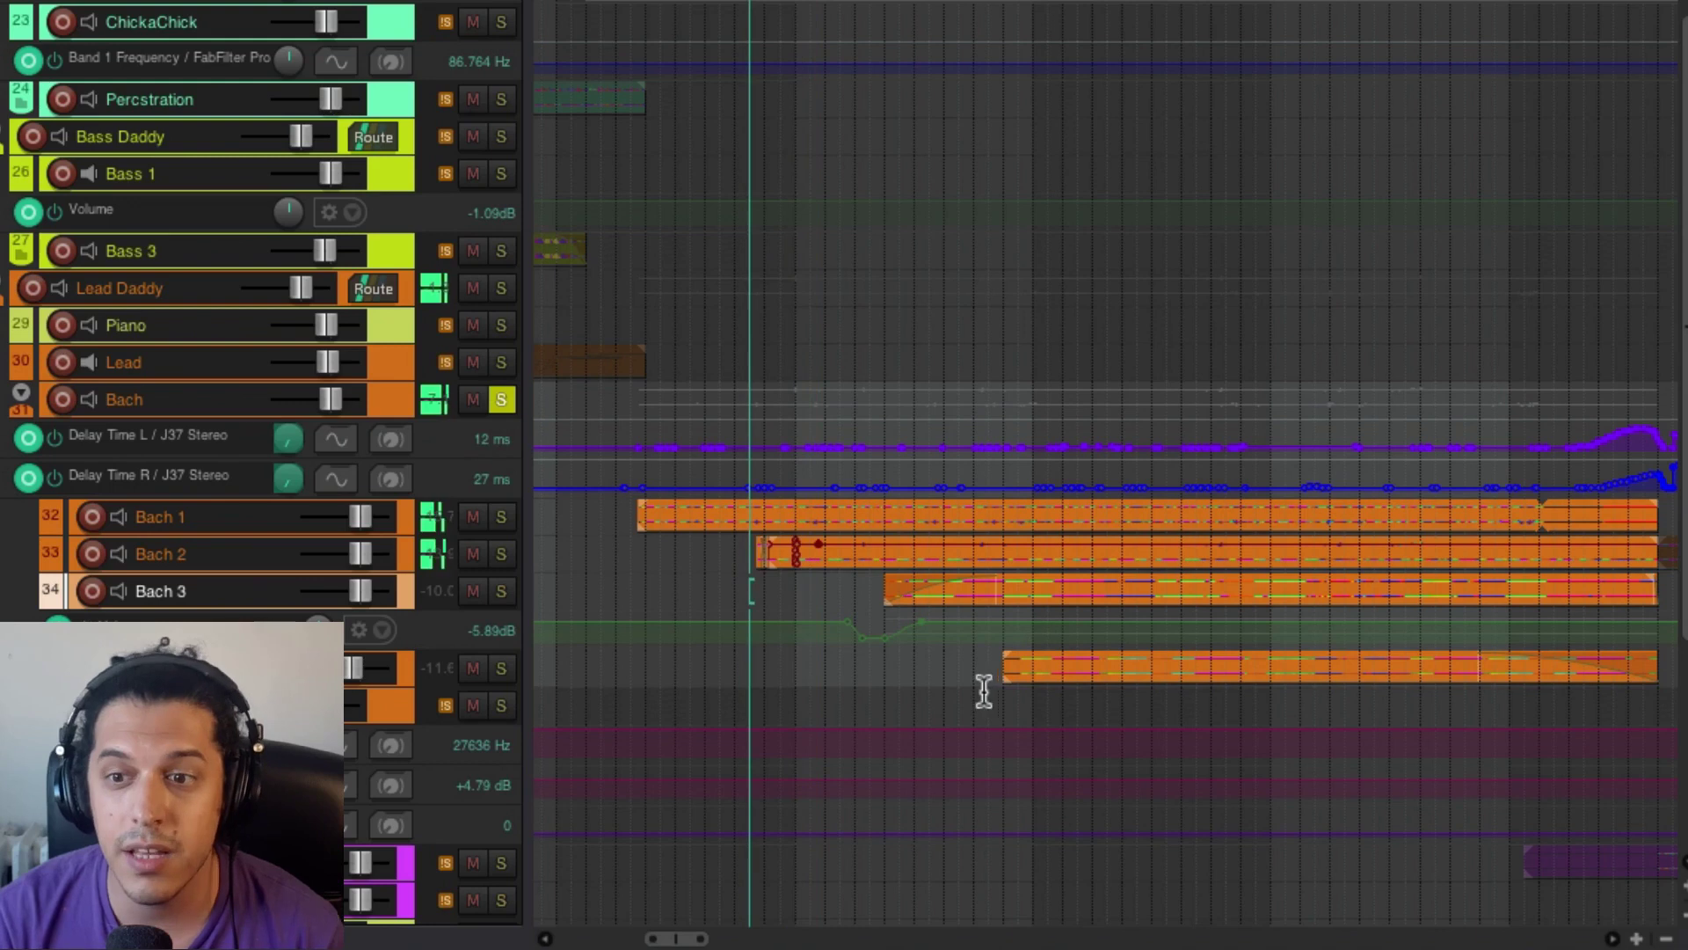
Play from where the lower Bach part begins, then select the Bach folder track.
{"action": "left_click", "coordinate": [990, 668]}
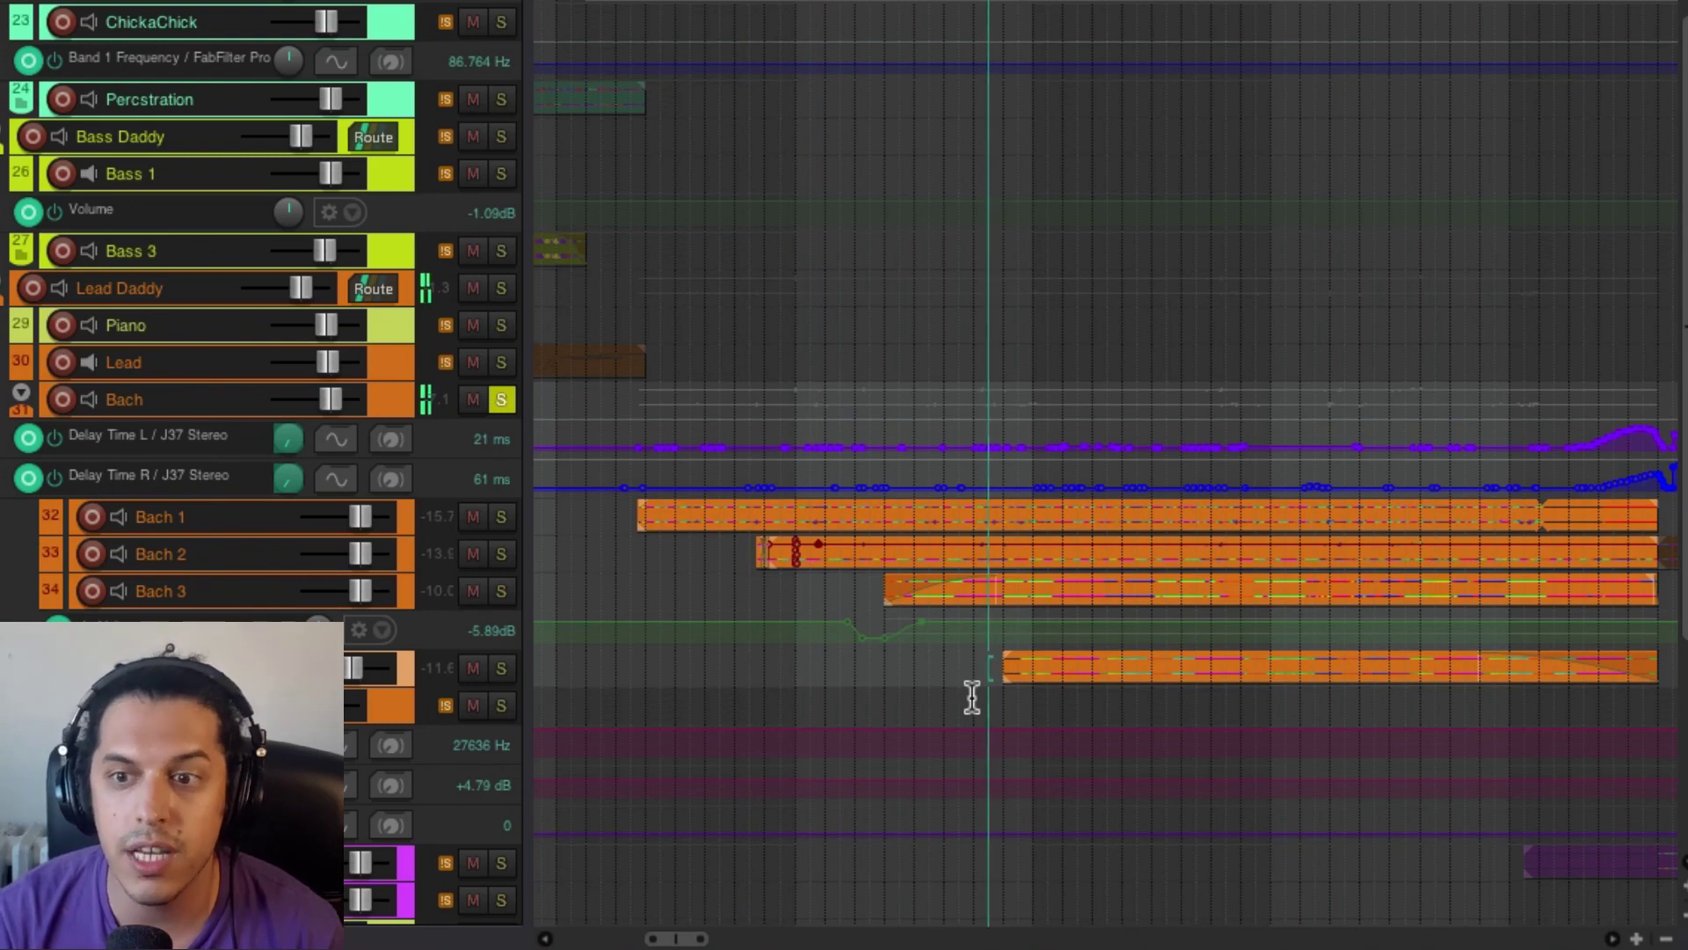
{"action": "key", "text": "space"}
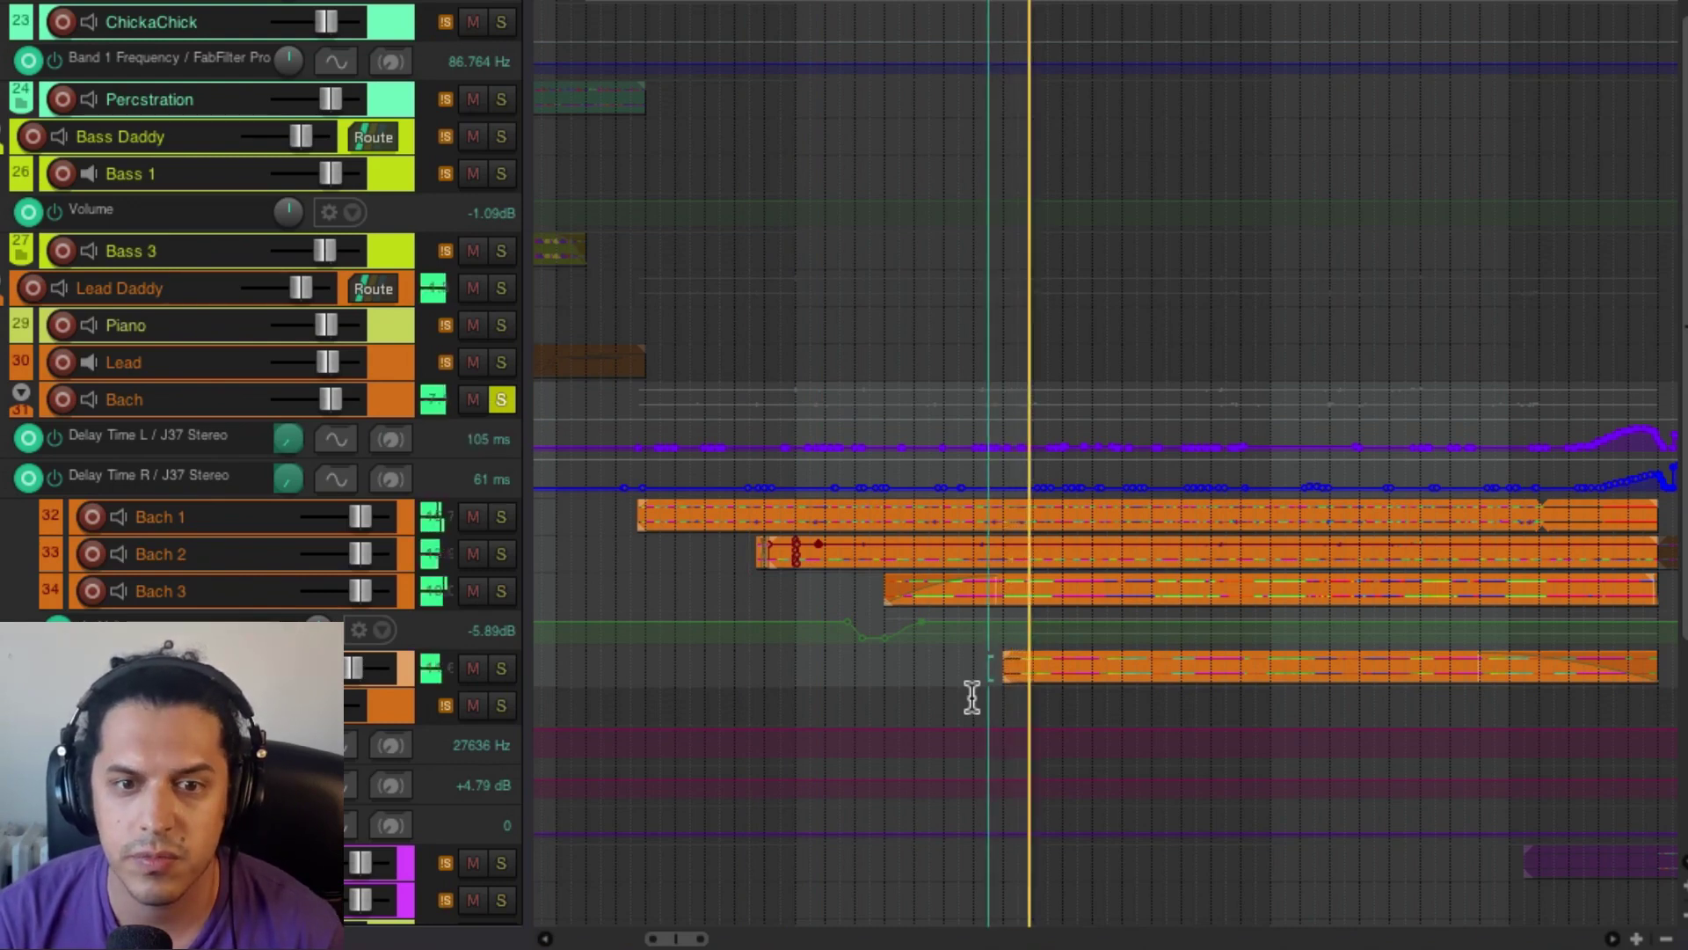
{"action": "key", "text": "space"}
{"action": "left_click", "coordinate": [384, 399]}
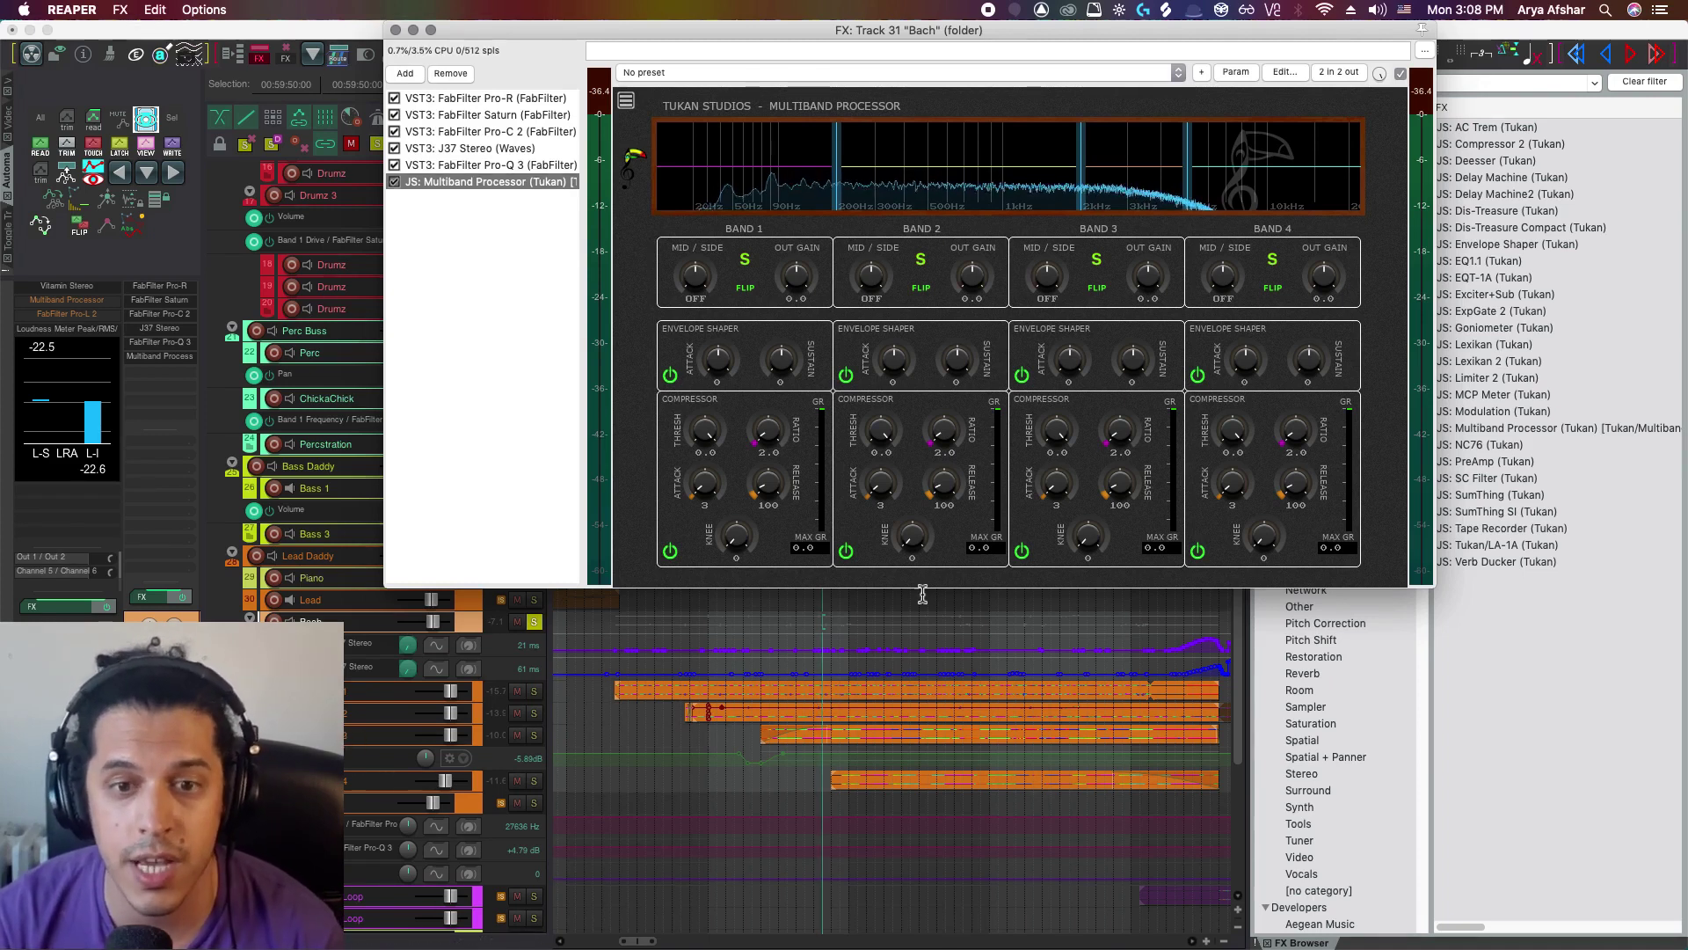
During playback, move the Bach crossovers to about 1400 Hz, 5730 Hz and 329 Hz.
{"action": "key", "text": "space"}
{"action": "key", "text": "space"}
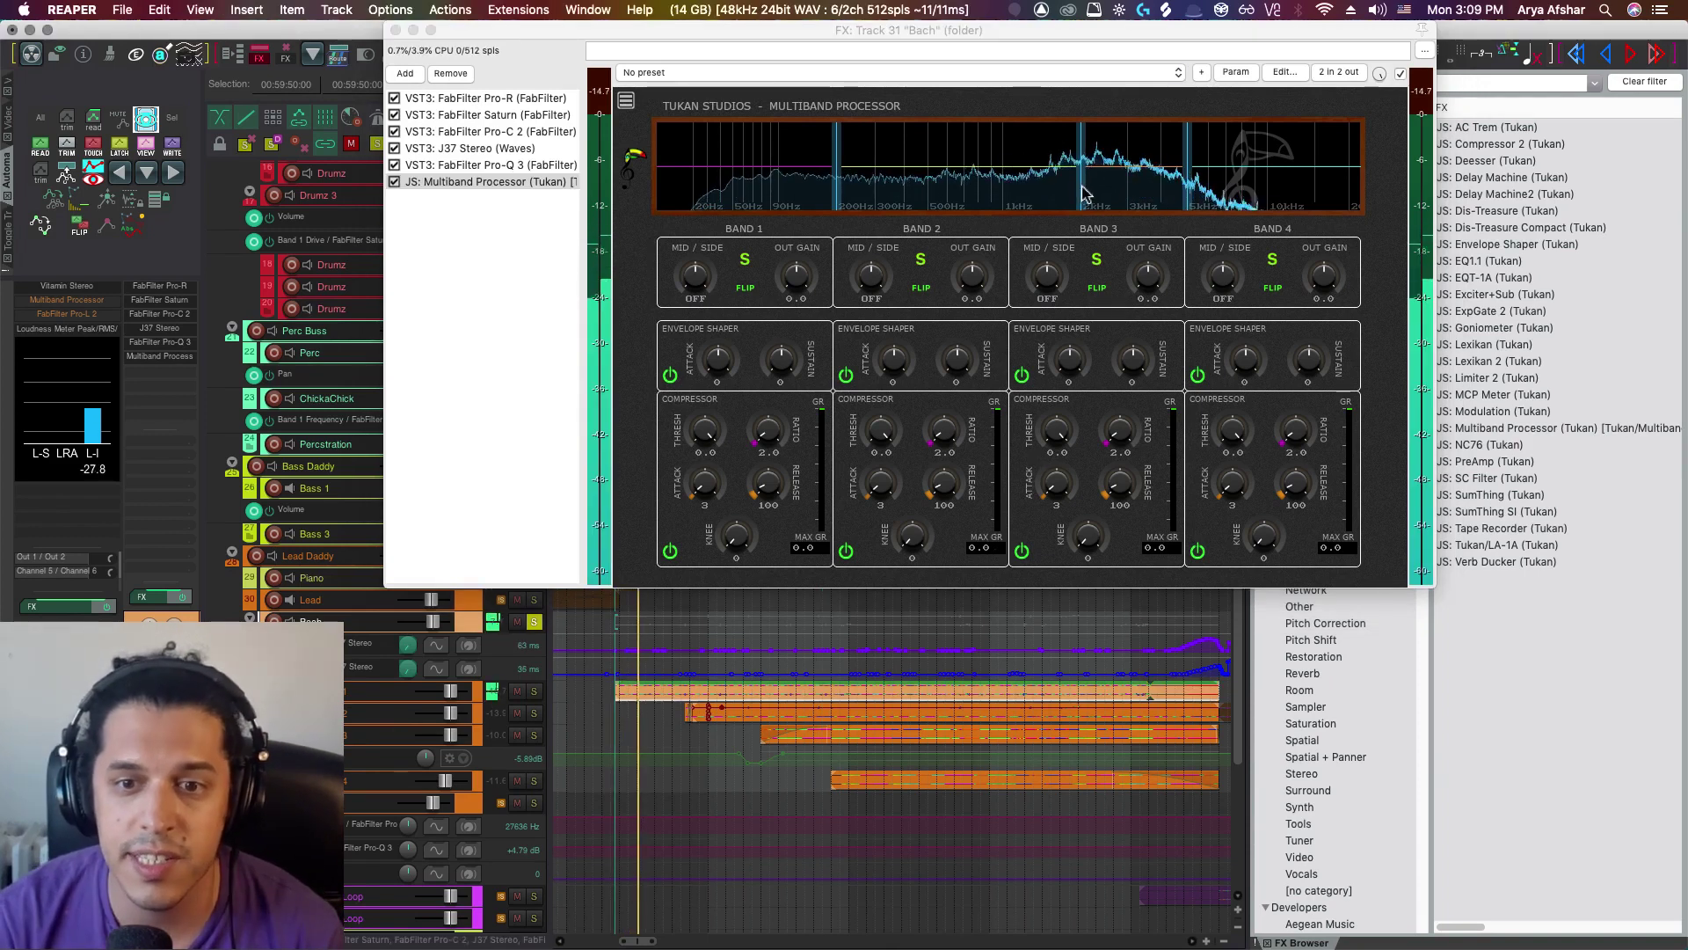
{"action": "left_click_drag", "start_coordinate": [1084, 192], "coordinate": [1055, 195]}
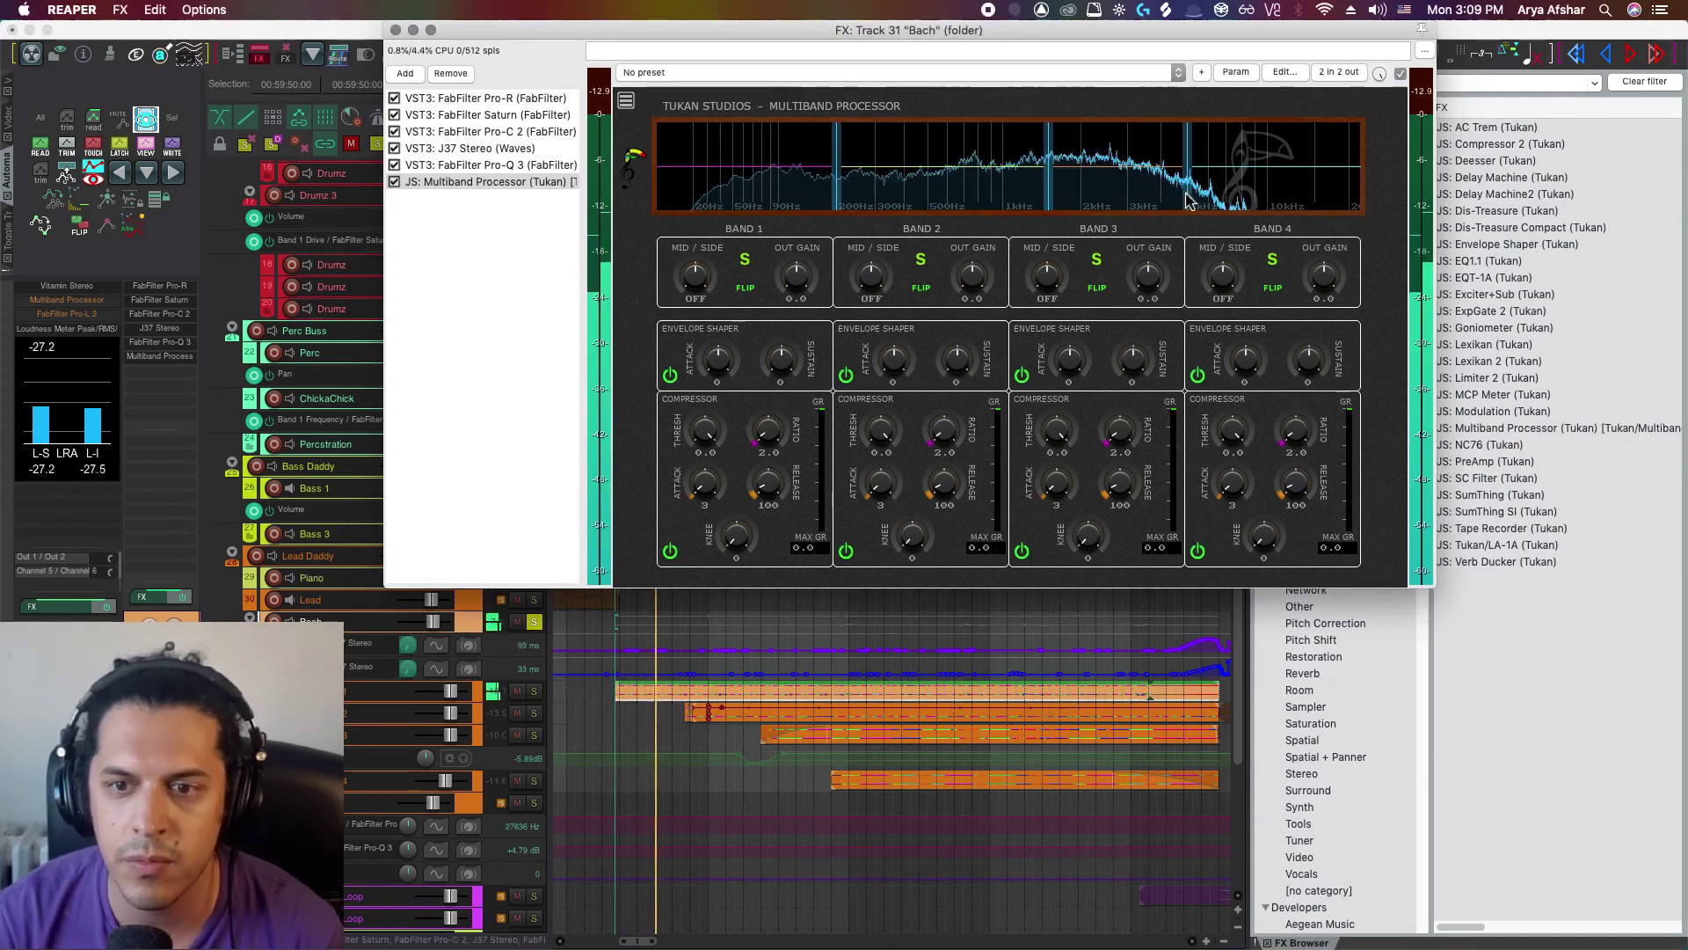
{"action": "left_click_drag", "start_coordinate": [1188, 195], "coordinate": [1209, 202]}
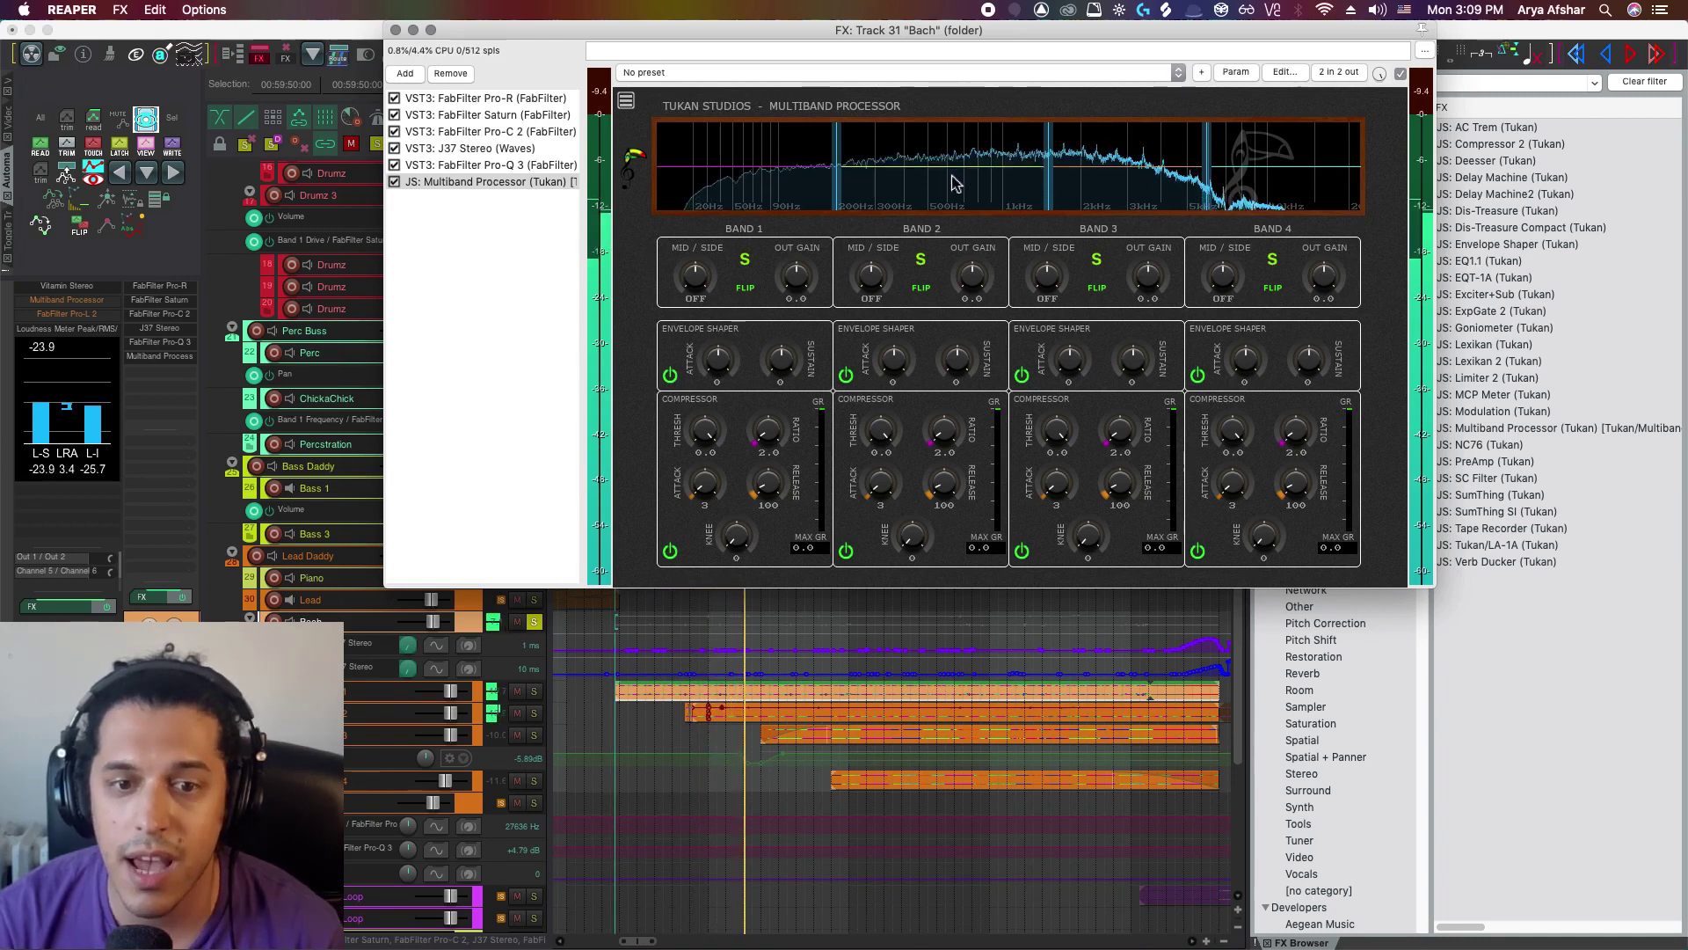
{"action": "left_click_drag", "start_coordinate": [850, 192], "coordinate": [889, 190]}
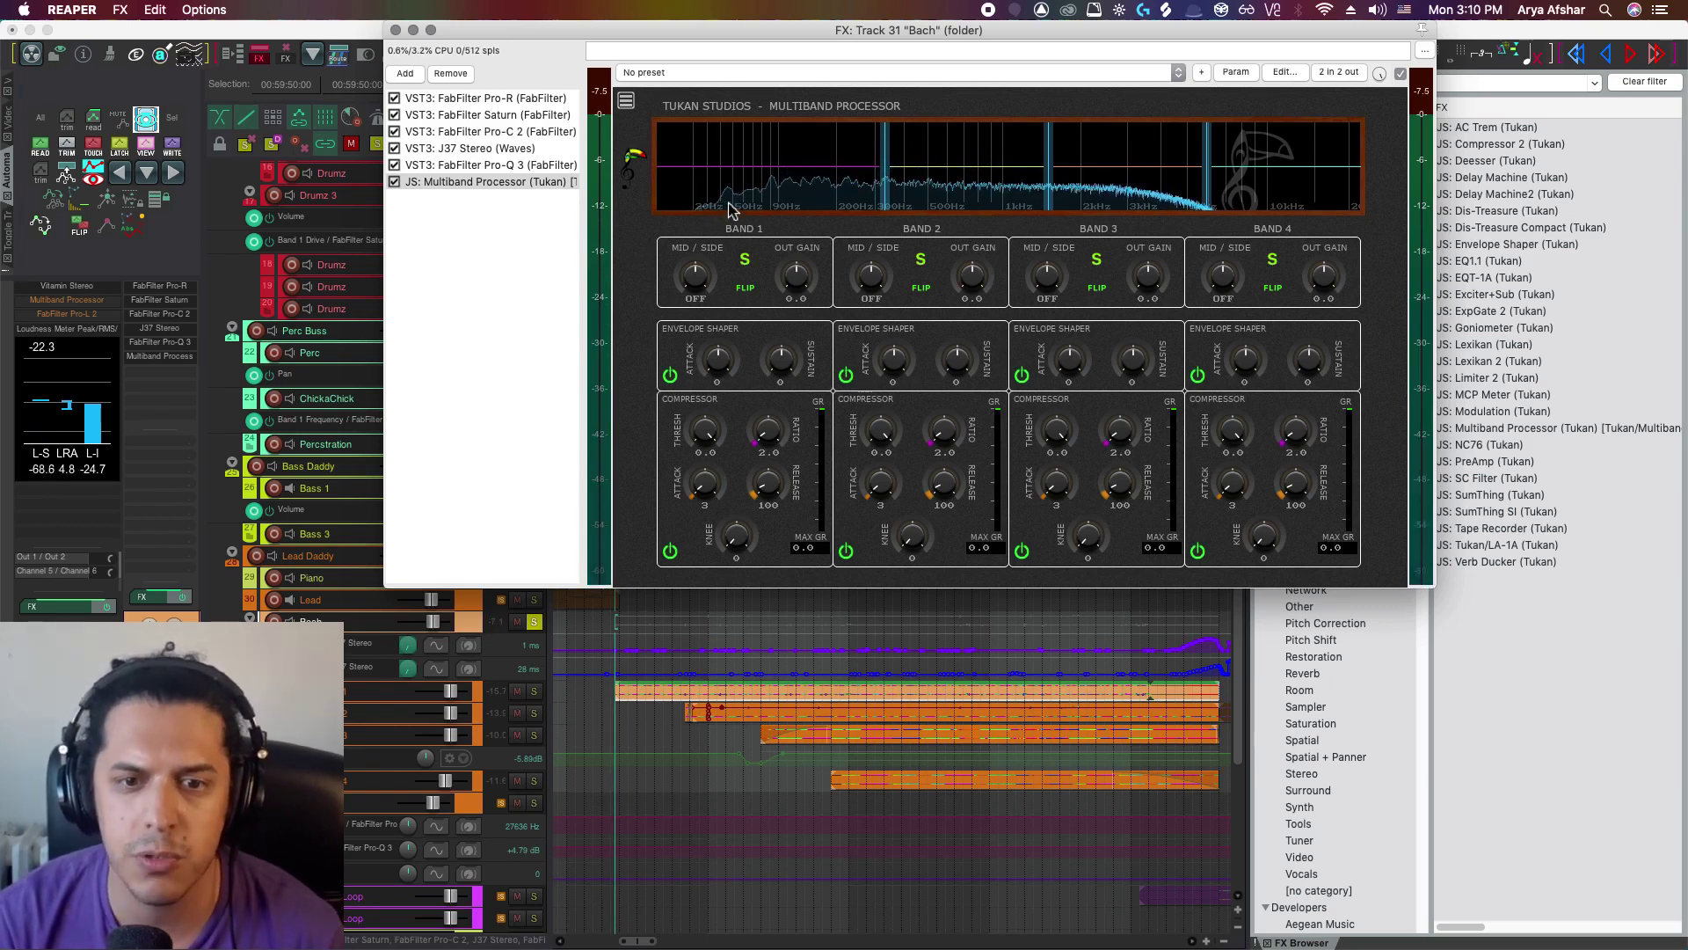
Lower all four band thresholds (Band 4 to -36), soften Band 1's knee, boost and widen Band 4.
{"action": "left_click_drag", "start_coordinate": [705, 431], "coordinate": [705, 466]}
{"action": "left_click_drag", "start_coordinate": [736, 537], "coordinate": [736, 510]}
{"action": "left_click_drag", "start_coordinate": [881, 431], "coordinate": [880, 475]}
{"action": "left_click_drag", "start_coordinate": [1056, 431], "coordinate": [1056, 479]}
{"action": "left_click_drag", "start_coordinate": [1232, 431], "coordinate": [1240, 501]}
{"action": "left_click_drag", "start_coordinate": [1324, 290], "coordinate": [1330, 278]}
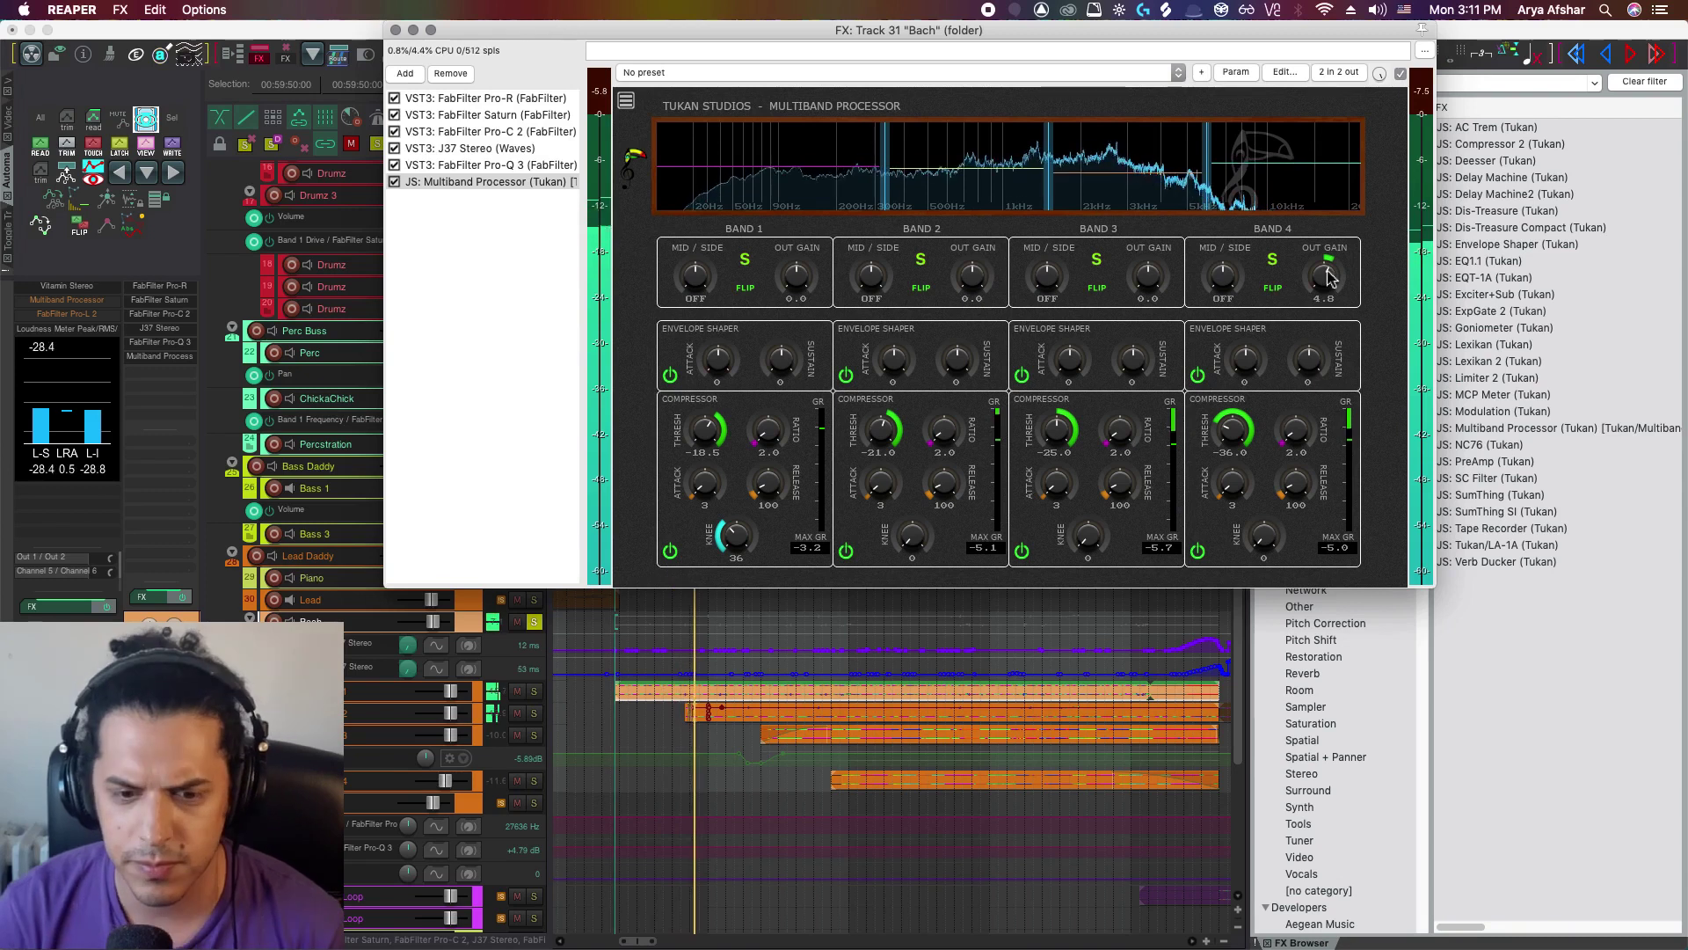
{"action": "left_click_drag", "start_coordinate": [1224, 280], "coordinate": [1237, 349]}
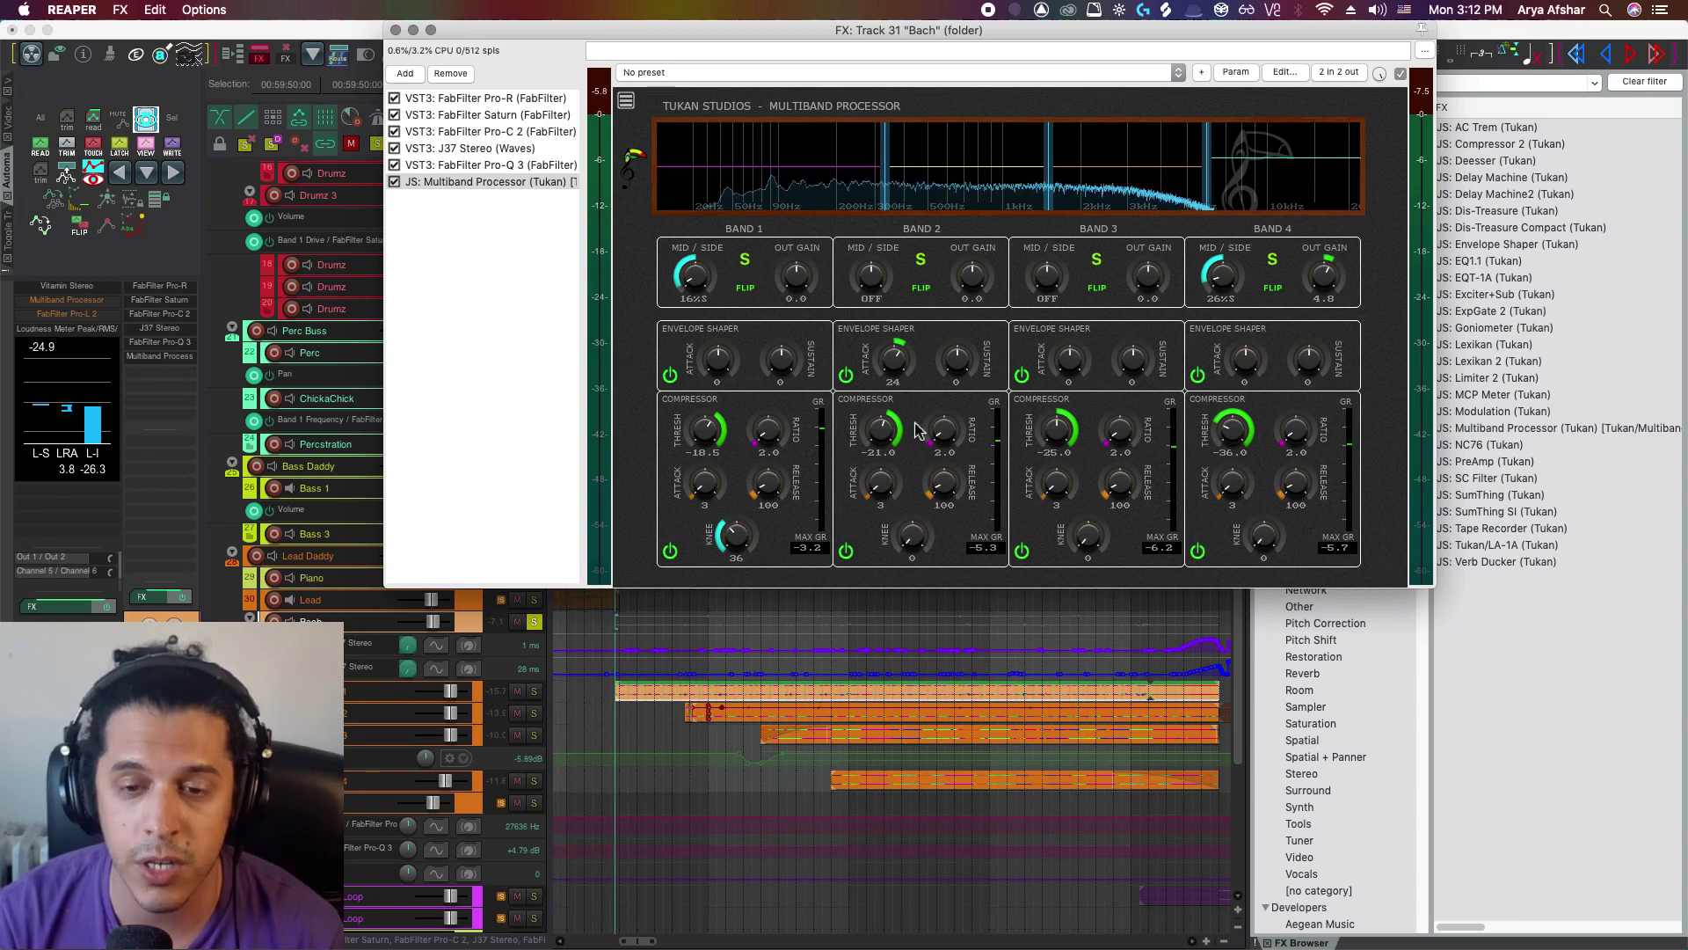
Flip the compressor/shaper order on Bands 2 and 3, set Band 3 attack to -24 and Band 2 to 32.
{"action": "left_click", "coordinate": [917, 327]}
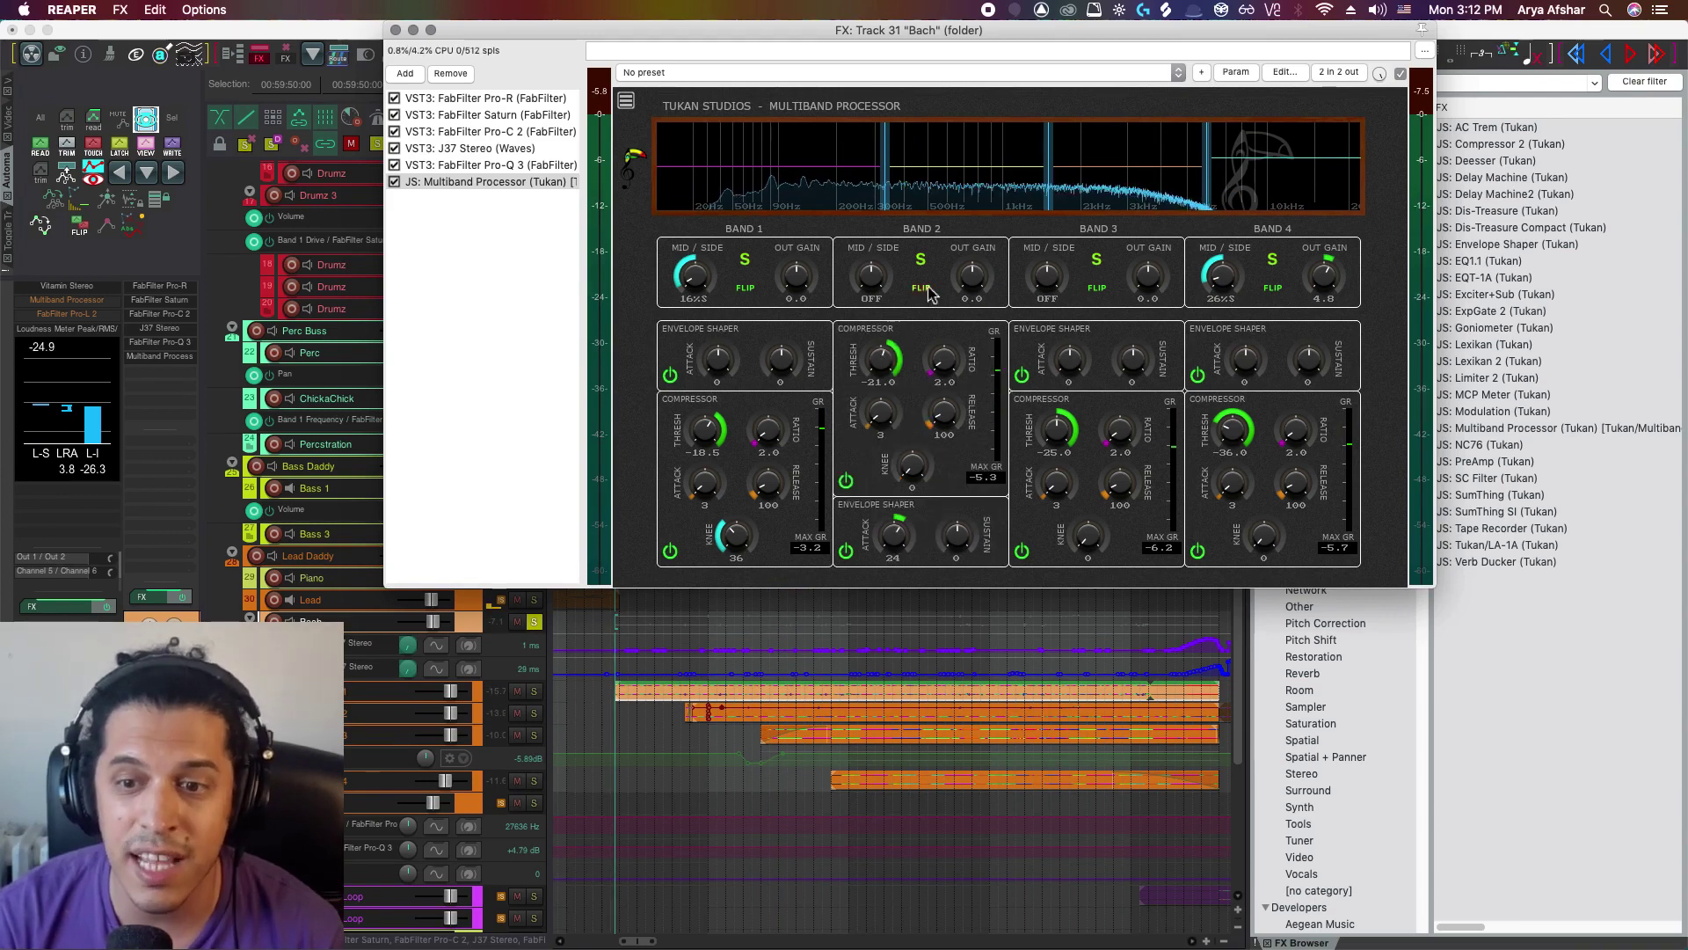
{"action": "left_click", "coordinate": [1101, 288]}
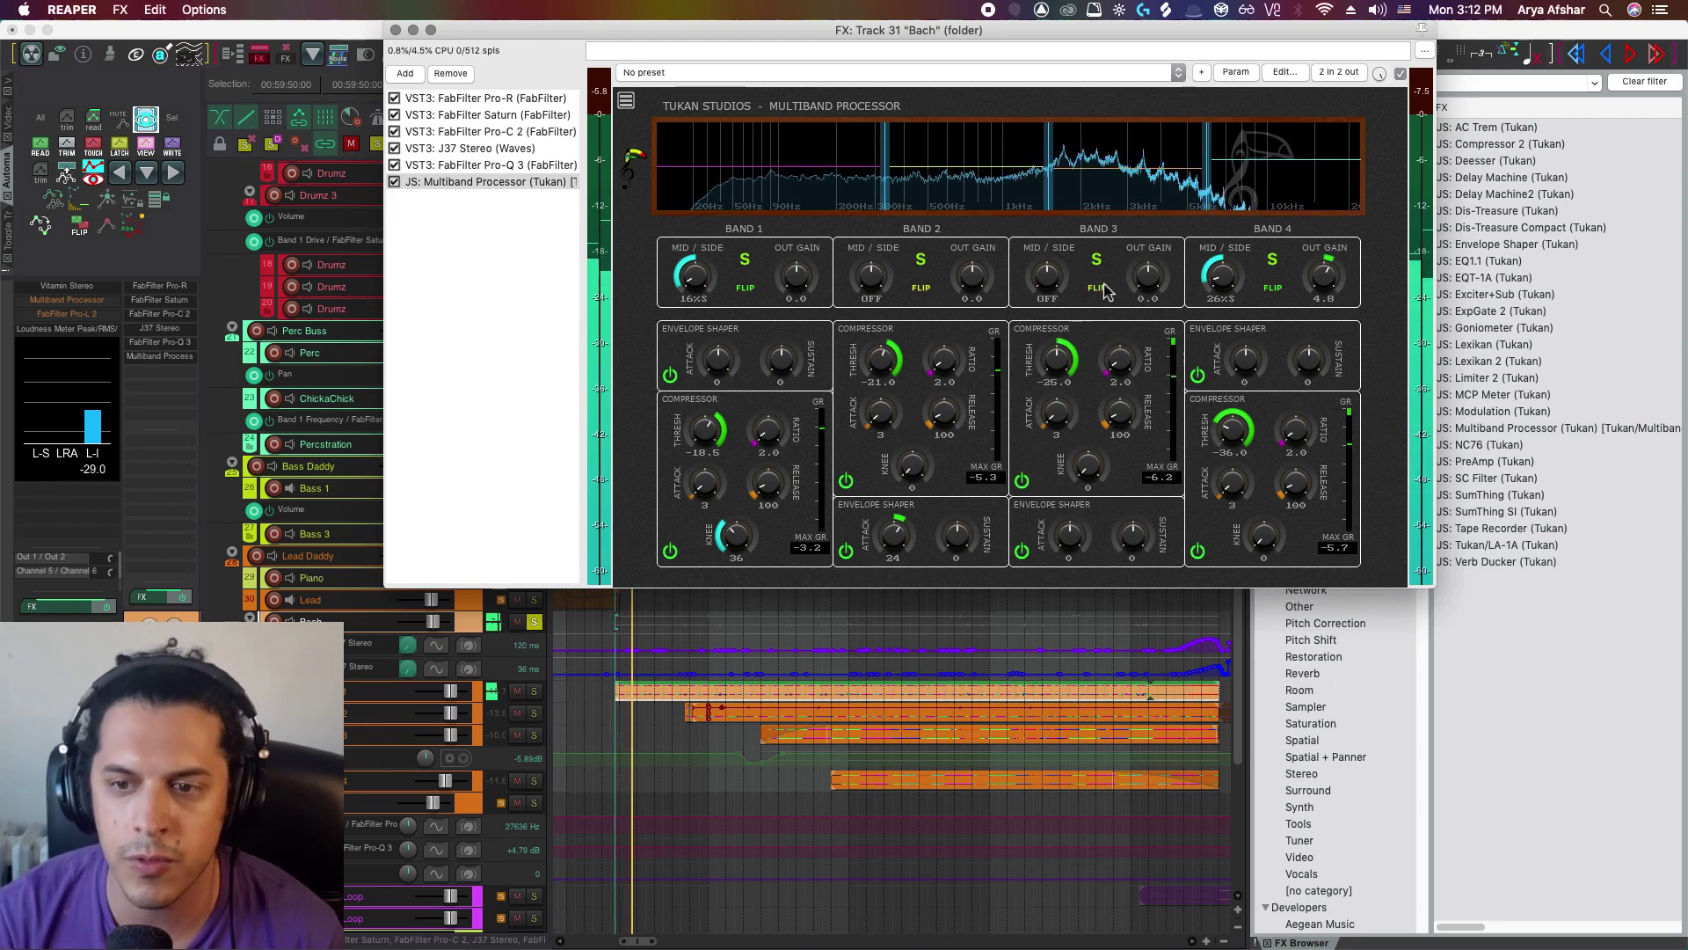
{"action": "left_click_drag", "start_coordinate": [1070, 538], "coordinate": [1071, 551]}
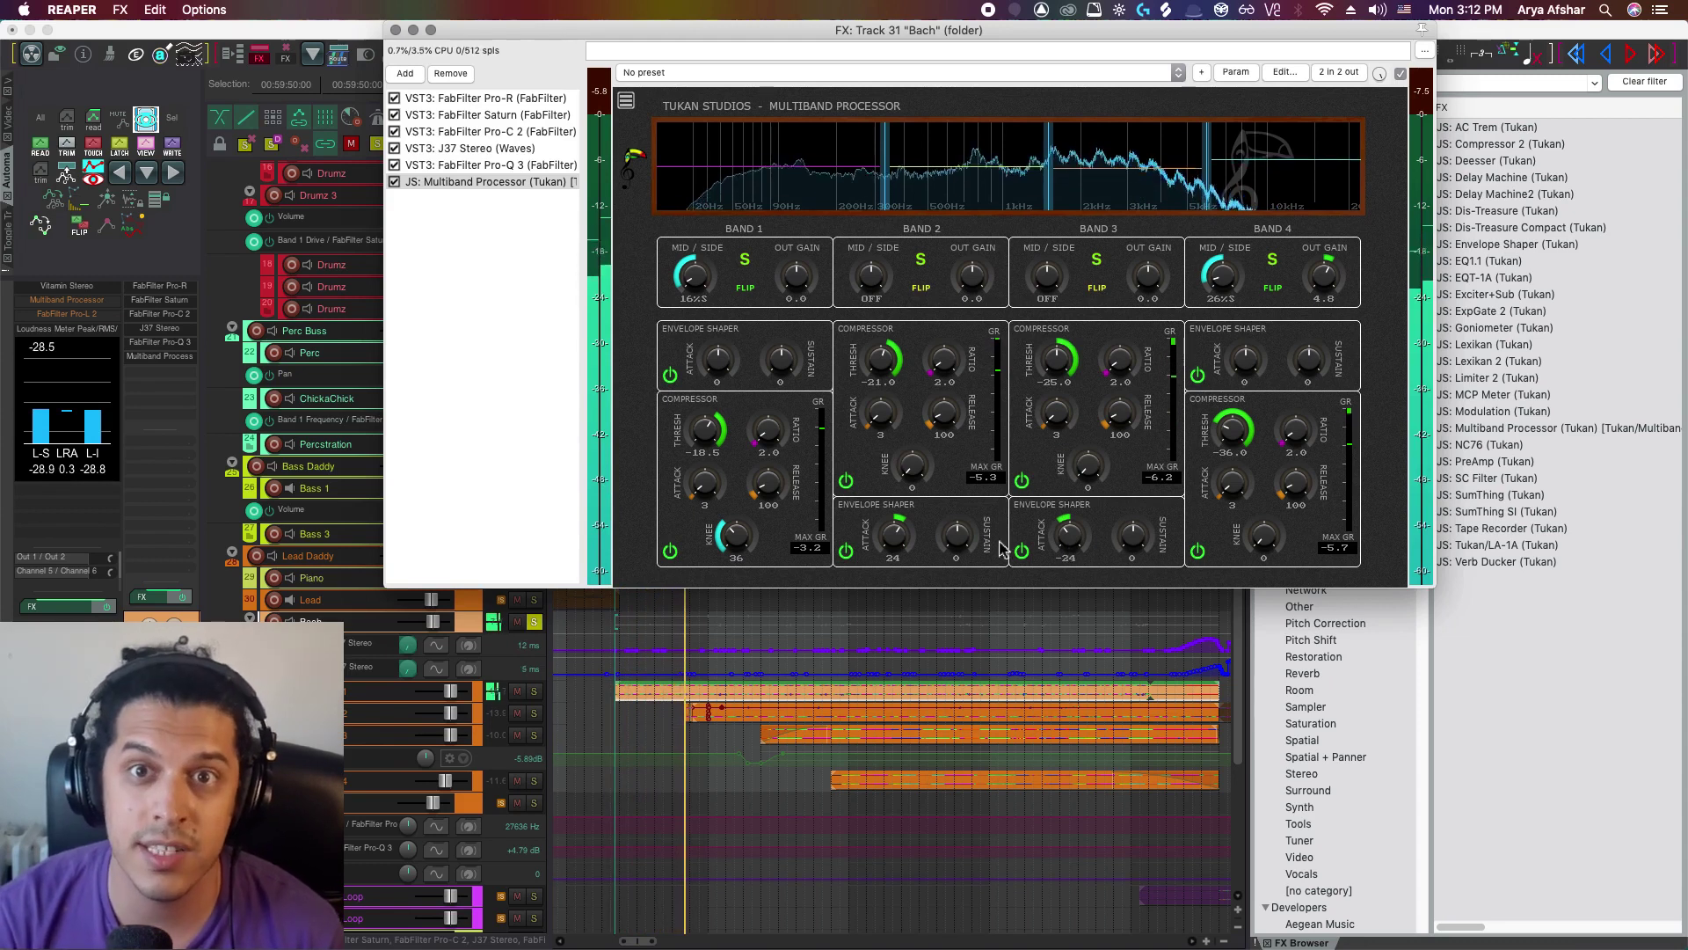
{"action": "left_click_drag", "start_coordinate": [895, 542], "coordinate": [901, 541]}
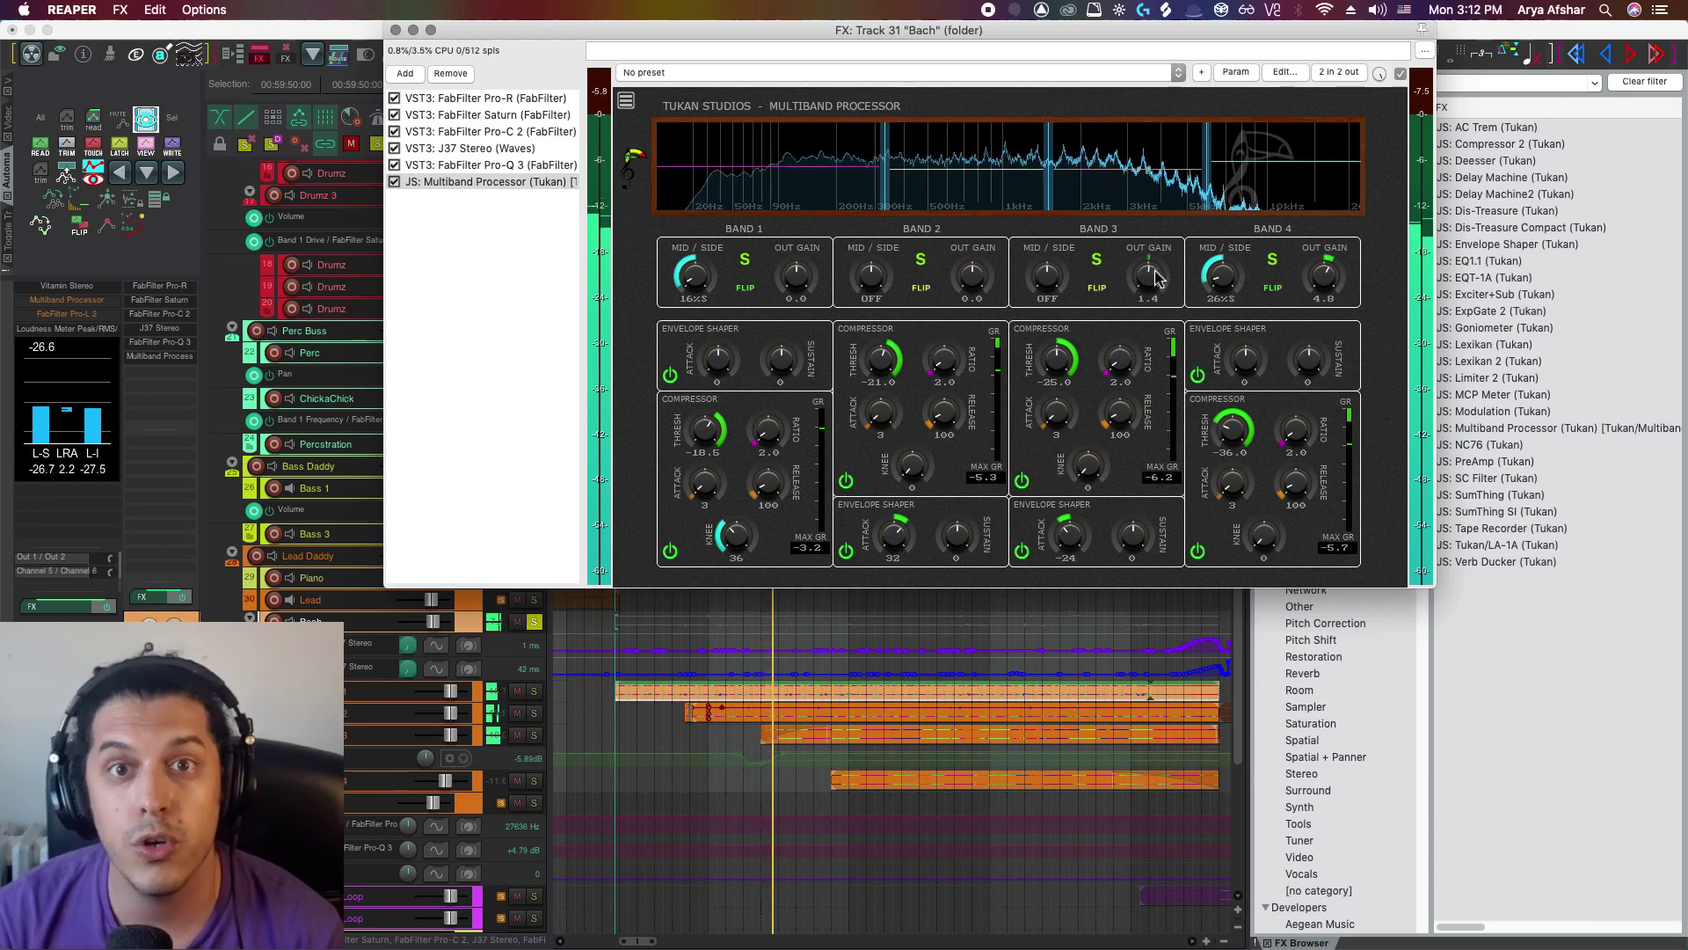
Set the band output gains to 3.4, 4.8, 6.2 and 7.7, with Band 4 Mid/Side at 22%S.
{"action": "scroll", "coordinate": [1155, 273], "scroll_direction": "up", "scroll_amount": 3}
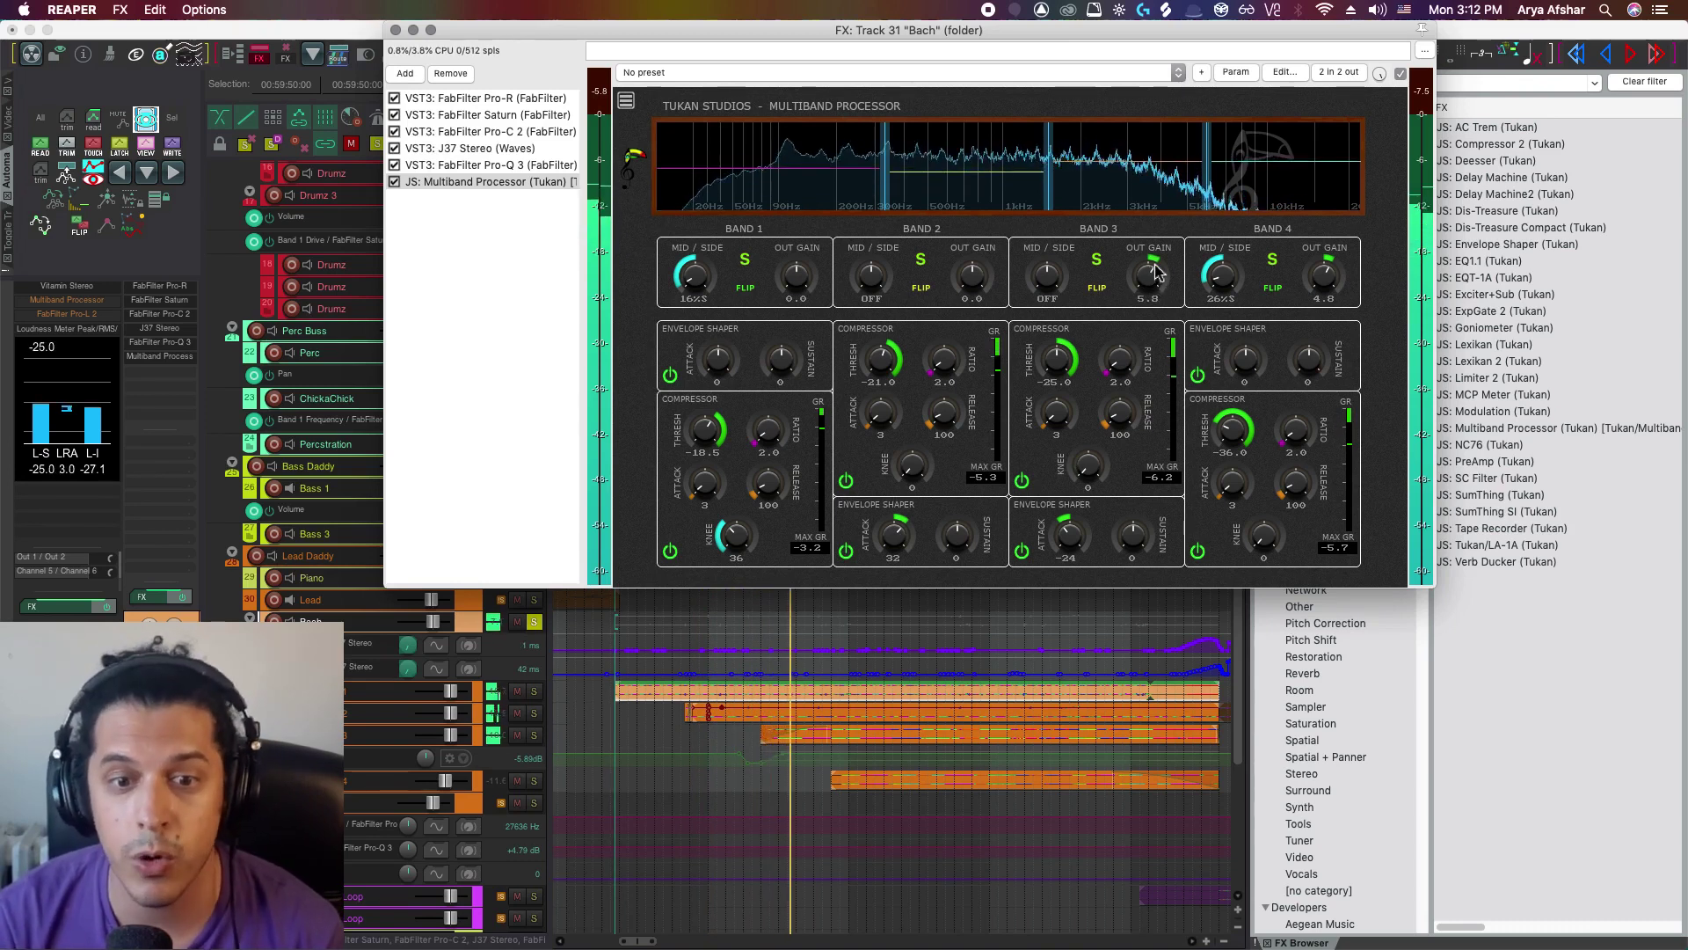
{"action": "scroll", "coordinate": [974, 276], "scroll_direction": "up", "scroll_amount": 5}
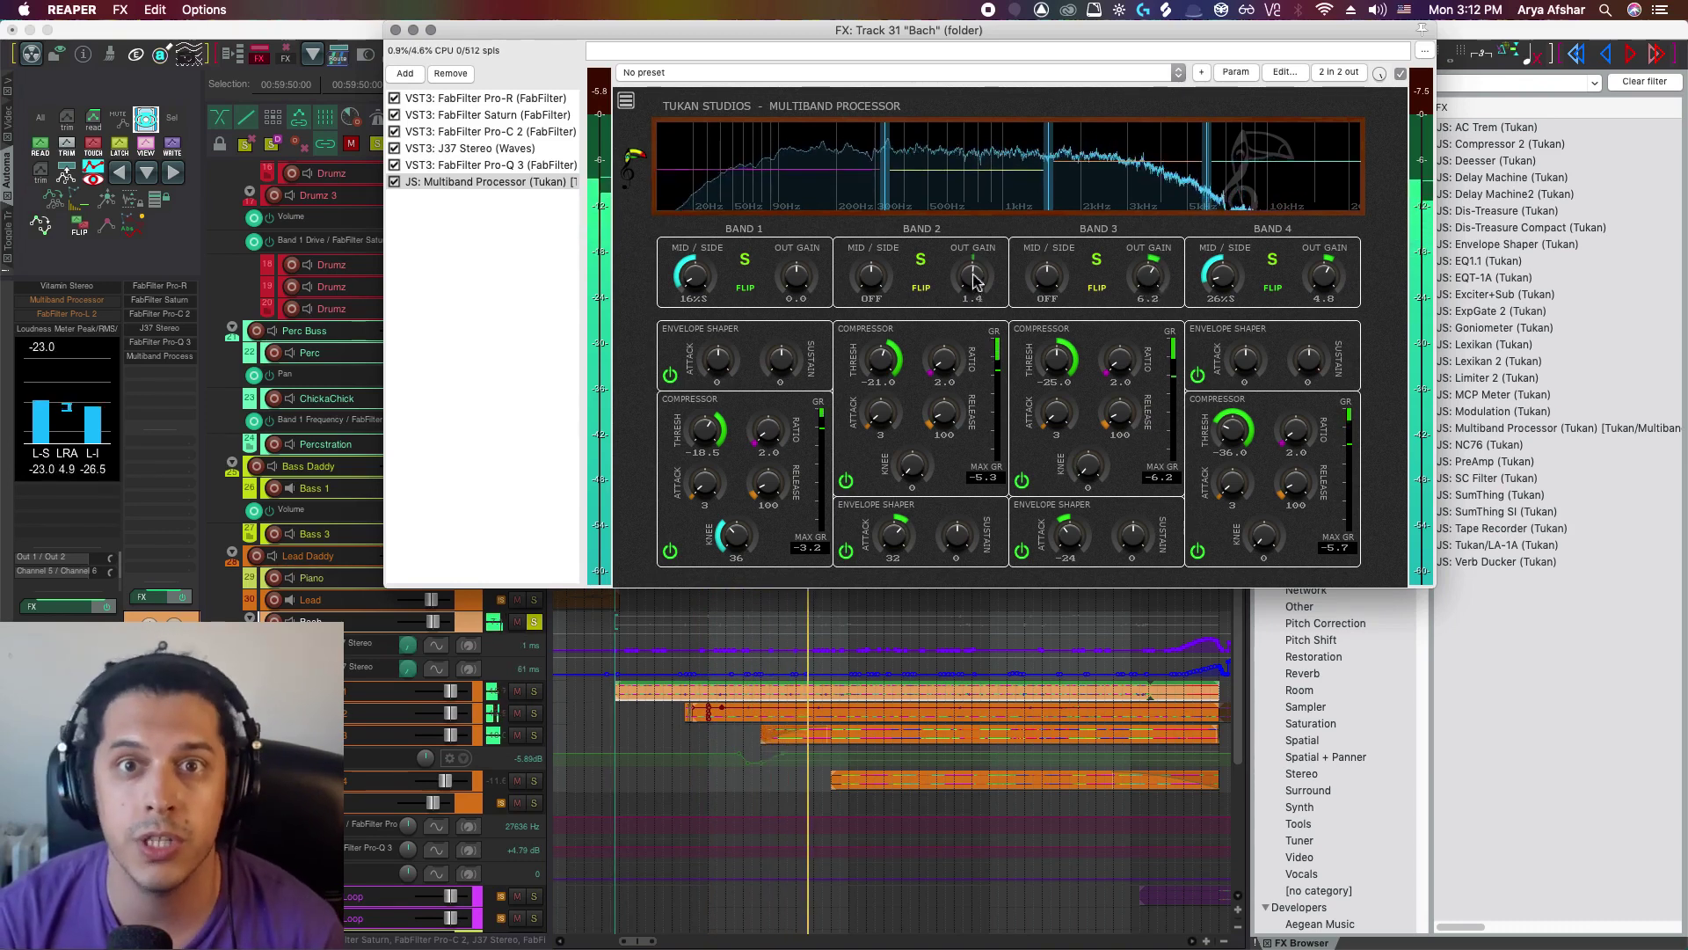
{"action": "scroll", "coordinate": [974, 275], "scroll_direction": "up", "scroll_amount": 2}
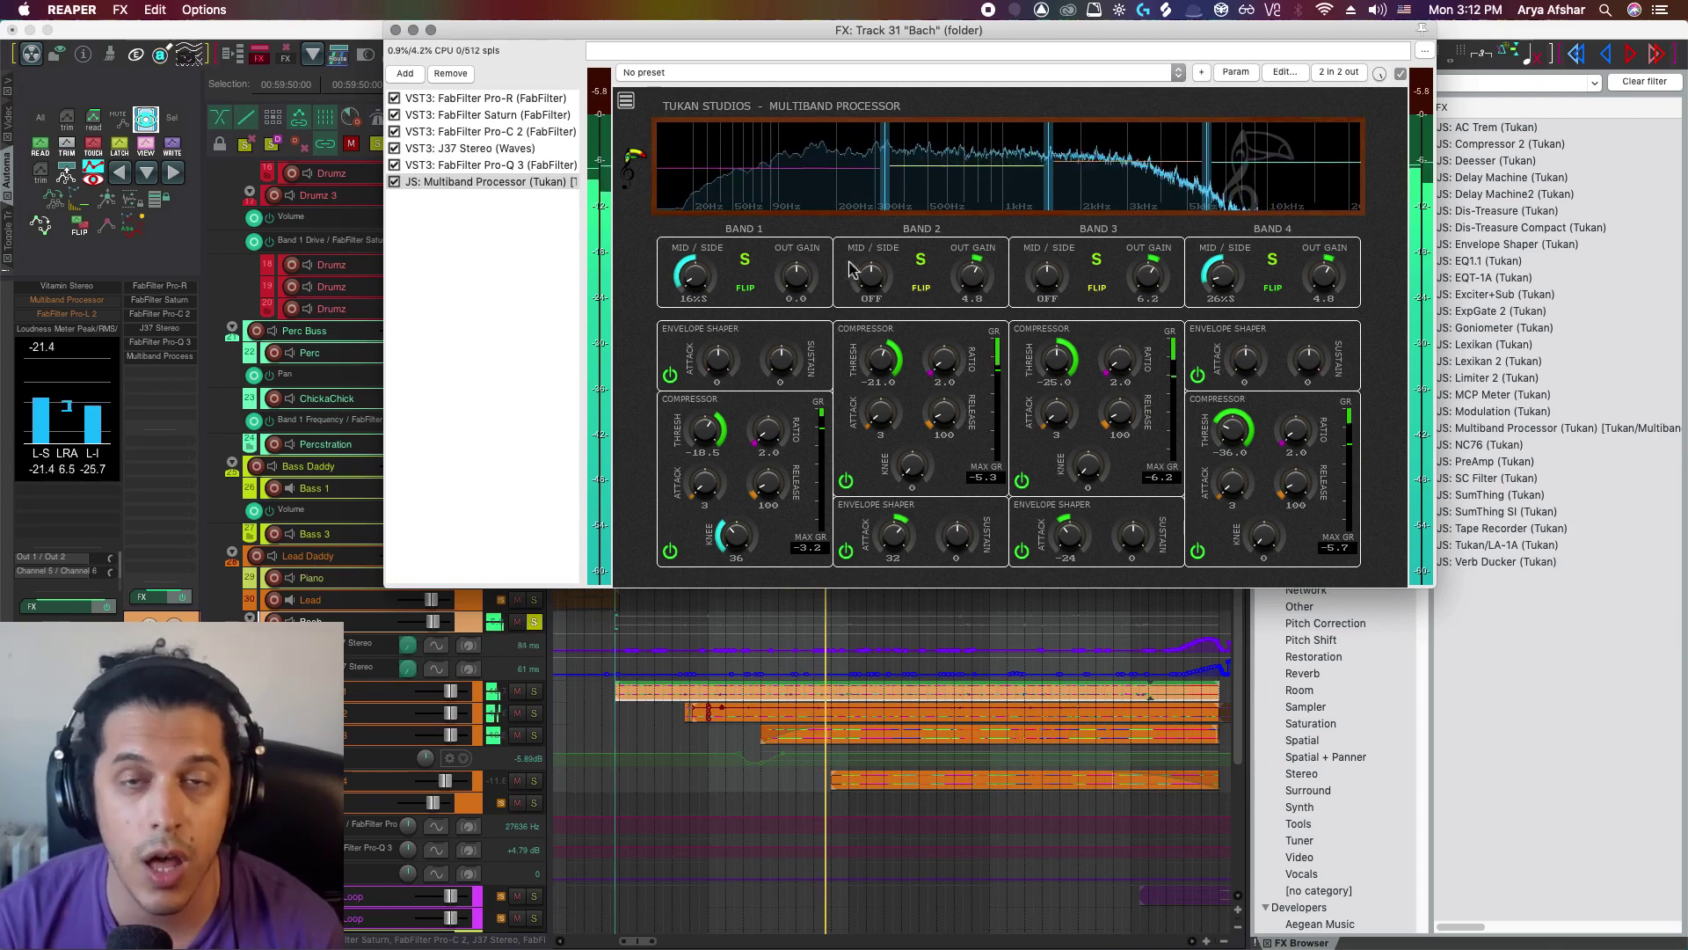
{"action": "scroll", "coordinate": [796, 277], "scroll_direction": "up", "scroll_amount": 3}
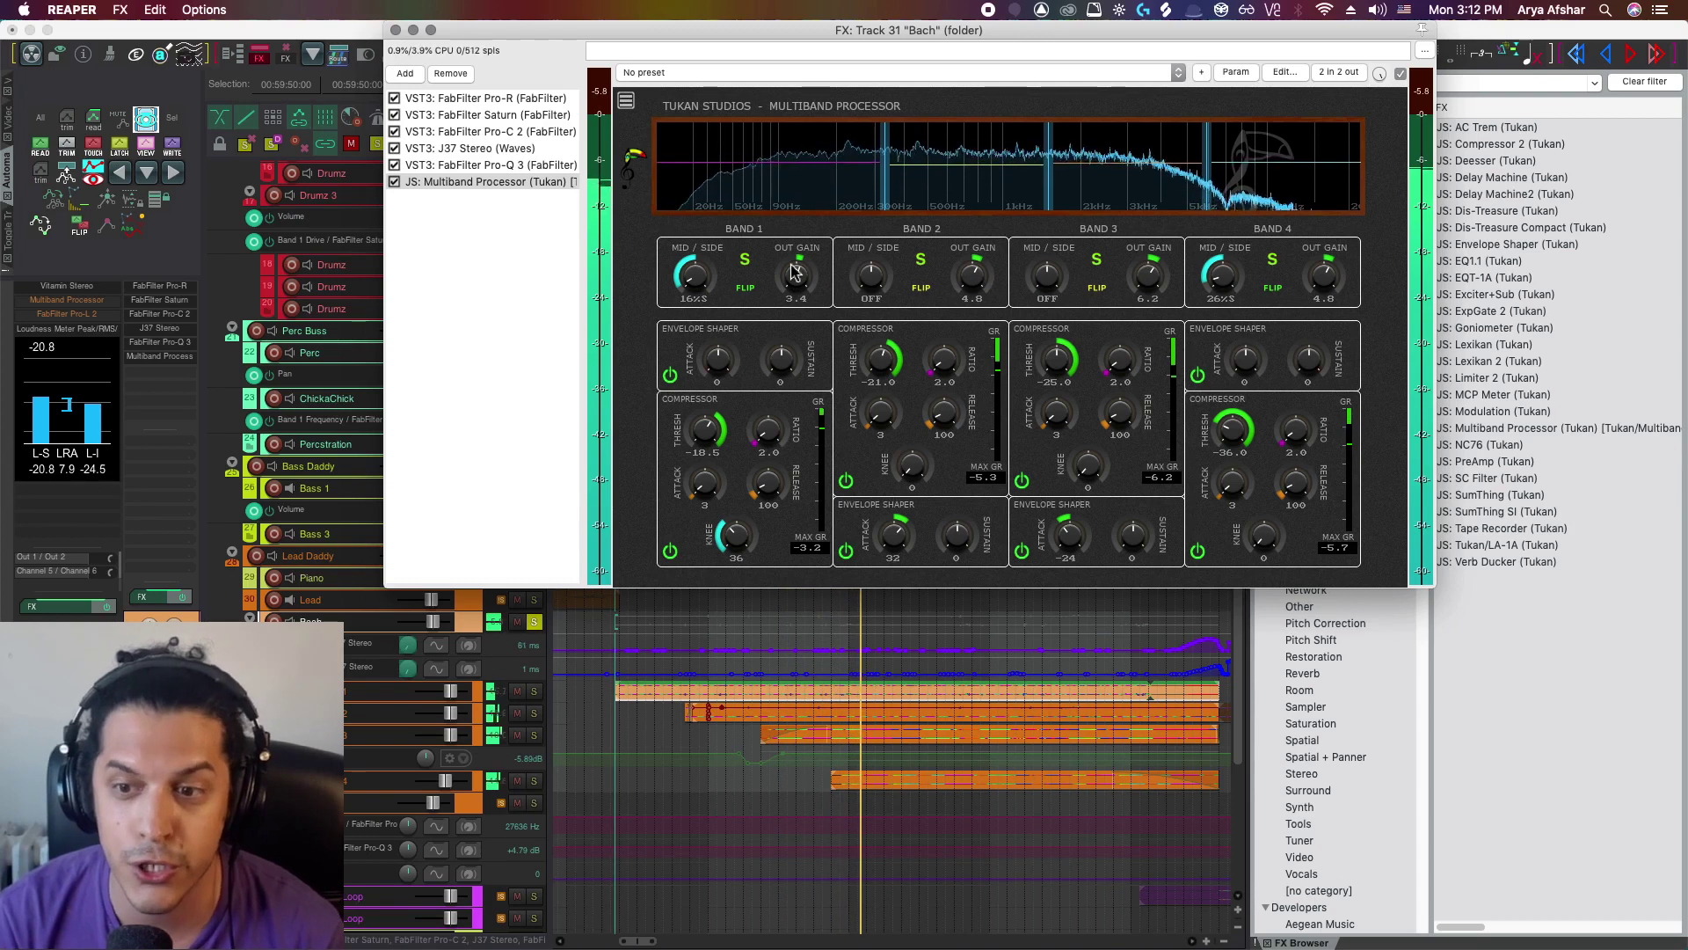
{"action": "scroll", "coordinate": [1323, 277], "scroll_direction": "up", "scroll_amount": 3}
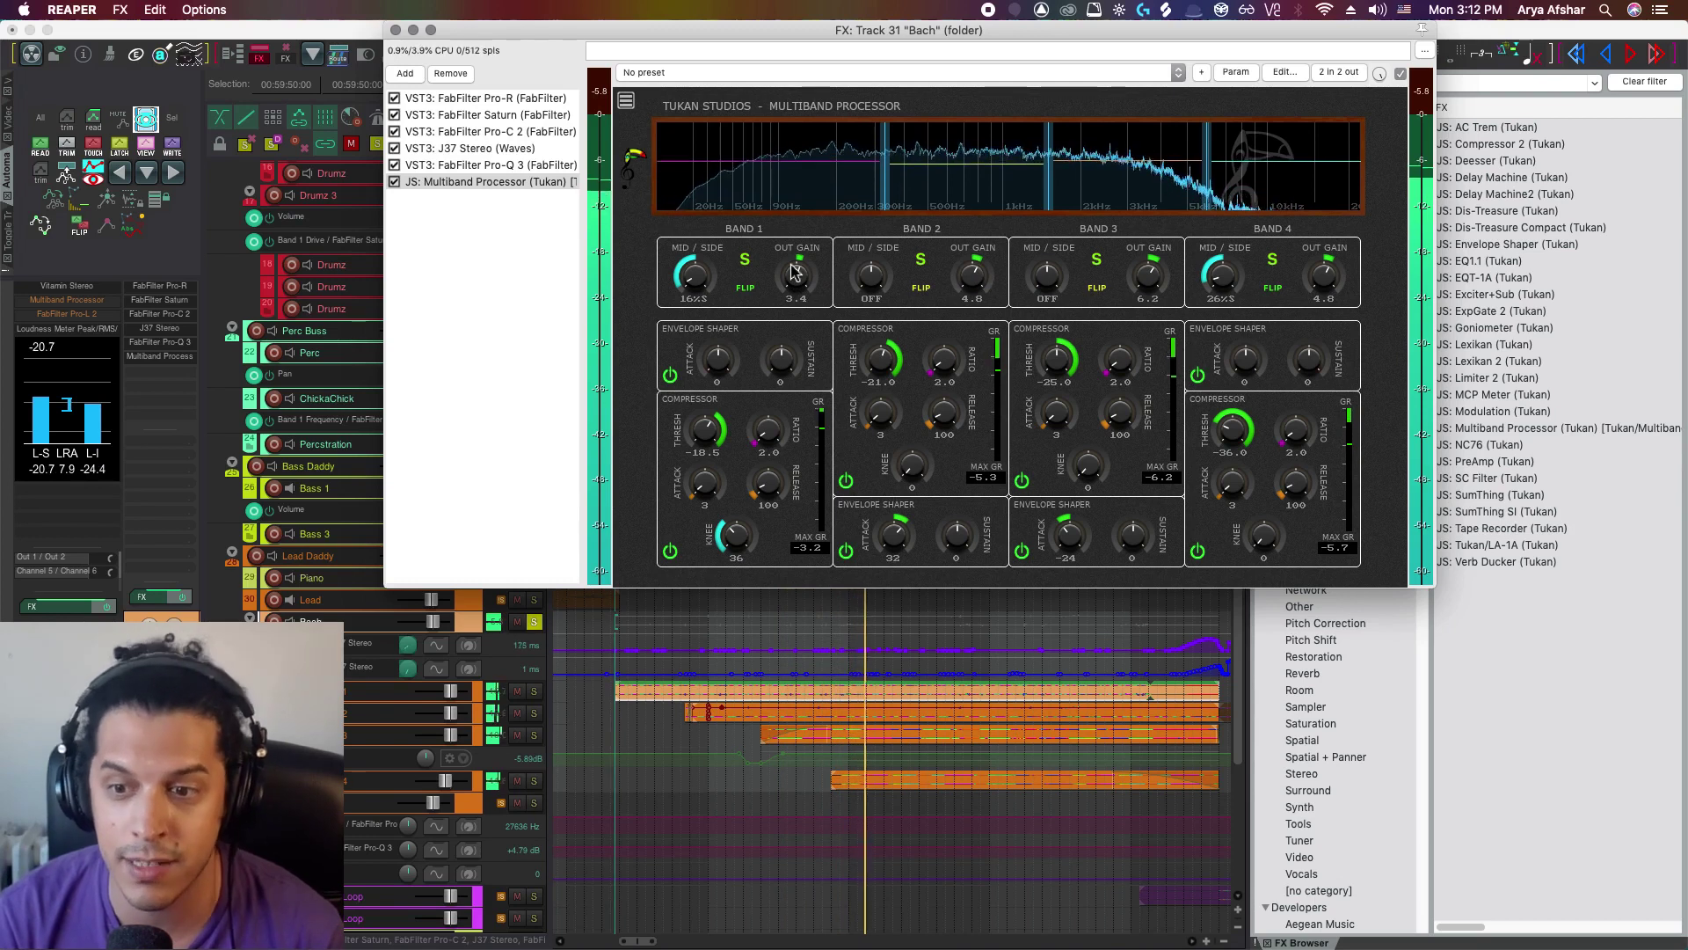
{"action": "left_click", "coordinate": [1401, 74]}
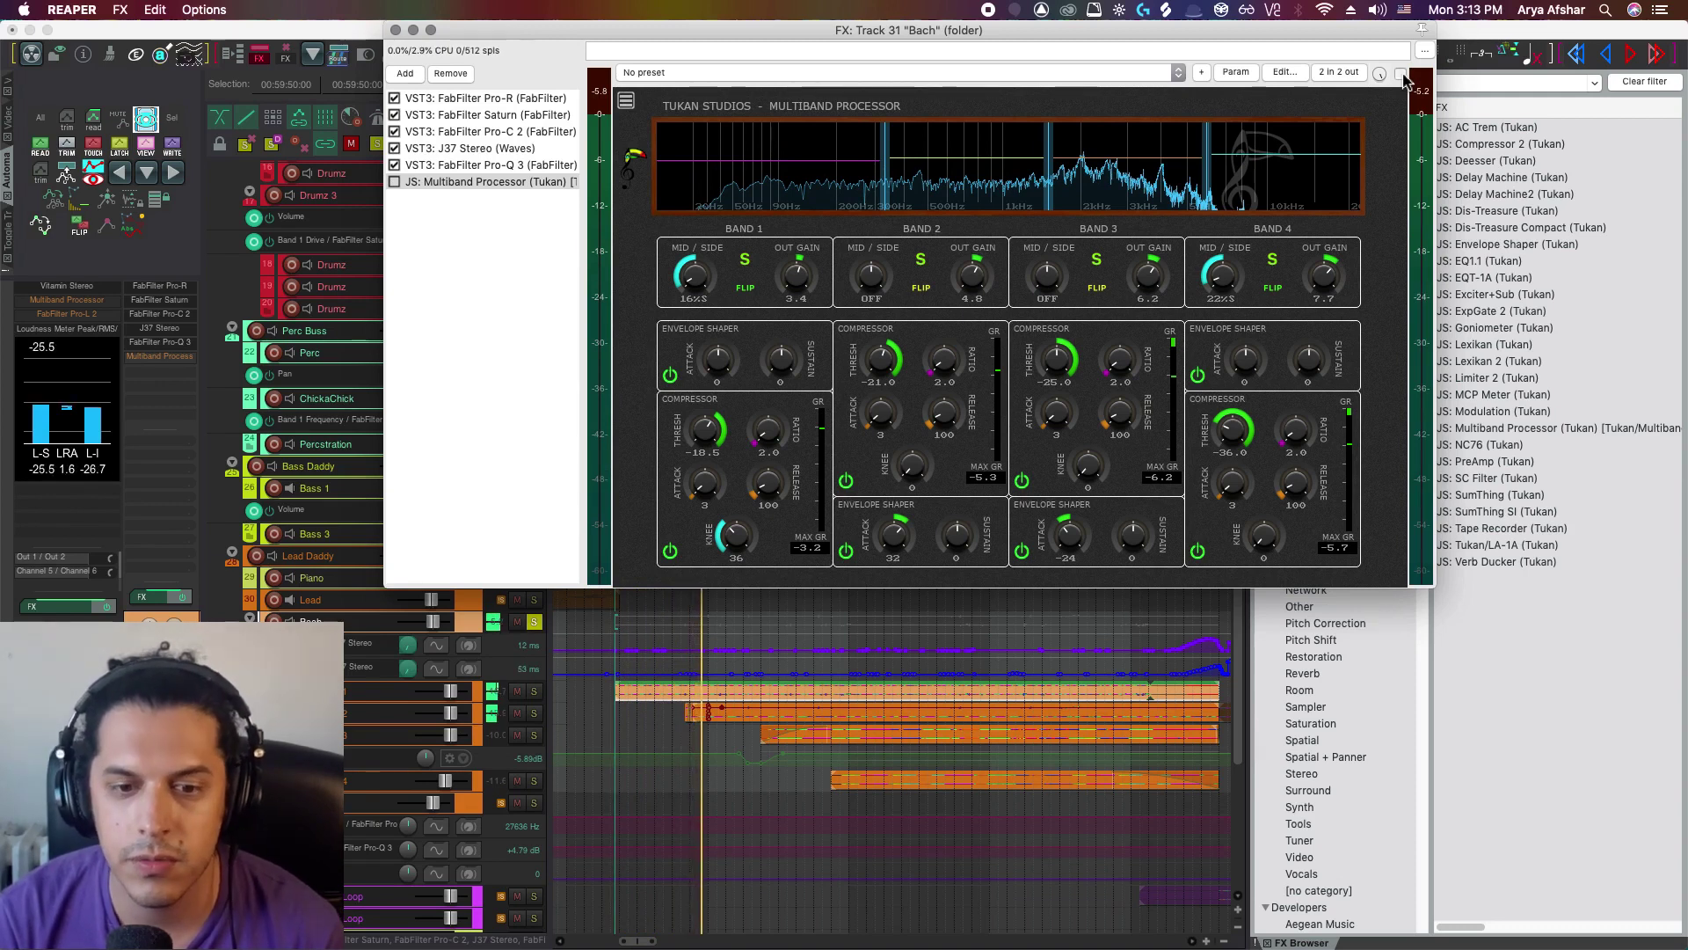
{"action": "left_click", "coordinate": [1400, 74]}
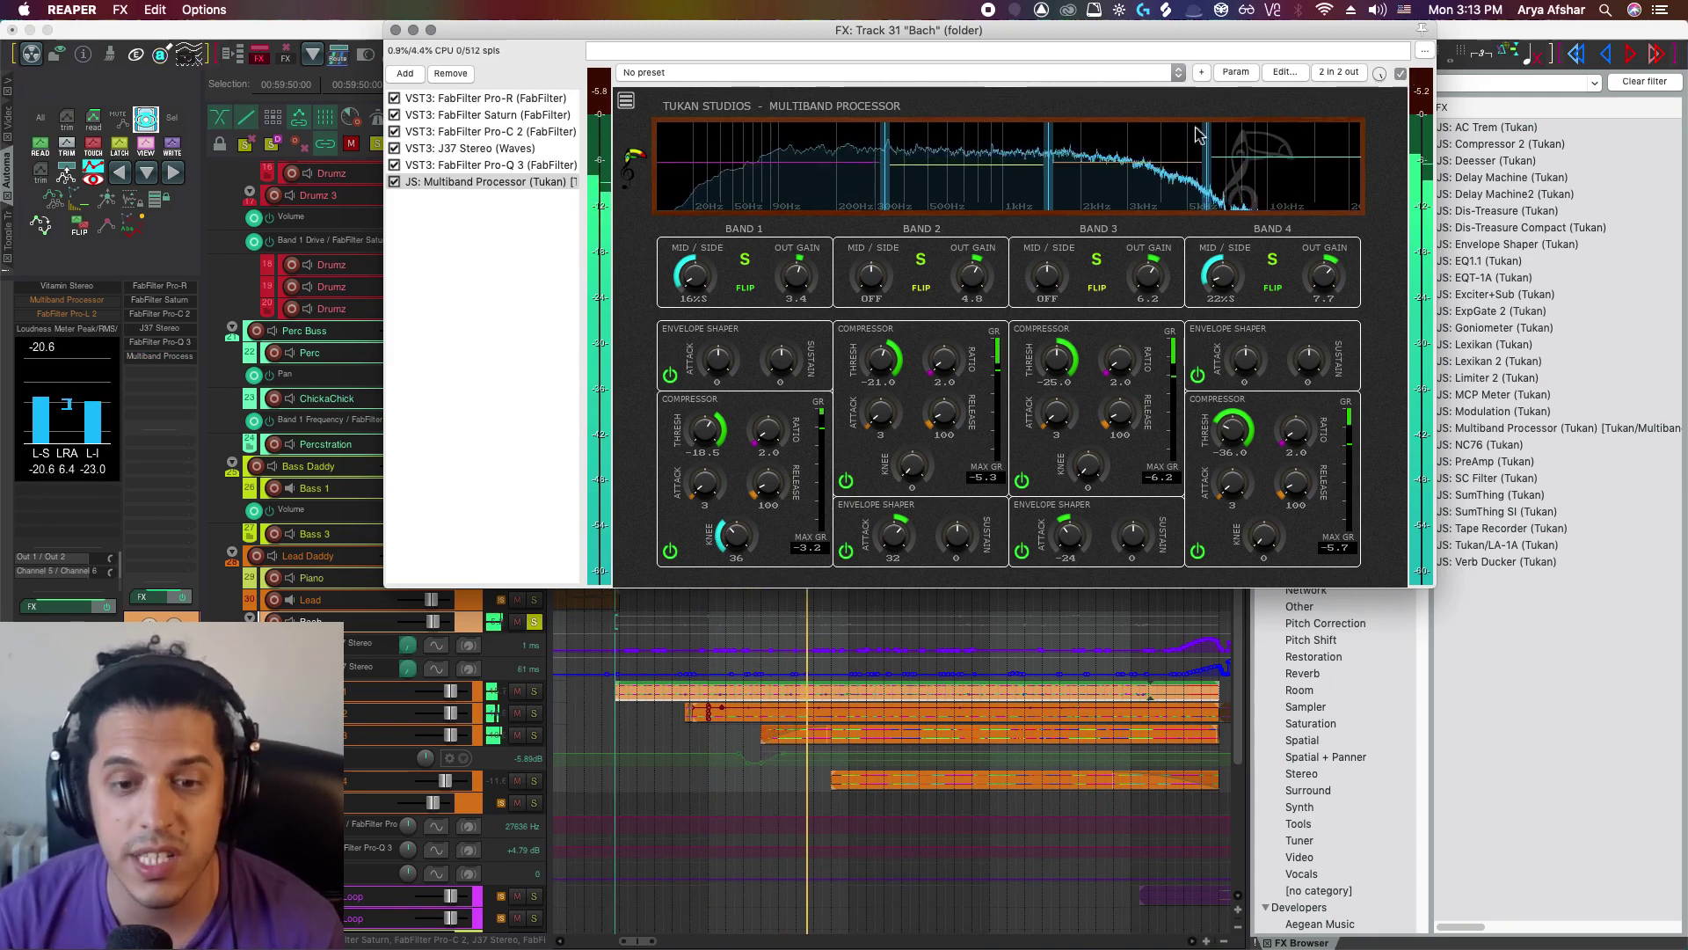
Close the Bach FX chain, return to the top of the arrangement, and play from before bar 1.
{"action": "left_click", "coordinate": [922, 620]}
{"action": "key", "text": "space"}
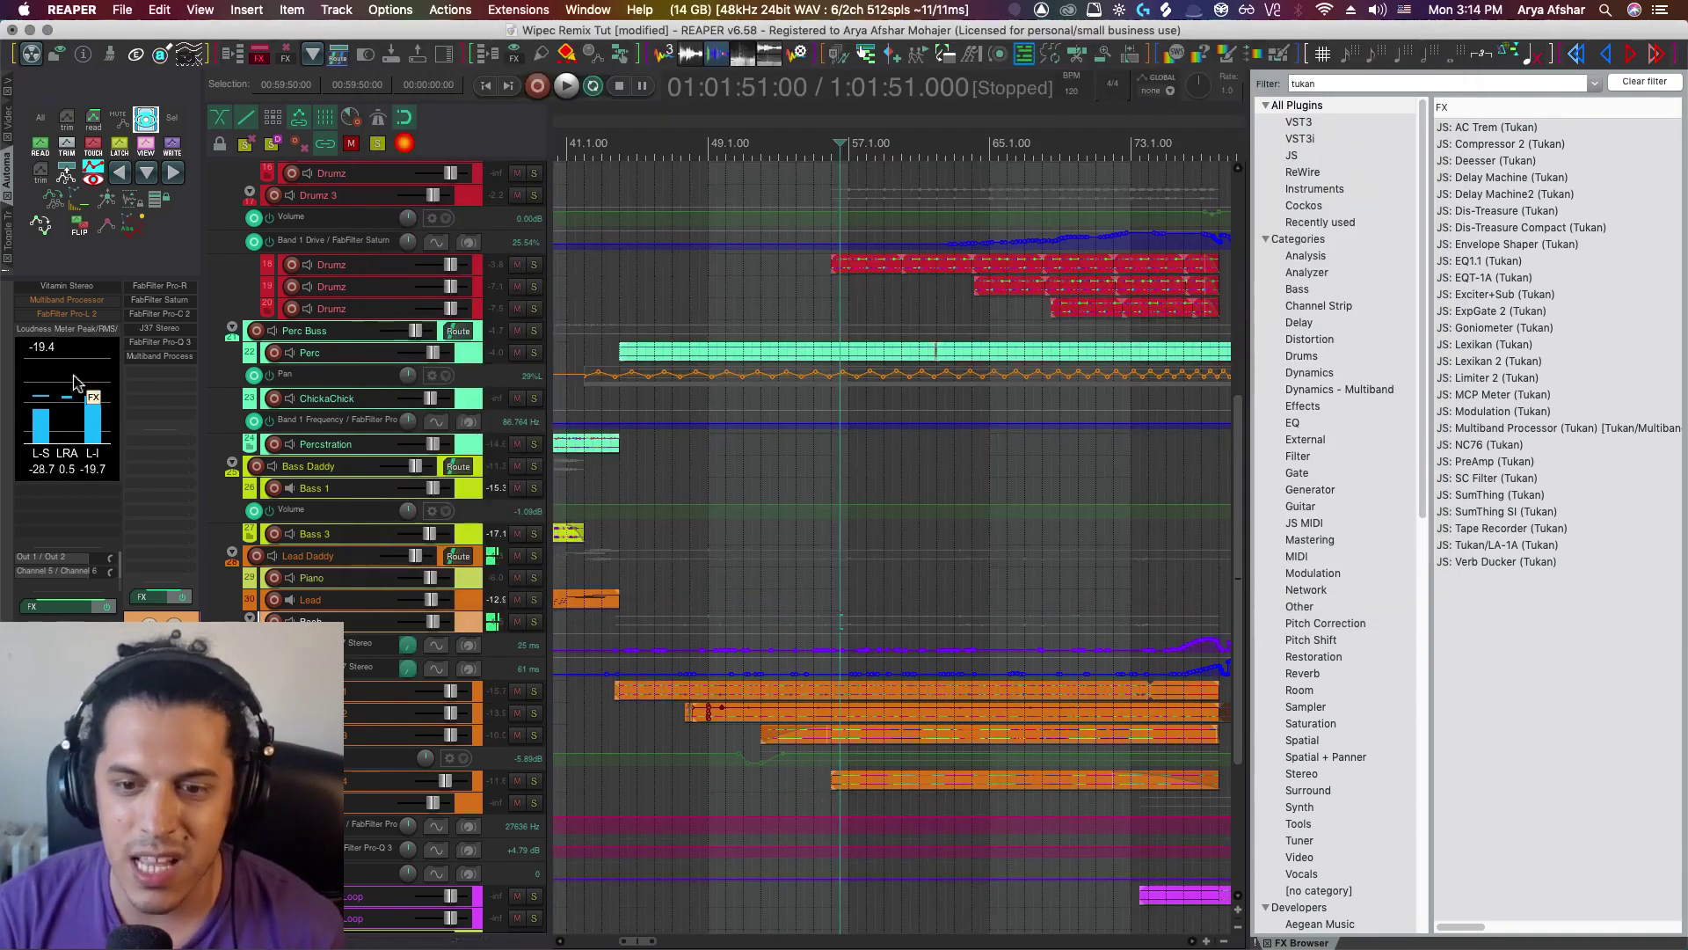
{"action": "scroll", "coordinate": [732, 455], "scroll_direction": "up", "scroll_amount": 3}
{"action": "scroll", "coordinate": [732, 455], "scroll_direction": "down", "scroll_amount": 5}
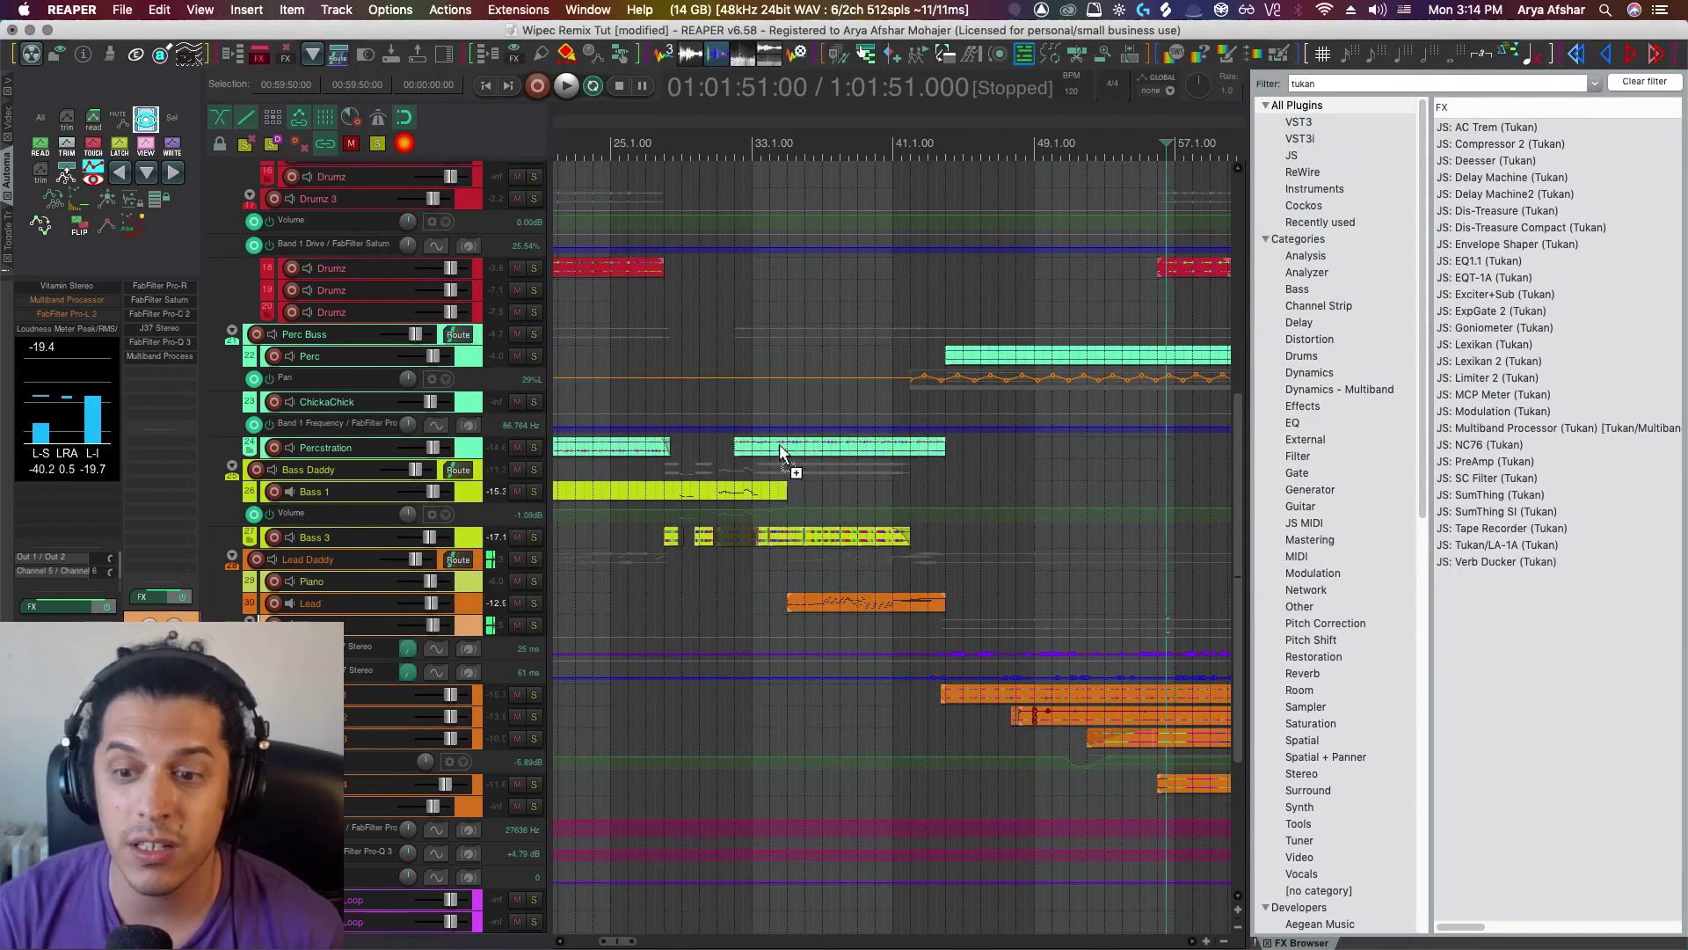
{"action": "scroll", "coordinate": [1019, 366], "scroll_direction": "up", "scroll_amount": 5}
{"action": "scroll", "coordinate": [1019, 366], "scroll_direction": "down", "scroll_amount": 1}
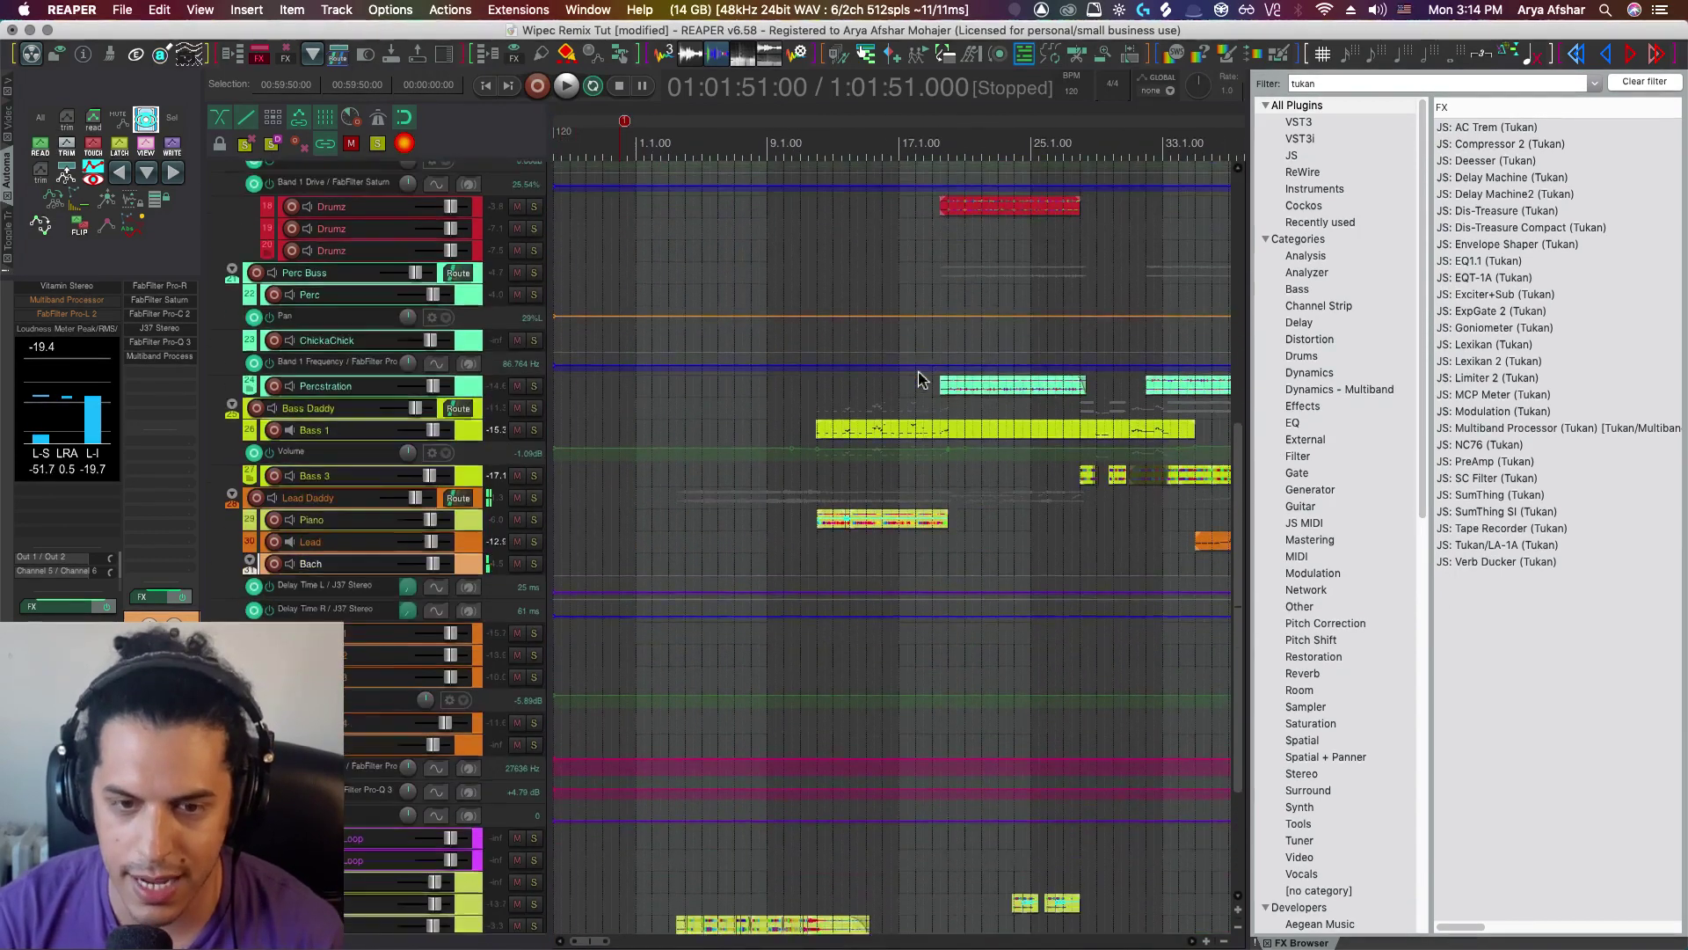
{"action": "scroll", "coordinate": [914, 371], "scroll_direction": "up", "scroll_amount": 6}
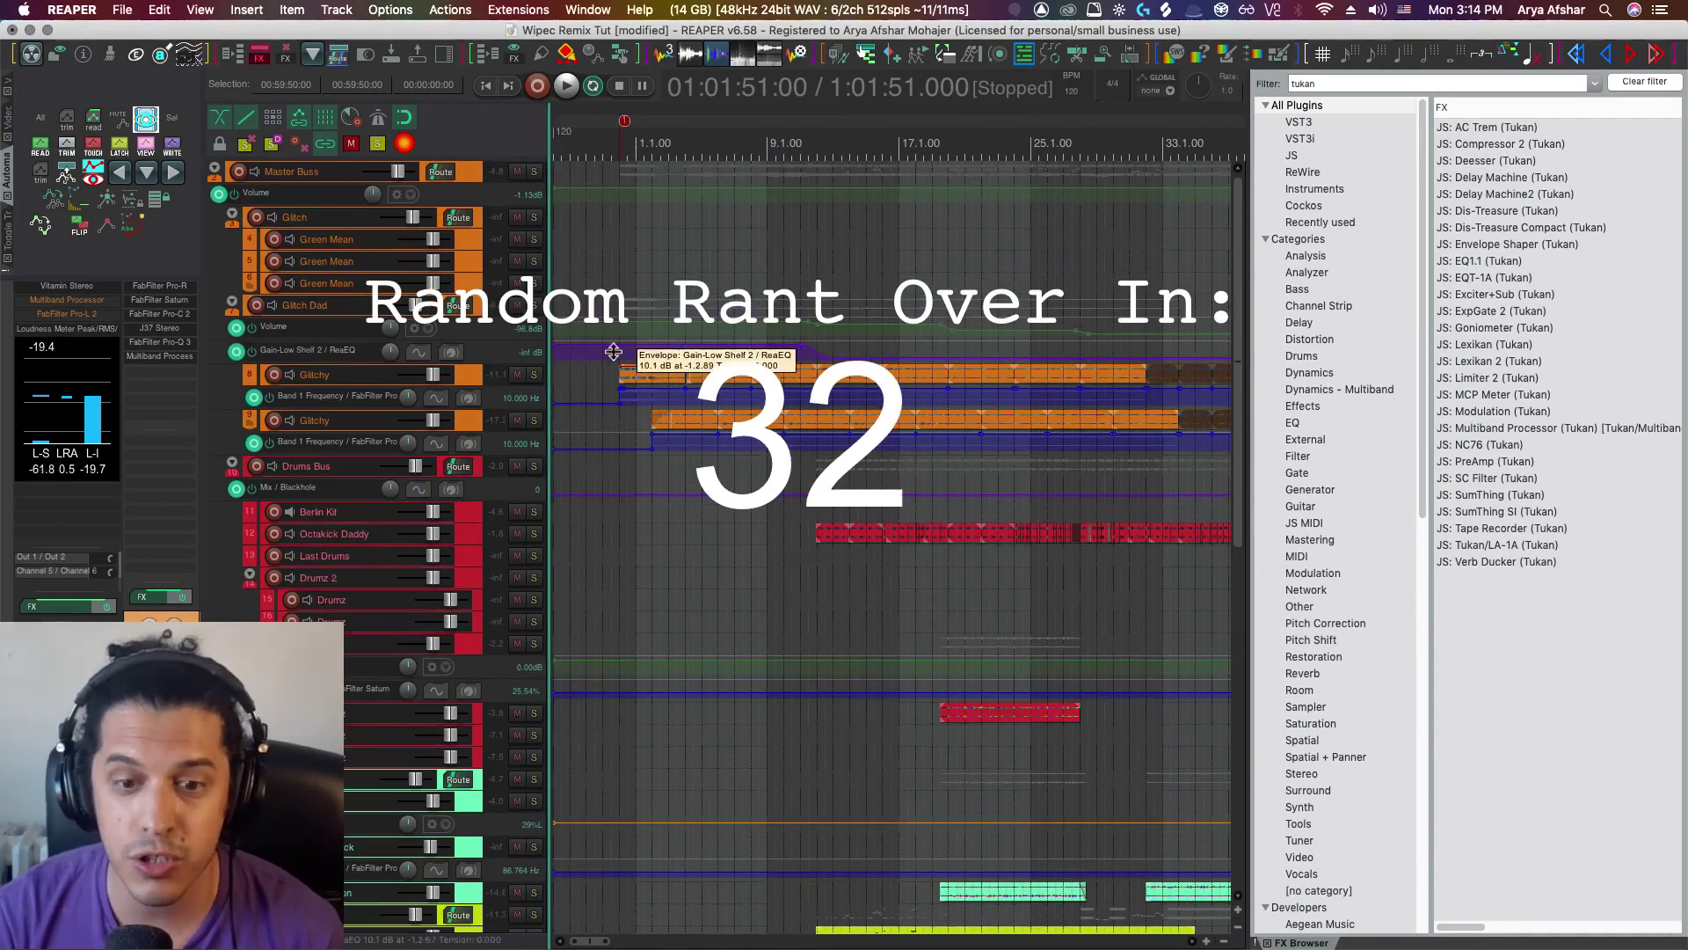
{"action": "left_click", "coordinate": [602, 369]}
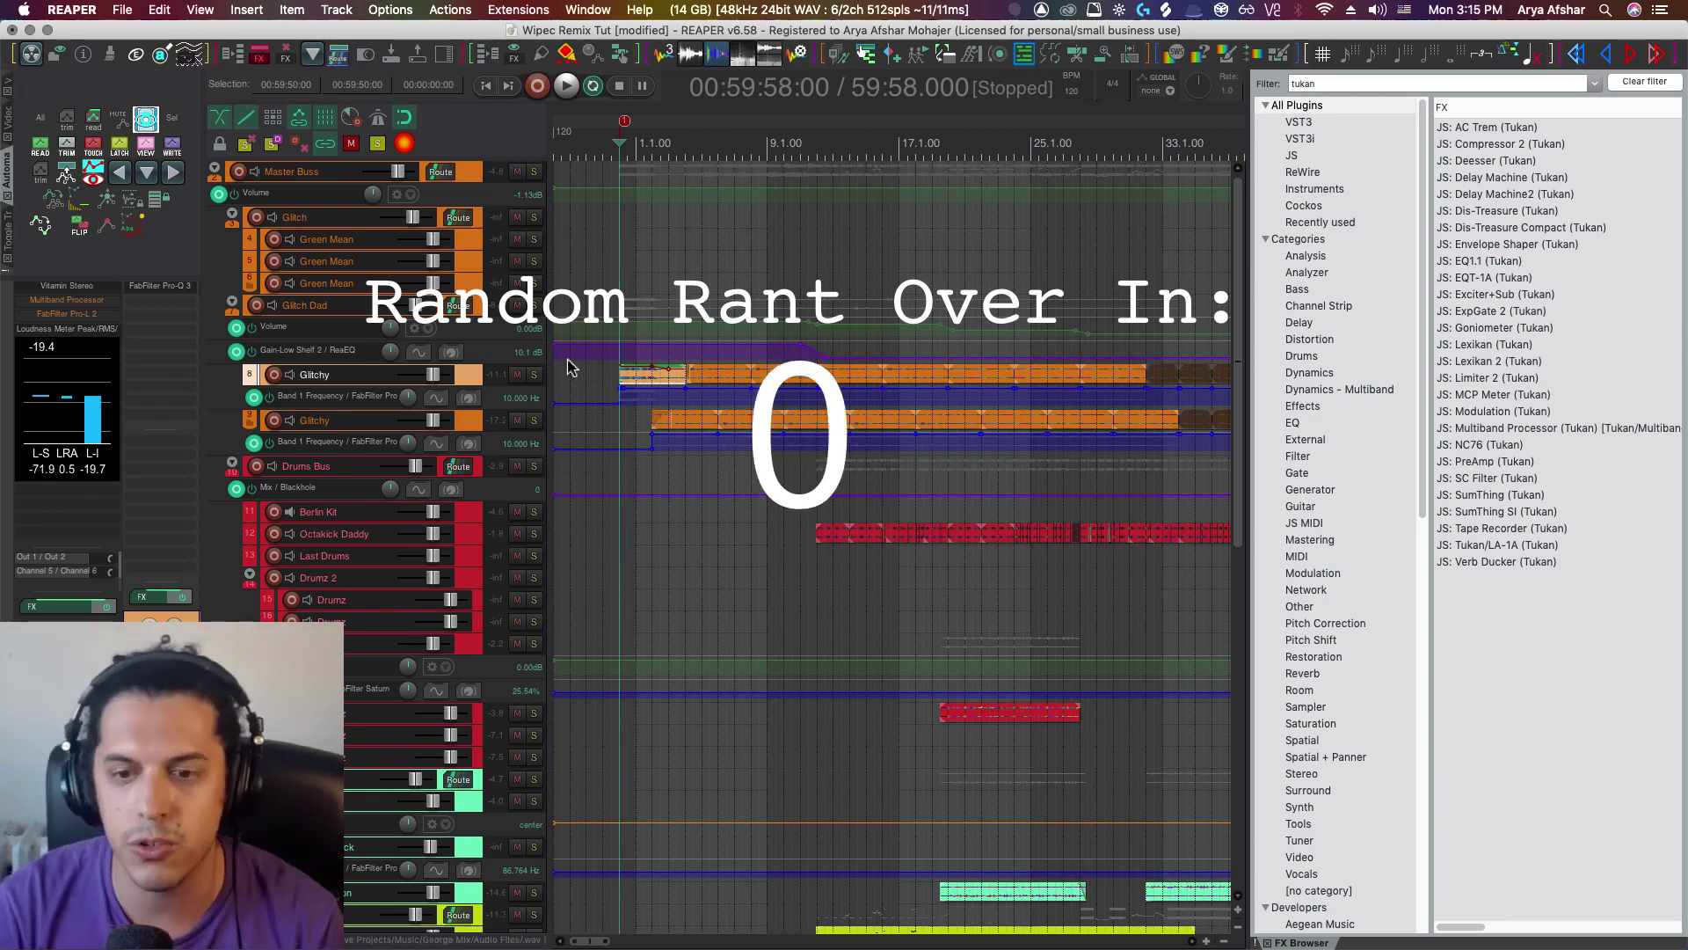
{"action": "key", "text": "space"}
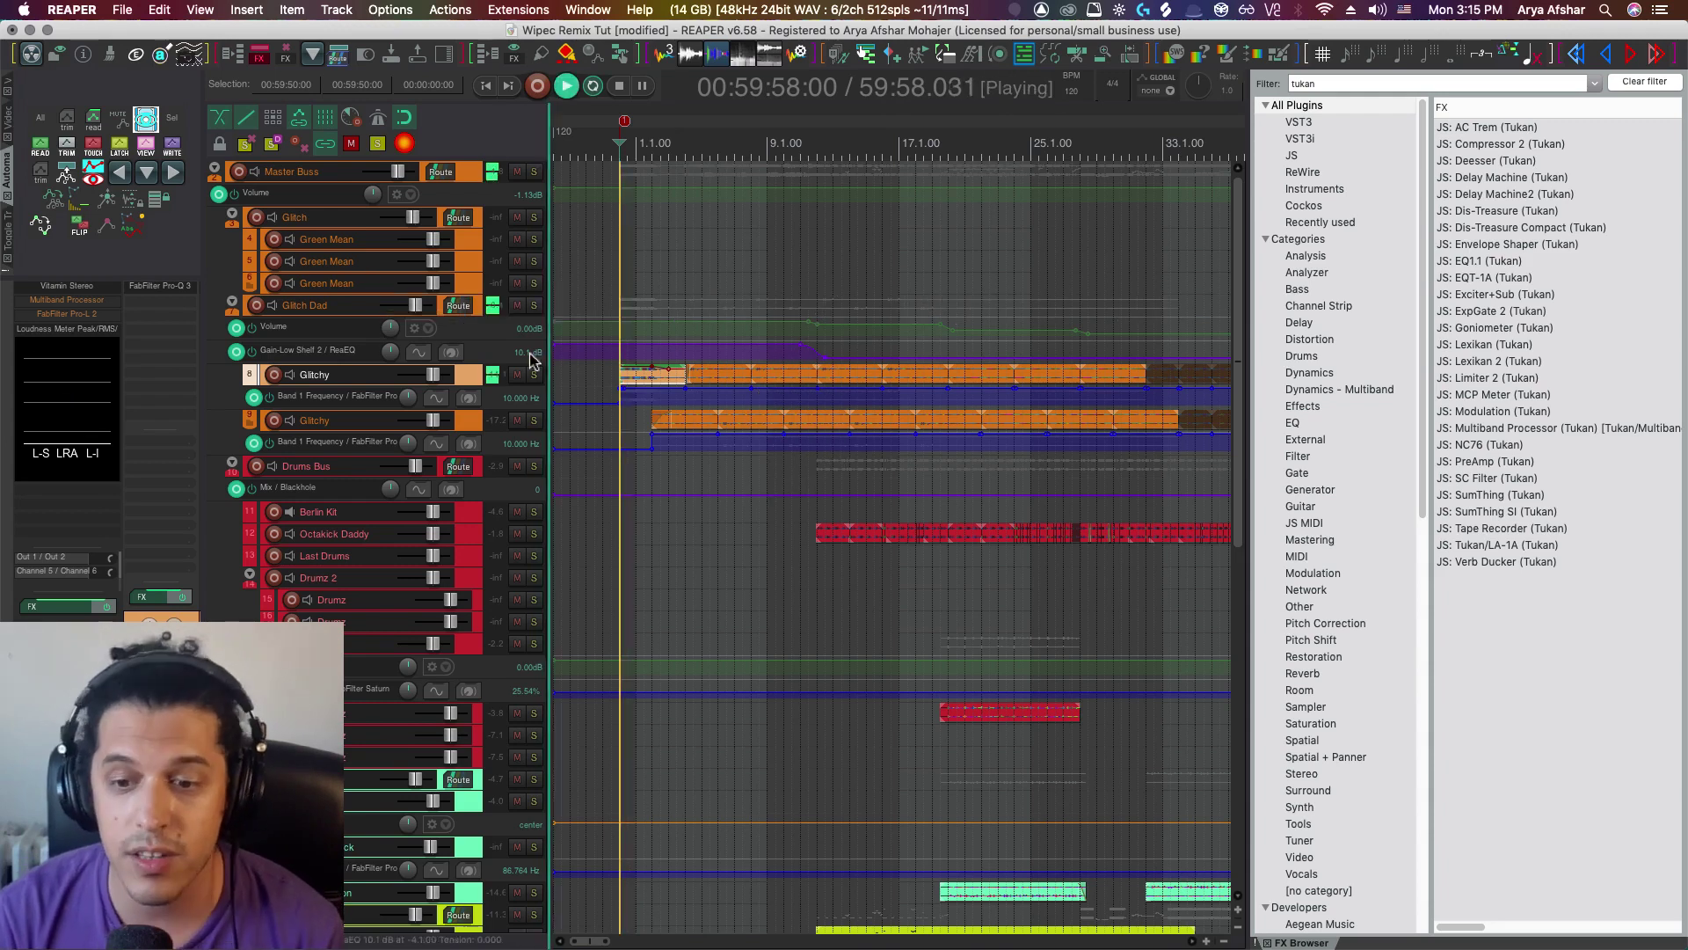
On the master Multiband Processor, lower the Band 1/2 crossover from 192 to about 150 Hz.
{"action": "left_click", "coordinate": [73, 301]}
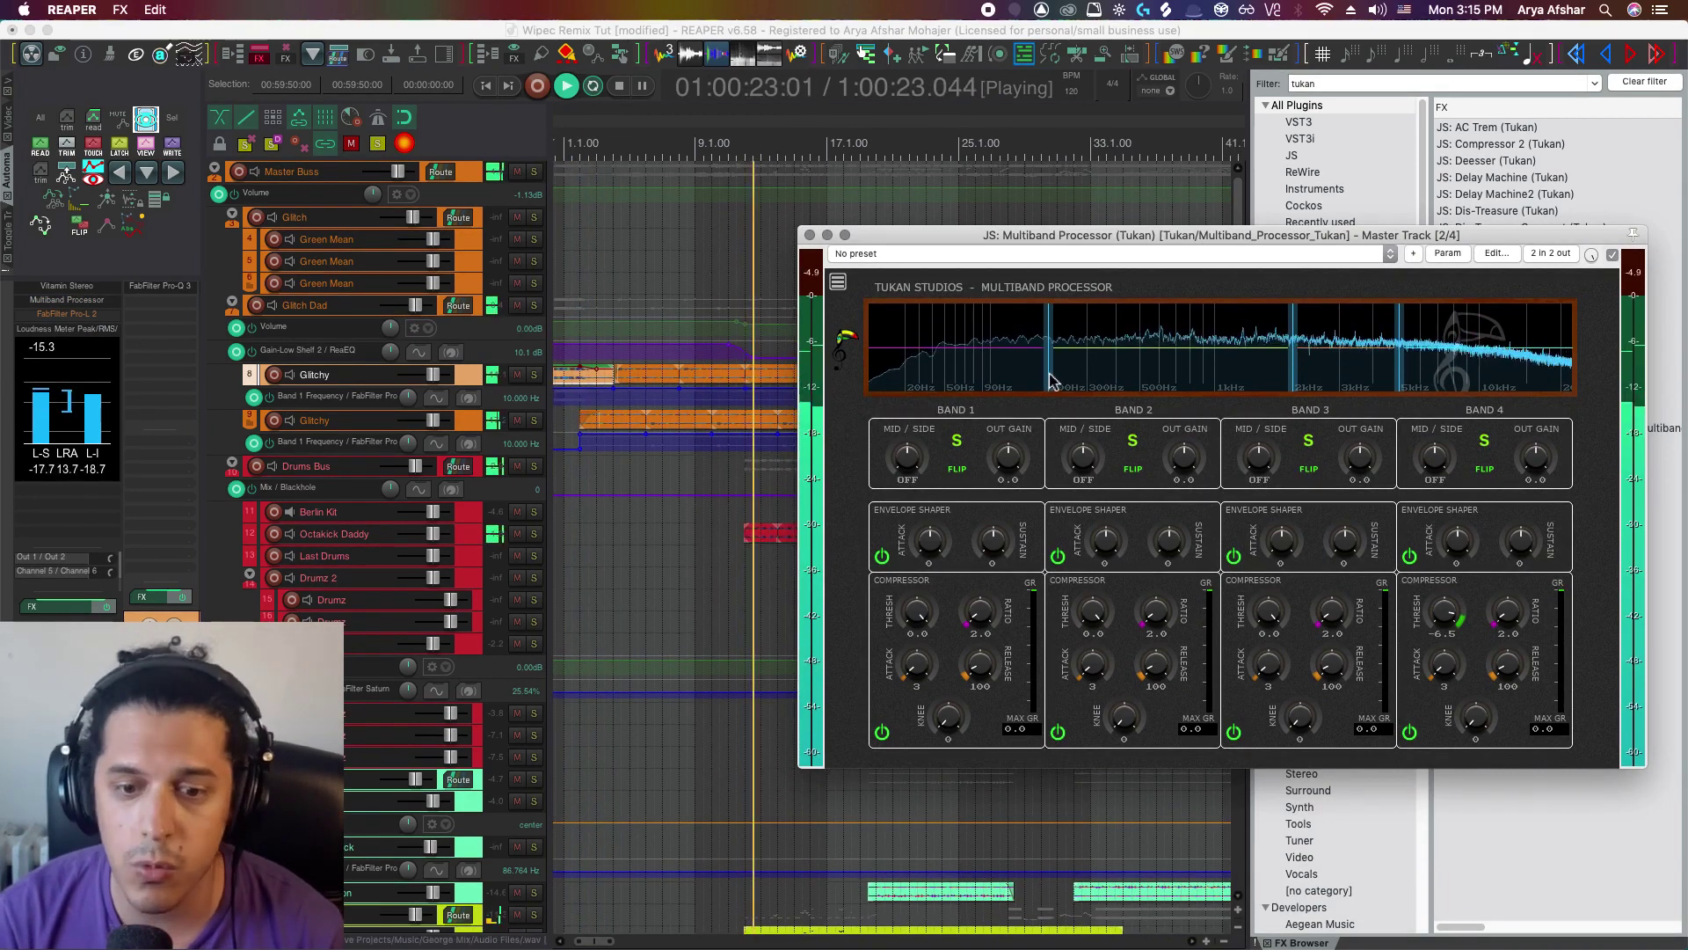
{"action": "mouse_move", "coordinate": [1047, 380]}
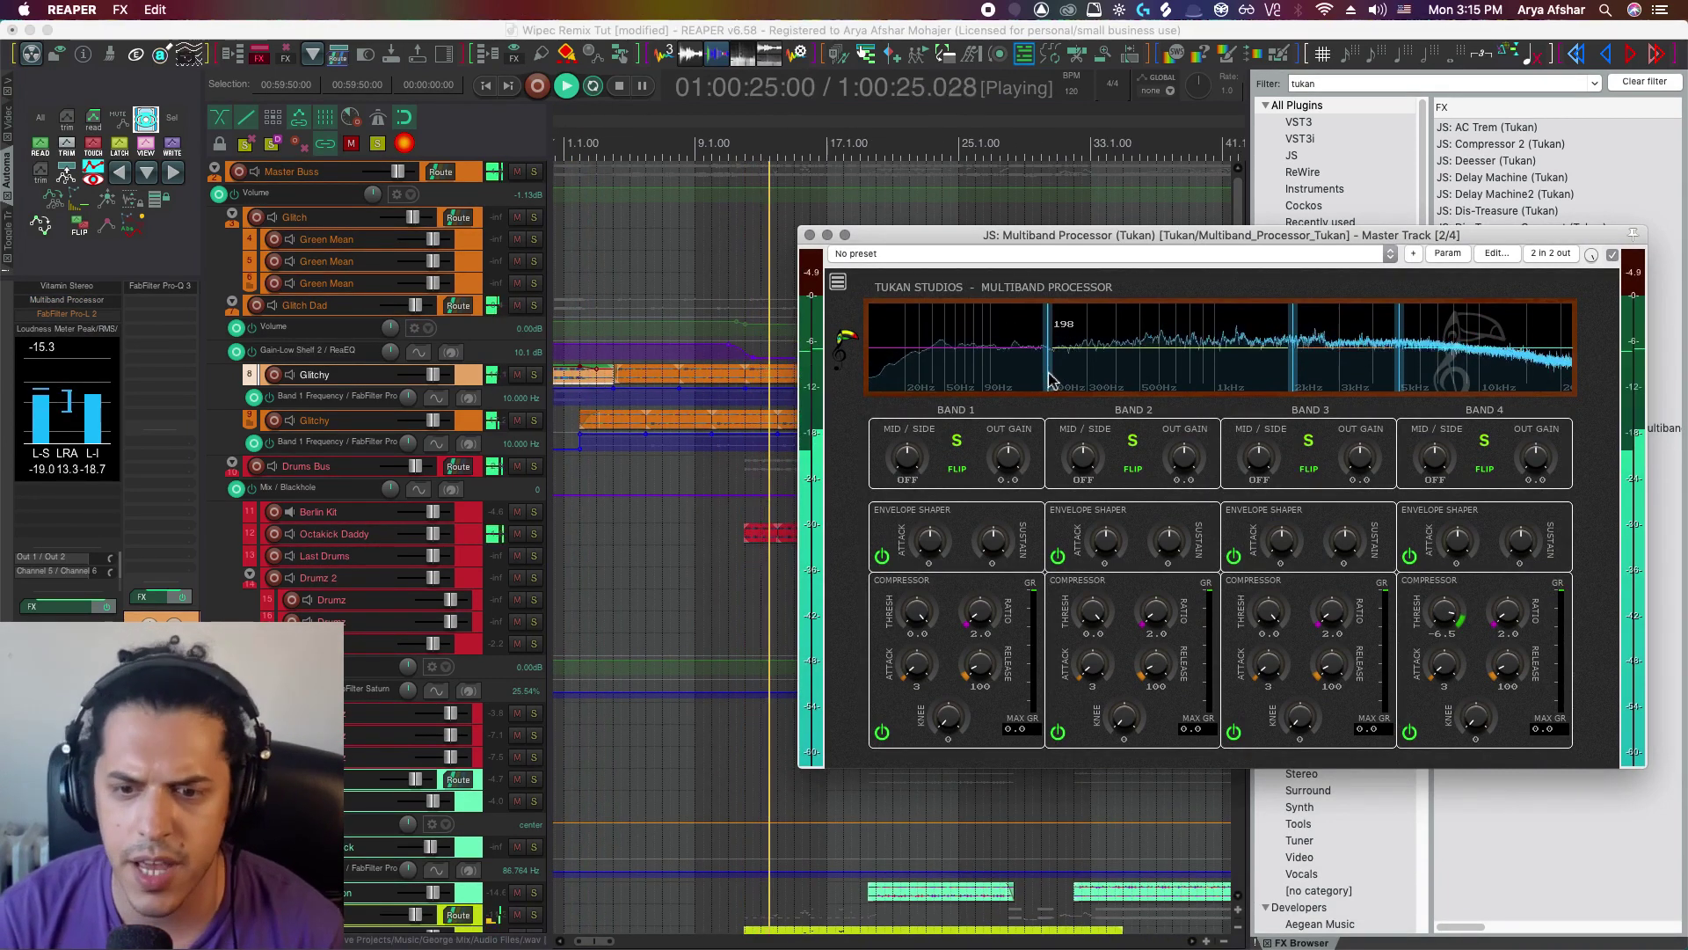
{"action": "left_click_drag", "start_coordinate": [1047, 380], "coordinate": [1034, 384]}
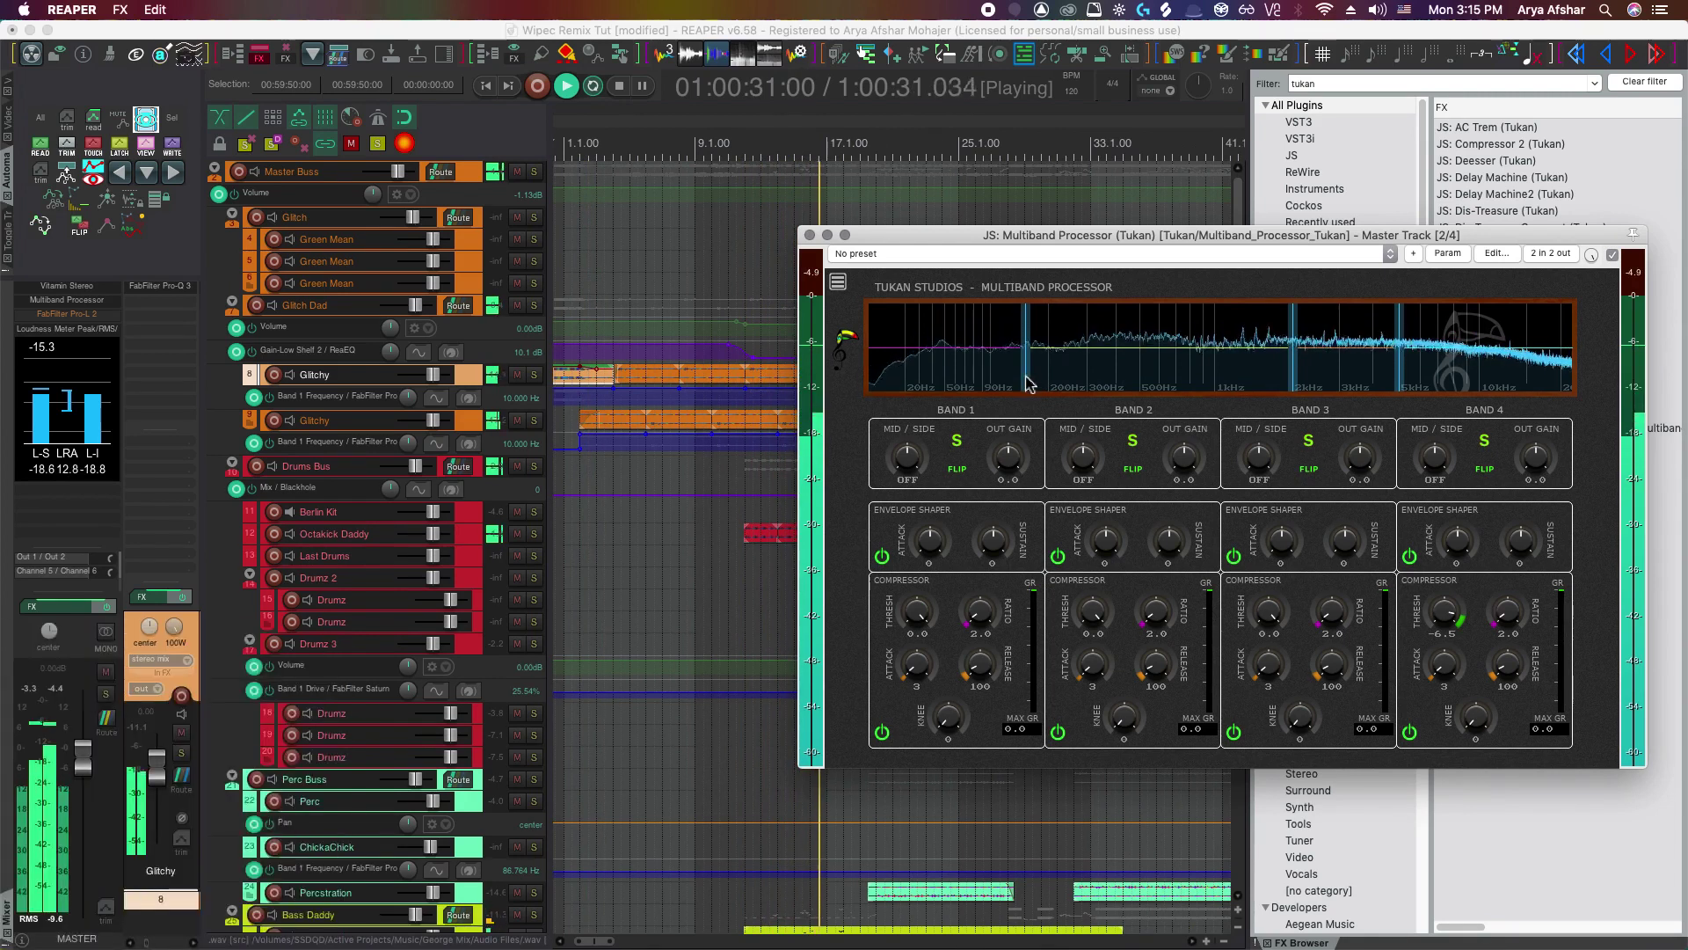
{"action": "left_click_drag", "start_coordinate": [1026, 383], "coordinate": [1024, 383]}
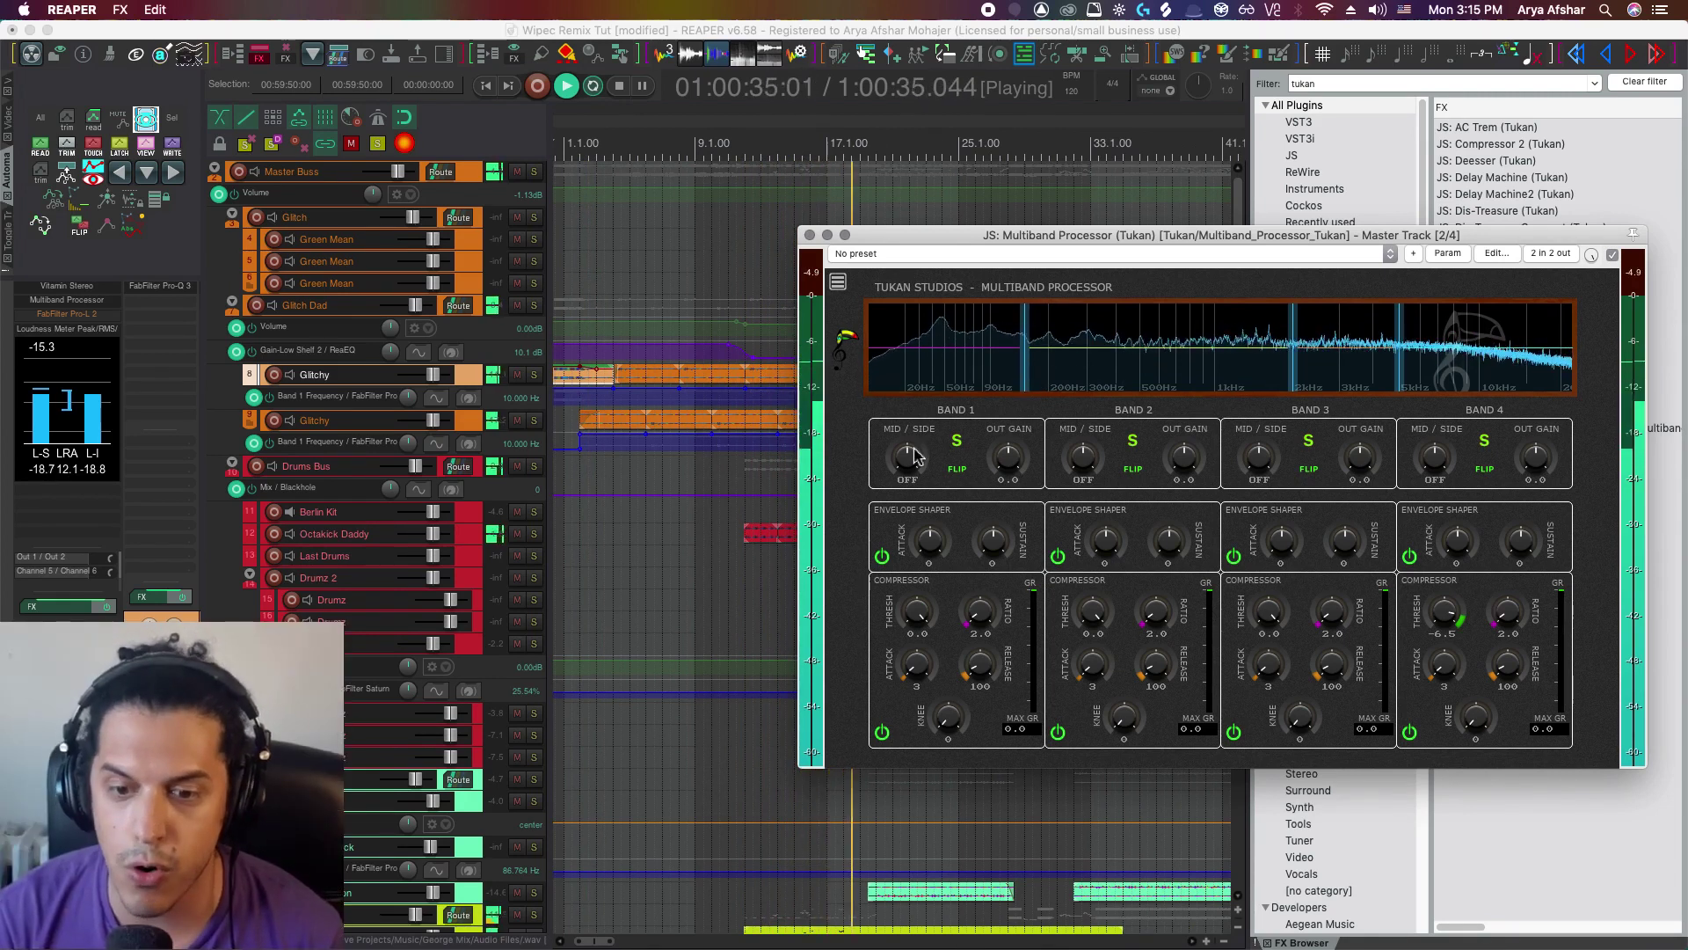
Make Band 1 mono with envelope attack 14, then restart playback from 1:02:08.
{"action": "left_click_drag", "start_coordinate": [914, 455], "coordinate": [914, 471]}
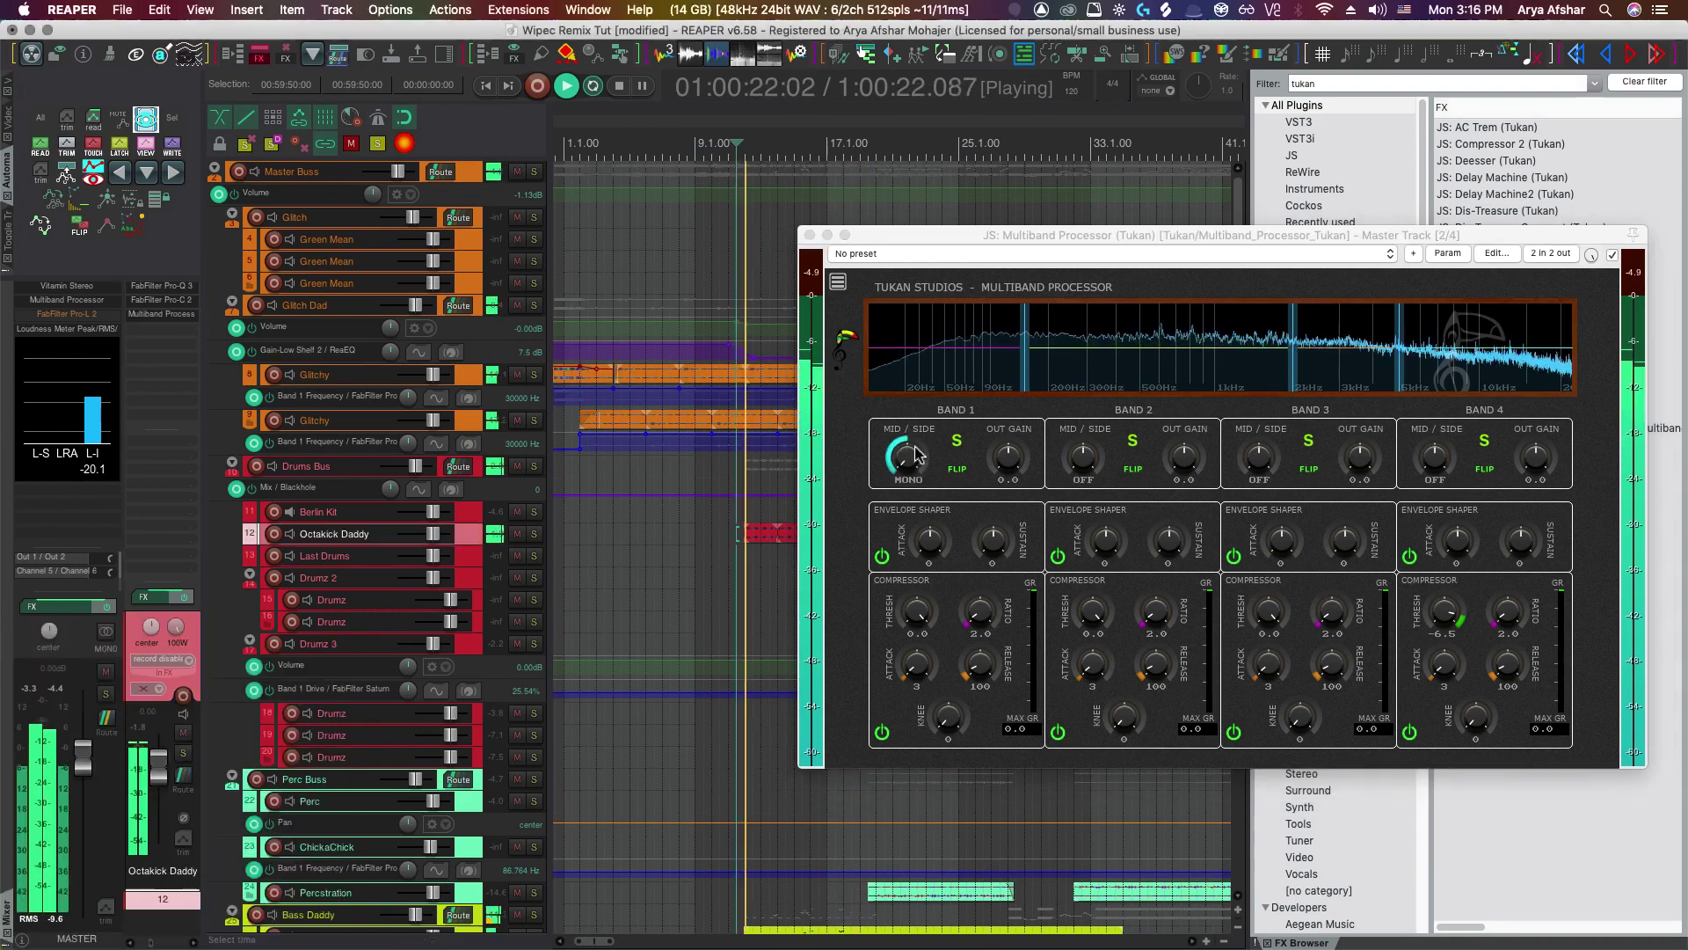
{"action": "left_click_drag", "start_coordinate": [932, 539], "coordinate": [932, 525]}
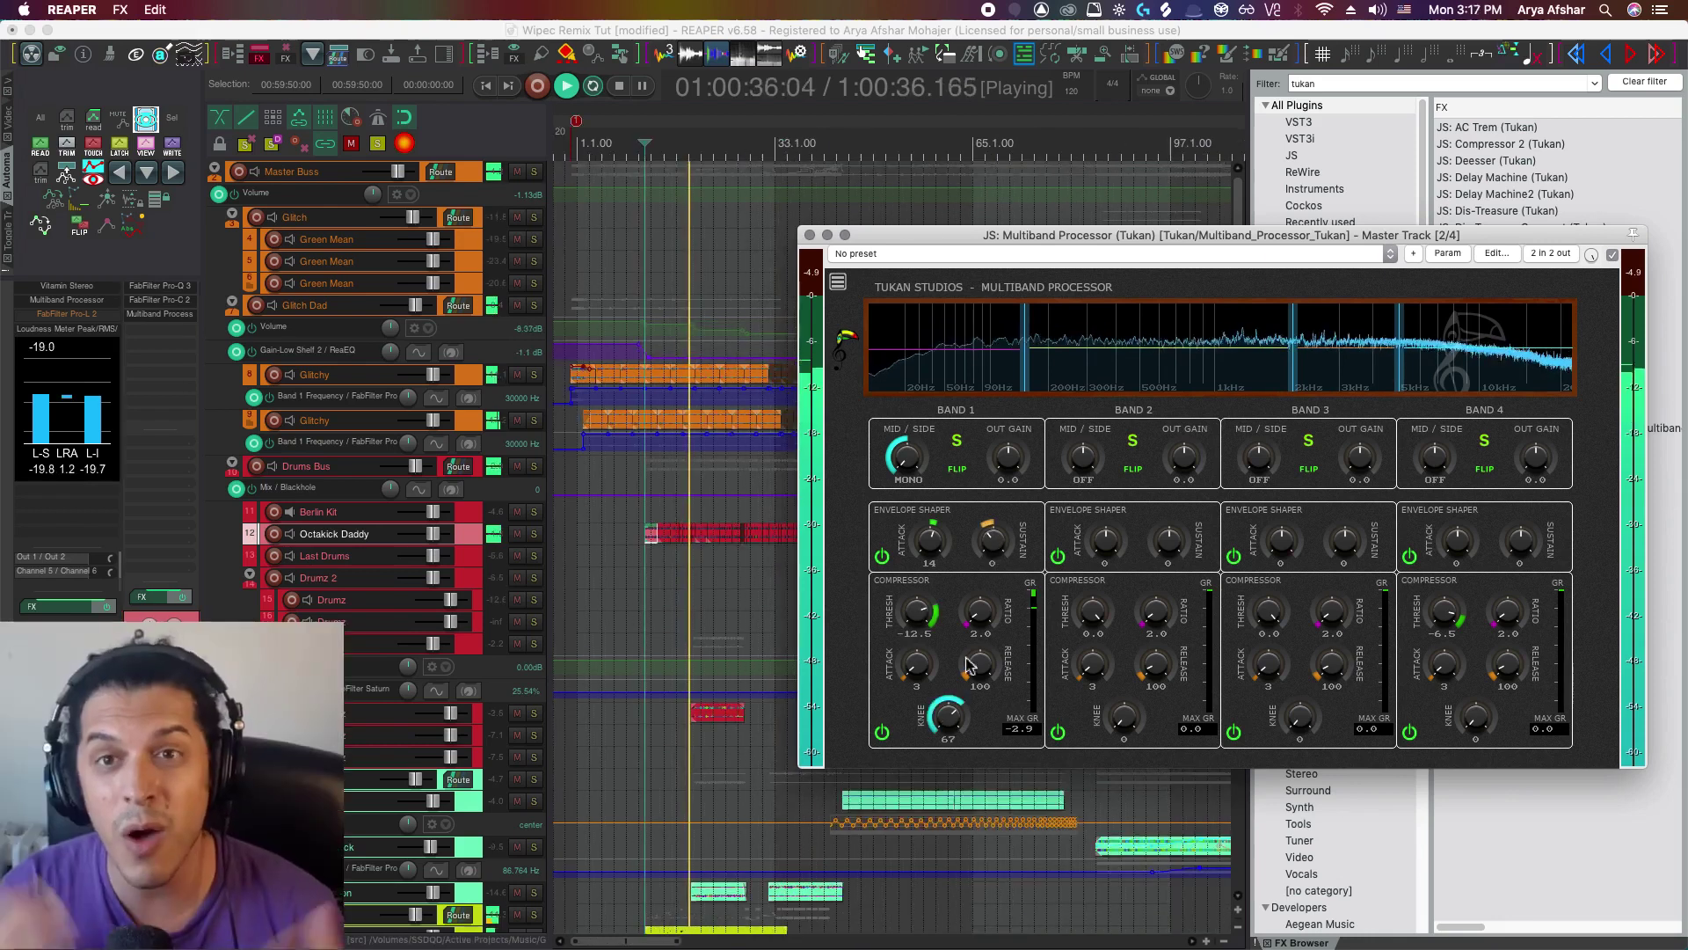
{"action": "left_click_drag", "start_coordinate": [971, 659], "coordinate": [926, 618]}
{"action": "key", "text": "space"}
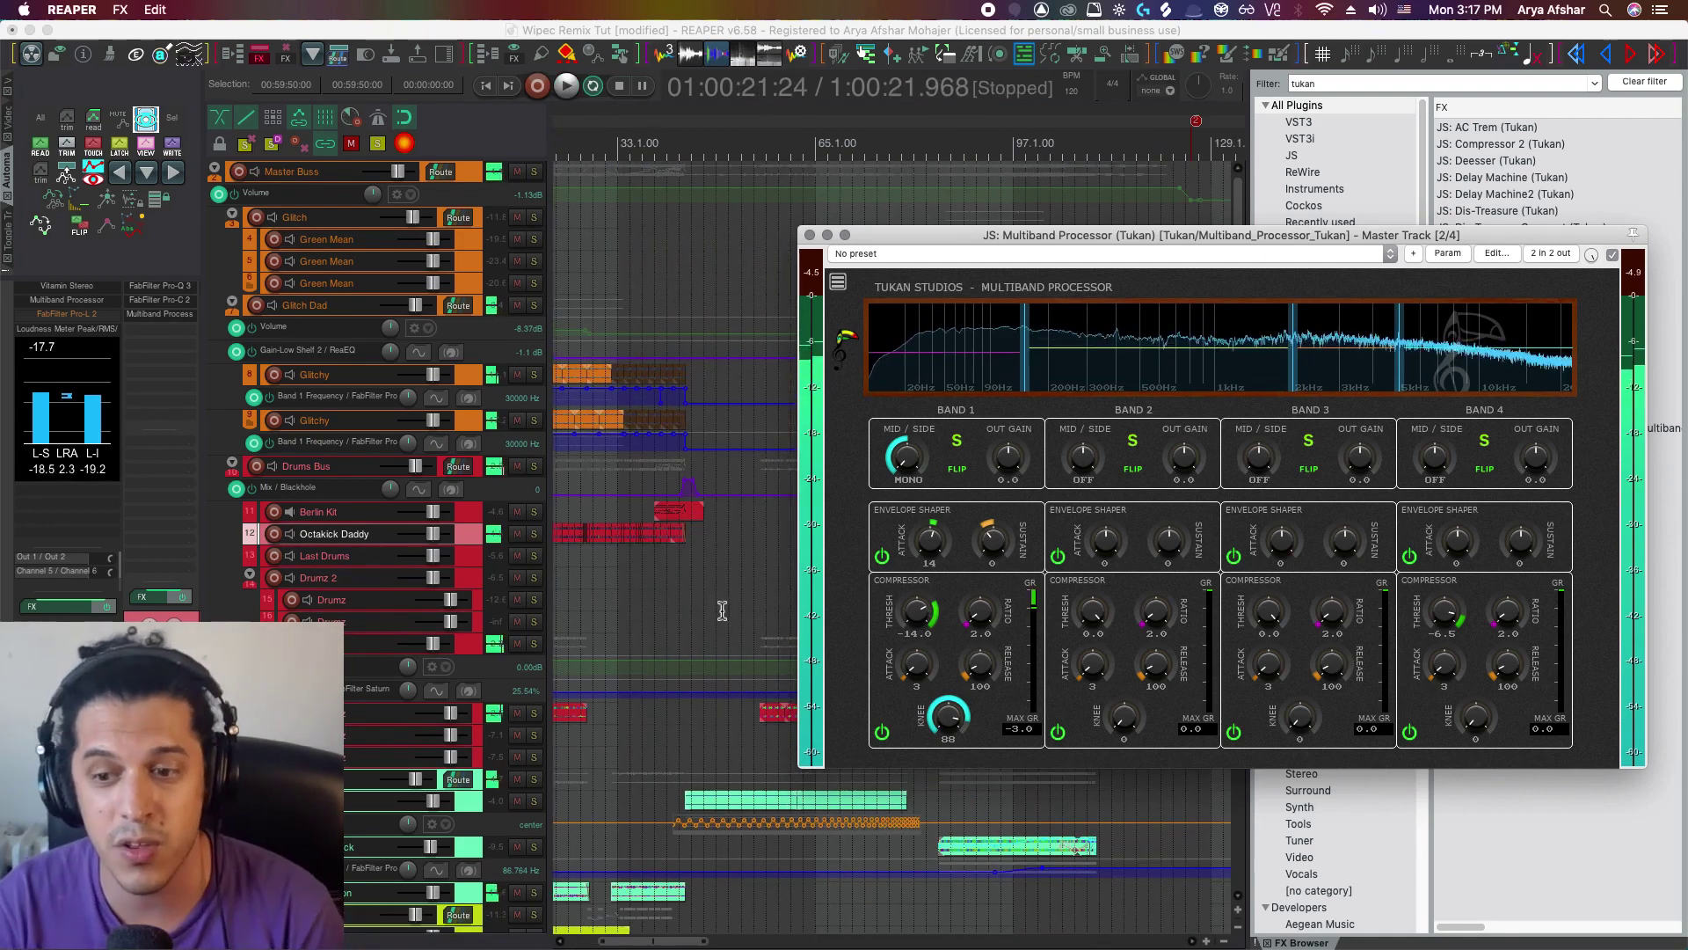
{"action": "left_click", "coordinate": [700, 575]}
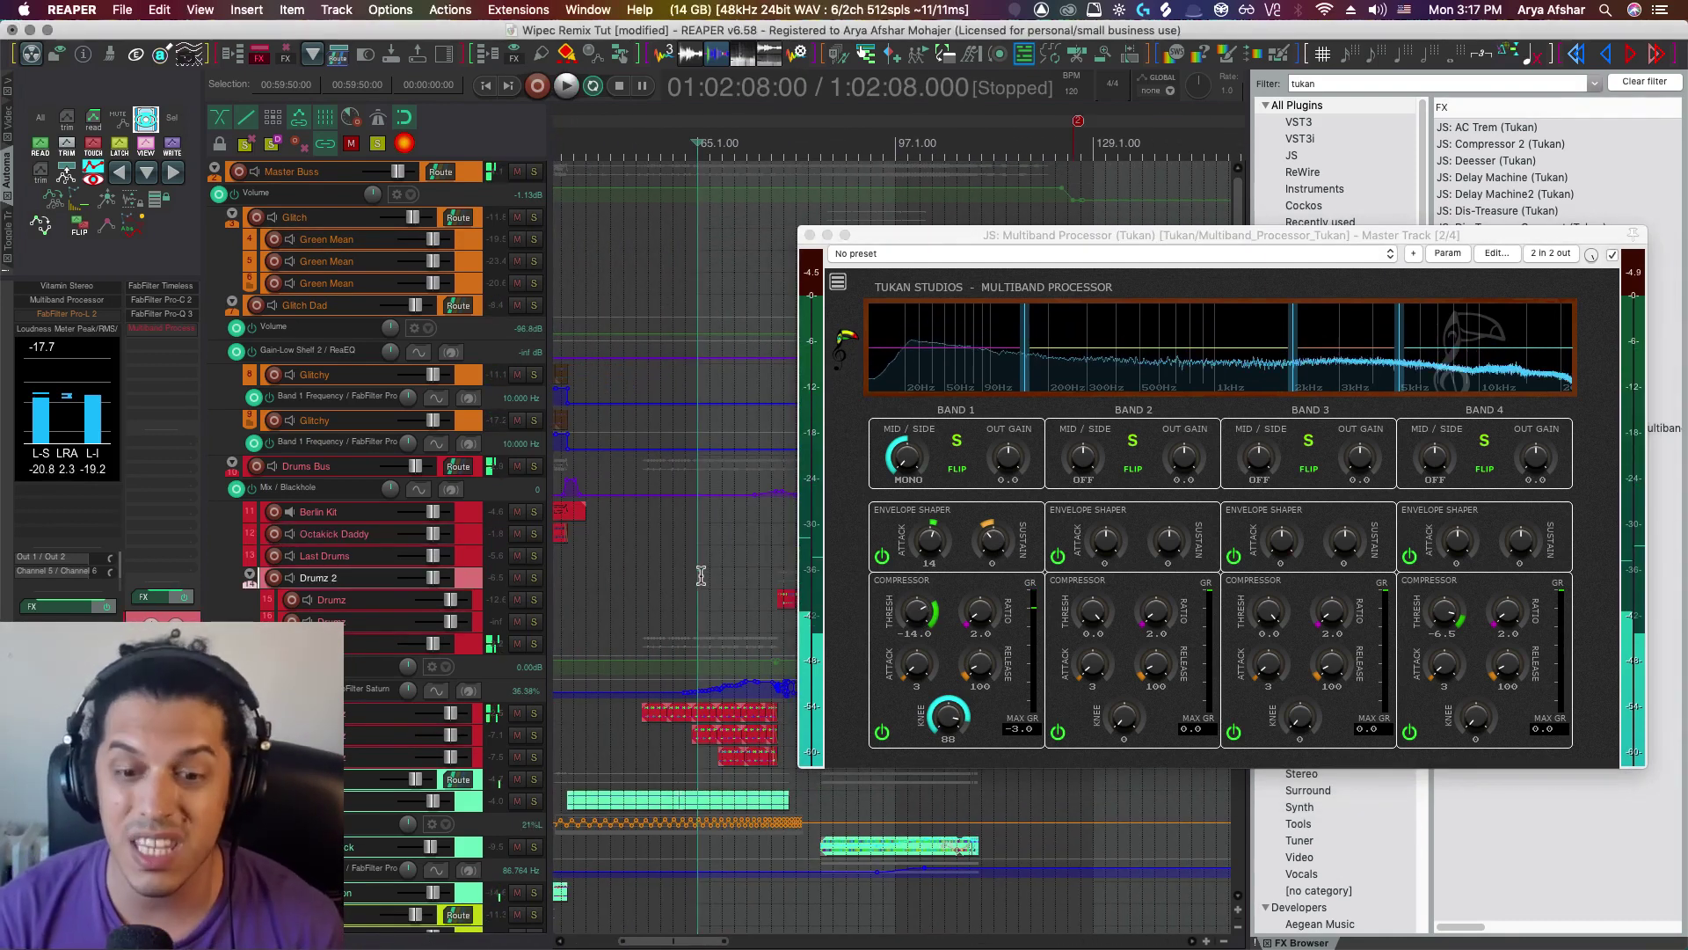
{"action": "key", "text": "space"}
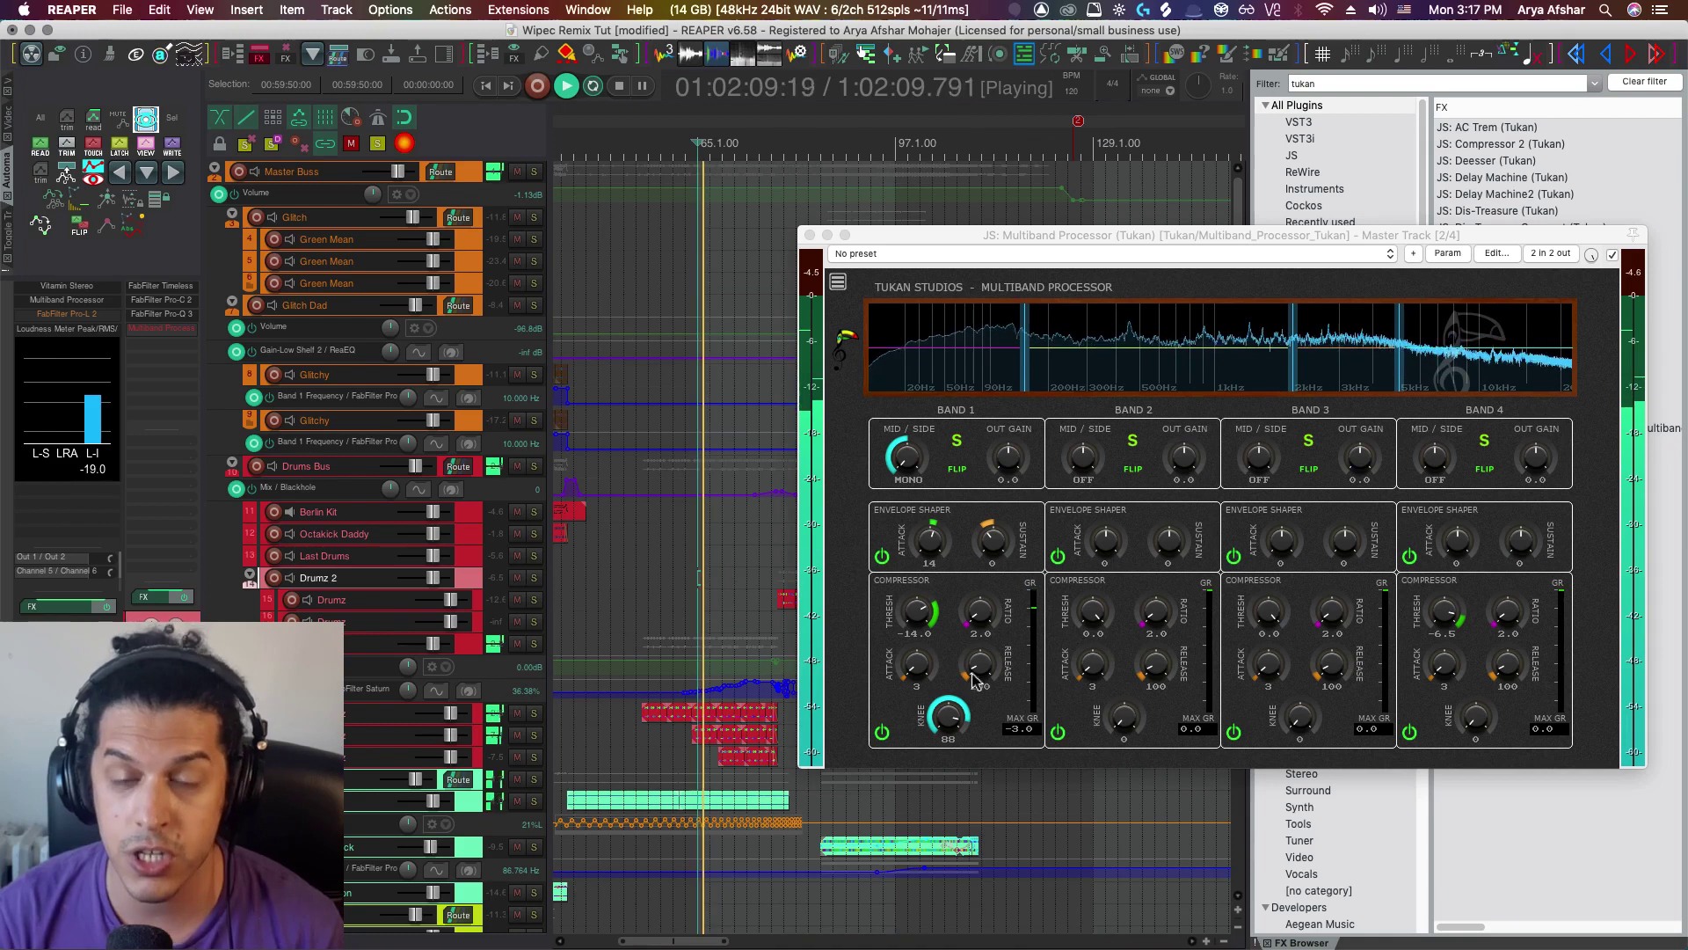
Lower Band 1's threshold to -17.5 and set every band's knee to 66.
{"action": "left_click", "coordinate": [914, 625]}
{"action": "scroll", "coordinate": [915, 625], "scroll_direction": "down", "scroll_amount": 1}
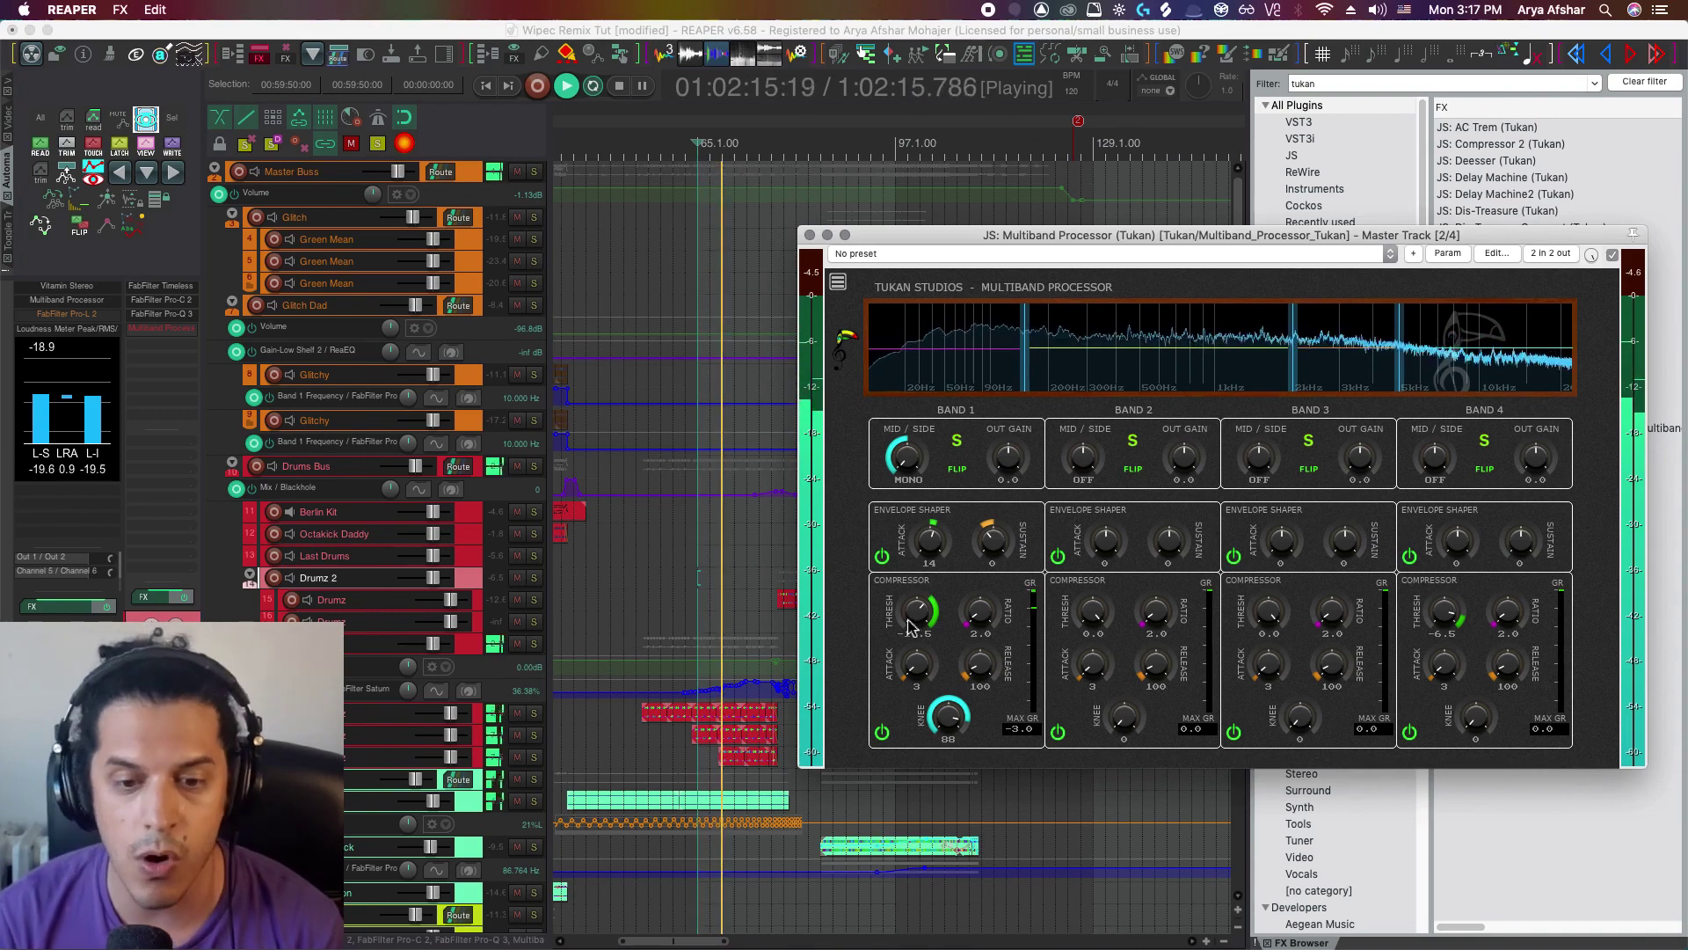
{"action": "left_click_drag", "start_coordinate": [910, 626], "coordinate": [963, 679]}
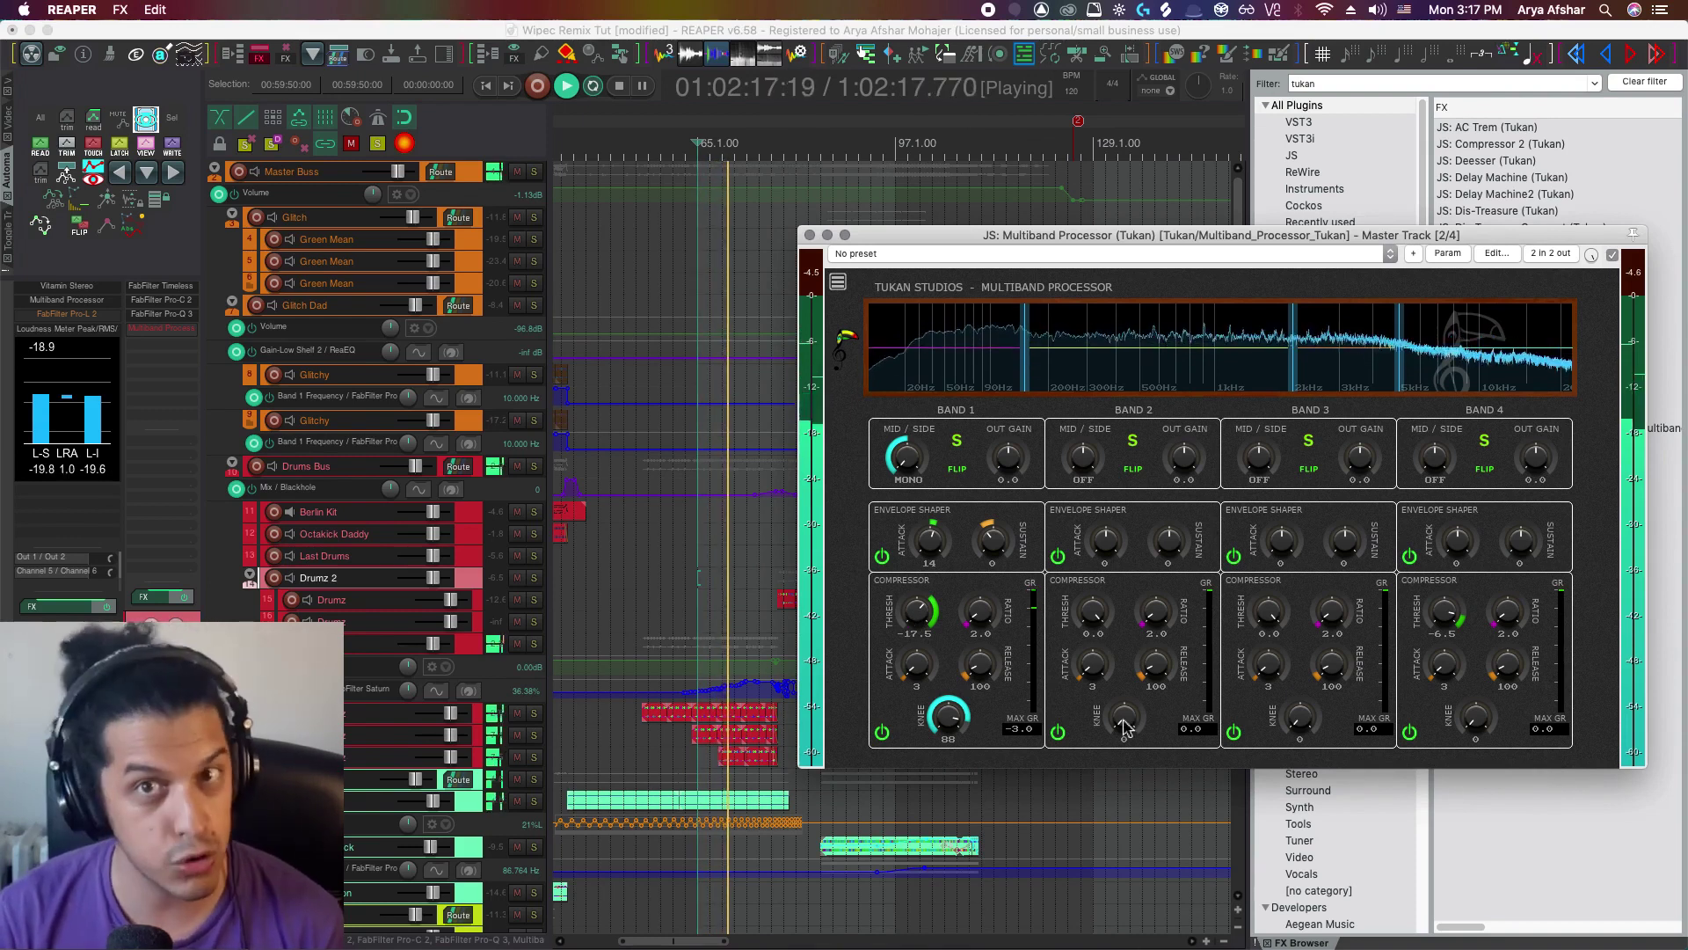
{"action": "left_click_drag", "start_coordinate": [1124, 722], "coordinate": [1123, 712]}
{"action": "left_click_drag", "start_coordinate": [946, 729], "coordinate": [965, 670]}
Set Bands 2–4 thresholds to -20.5, -24.0, -28.0, Band 4 knee 79, and raise the Band 3/4 crossover.
{"action": "key", "text": "space"}
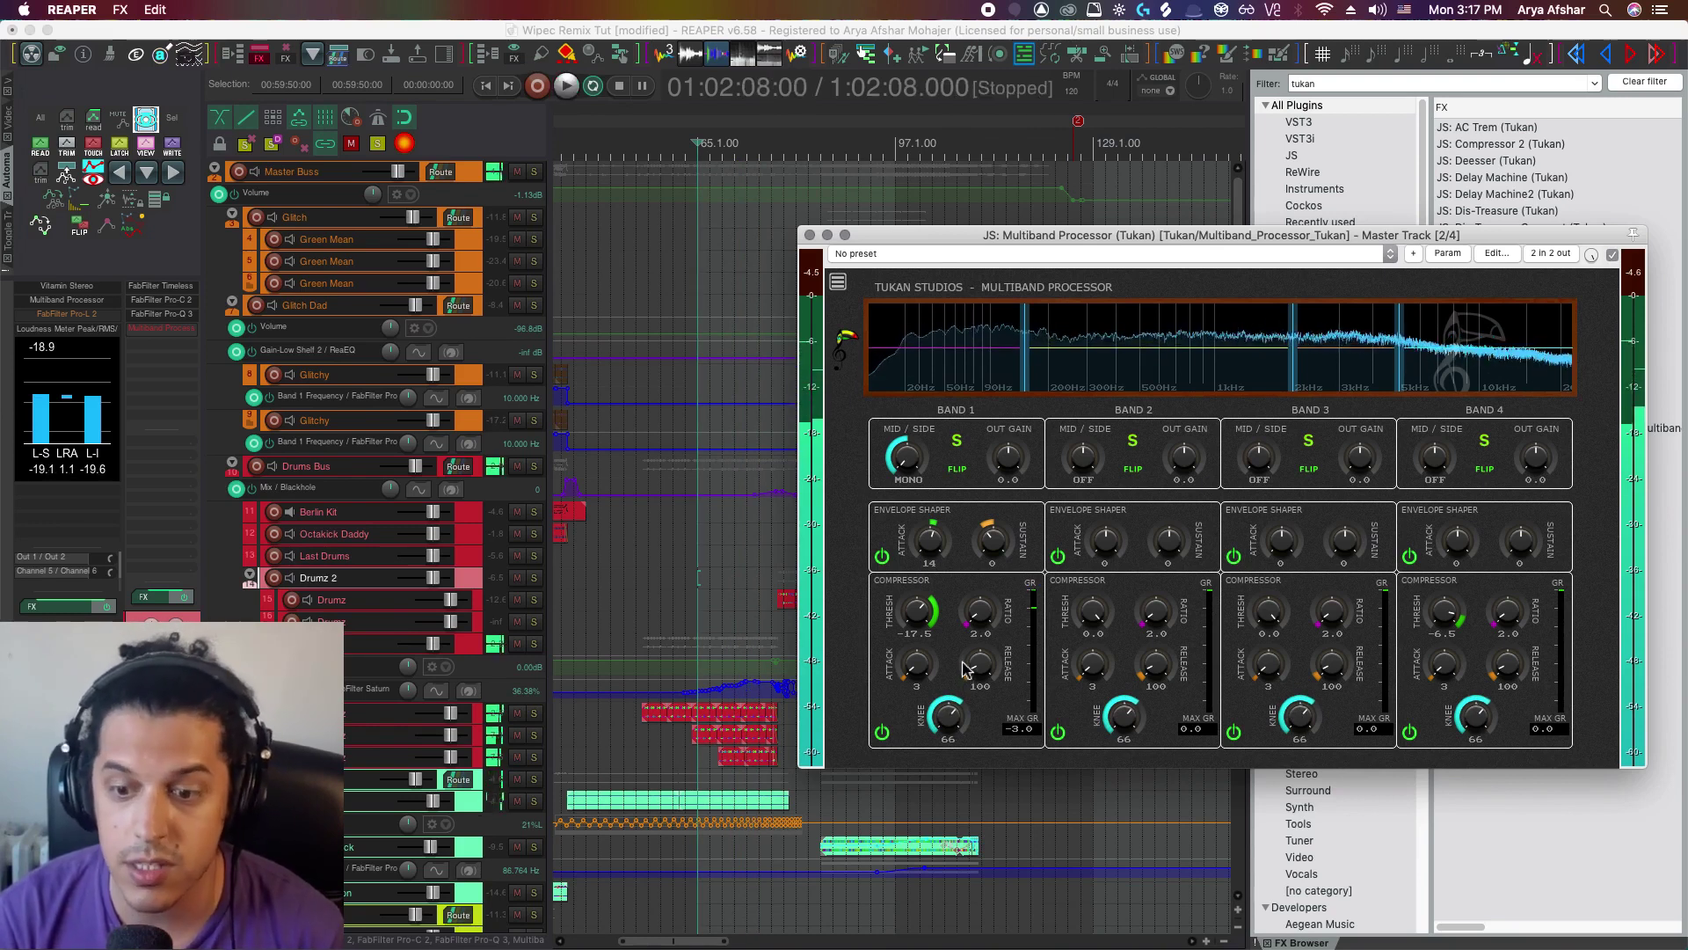
{"action": "key", "text": "space"}
{"action": "left_click_drag", "start_coordinate": [1091, 648], "coordinate": [1095, 616]}
{"action": "left_click_drag", "start_coordinate": [1269, 646], "coordinate": [1272, 627]}
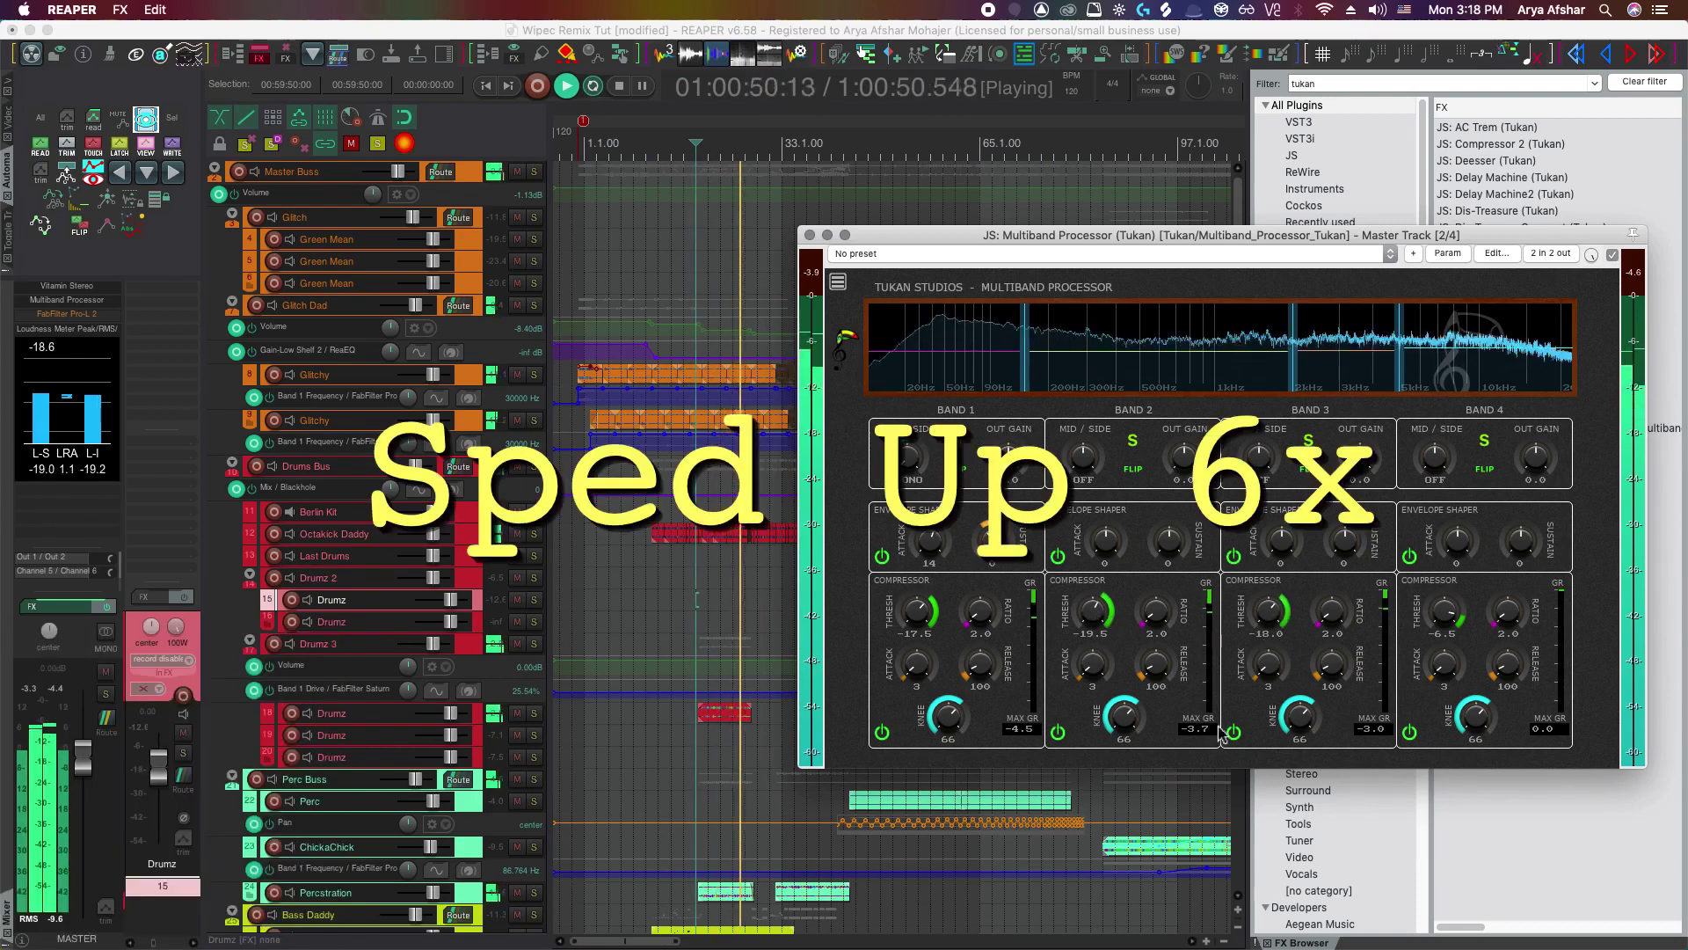
{"action": "left_click_drag", "start_coordinate": [1445, 613], "coordinate": [1447, 631]}
{"action": "left_click_drag", "start_coordinate": [1476, 717], "coordinate": [1477, 703]}
{"action": "left_click_drag", "start_coordinate": [1268, 608], "coordinate": [1272, 621]}
{"action": "left_click_drag", "start_coordinate": [1404, 379], "coordinate": [1464, 380]}
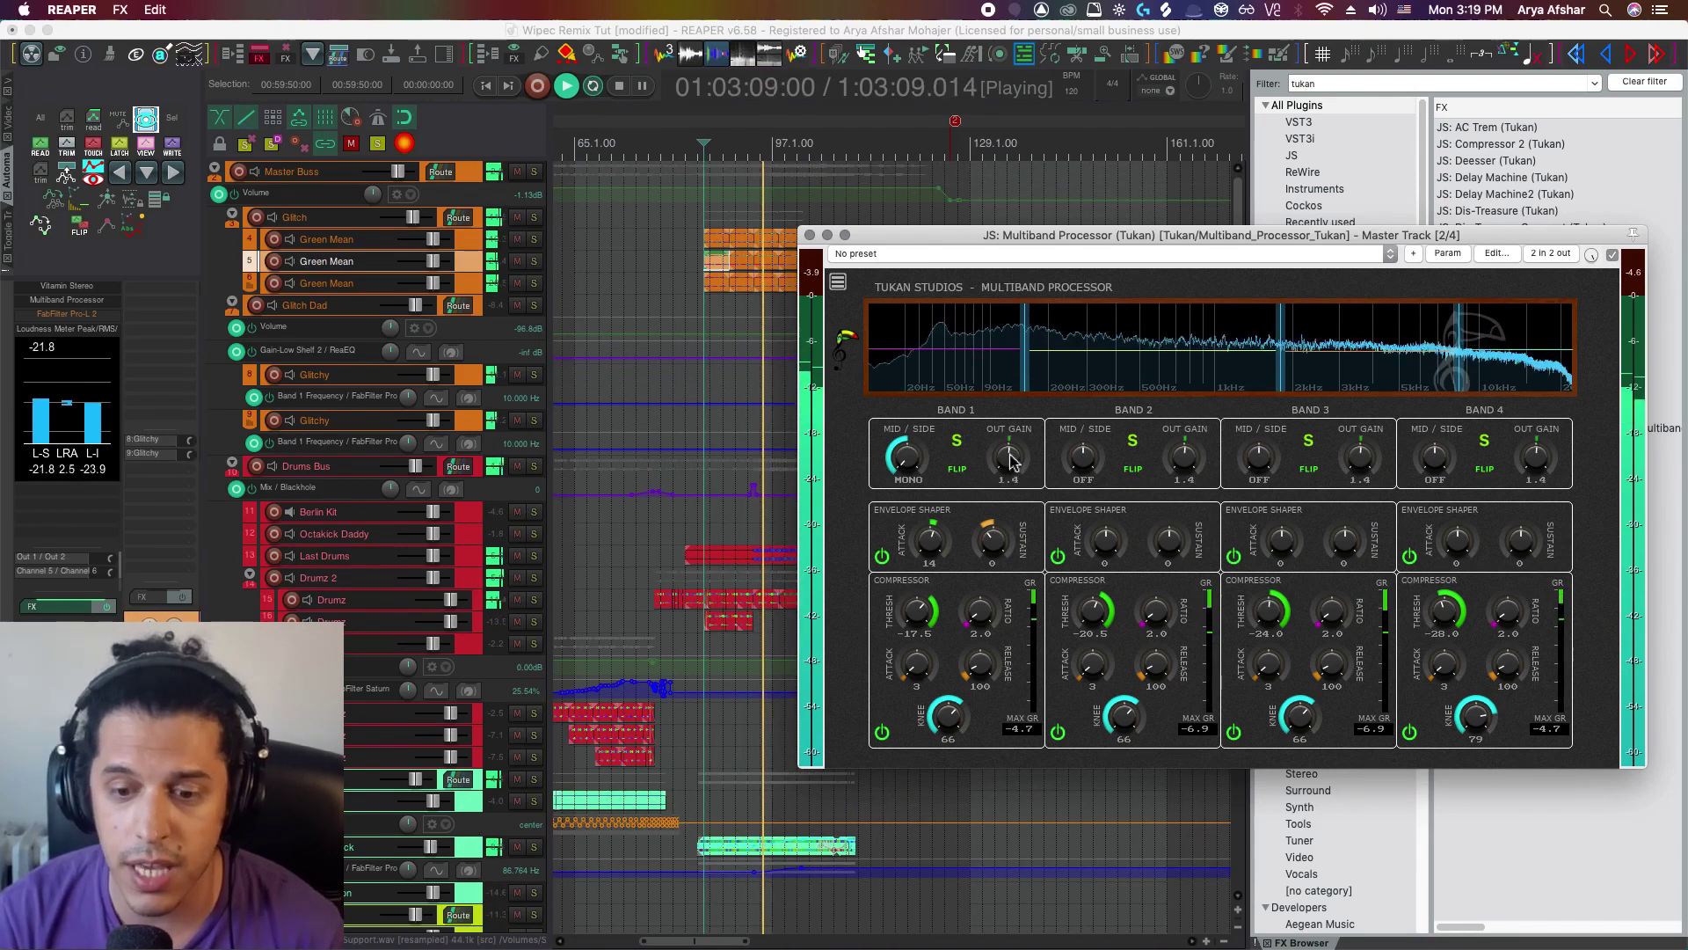
Set all four bands' out gain to 5.8 together and stop playback.
{"action": "left_click_drag", "start_coordinate": [1011, 464], "coordinate": [1013, 455]}
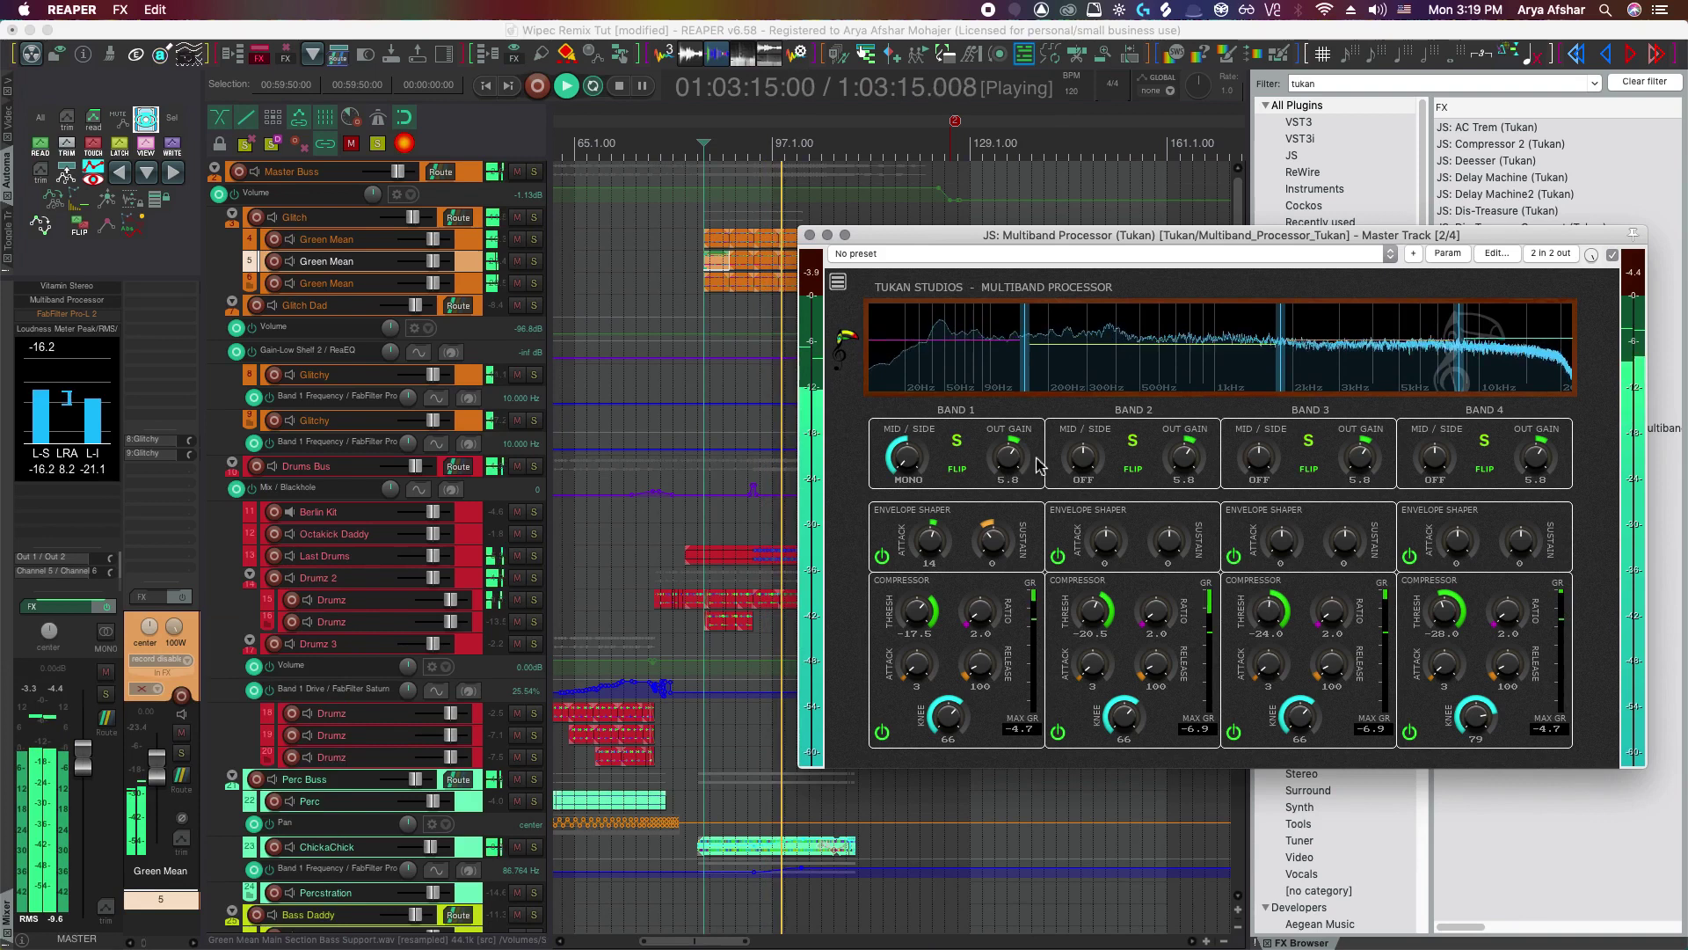
{"action": "key", "text": "space"}
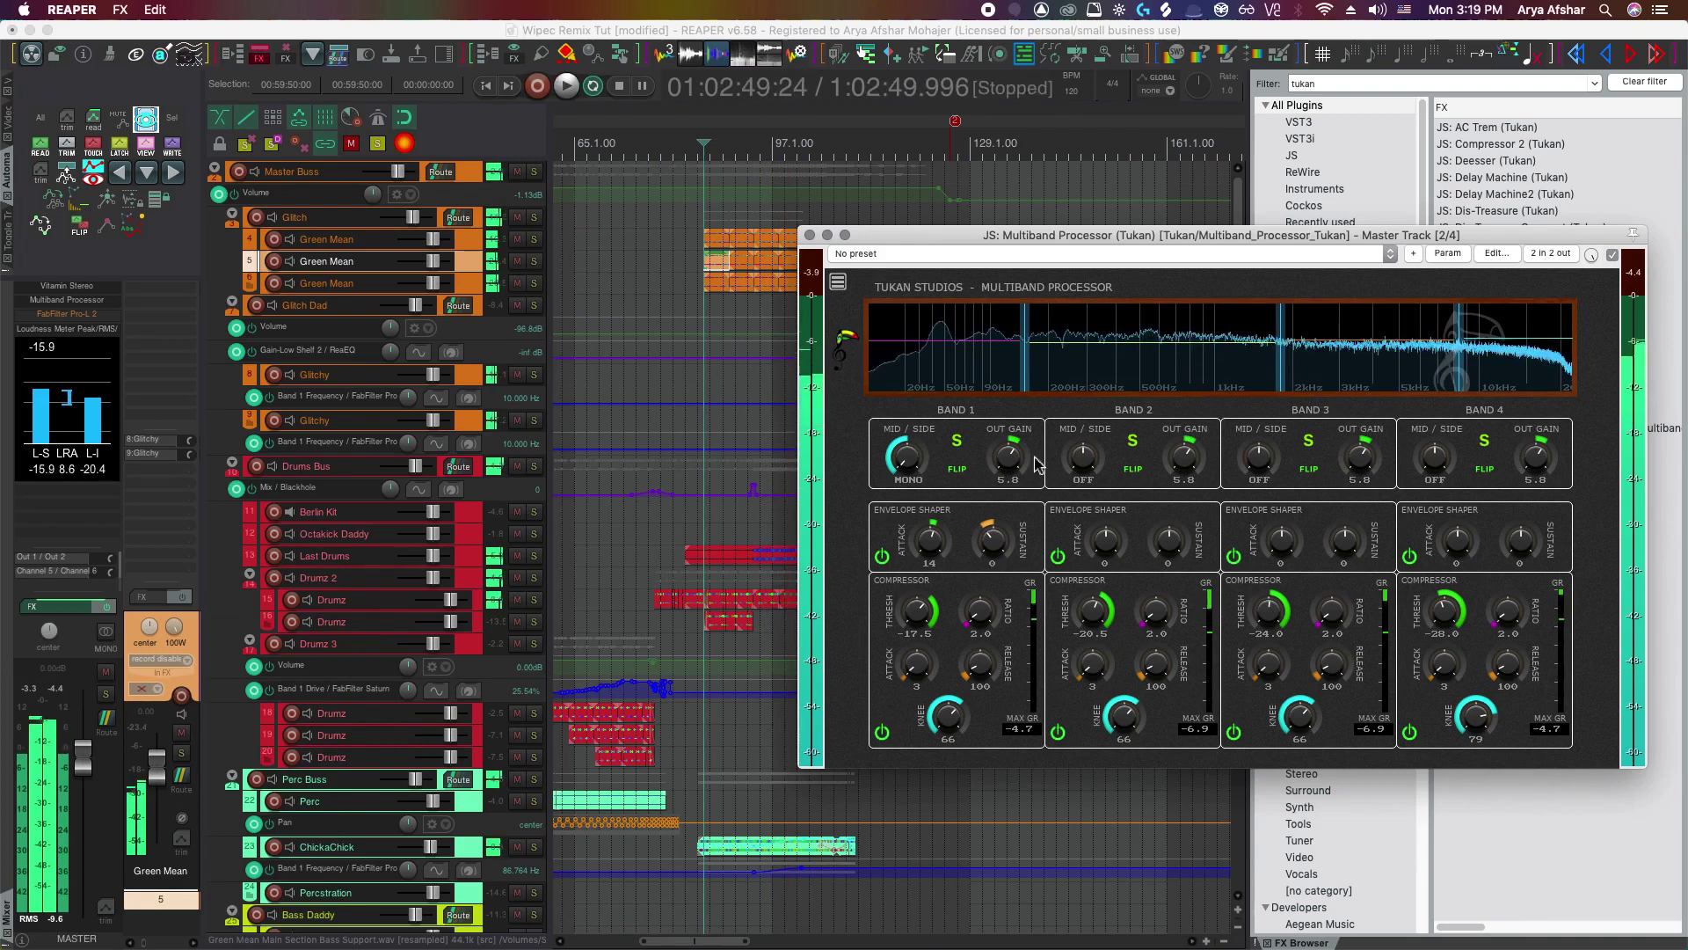